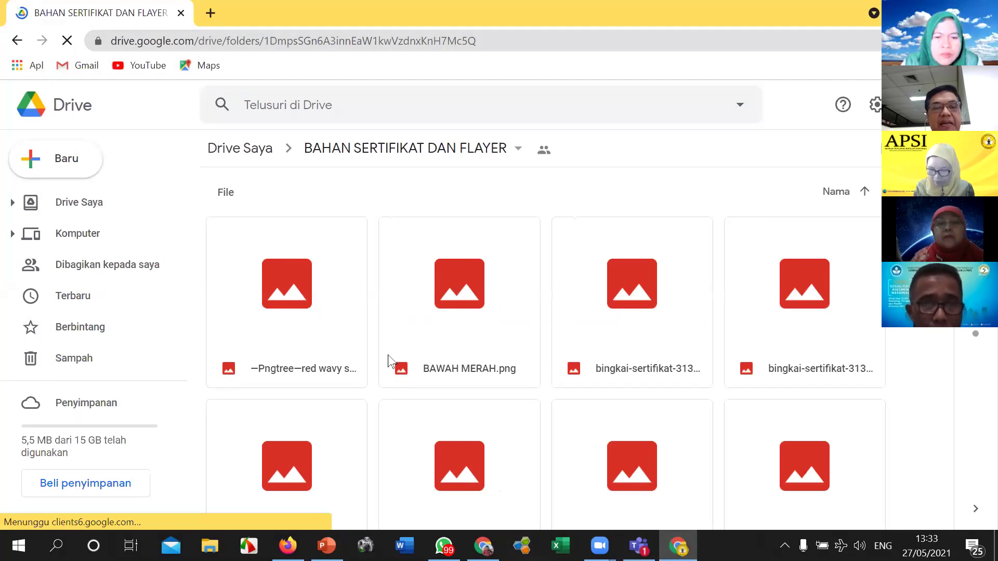
pyautogui.scroll(-3, 392, 343)
pyautogui.scroll(-4, 393, 343)
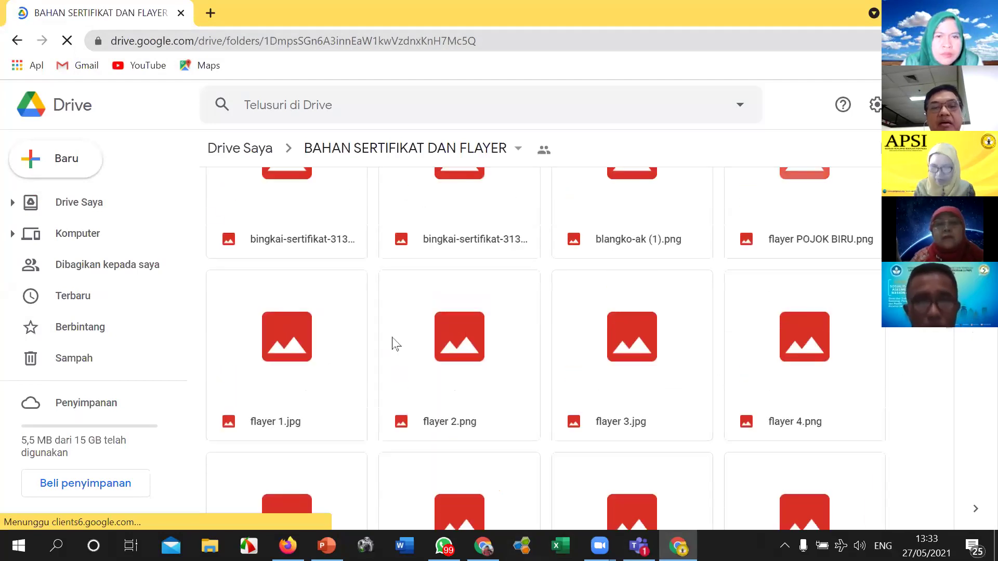
pyautogui.scroll(5, 392, 343)
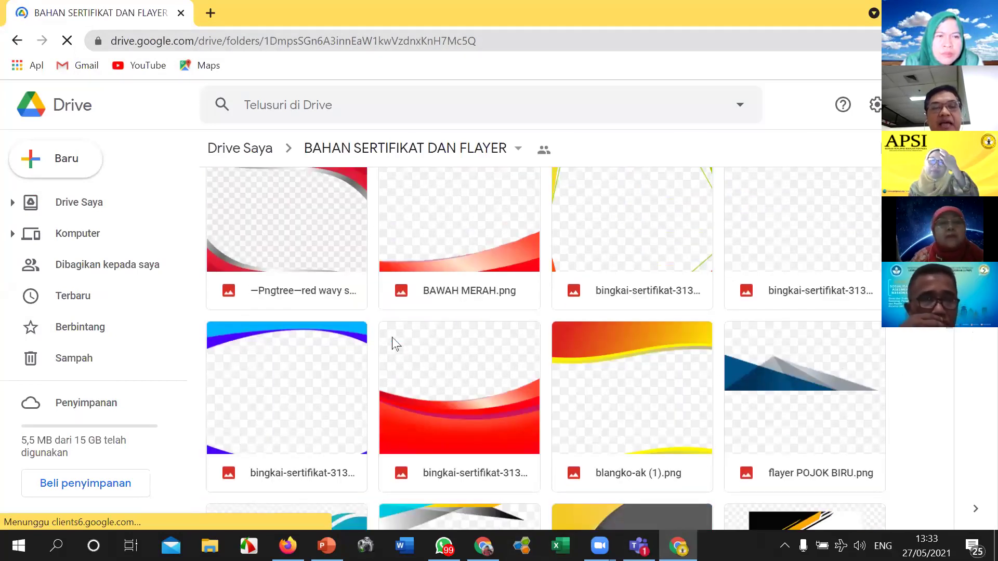
pyautogui.scroll(1, 395, 343)
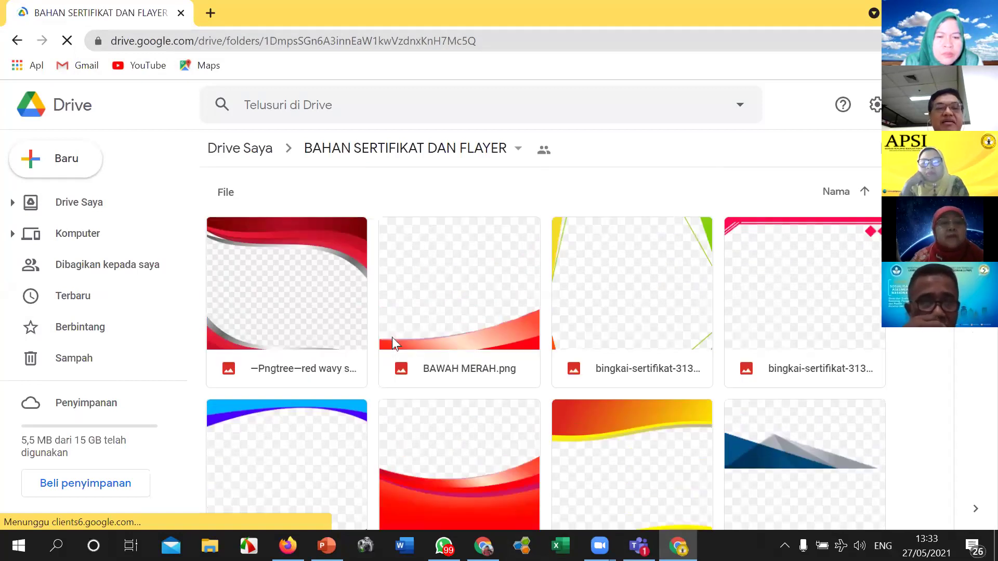
pyautogui.scroll(-1, 395, 343)
pyautogui.scroll(-3, 395, 343)
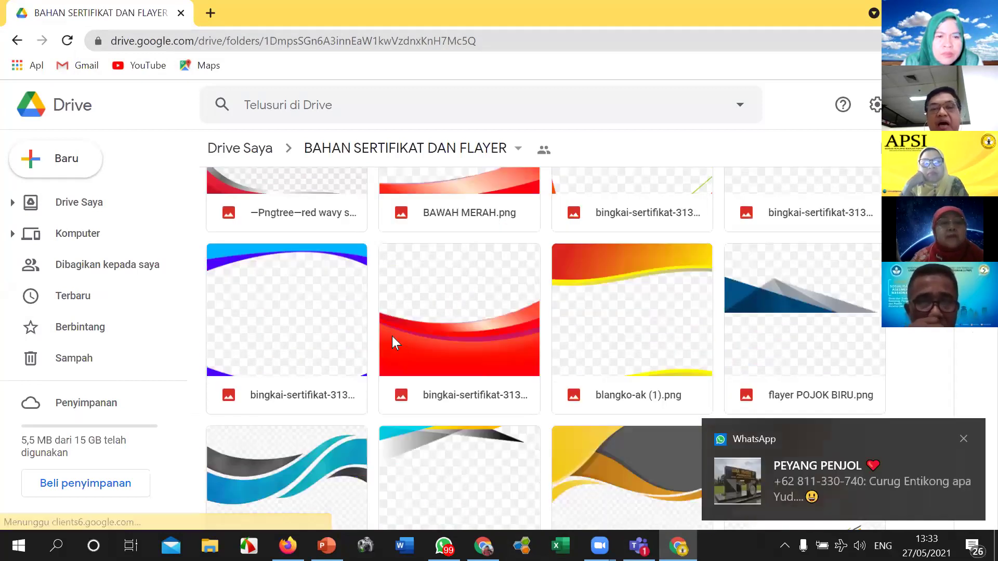
pyautogui.scroll(-2, 394, 339)
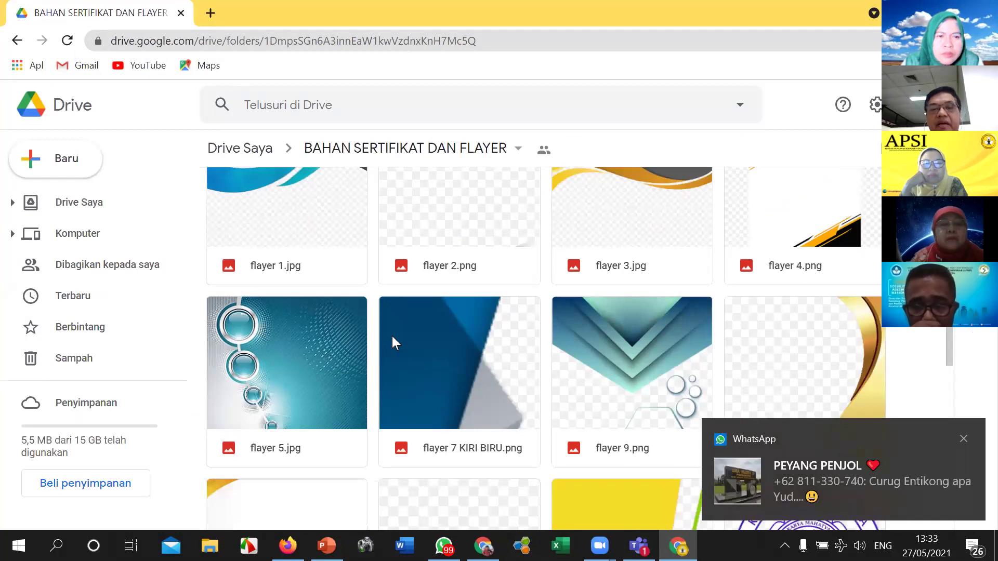
pyautogui.scroll(-2, 393, 339)
pyautogui.scroll(-3, 395, 343)
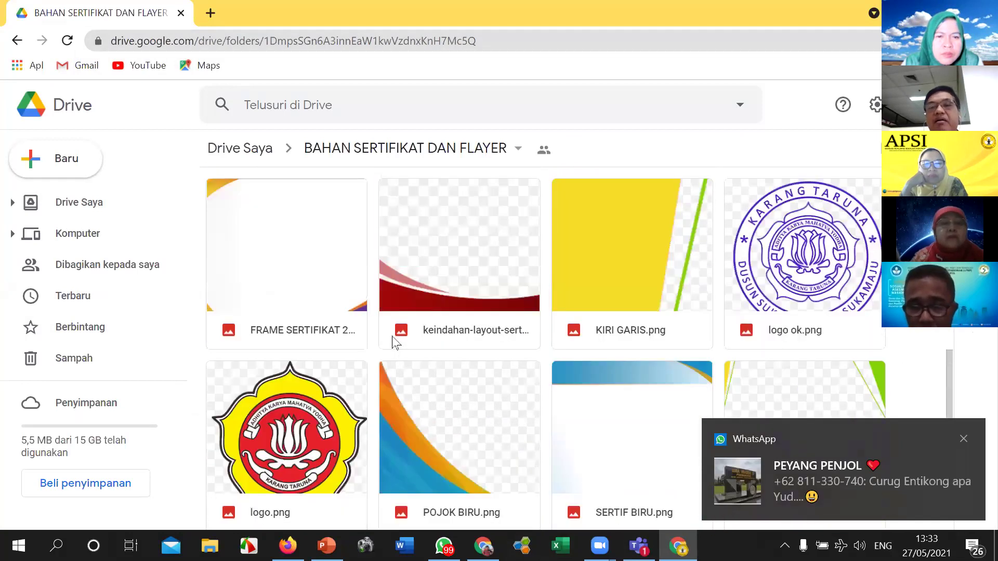
pyautogui.scroll(-4, 393, 340)
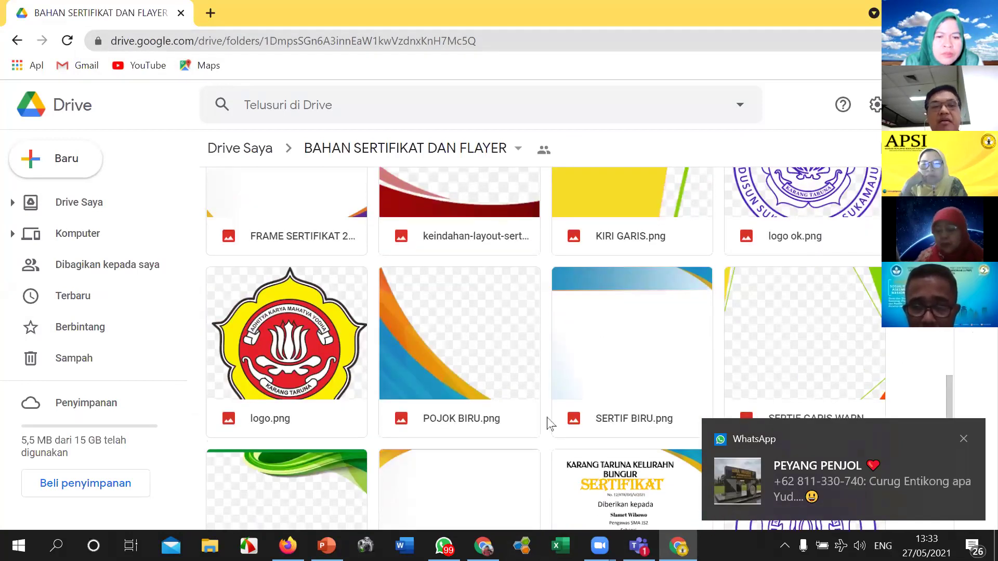
pyautogui.scroll(-1, 501, 362)
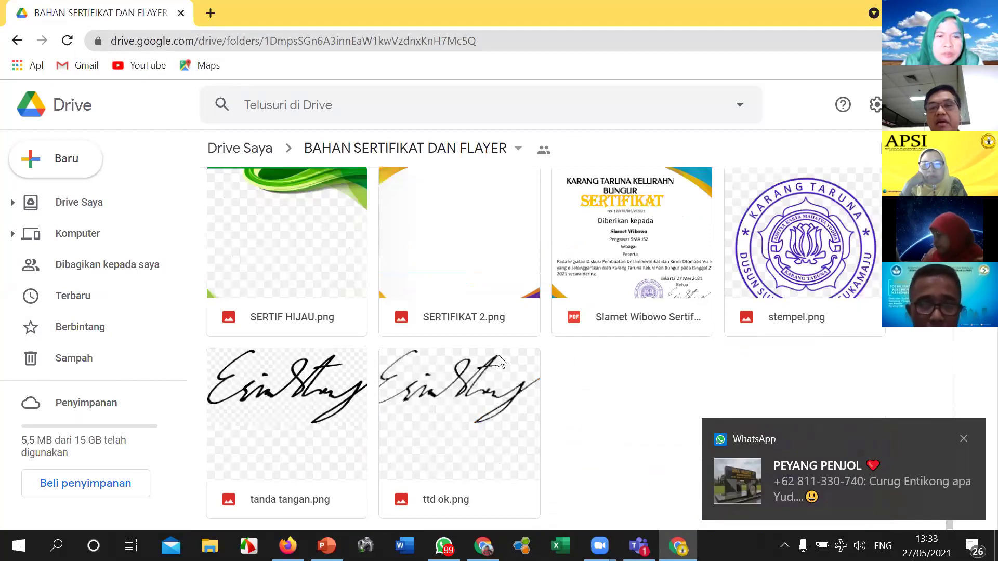
pyautogui.scroll(7, 499, 359)
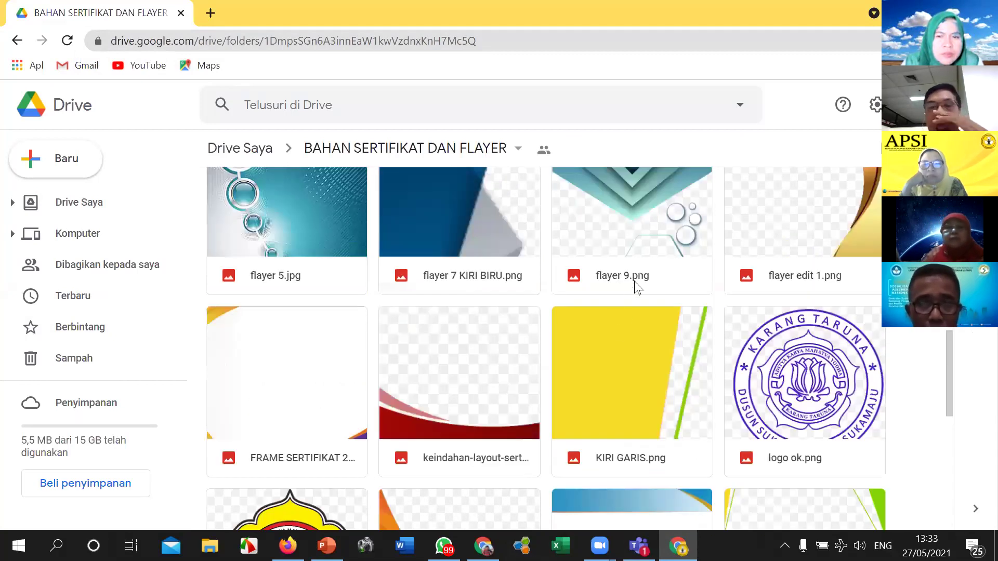
pyautogui.scroll(3, 634, 281)
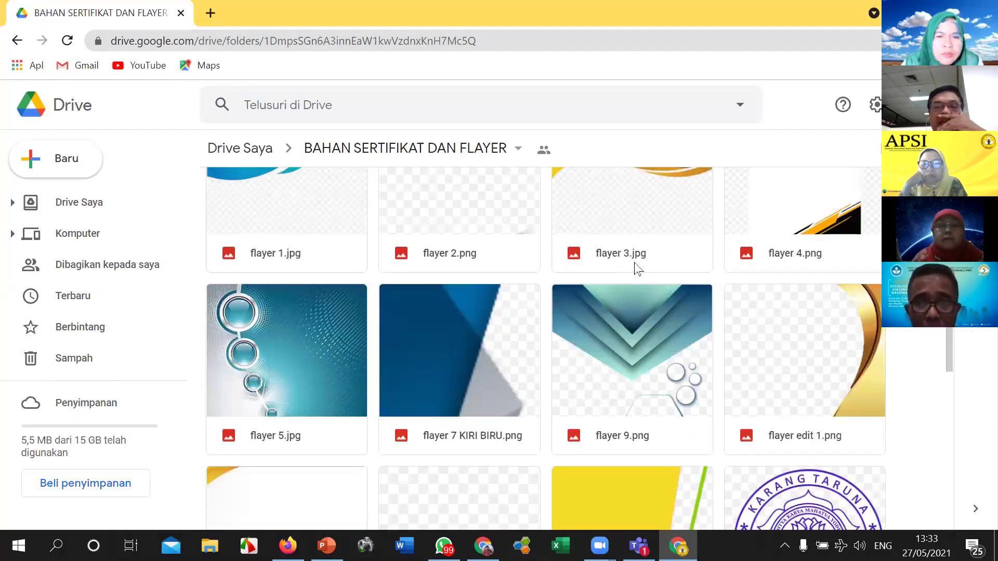
pyautogui.scroll(5, 638, 268)
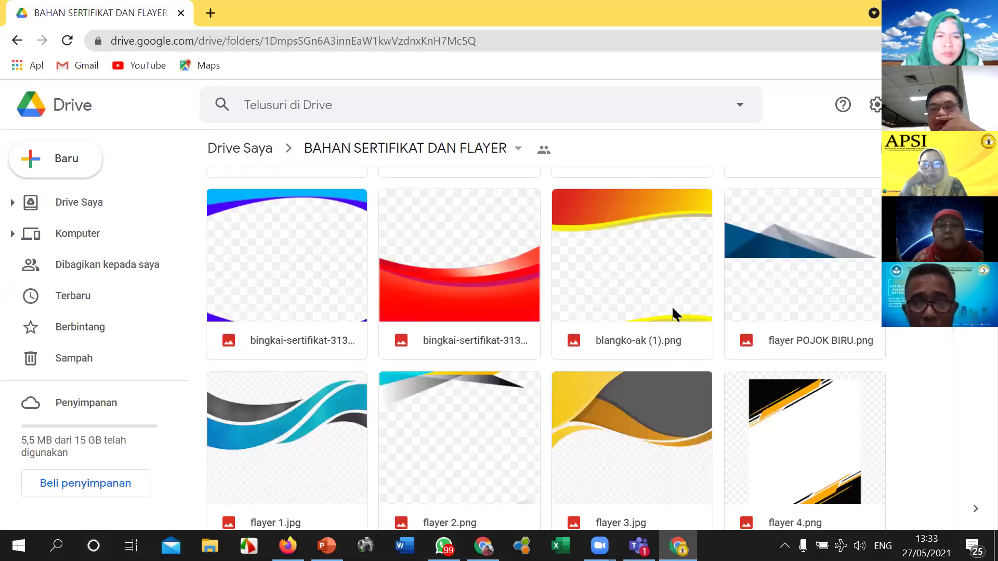
pyautogui.scroll(4, 673, 314)
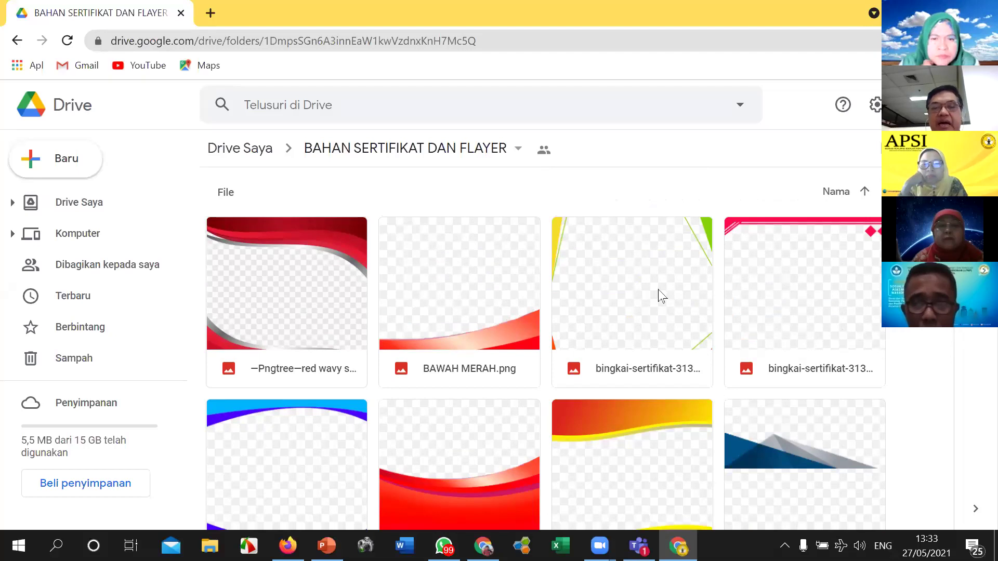
pyautogui.scroll(-3, 660, 296)
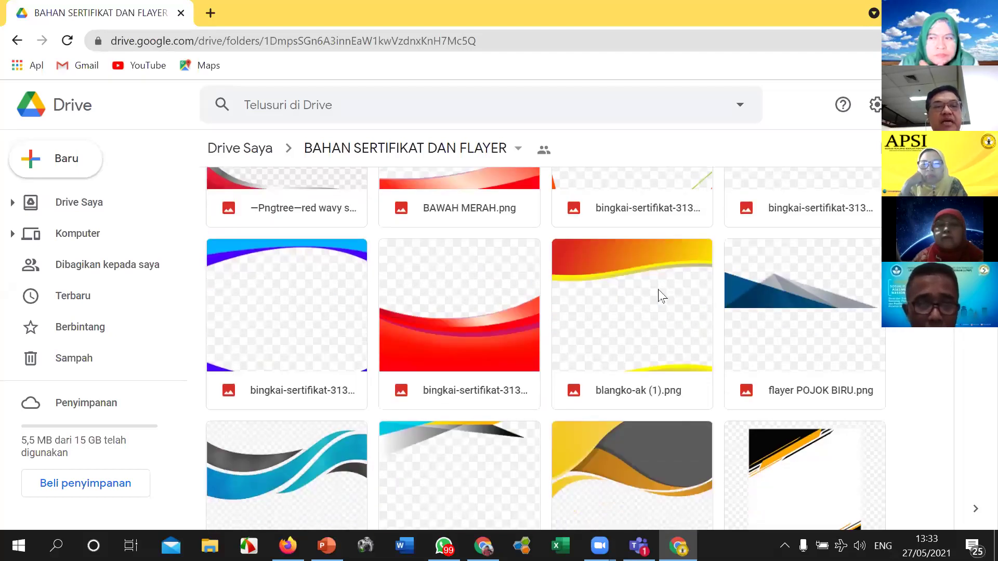
pyautogui.scroll(-4, 659, 295)
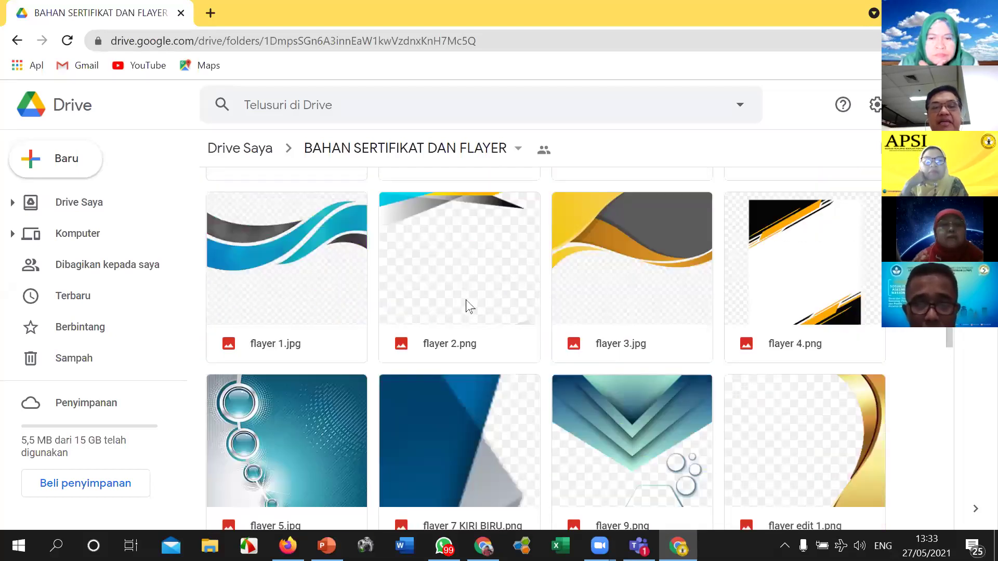
pyautogui.scroll(-2, 466, 304)
pyautogui.scroll(-5, 466, 300)
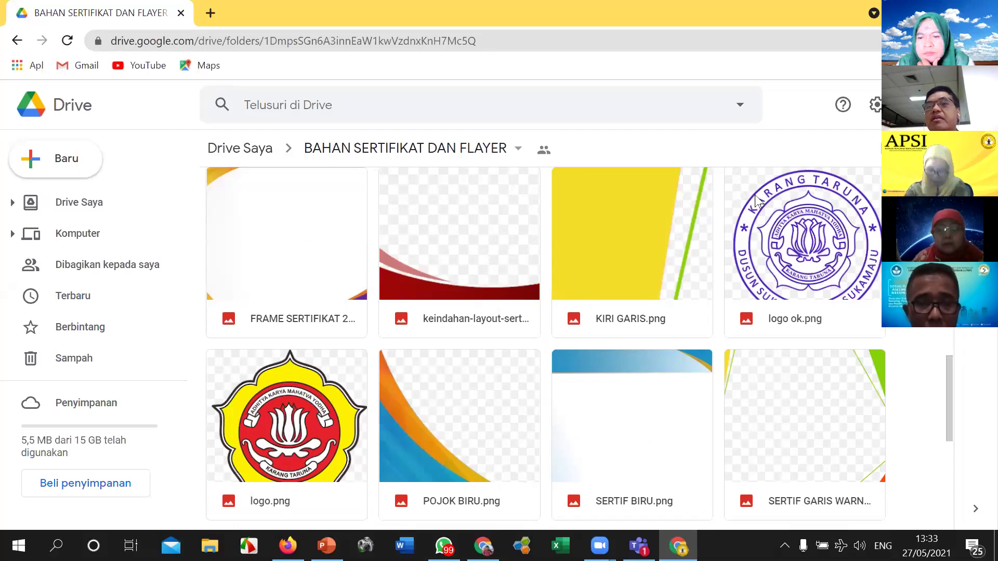
# Step: Preview POJOK BIRU.png, then download the SERTIF BIRU.png frame image
pyautogui.scroll(-3, 499, 305)
pyautogui.doubleClick(498, 306)
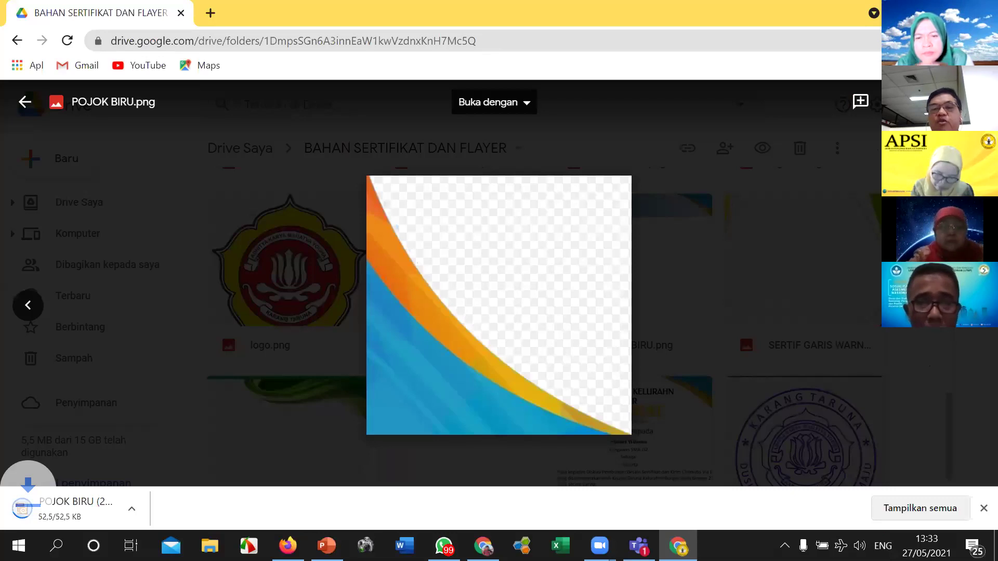
pyautogui.press('Left')
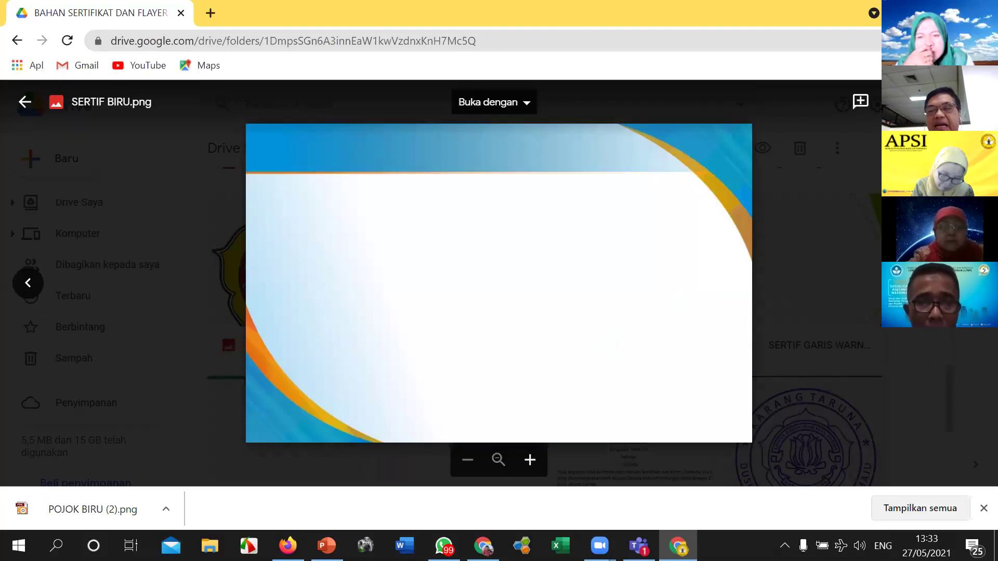
pyautogui.click(935, 102)
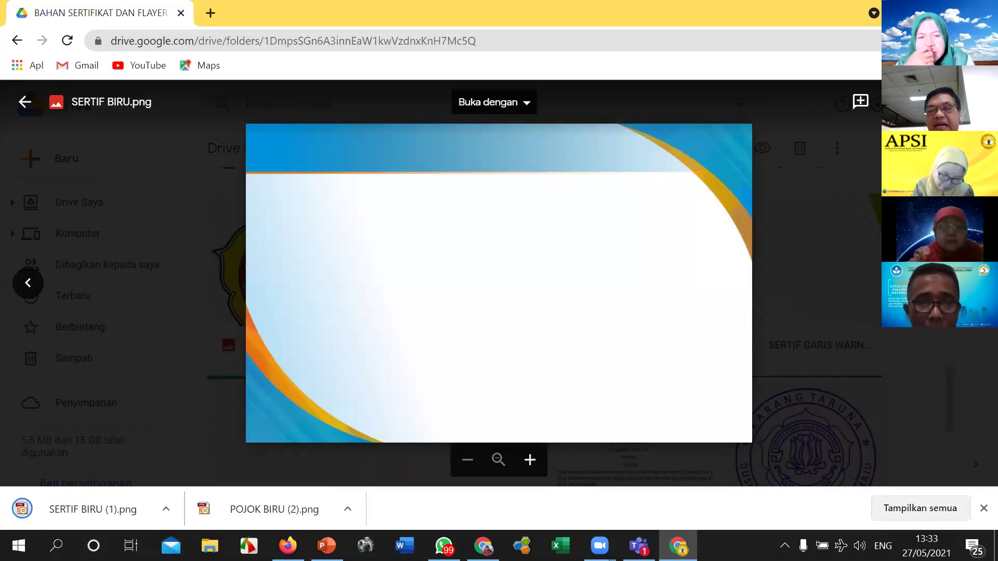
# Step: Preview SERTIF GARIS WARNA.png and SERTIFIKAT 2.png, then move on to the sample certificate PDF
pyautogui.press('Right')
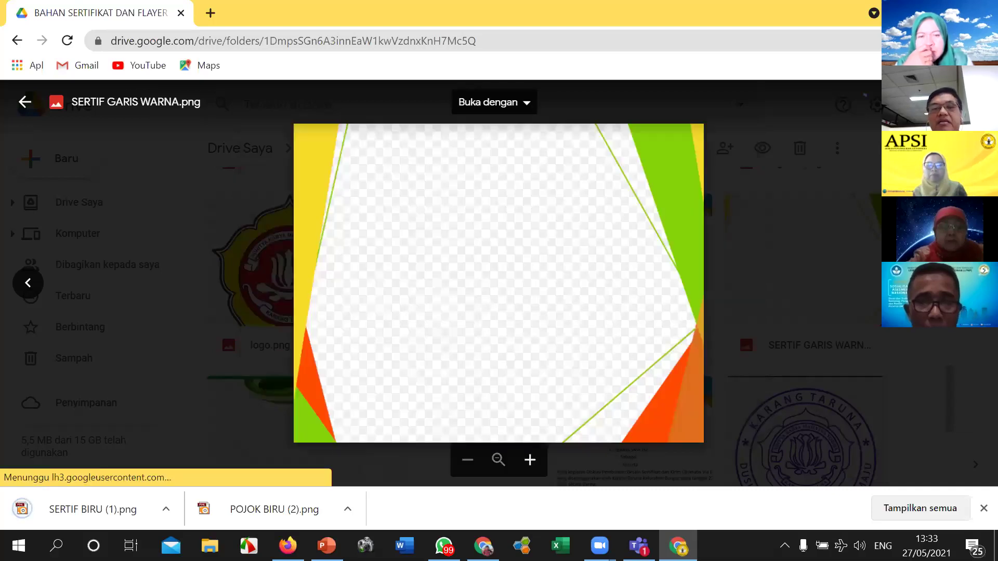
pyautogui.press('Right')
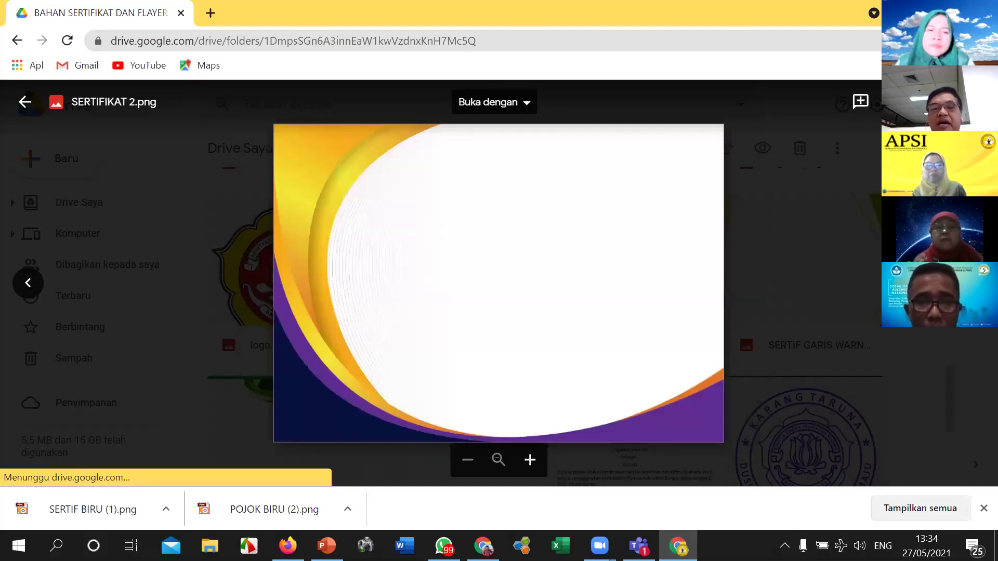
pyautogui.press('Right')
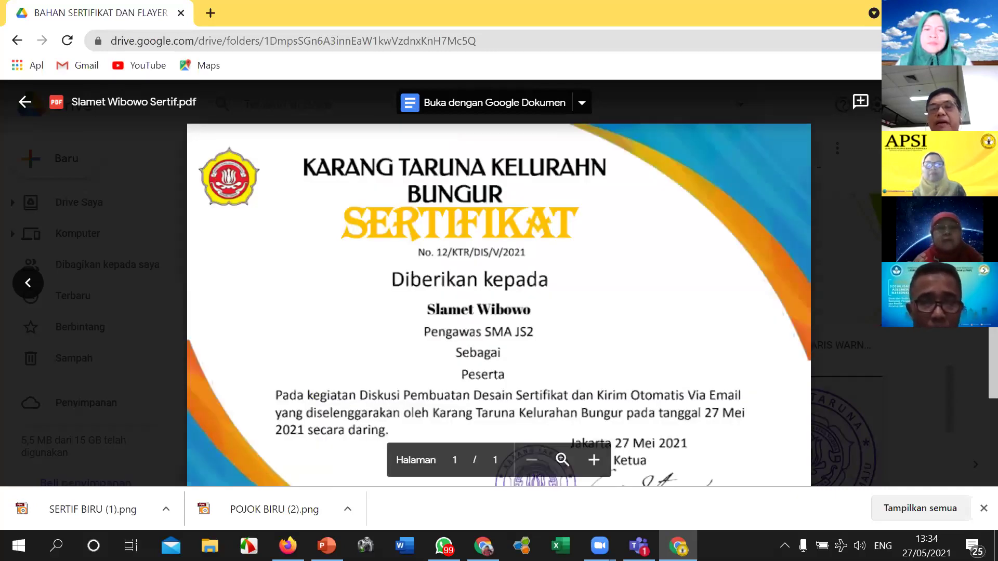
# Step: Advance the preview to stempel.png, the purple Karang Taruna stamp
pyautogui.press('Right')
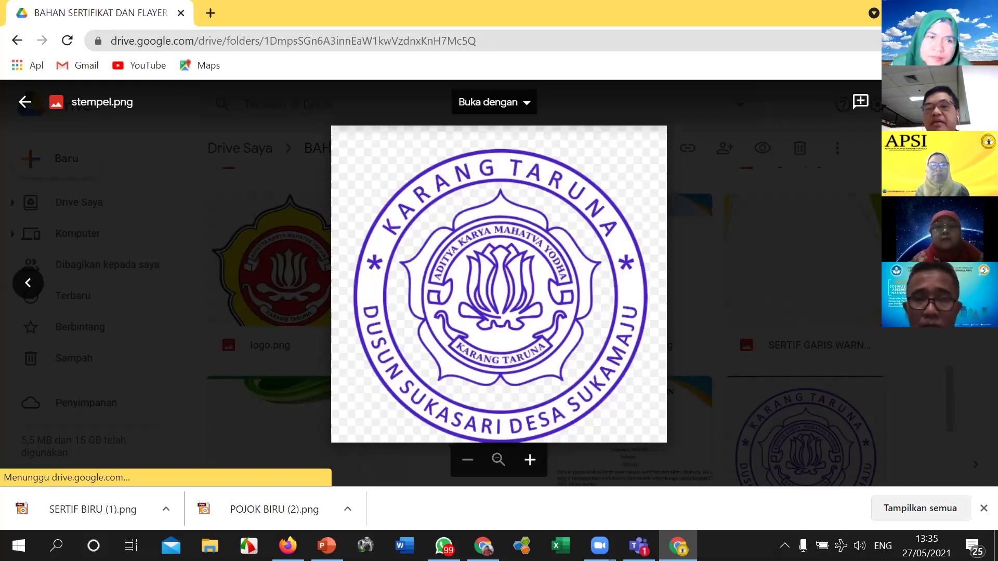
# Step: Move the preview past tanda tangan.png to the ttd ok.png signature image
pyautogui.press('Right')
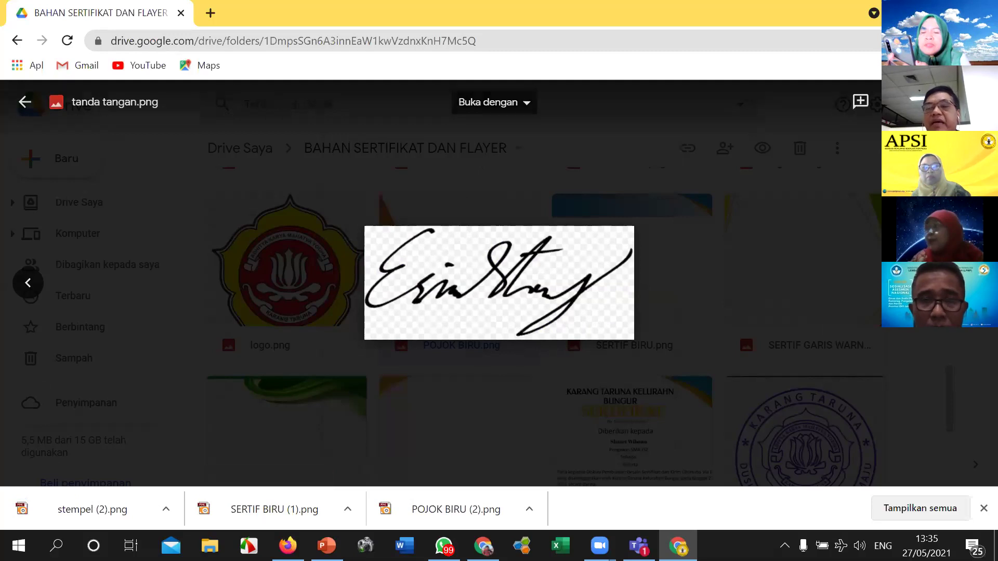
pyautogui.press('Right')
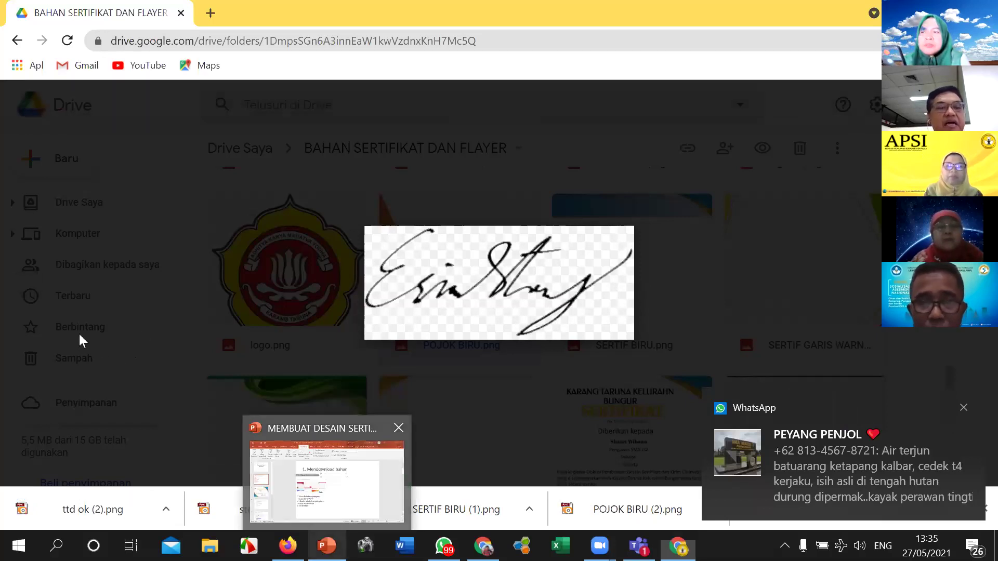
# Step: Switch to the MEMBUAT DESAIN SERTIFIKAT deck and display slide 3's certificate template
pyautogui.hotkey('alt', 'Tab')
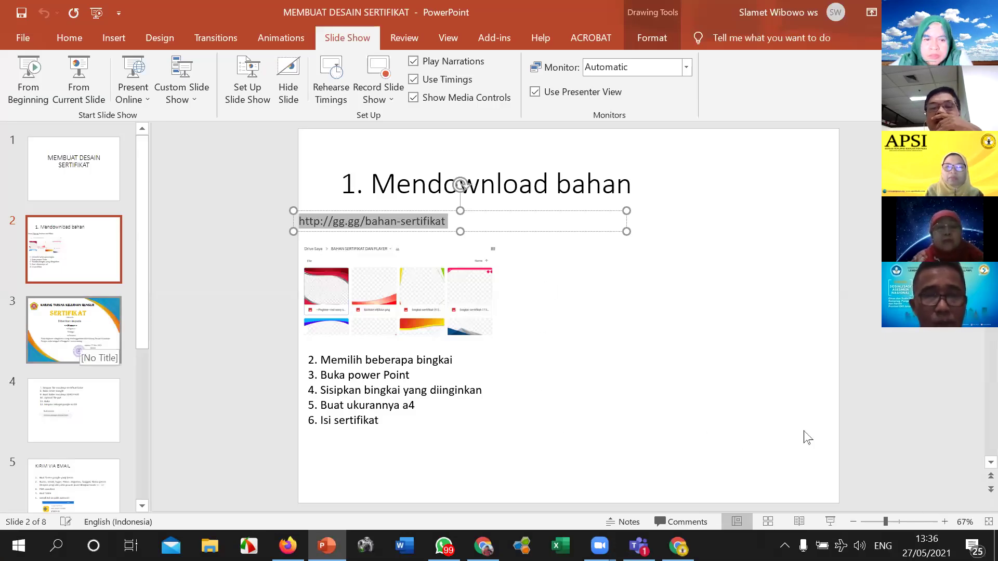
pyautogui.scroll(-1, 807, 438)
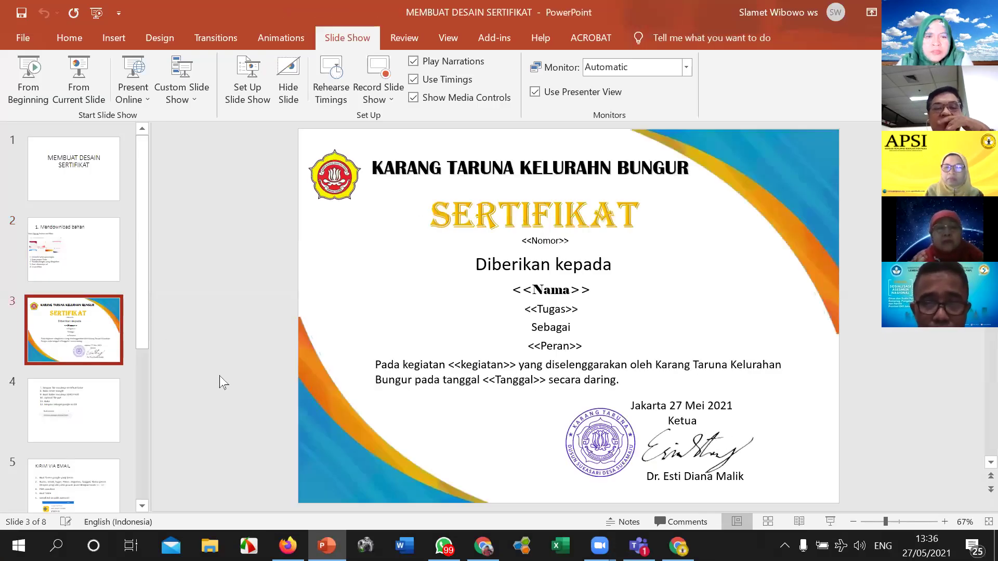
pyautogui.click(789, 407)
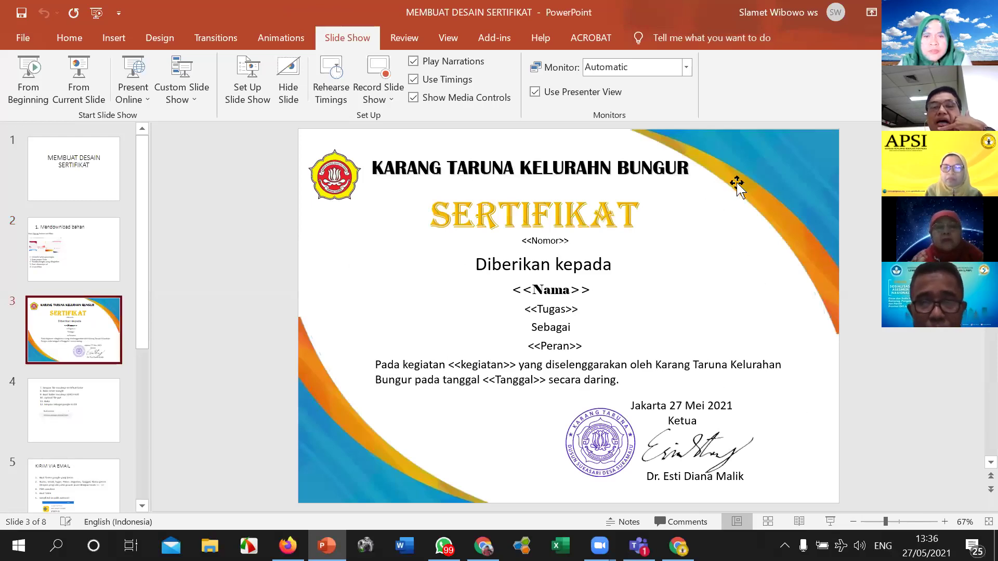
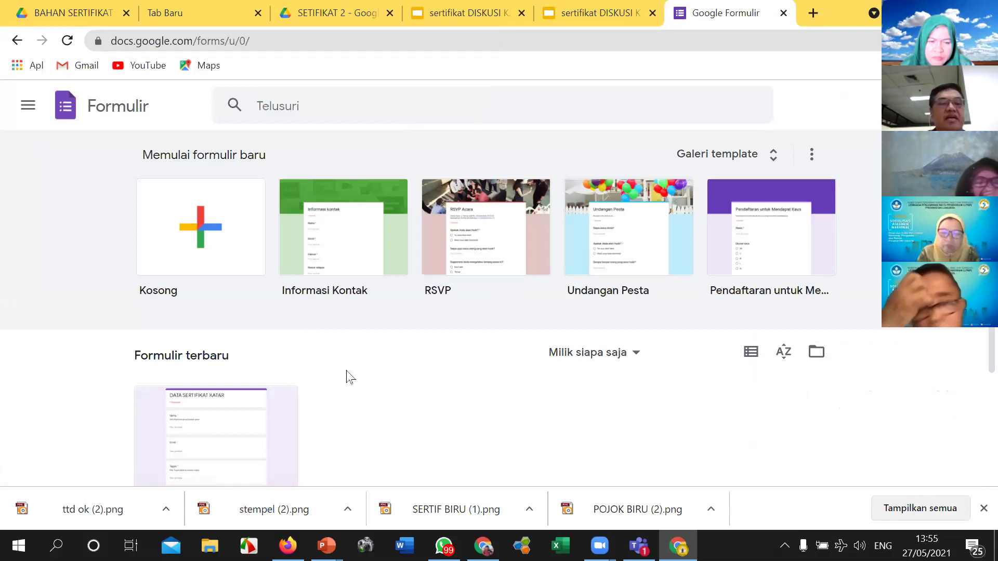
# Step: Create a new blank form from the Google Forms start page
pyautogui.click(202, 240)
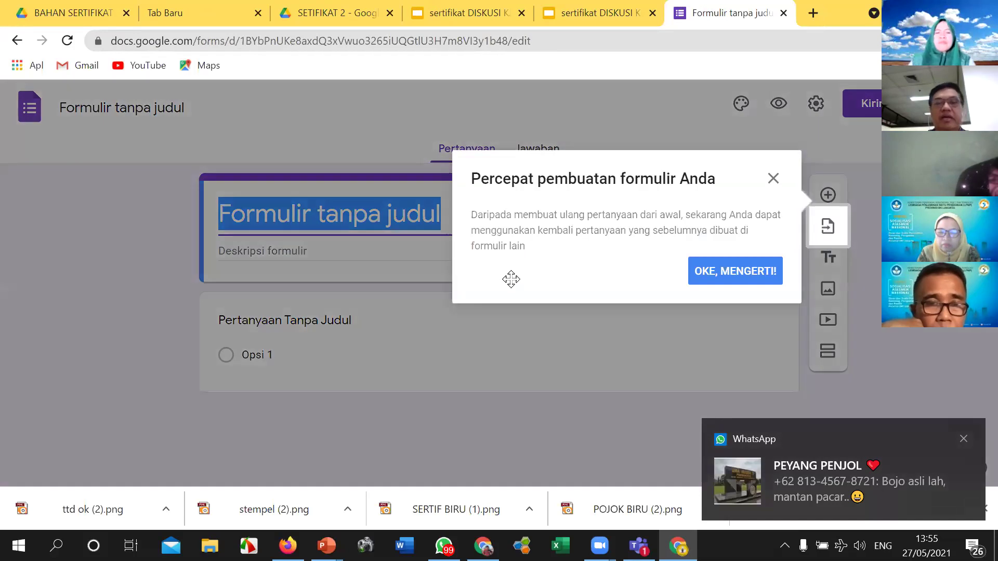
# Step: Title the blank form 'DATA SERTIF DIKUSI KATAR' and apply that as its file name
pyautogui.click(773, 178)
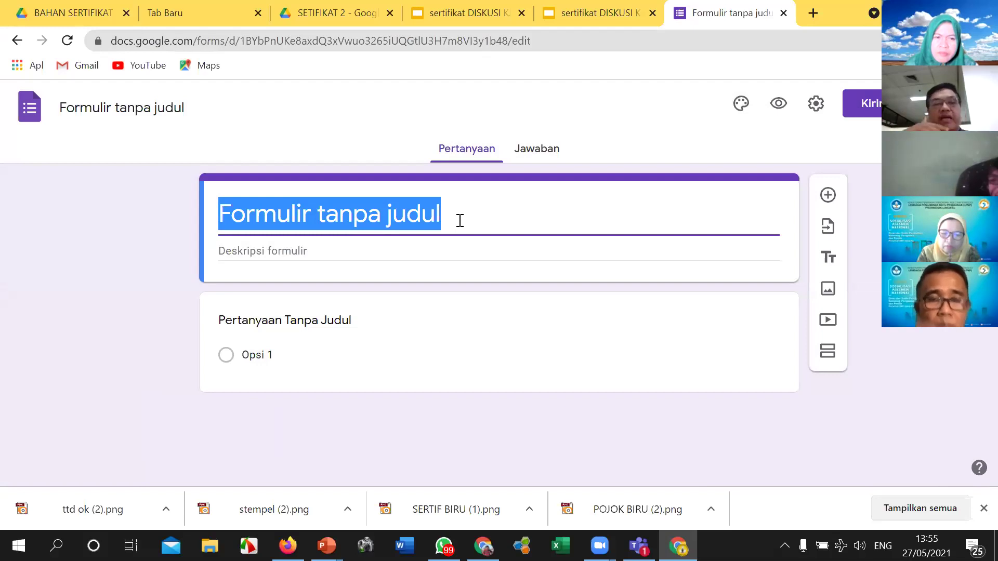
pyautogui.write('D')
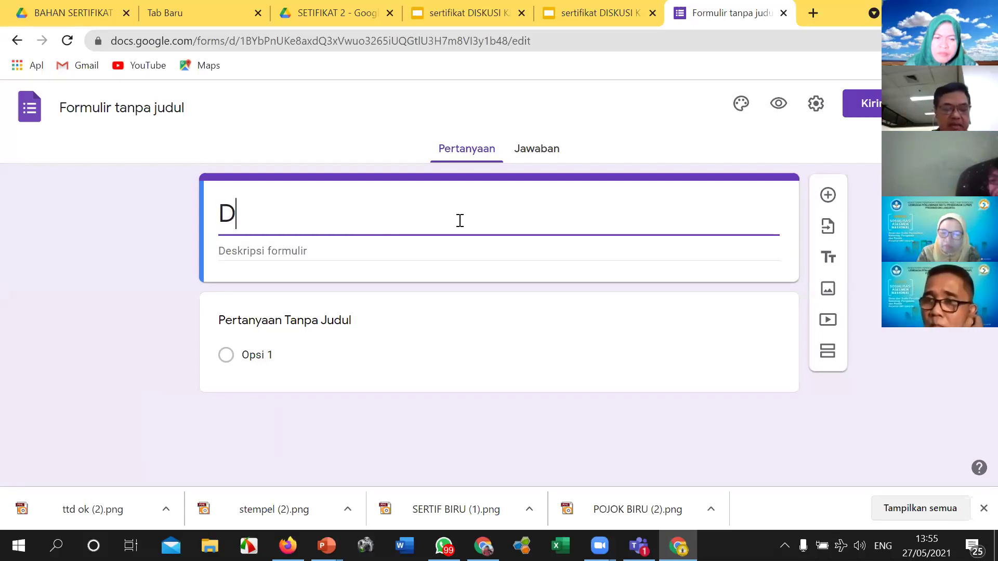
pyautogui.write('ATA S')
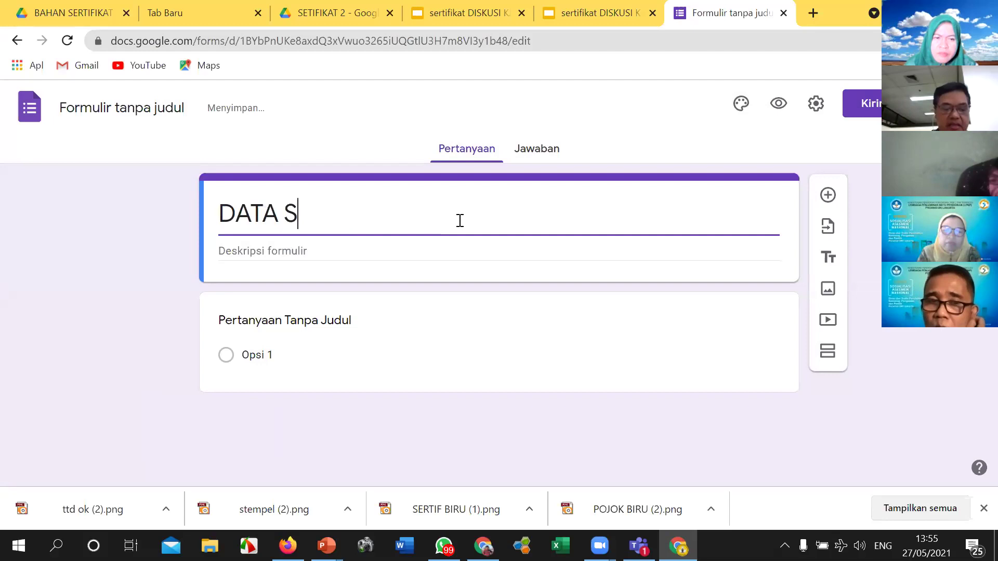
pyautogui.write('ERTIF')
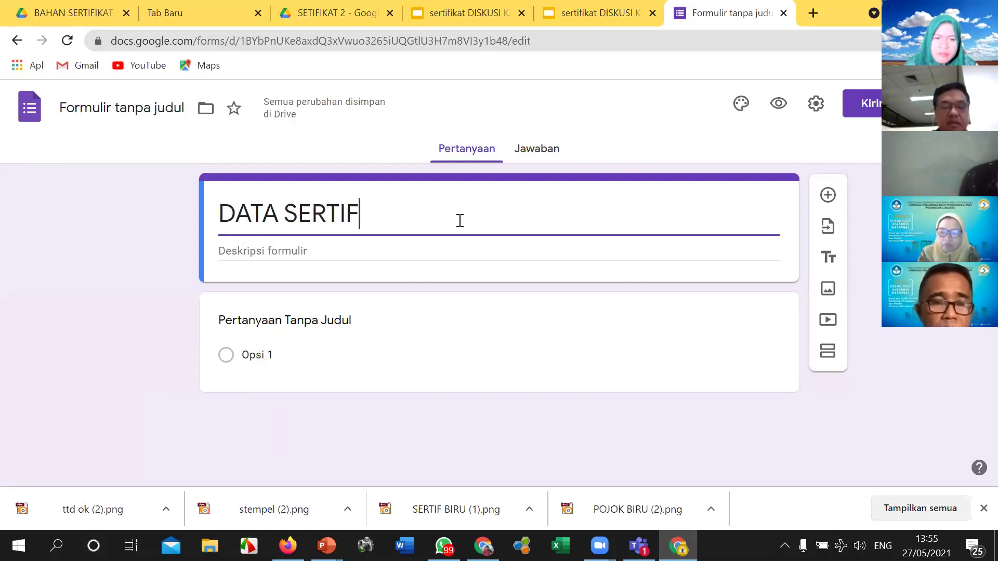
pyautogui.write(' DIKUSI KATAR')
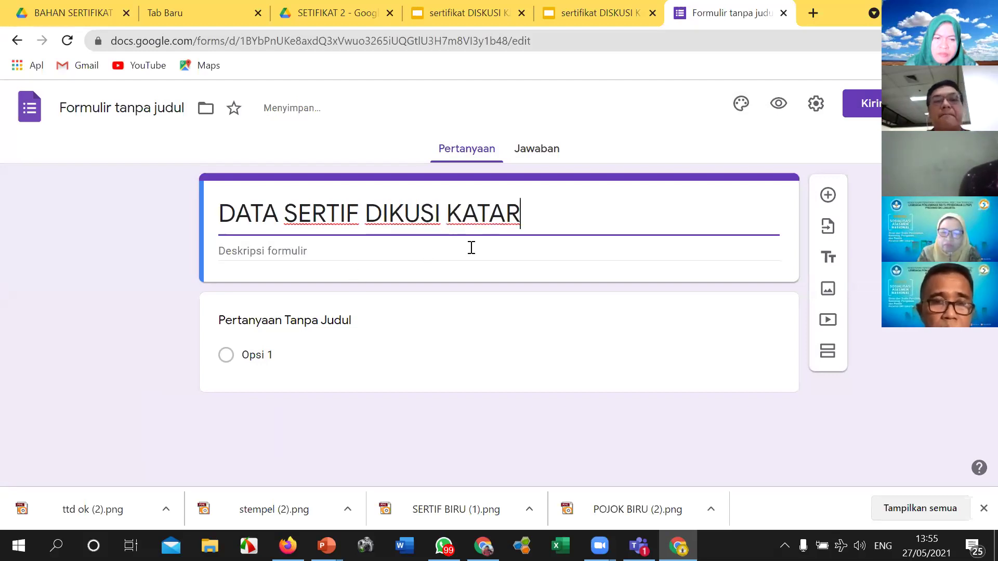
pyautogui.moveTo(526, 216); pyautogui.dragTo(223, 210)
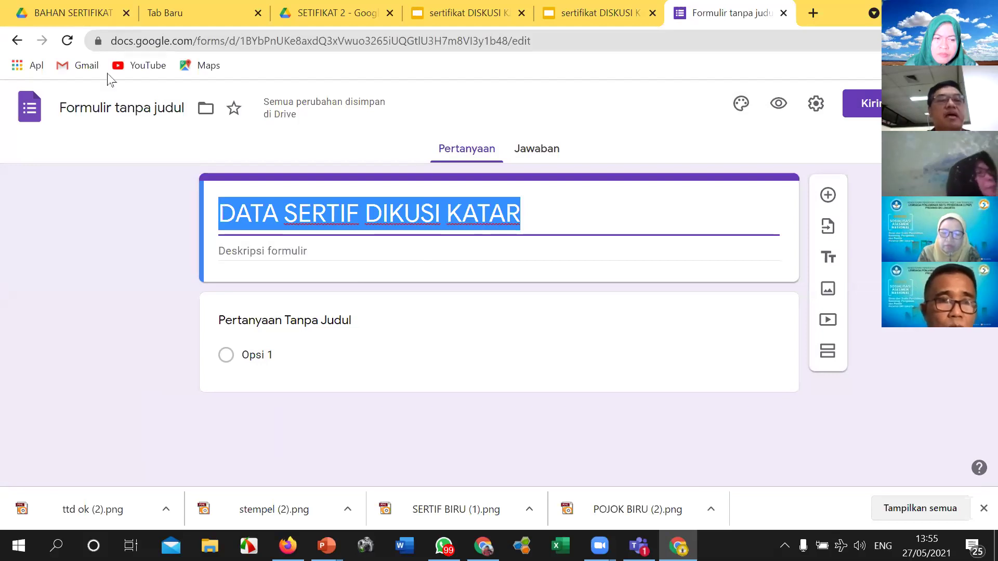
pyautogui.click(117, 112)
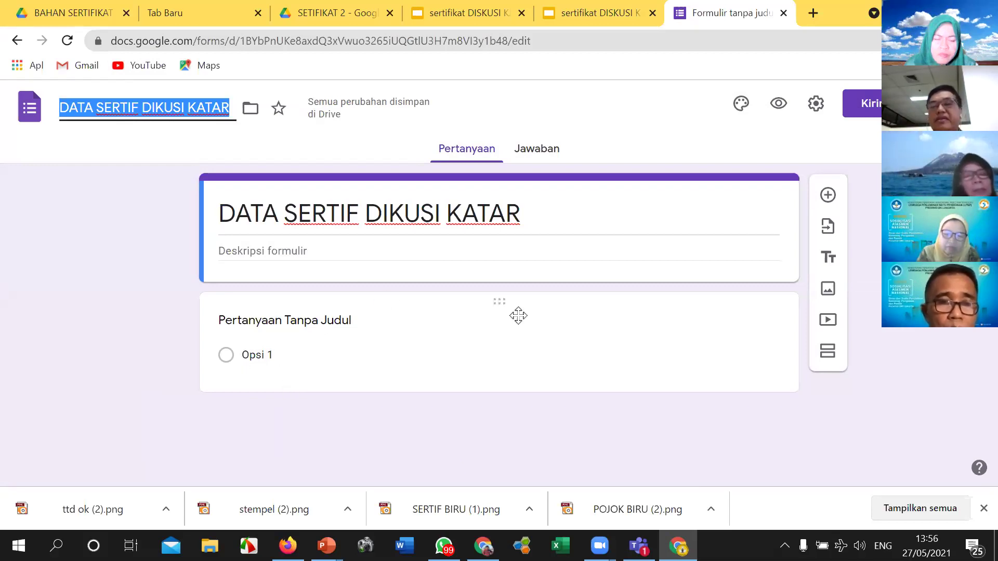
pyautogui.click(279, 327)
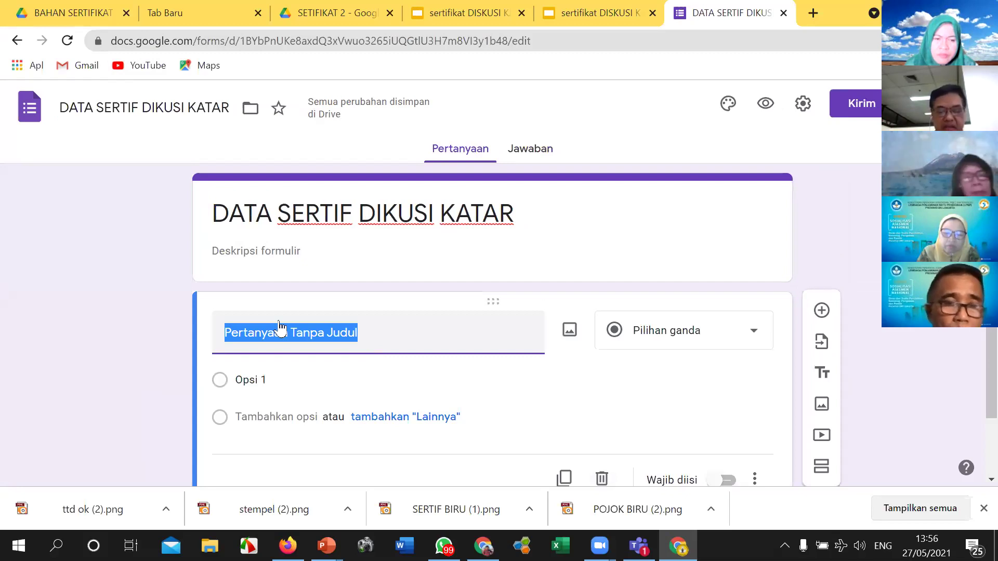
# Step: Rename the first question to 'Nama' and make it required
pyautogui.write('n')
pyautogui.press('BackSpace')
pyautogui.write('N')
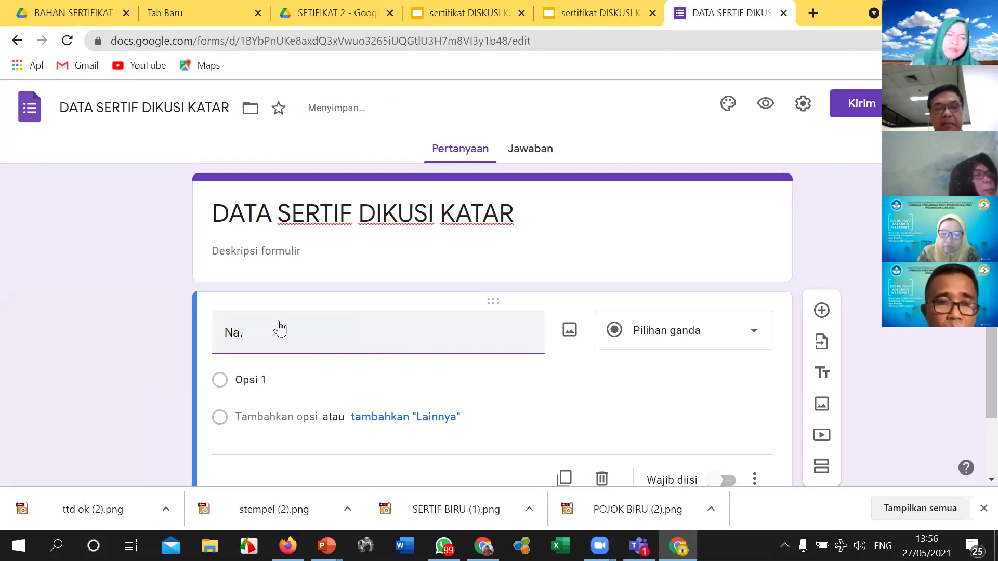
pyautogui.write('ama')
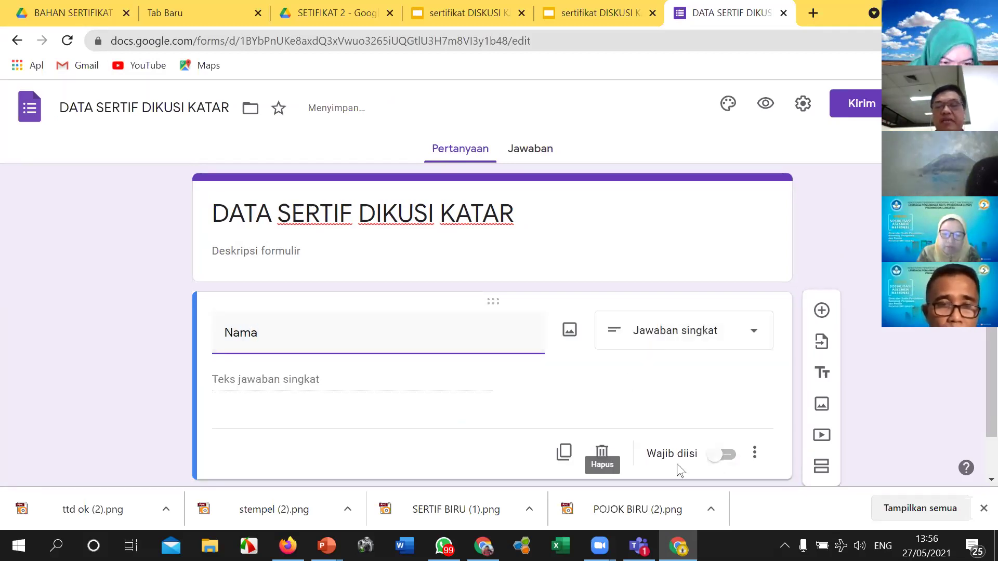
pyautogui.click(720, 455)
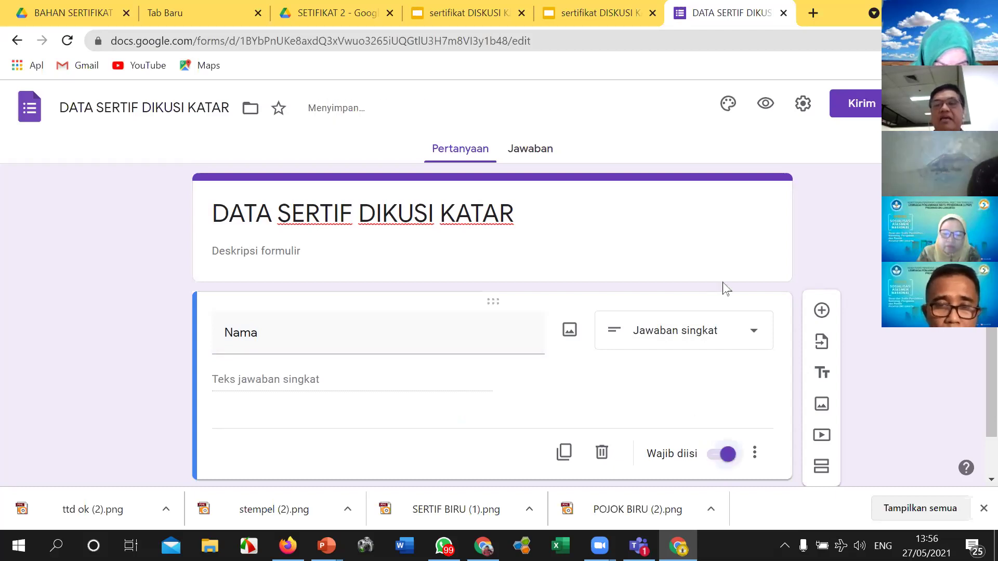
pyautogui.scroll(-1, 737, 288)
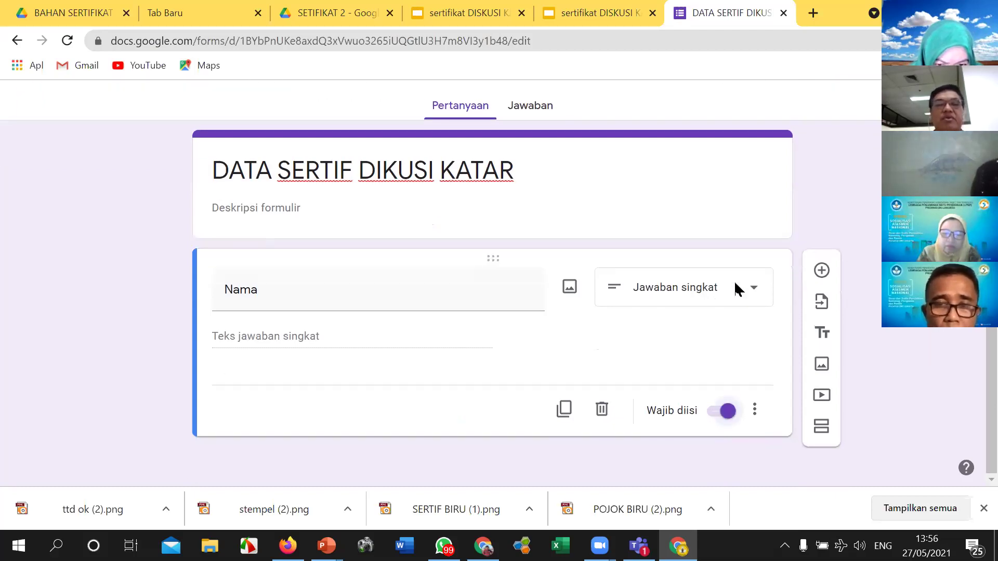
# Step: Add a required 'Email' question, followed by another blank question
pyautogui.click(821, 270)
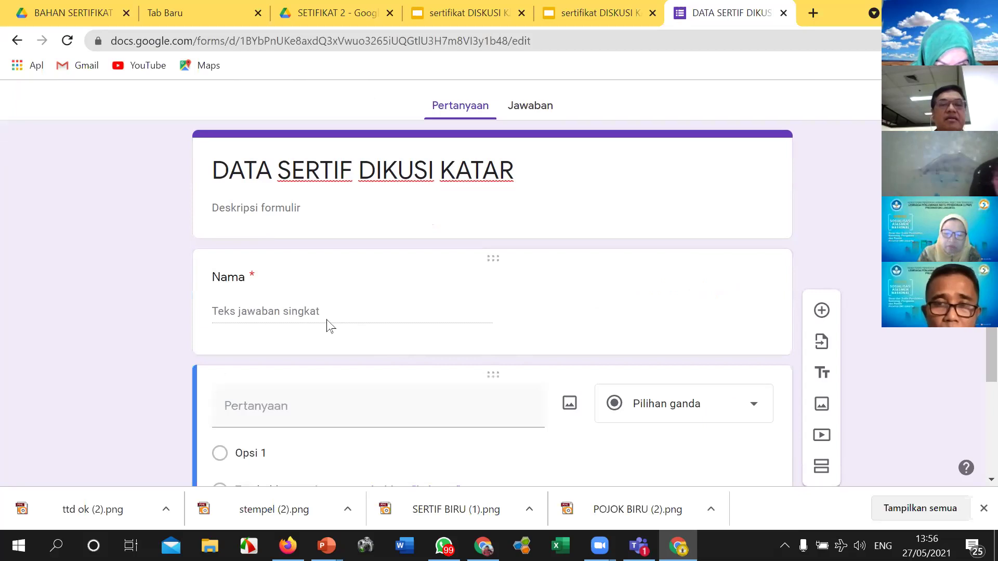
pyautogui.click(265, 407)
pyautogui.write('Emai')
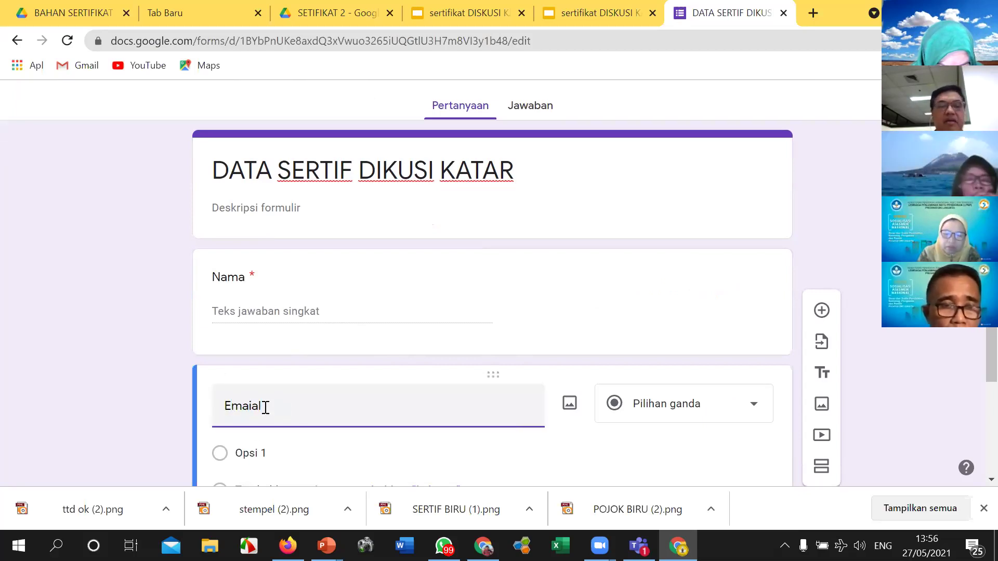
pyautogui.write('l')
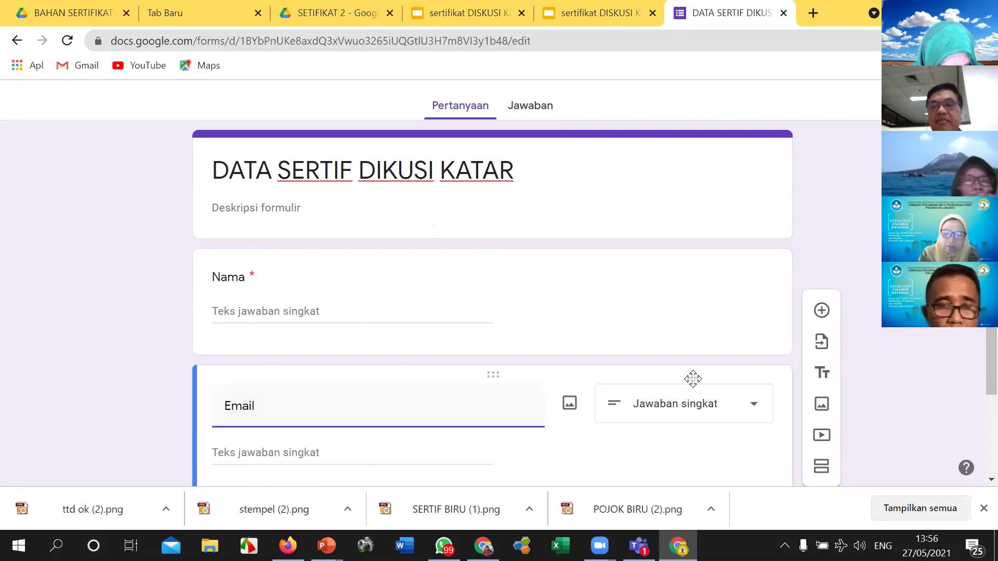
pyautogui.scroll(-2, 695, 380)
pyautogui.click(713, 414)
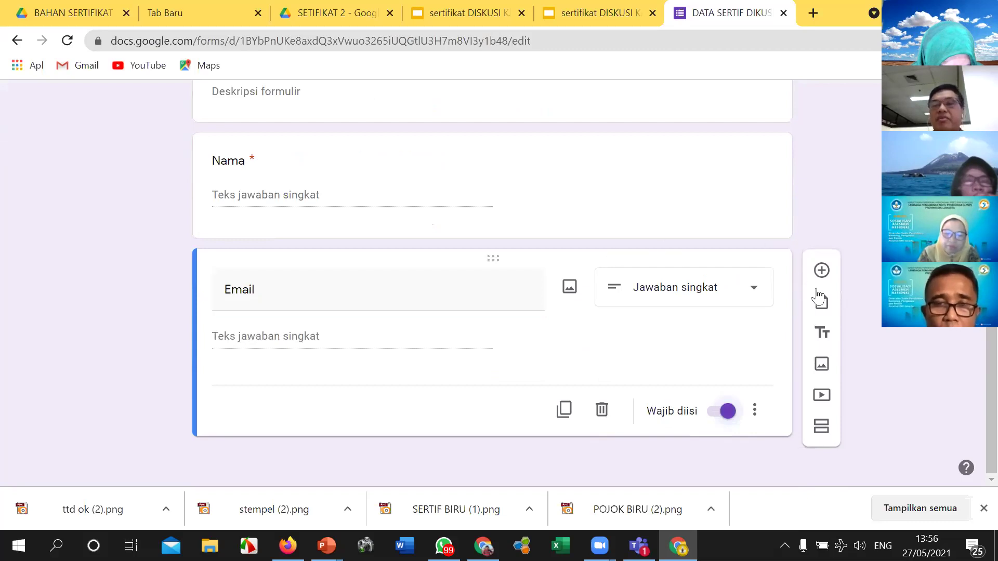
pyautogui.click(821, 270)
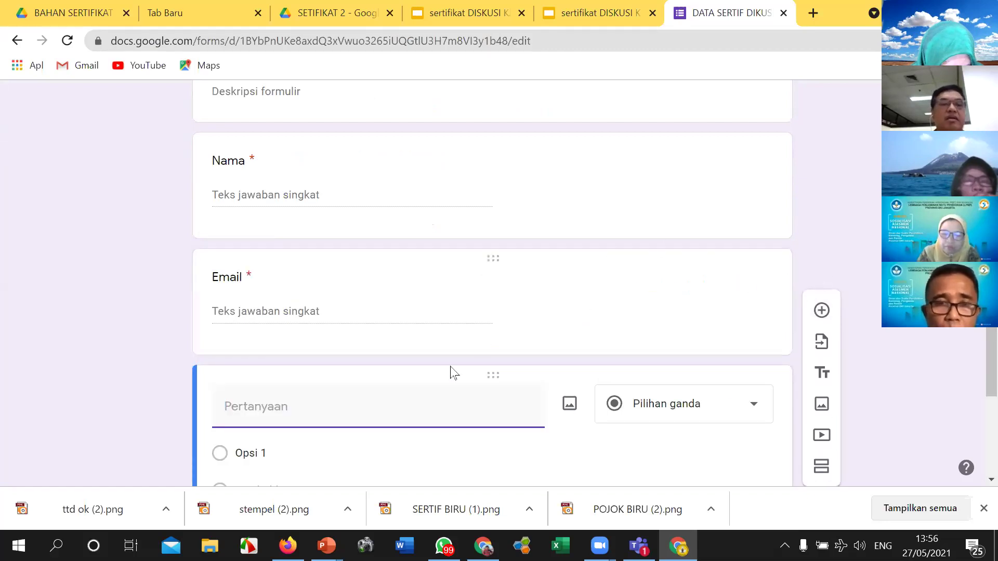
# Step: Make the new question a required short-answer question titled 'Tugas'
pyautogui.write('Tu')
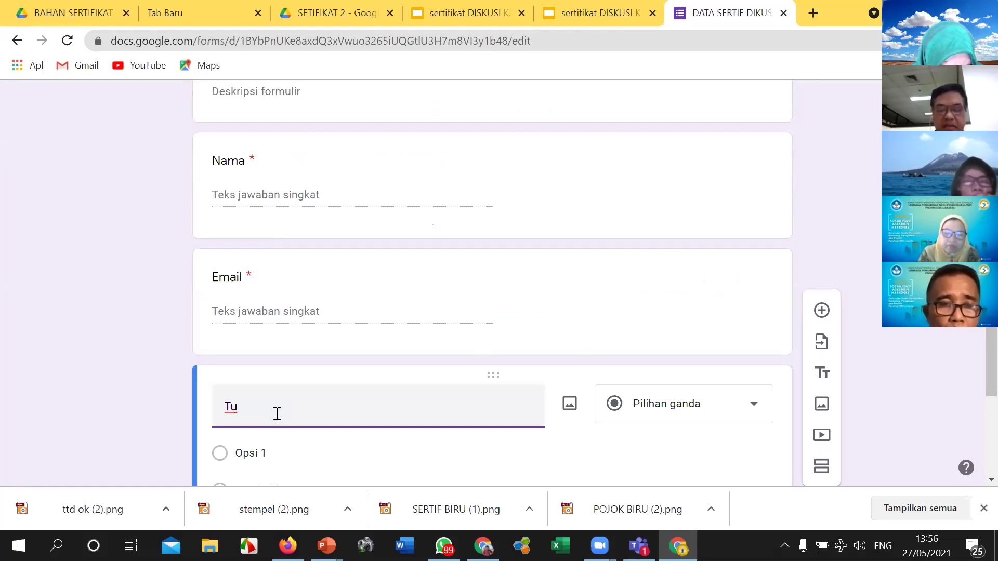
pyautogui.write('gs')
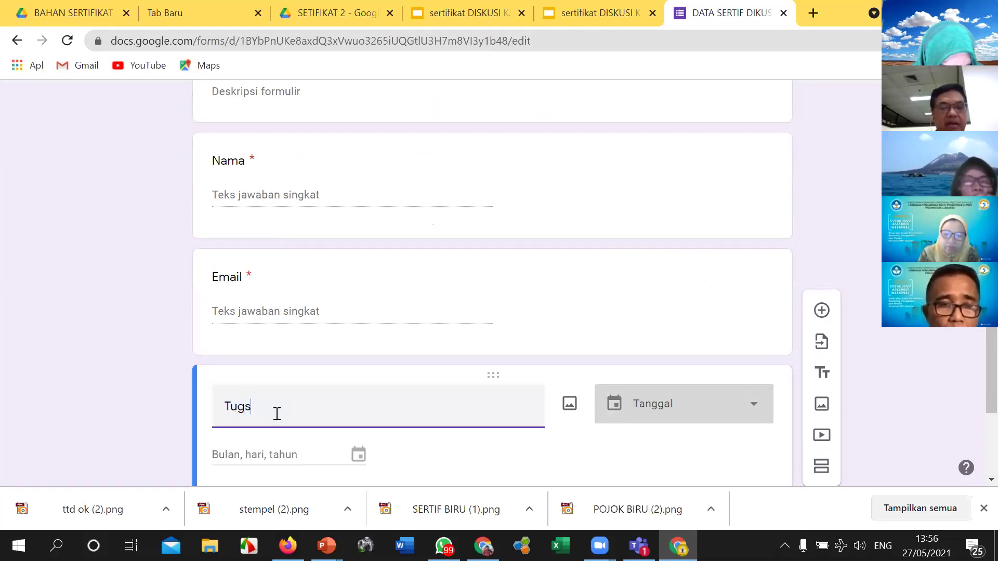
pyautogui.press('BackSpace')
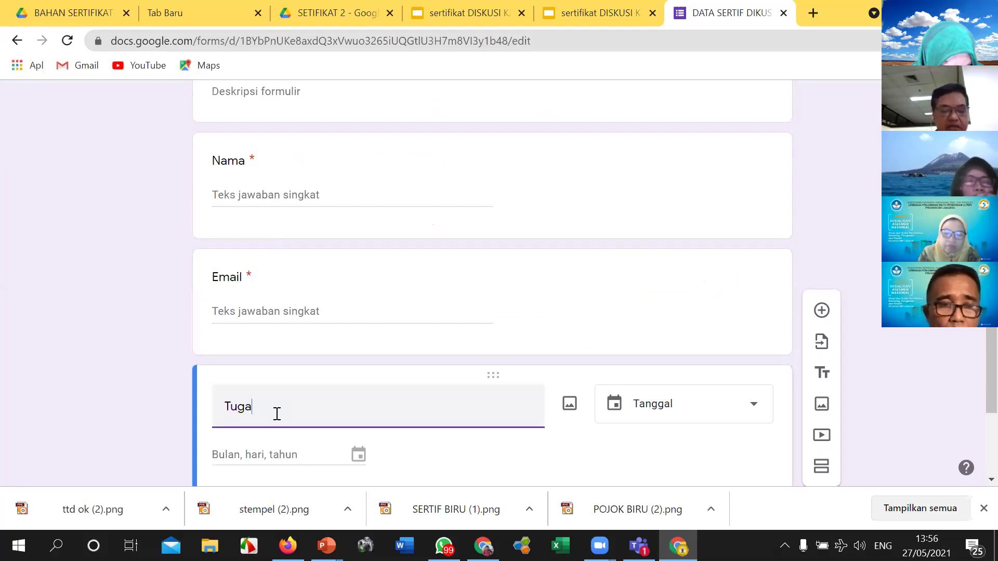
pyautogui.write('as')
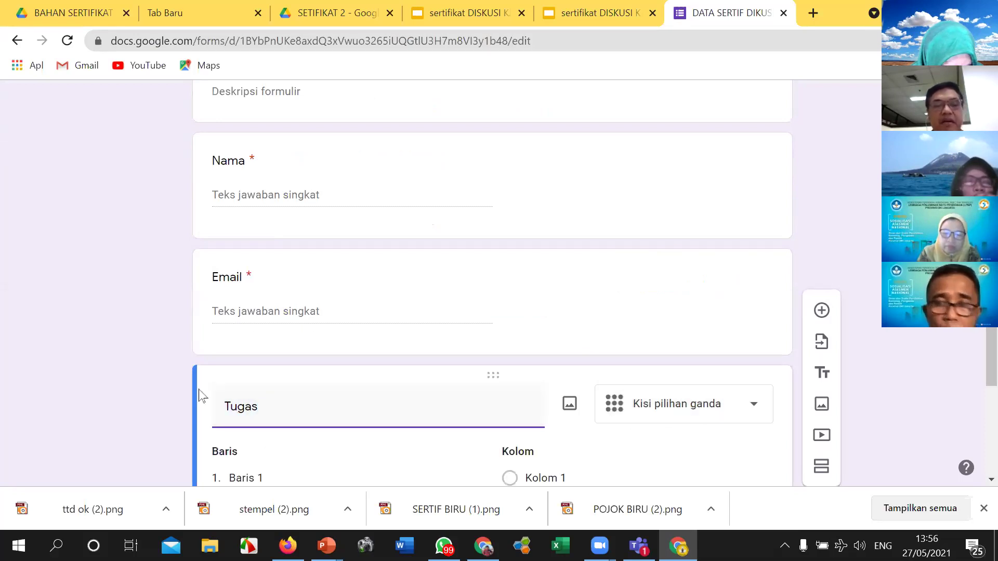
pyautogui.scroll(-3, 362, 431)
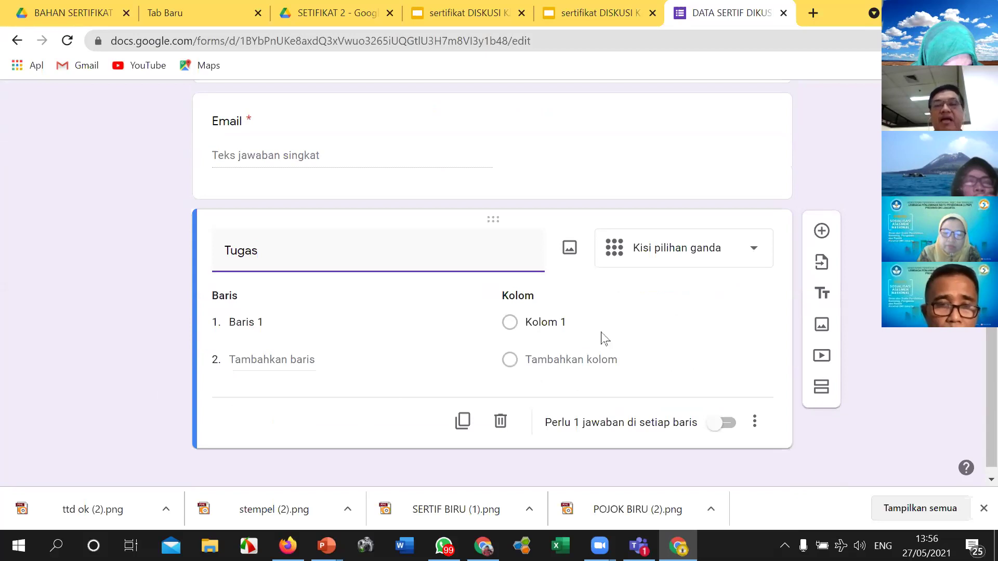
pyautogui.click(753, 252)
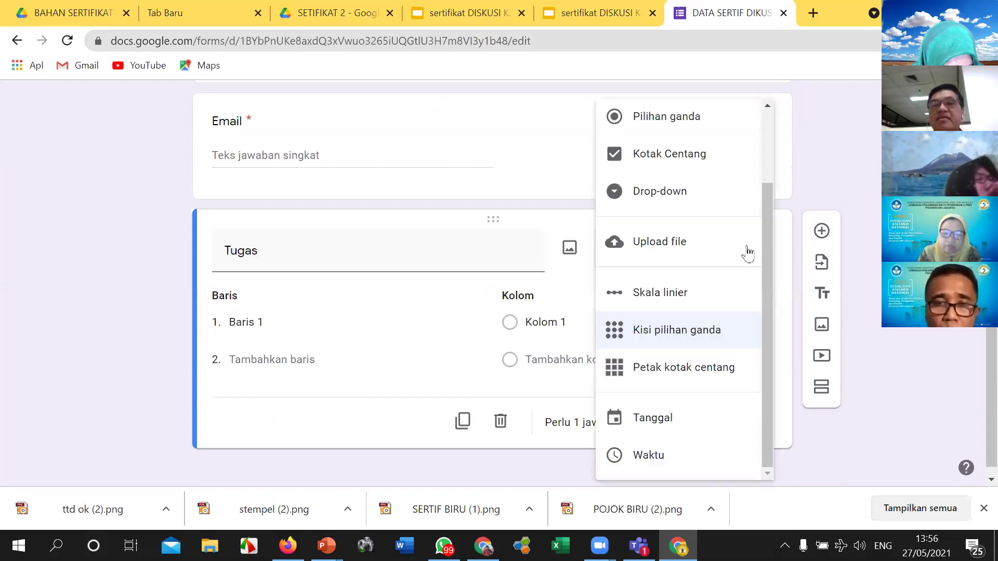
pyautogui.scroll(2, 689, 125)
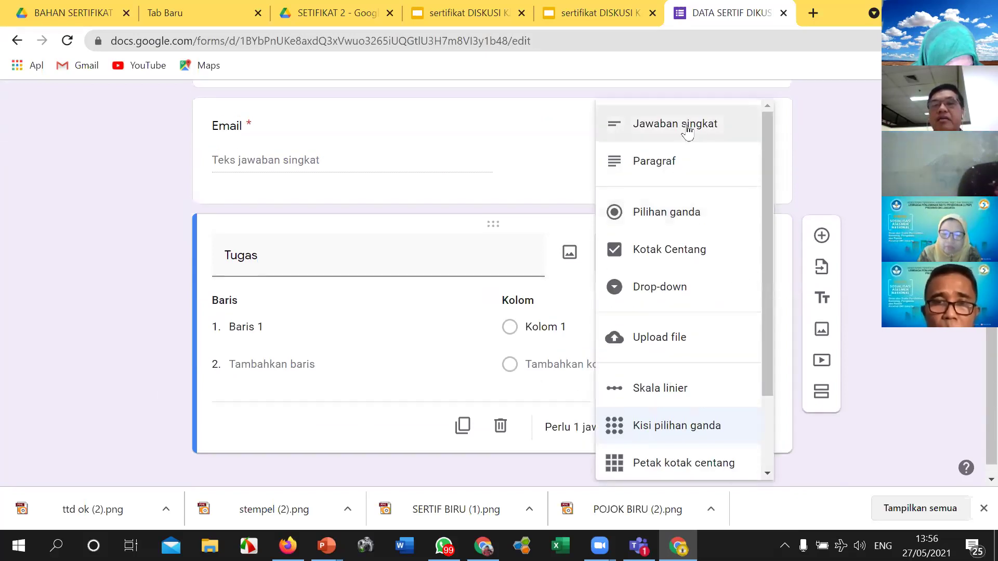
pyautogui.scroll(2, 686, 127)
pyautogui.click(684, 132)
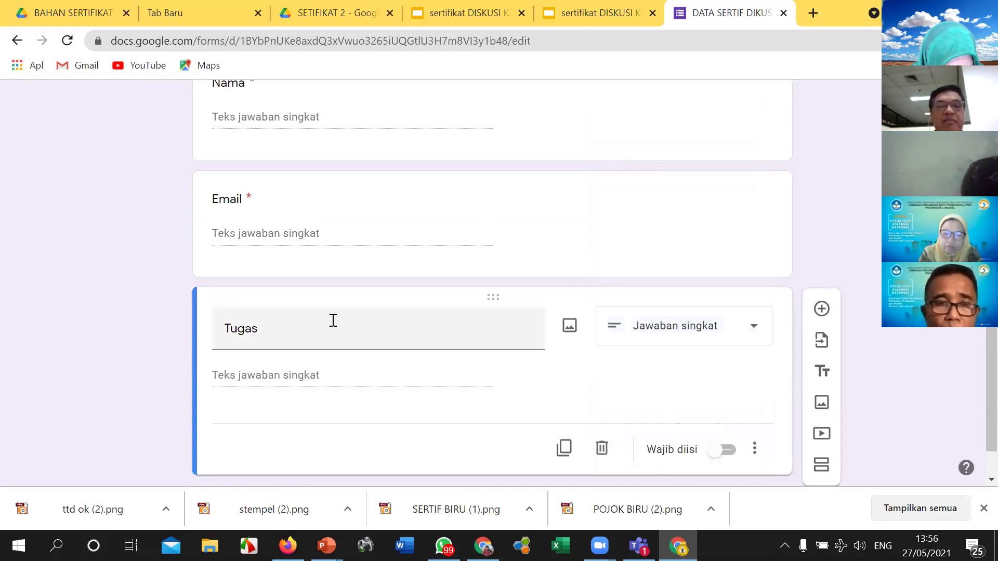
pyautogui.click(710, 452)
# Step: Give Tugas the description 'Tulis Tugas dan Tempat. Guru SMA 6 Jakarta' and add a question below
pyautogui.click(755, 450)
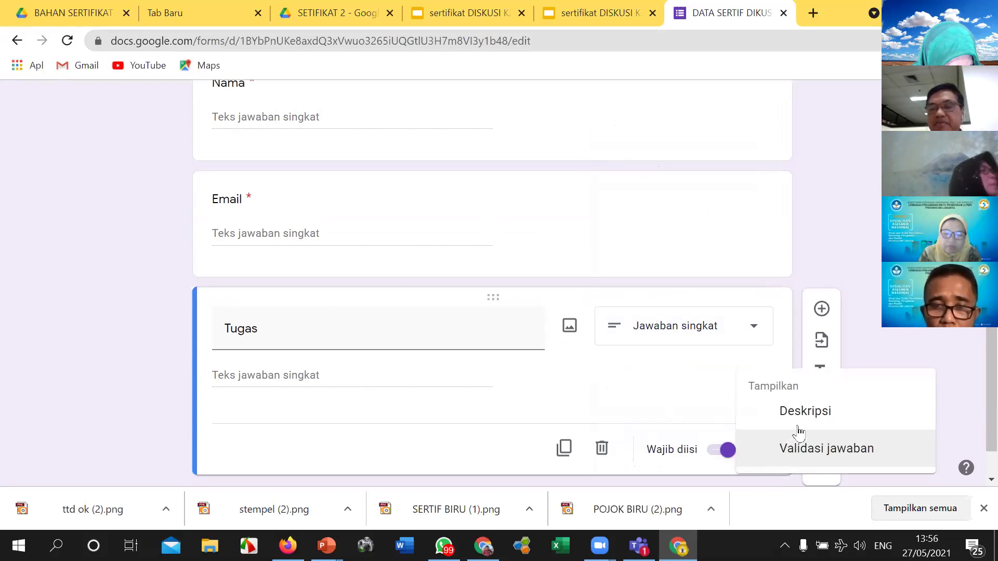
pyautogui.click(805, 410)
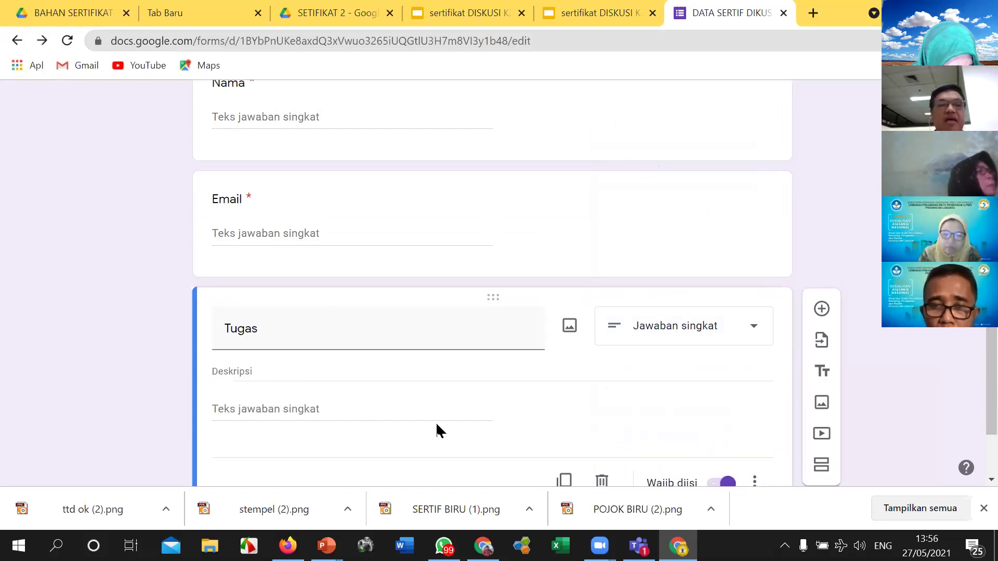
pyautogui.click(312, 368)
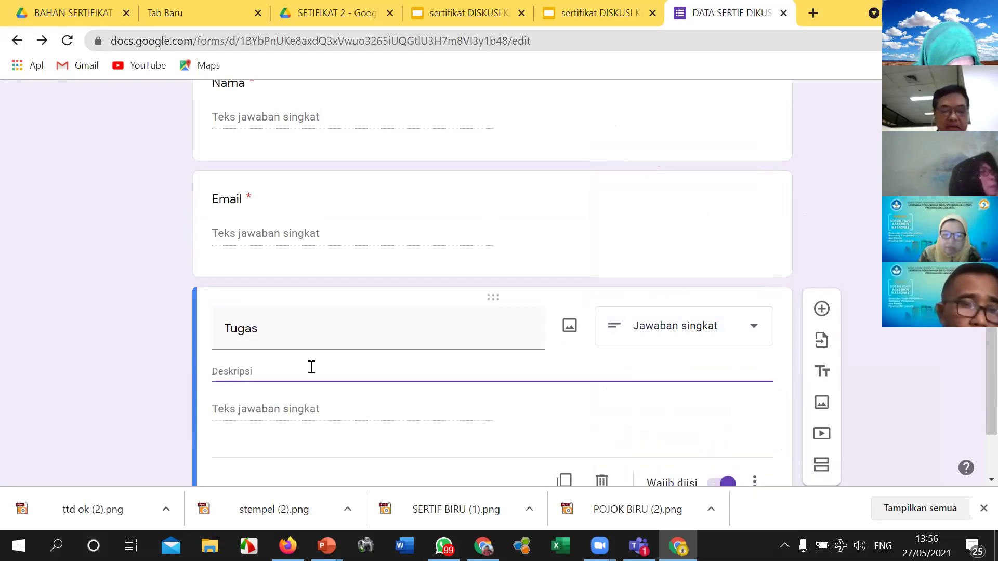
pyautogui.write('Tulis')
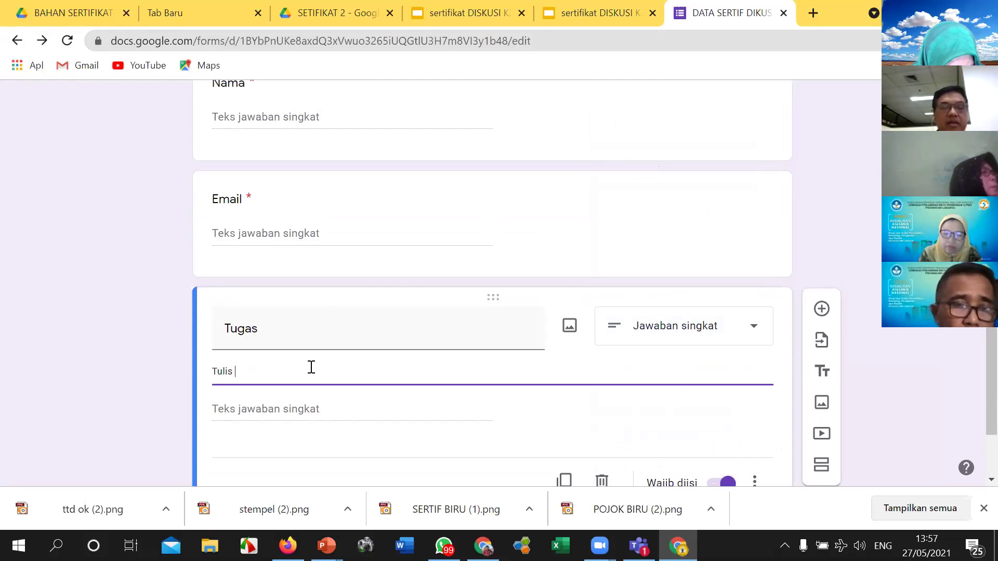
pyautogui.write(' Tugas dan Tempat.')
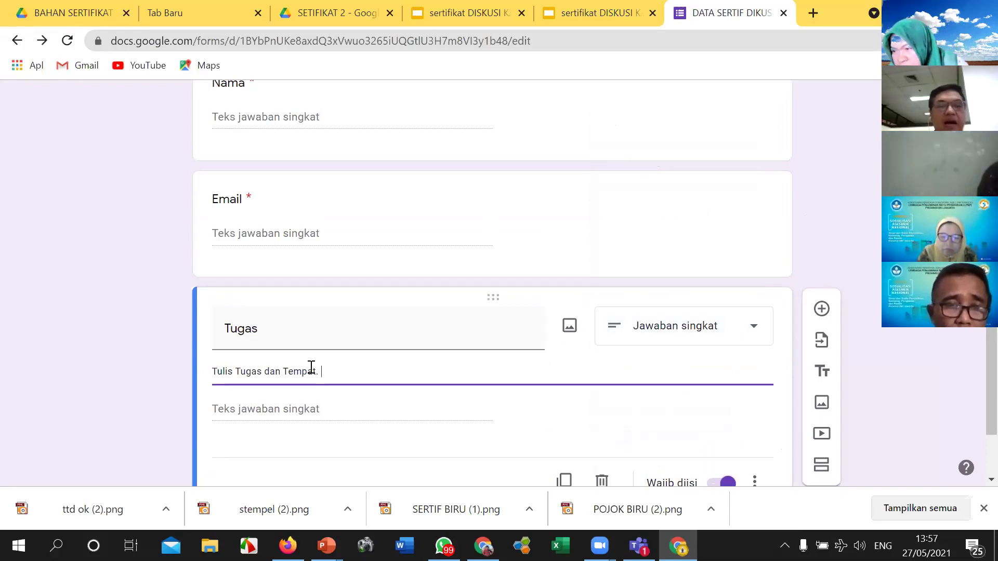
pyautogui.write('Guru SMA 6')
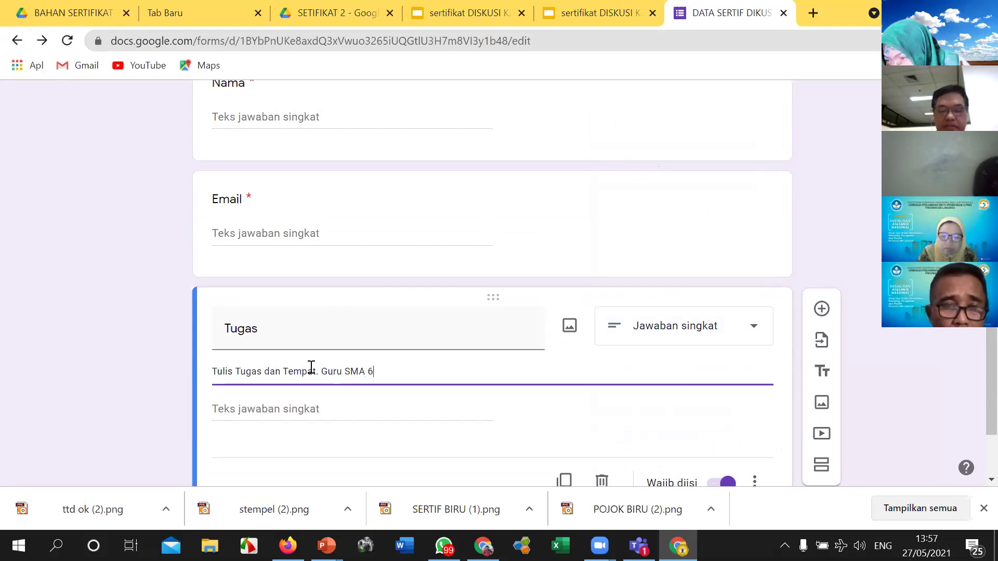
pyautogui.write('Jakarta')
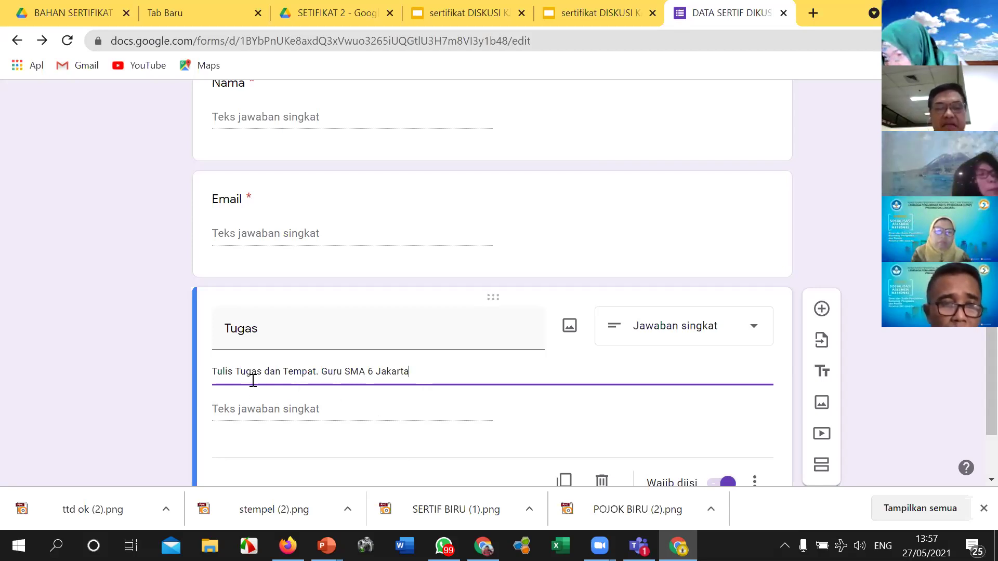
pyautogui.scroll(-2, 368, 399)
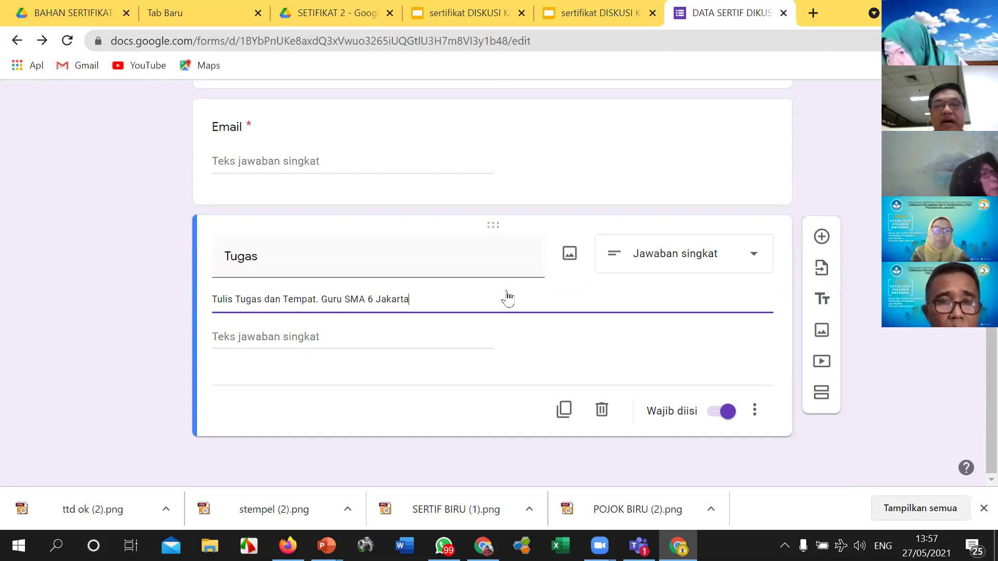
pyautogui.click(822, 238)
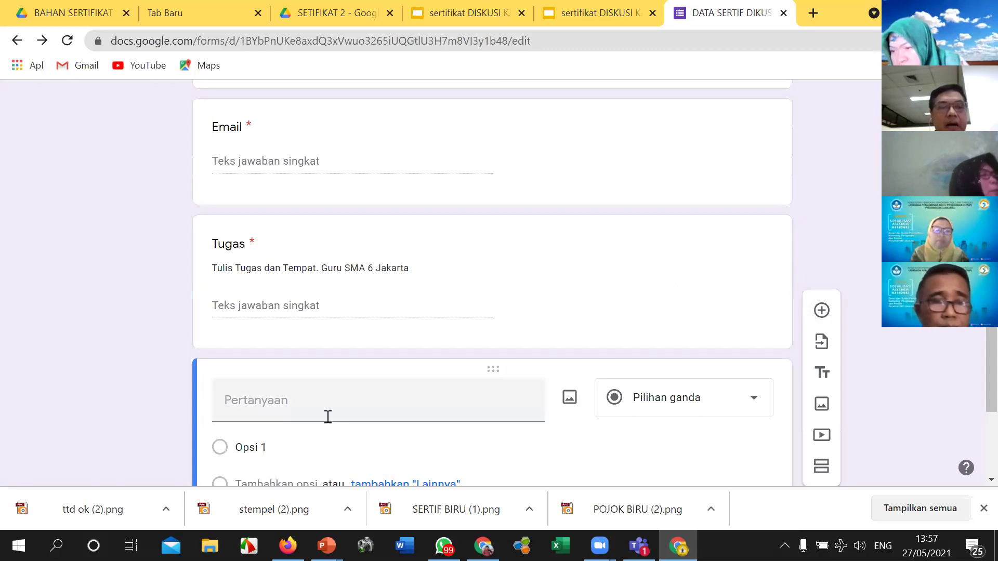
# Step: Title the new multiple-choice question 'Peran' with 'Peserta' as its first option
pyautogui.click(322, 398)
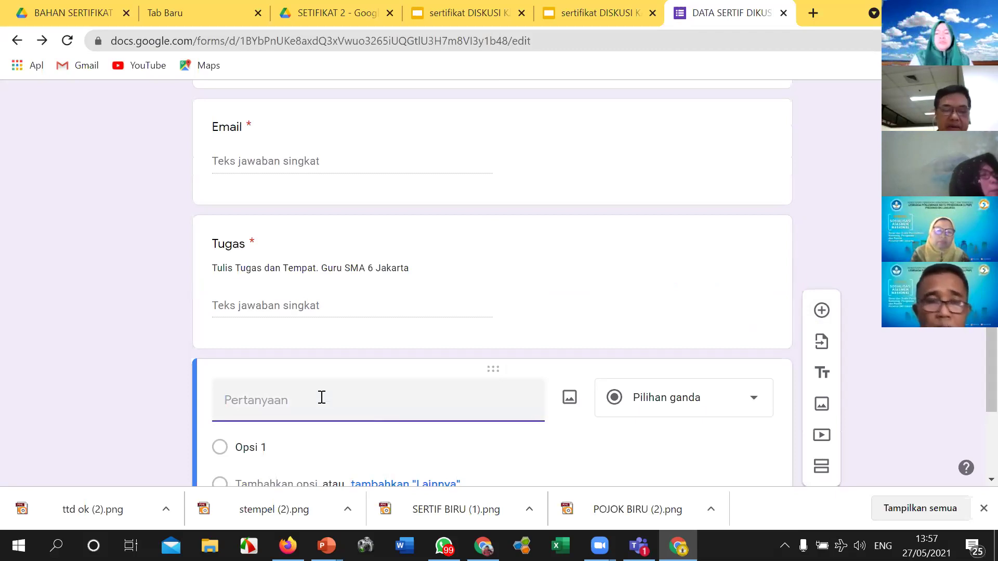
pyautogui.write('Pe')
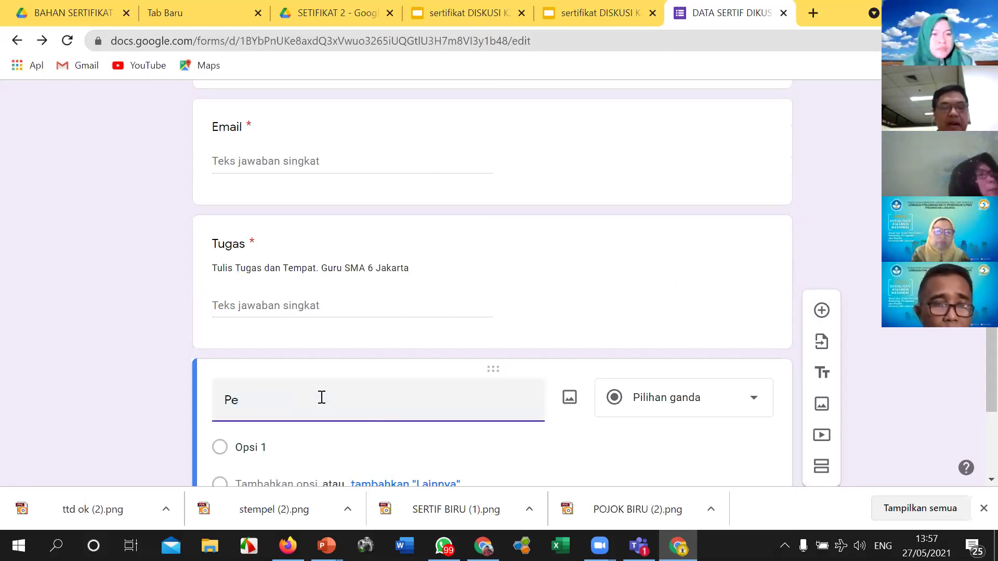
pyautogui.write('rn')
pyautogui.write('ah')
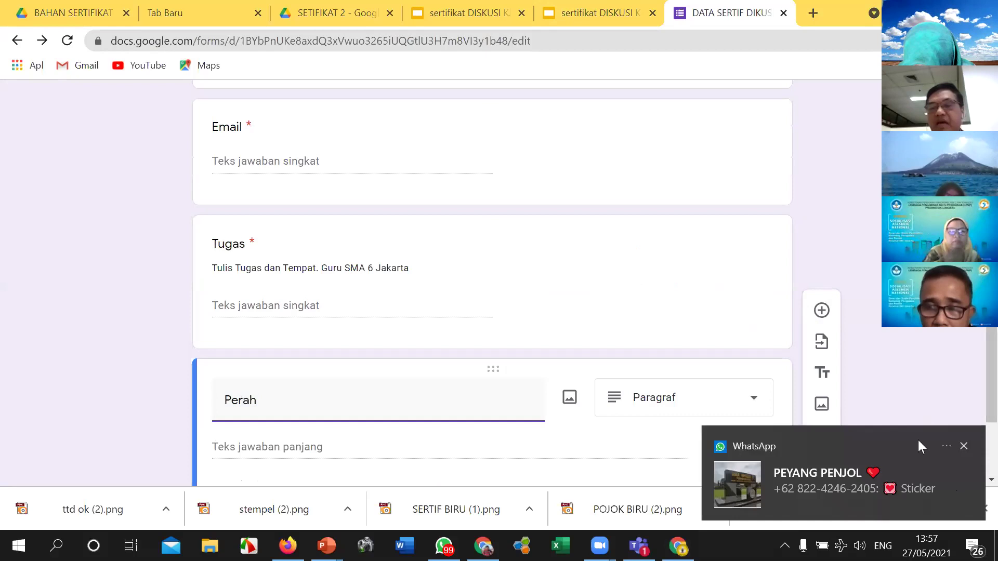
pyautogui.scroll(-2, 563, 394)
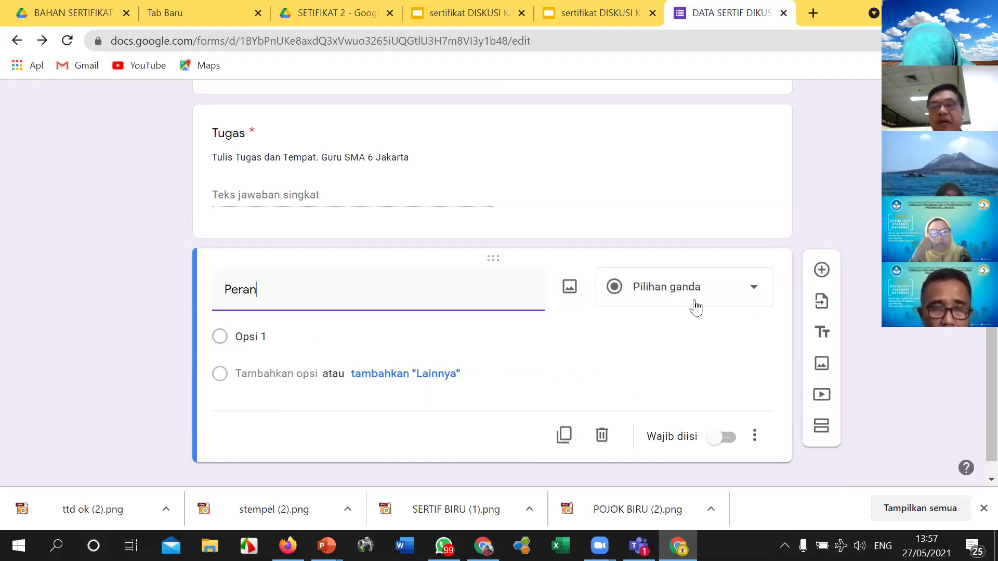
pyautogui.click(282, 337)
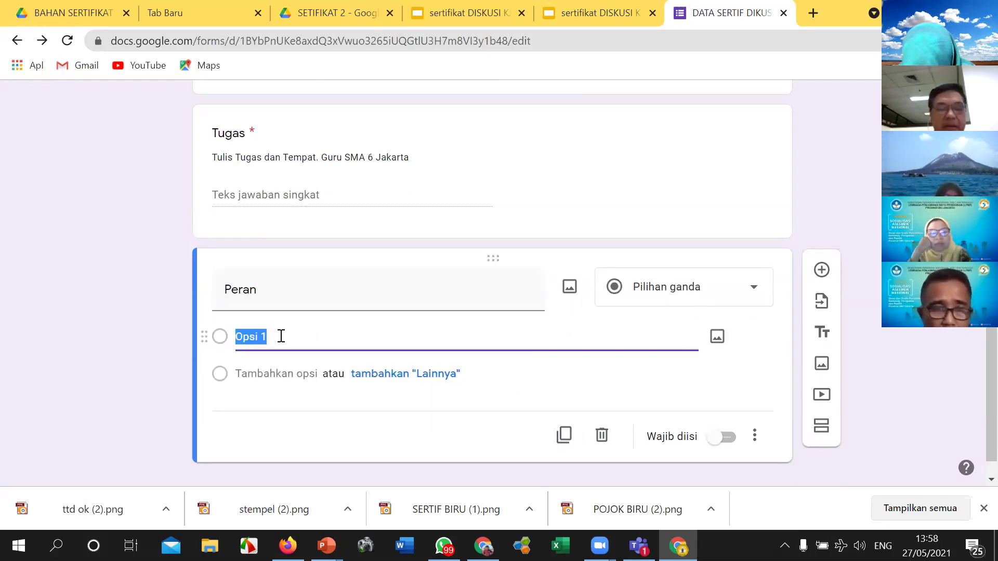
pyautogui.write('Peserta')
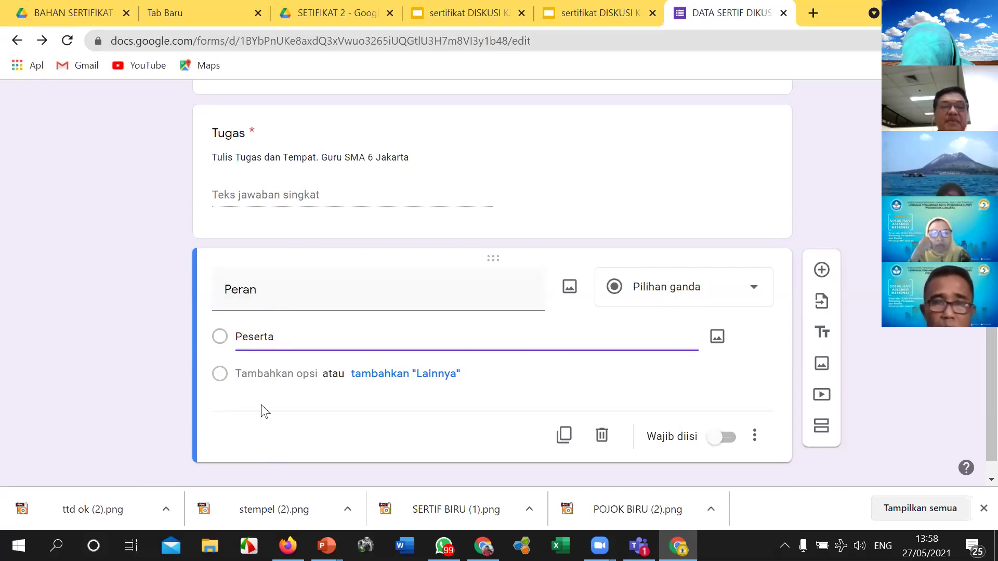
# Step: Bring the PowerPoint certificate template to the front
pyautogui.scroll(-1, 265, 410)
pyautogui.scroll(5, 265, 411)
pyautogui.scroll(-5, 265, 410)
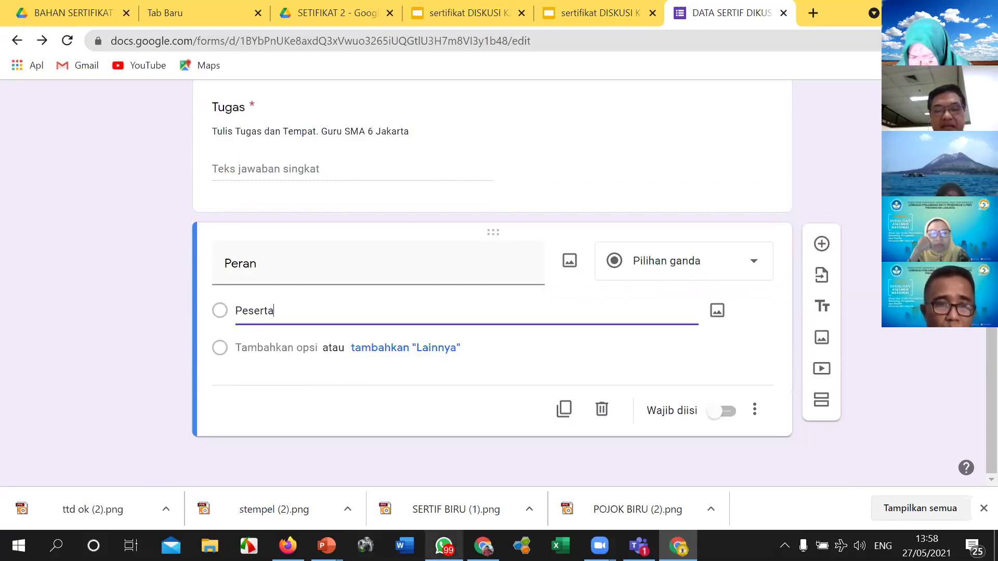
pyautogui.moveTo(326, 546)
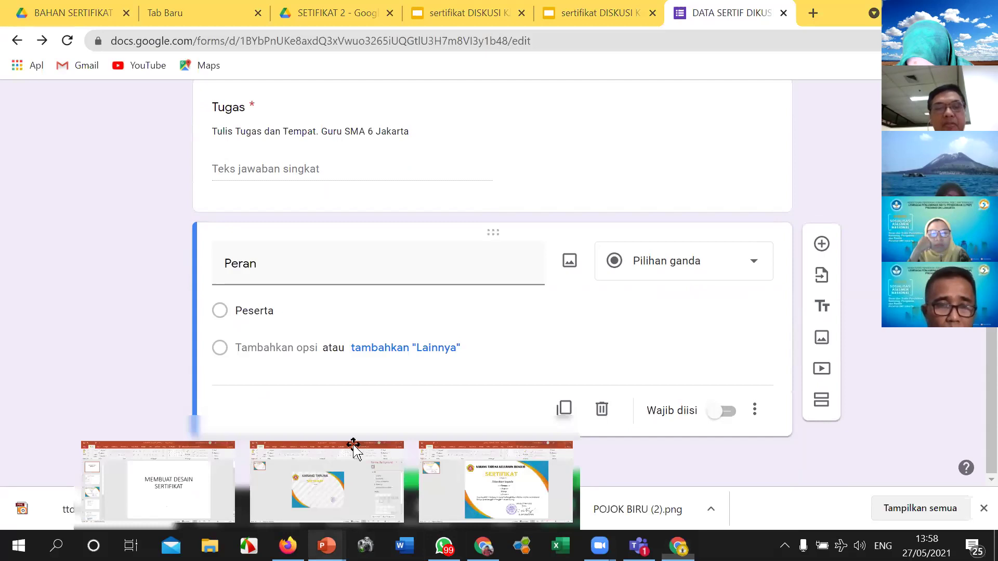
pyautogui.click(496, 478)
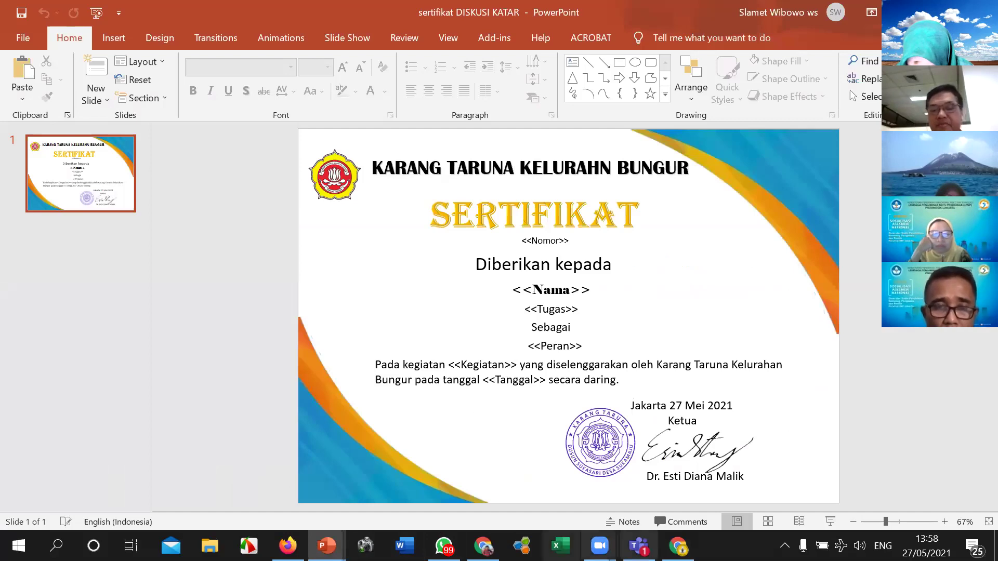
# Step: Back in the form, make the Peran question required and add a question
pyautogui.click(677, 545)
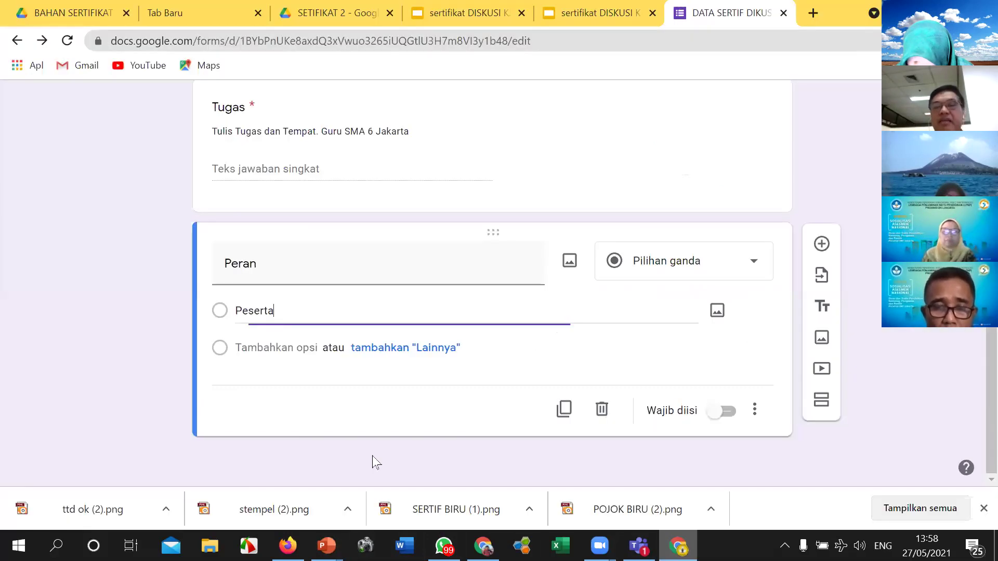
pyautogui.click(719, 411)
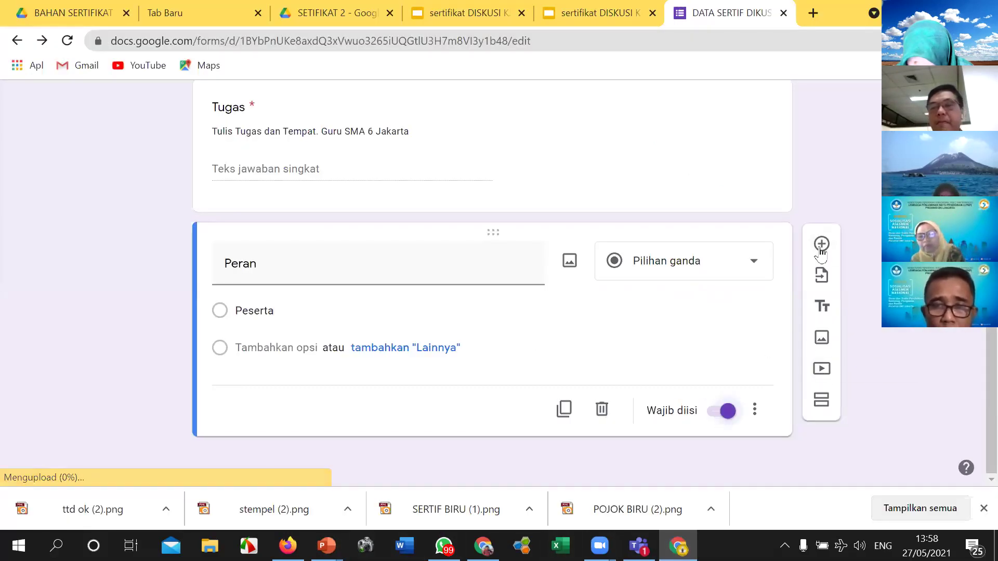
pyautogui.click(821, 244)
# Step: Create a required 'Kegiatan' question with option 'Diskusi Karang taruna Keluhan Bungur'
pyautogui.write('Kegiatan')
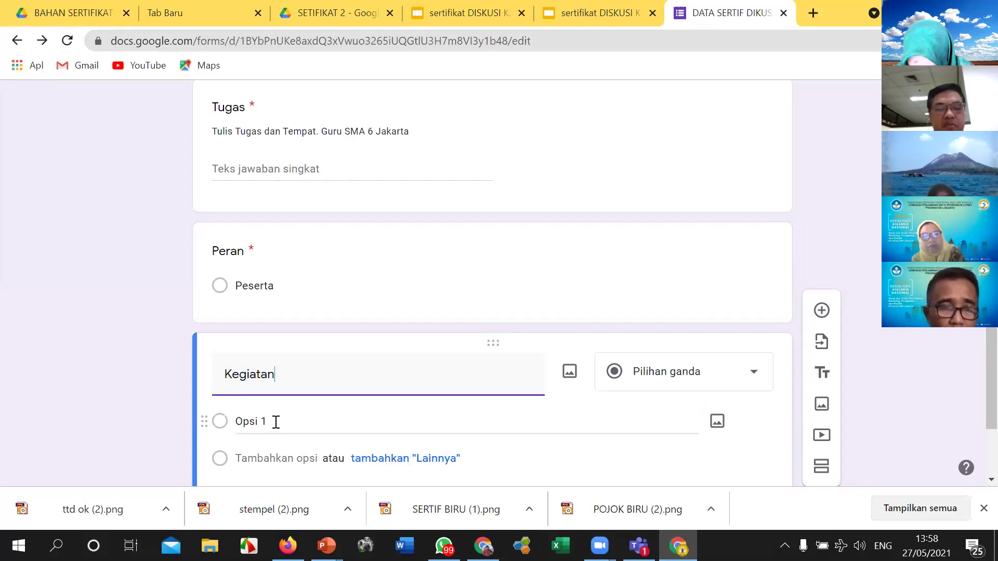
pyautogui.click(276, 422)
pyautogui.write('Diskusi')
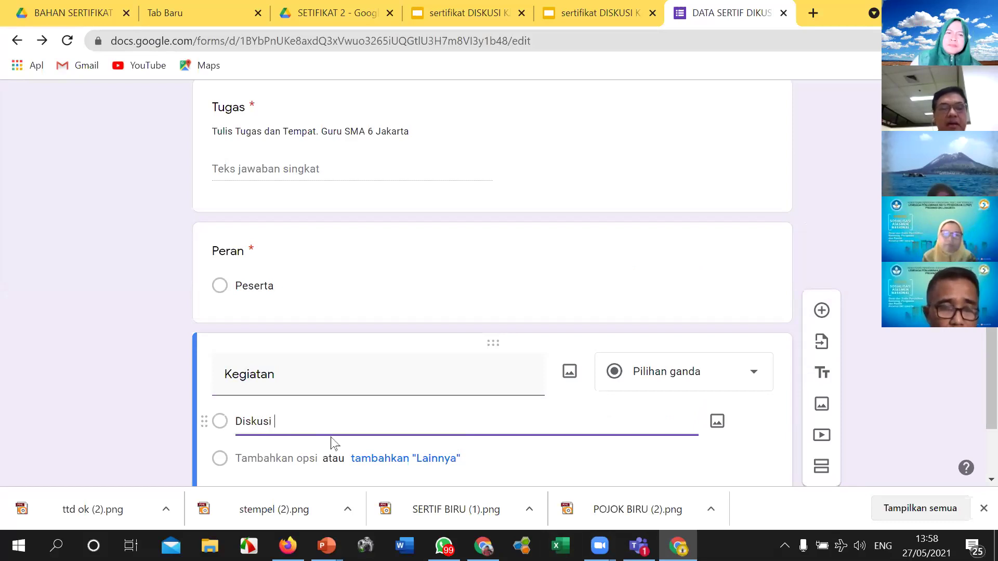
pyautogui.write(' Karamg')
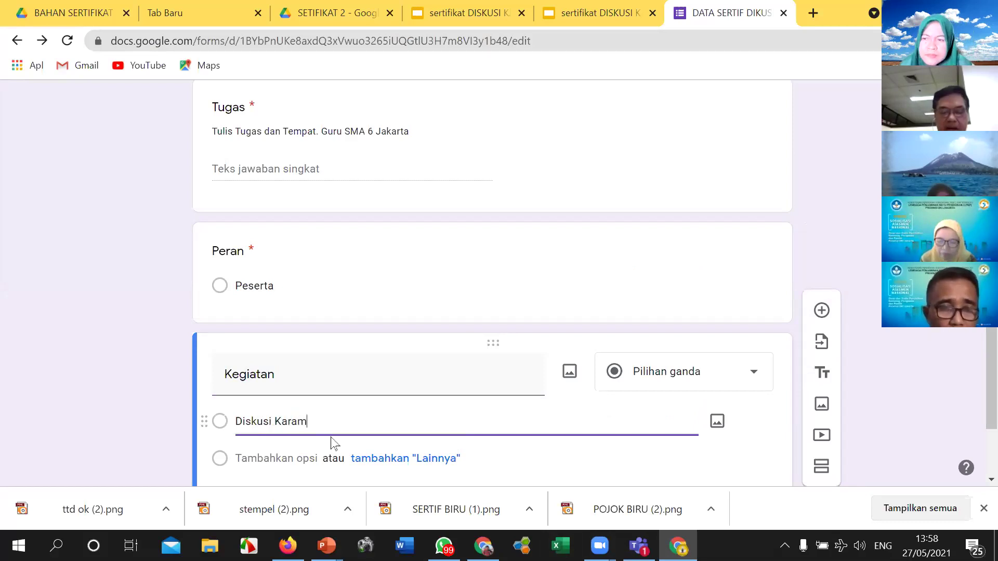
pyautogui.press('BackSpace')
pyautogui.press('BackSpace')
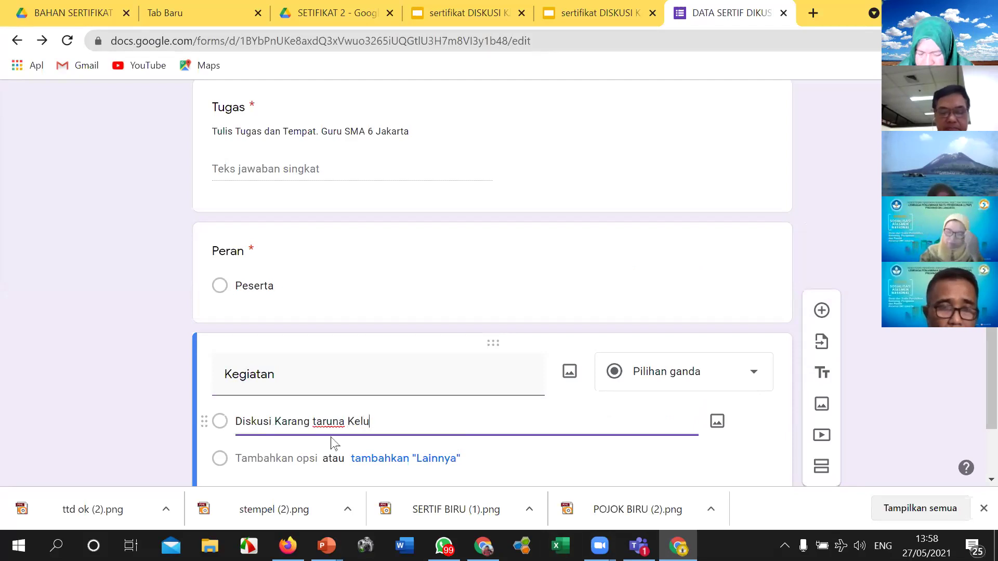
pyautogui.write('han')
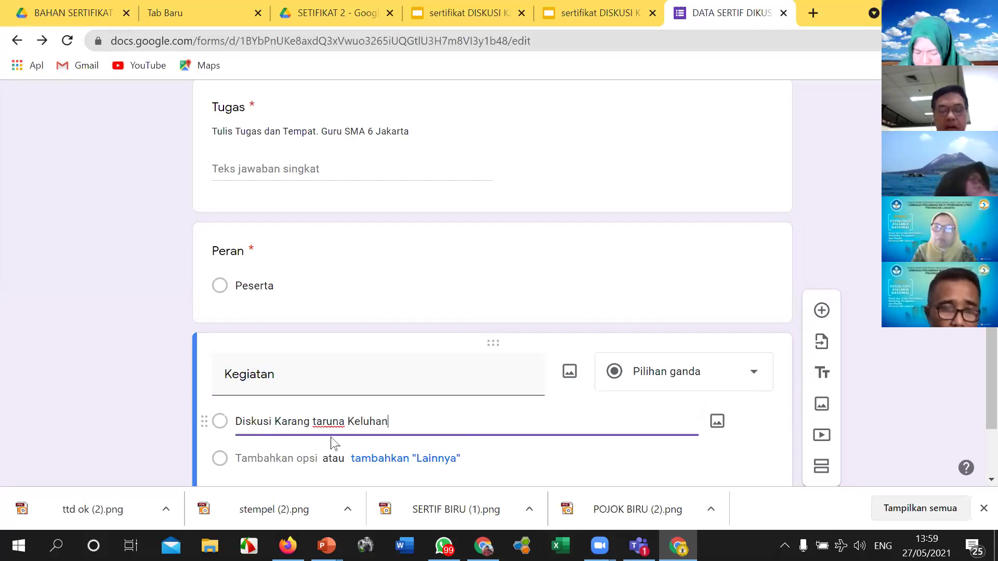
pyautogui.write(' Bungur')
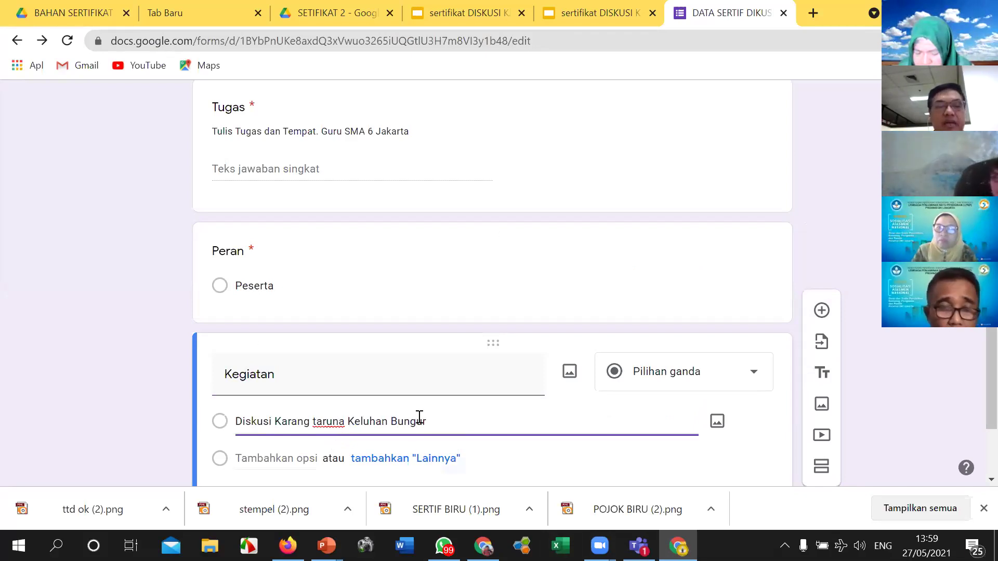
pyautogui.scroll(-2, 421, 411)
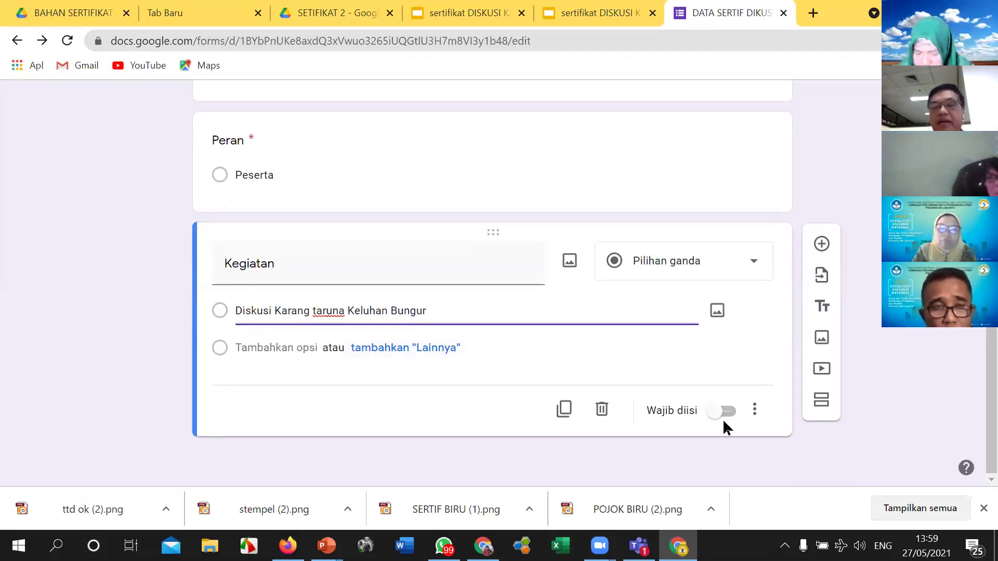
pyautogui.click(714, 411)
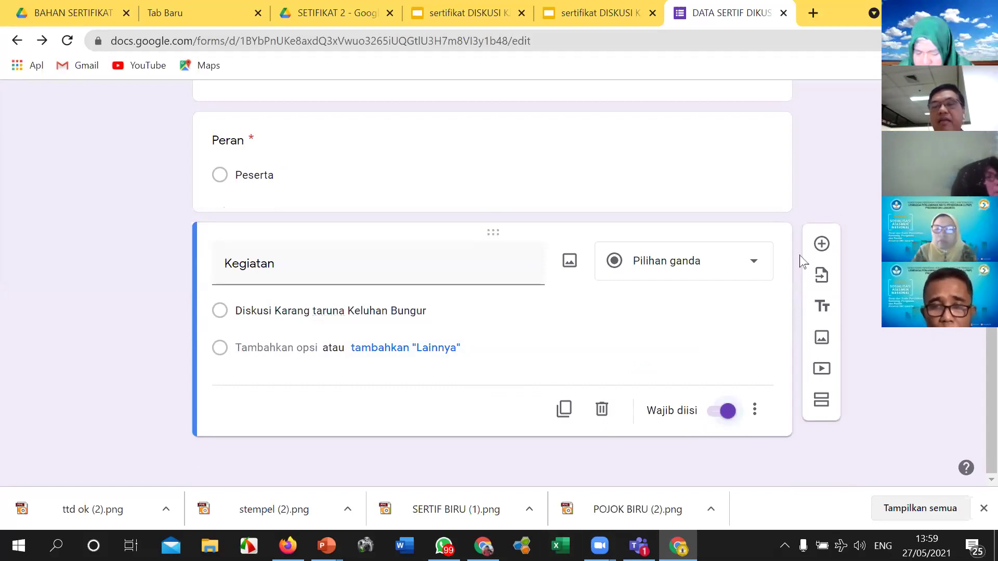
# Step: Add a multiple-choice 'Tanggal' question with the option '27 Mei 2021'
pyautogui.click(821, 244)
pyautogui.write('Tanggal')
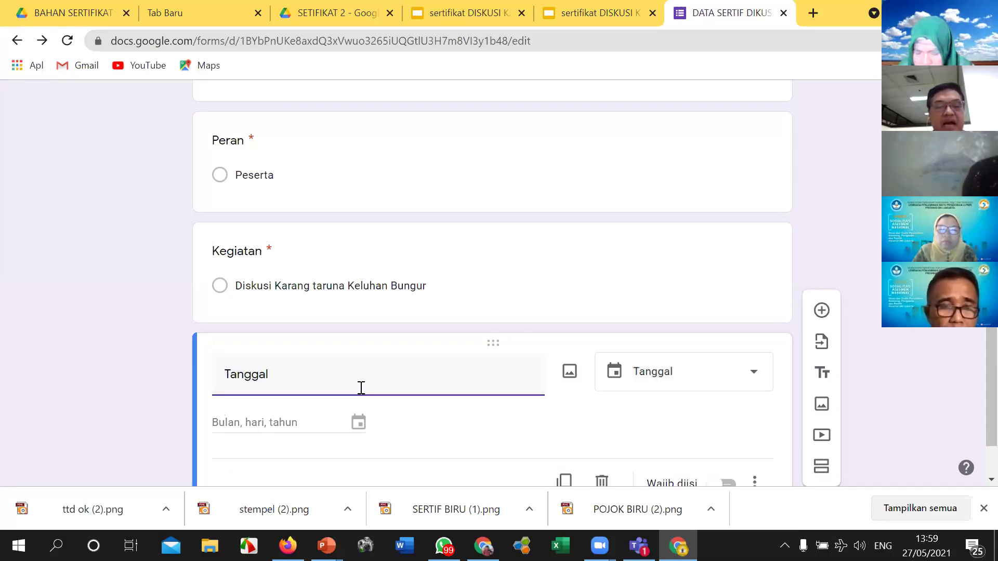
pyautogui.click(753, 375)
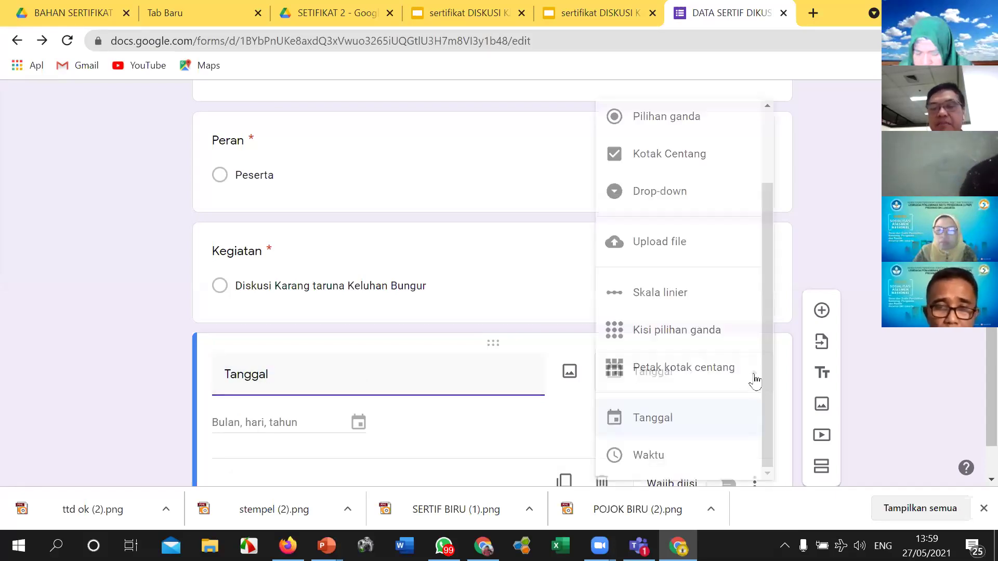
pyautogui.scroll(2, 675, 177)
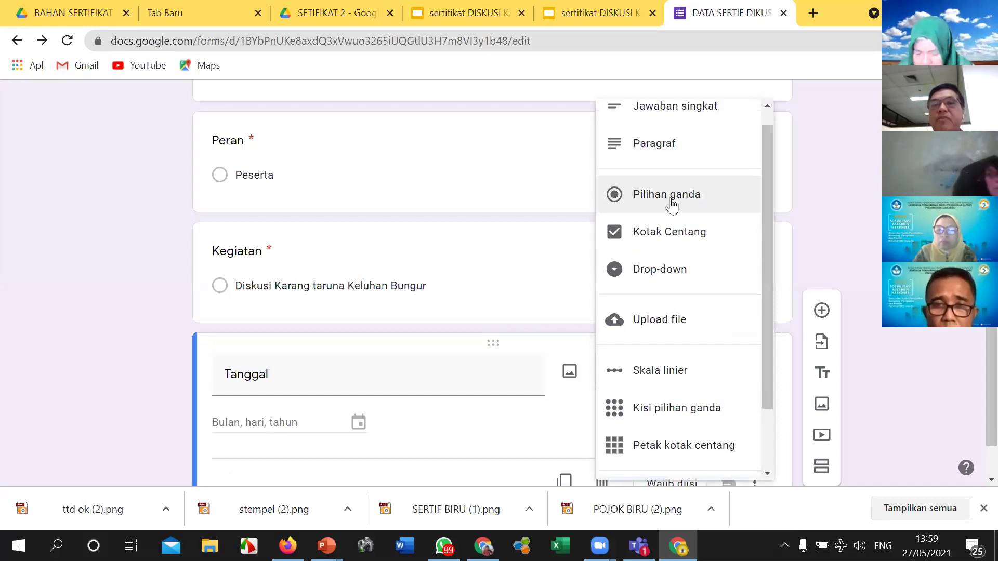
pyautogui.click(672, 205)
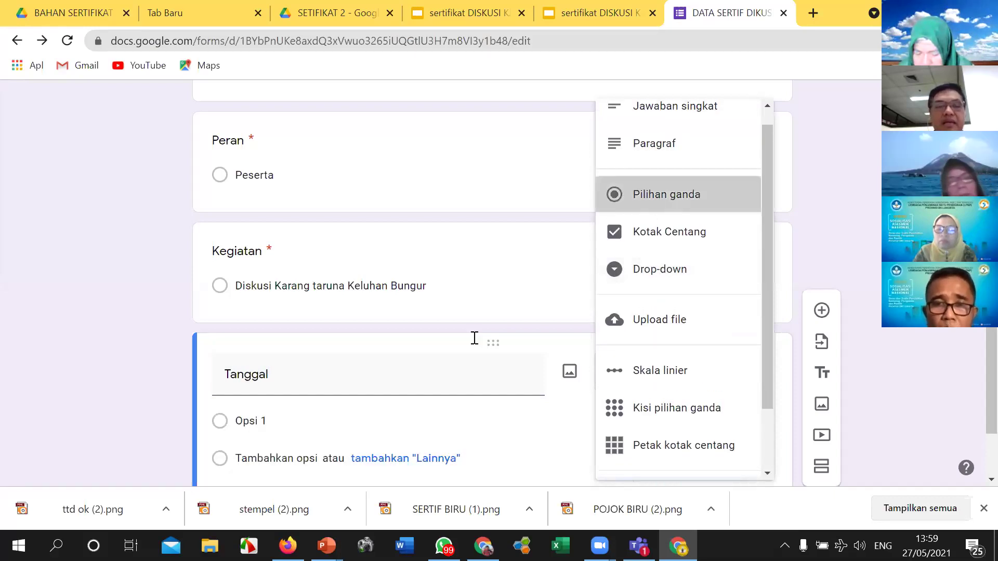
pyautogui.click(285, 427)
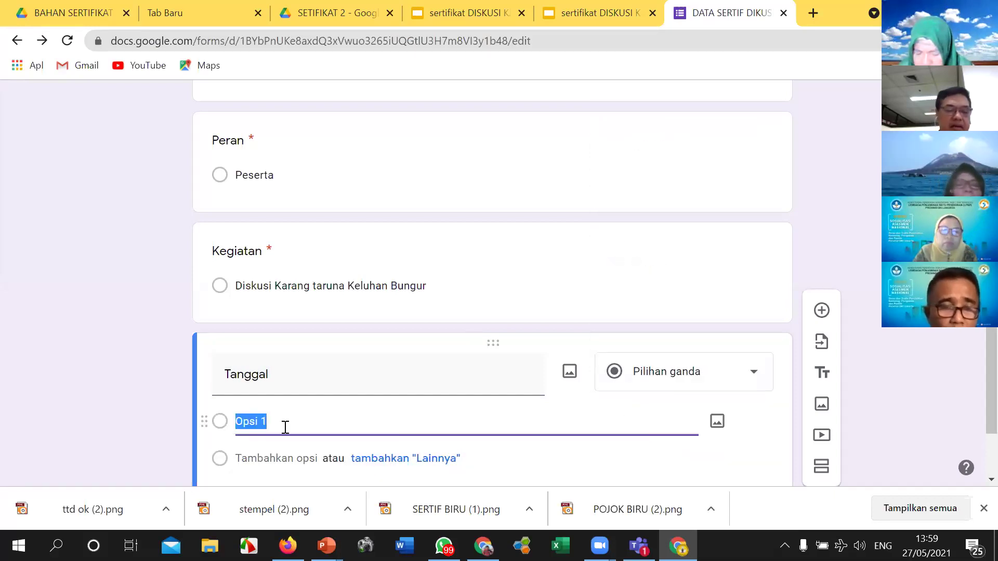
pyautogui.write('1')
pyautogui.press('BackSpace')
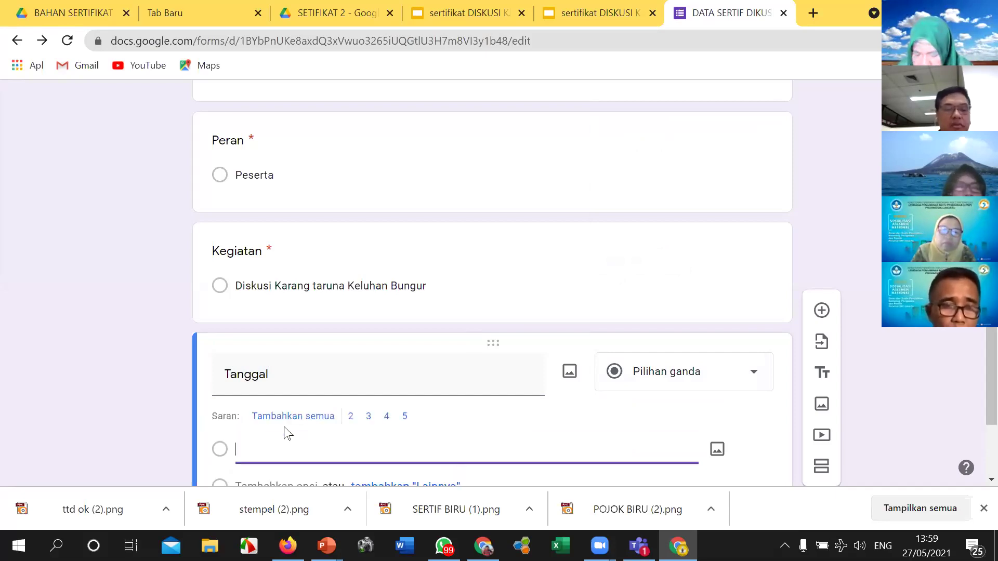
pyautogui.write('27 ')
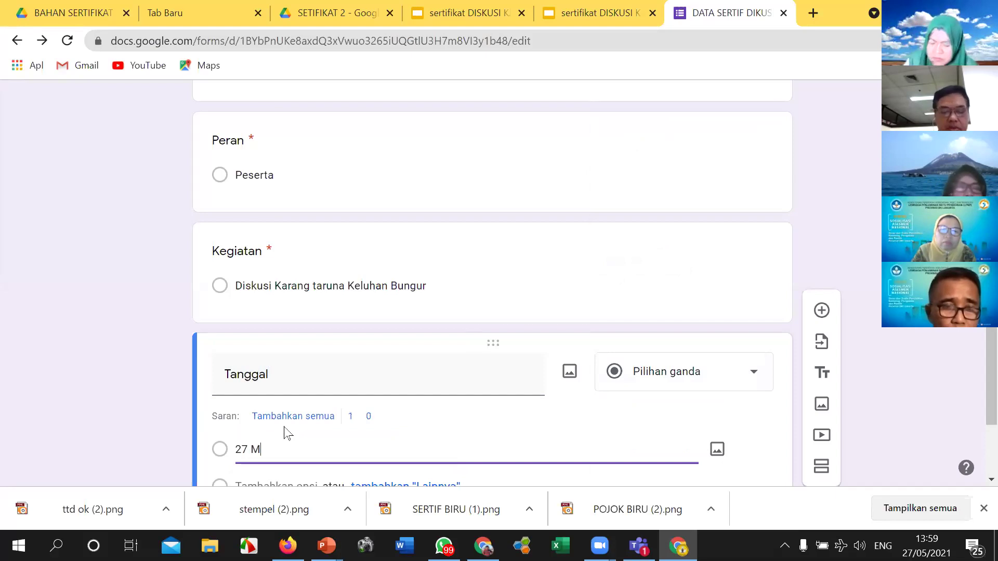
pyautogui.write('Mei 2021')
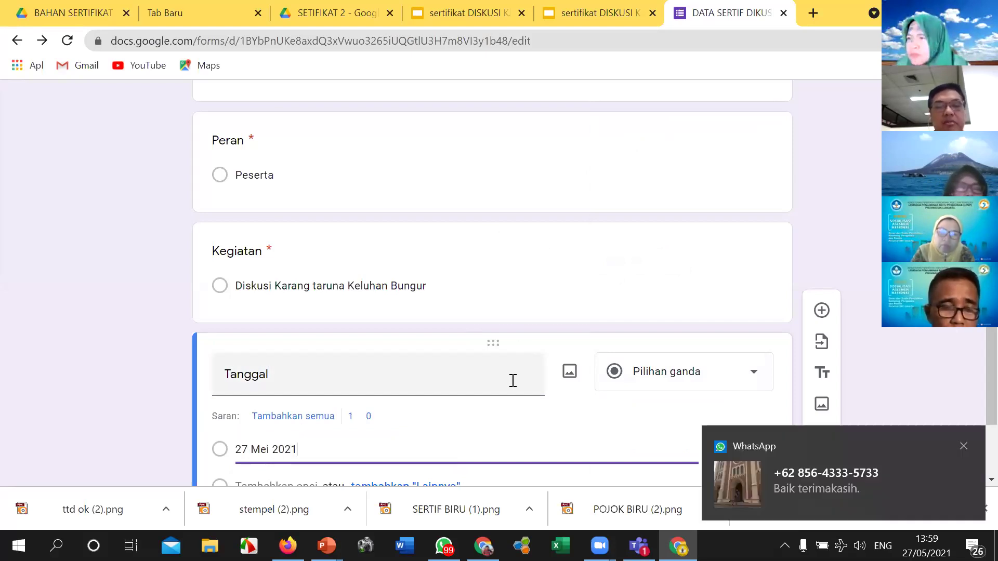
# Step: Scroll through the form to review the questions so far
pyautogui.scroll(-3, 512, 382)
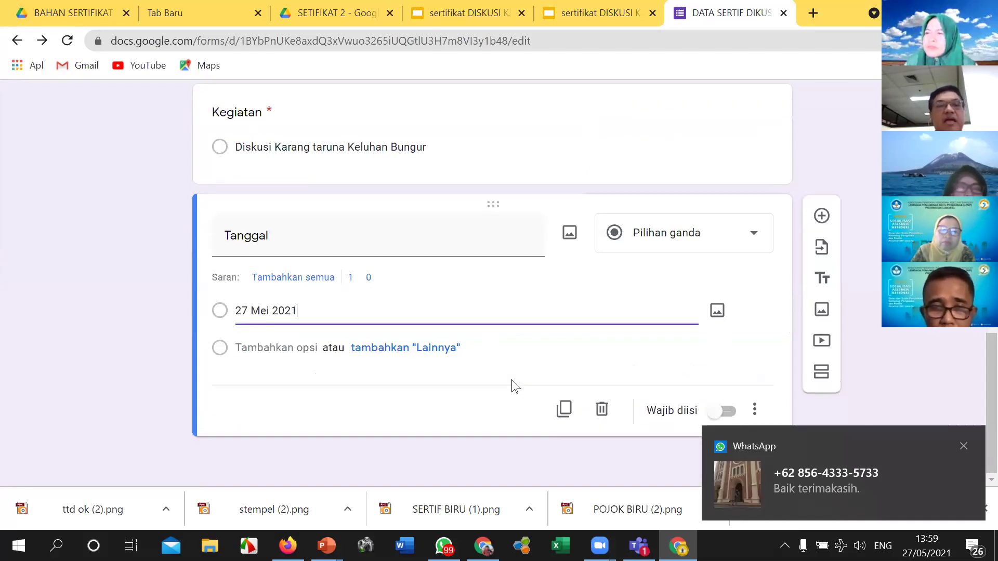
pyautogui.scroll(12, 513, 386)
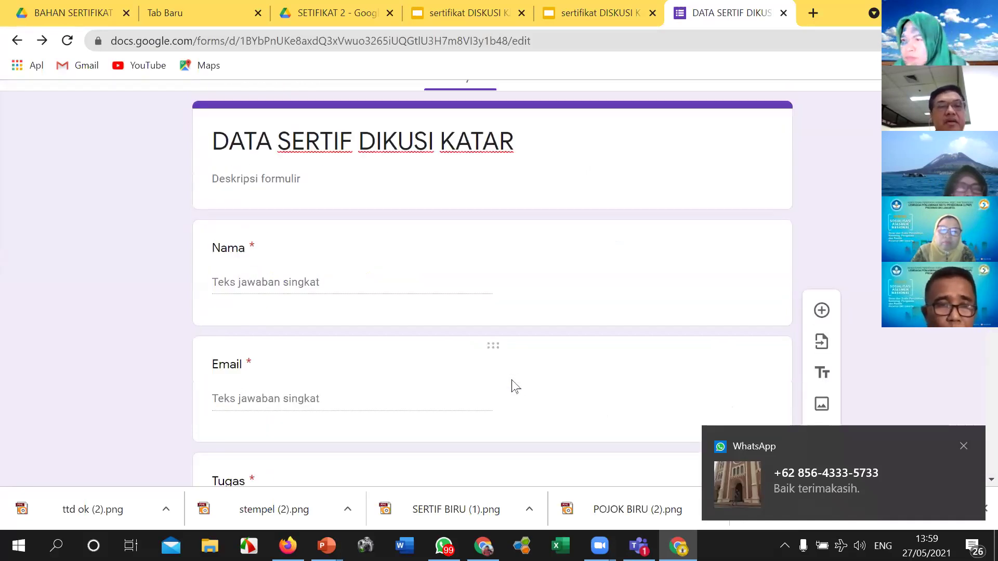
pyautogui.scroll(-3, 512, 385)
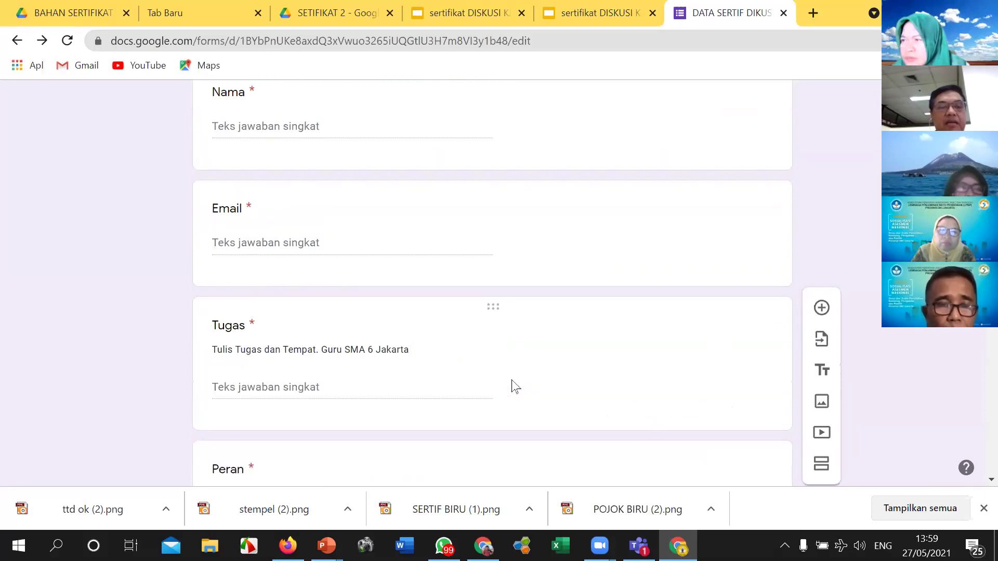
pyautogui.scroll(-6, 512, 381)
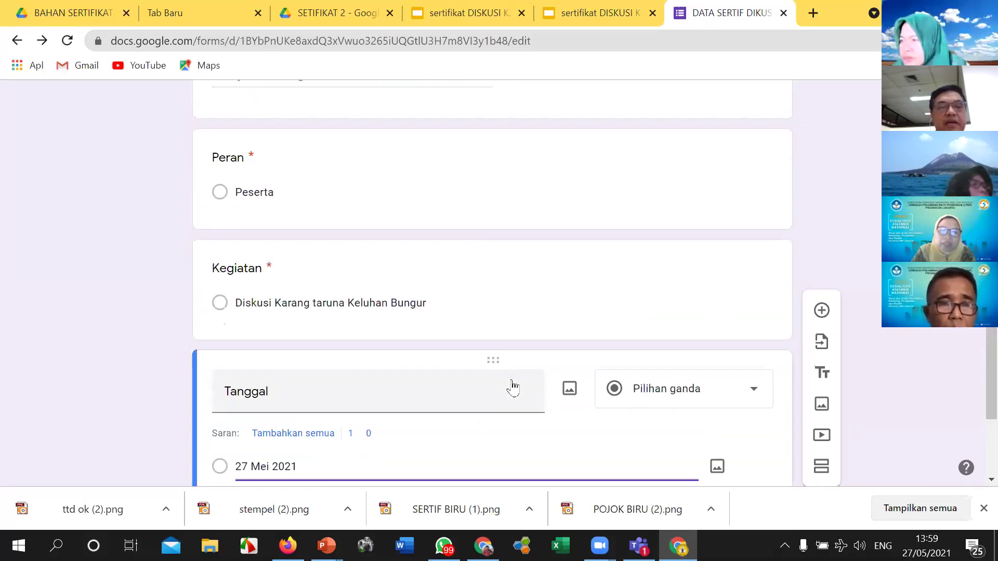
pyautogui.scroll(-3, 513, 385)
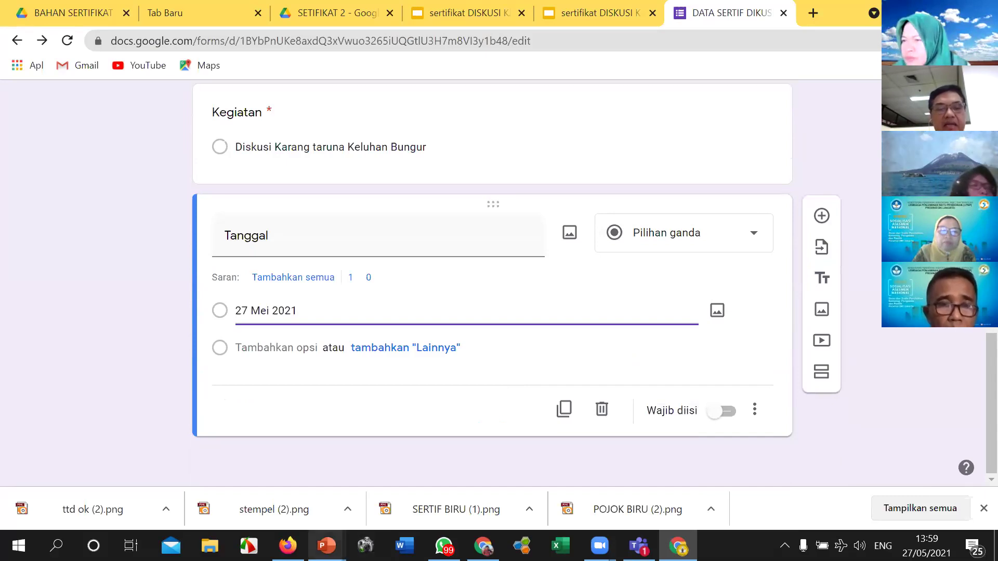
pyautogui.moveTo(326, 545)
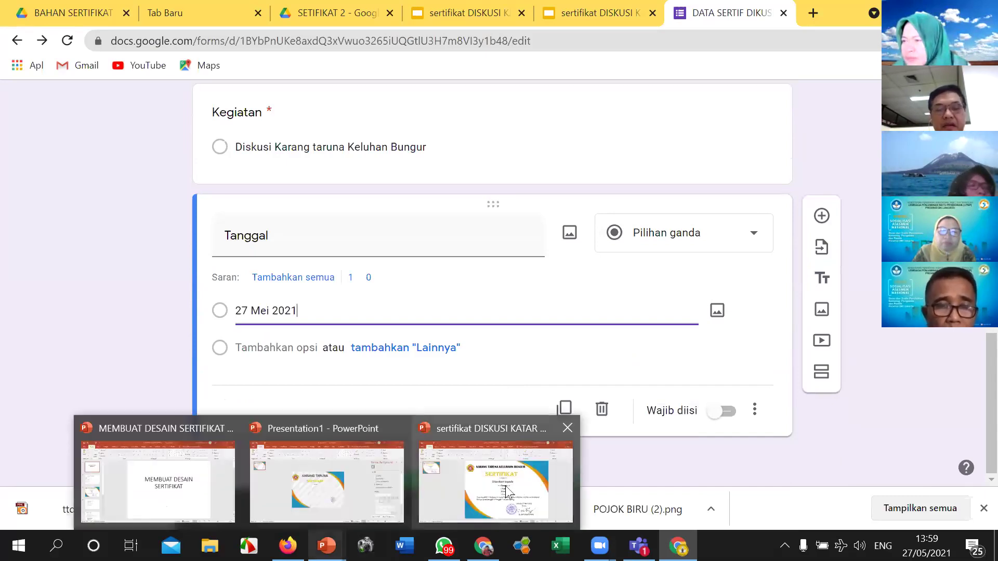
pyautogui.click(512, 411)
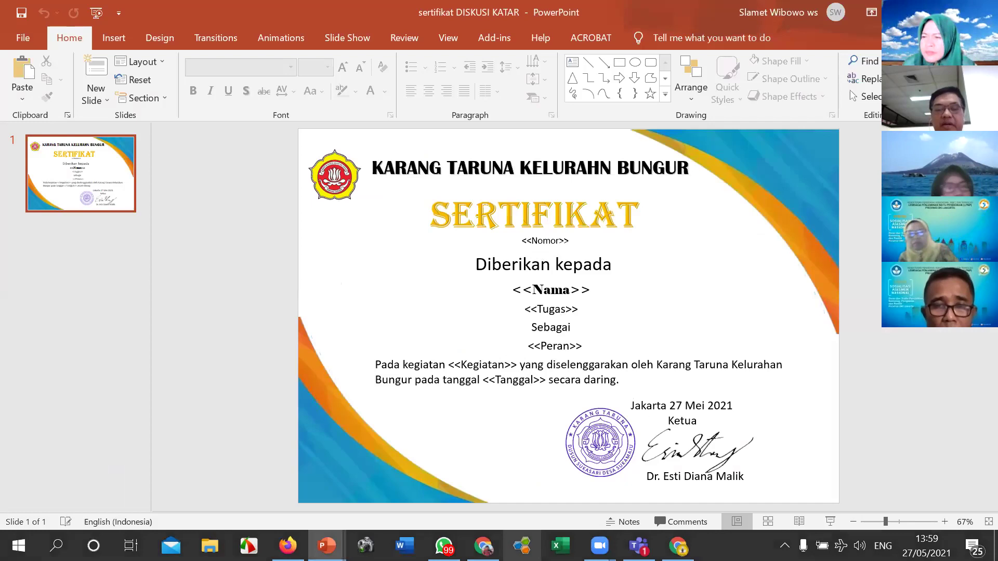
pyautogui.click(678, 546)
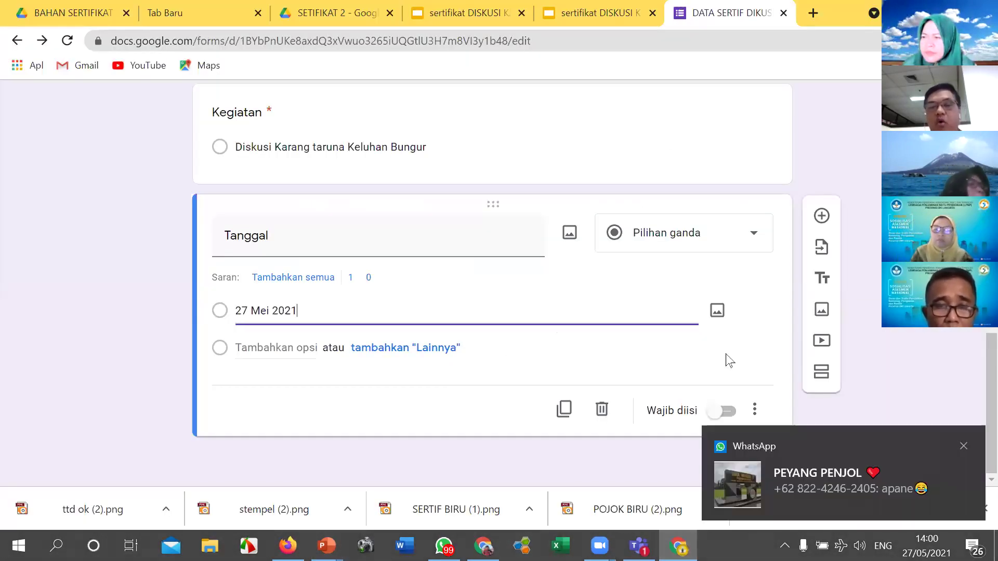
# Step: Dismiss the message notification and make the Tanggal question required
pyautogui.click(715, 413)
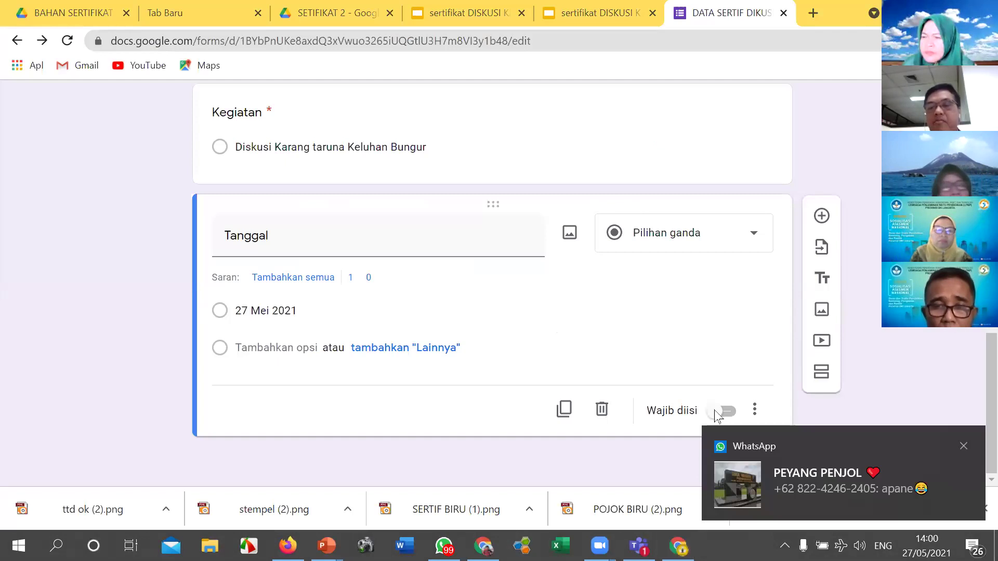
pyautogui.click(964, 447)
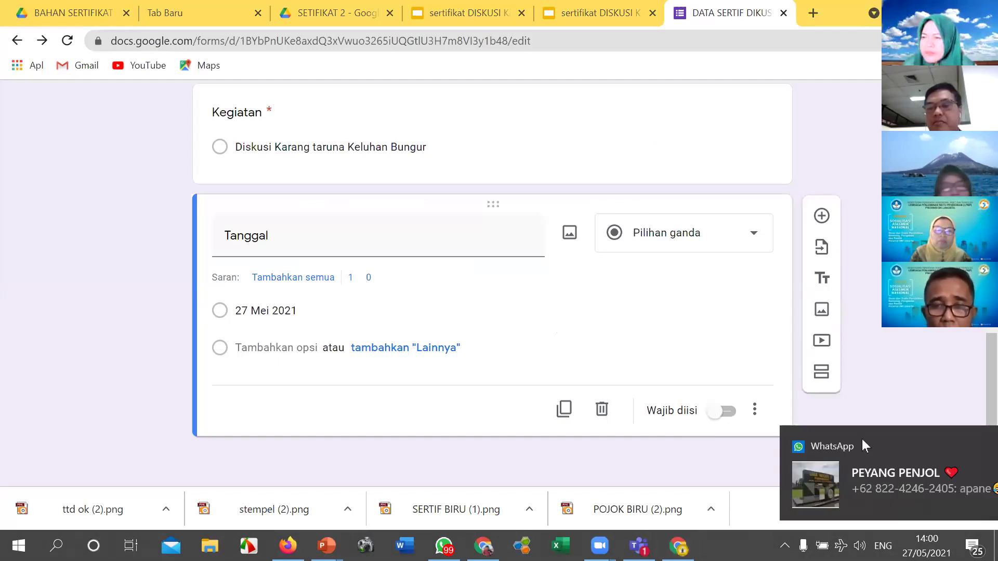
pyautogui.click(718, 411)
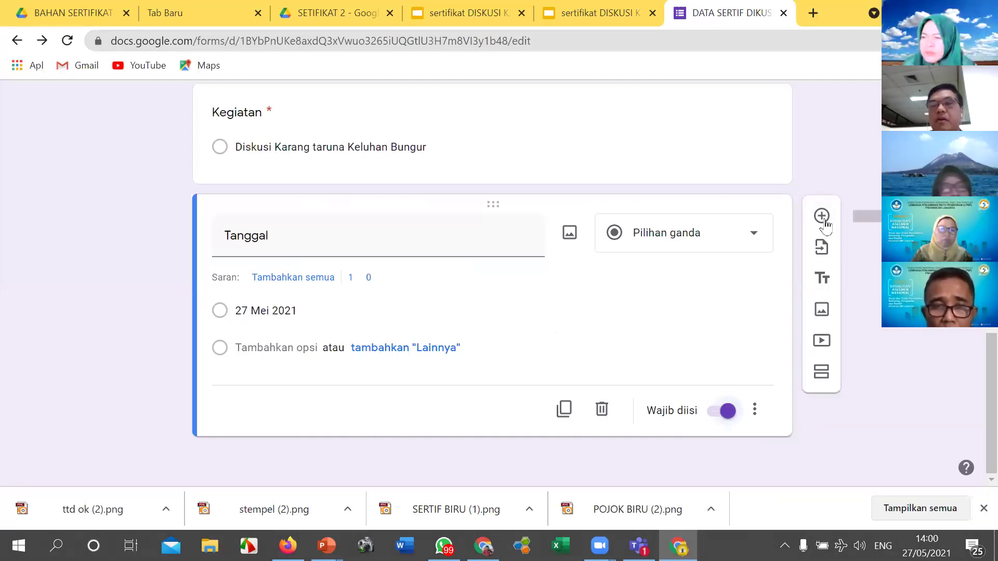
# Step: Add a multiple-choice 'Nomor' question with the option 'No. 2/DS-KATAR/V/2021'
pyautogui.click(822, 216)
pyautogui.write('Nomor')
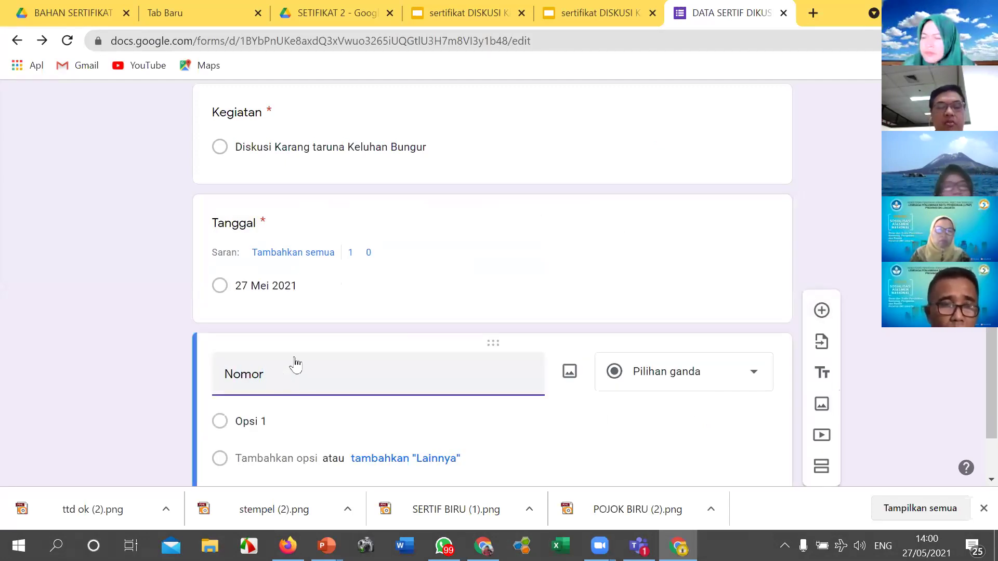
pyautogui.click(754, 375)
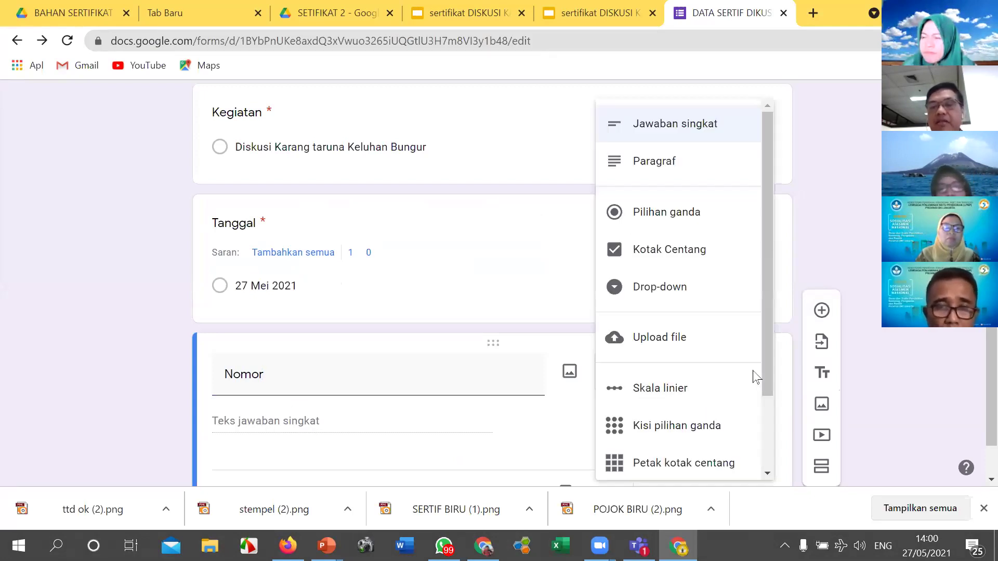
pyautogui.click(660, 213)
pyautogui.click(281, 420)
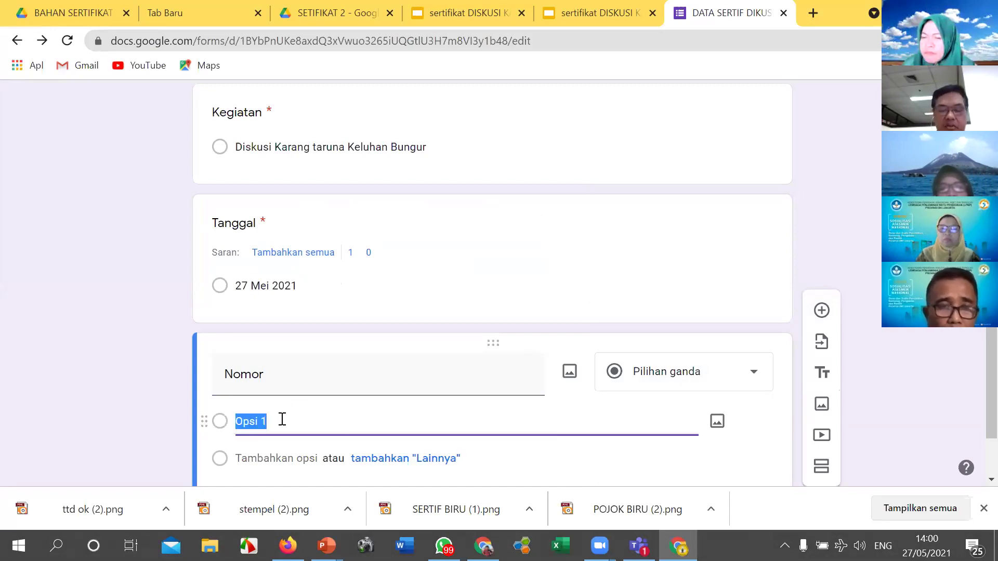
pyautogui.write('No')
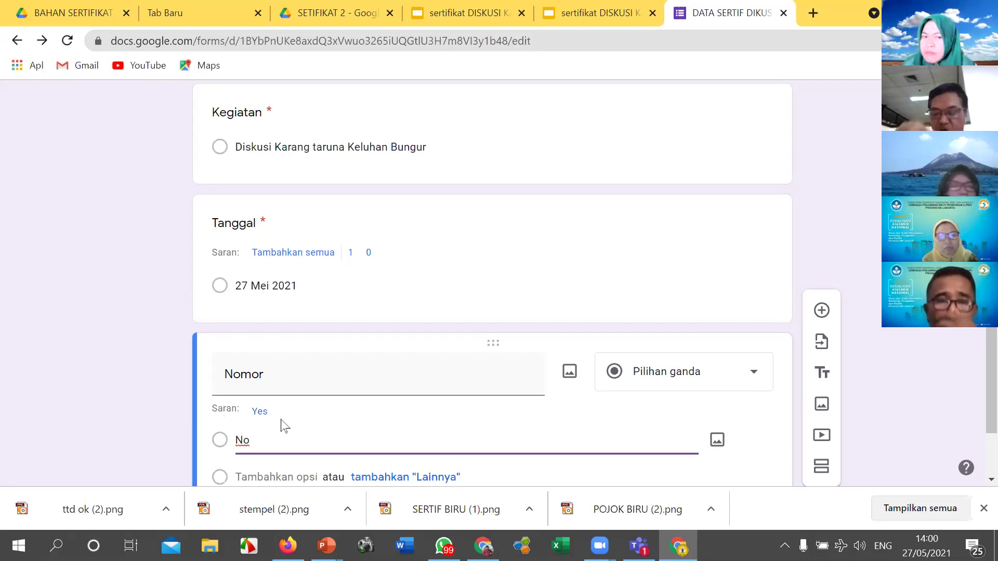
pyautogui.write('. 2/')
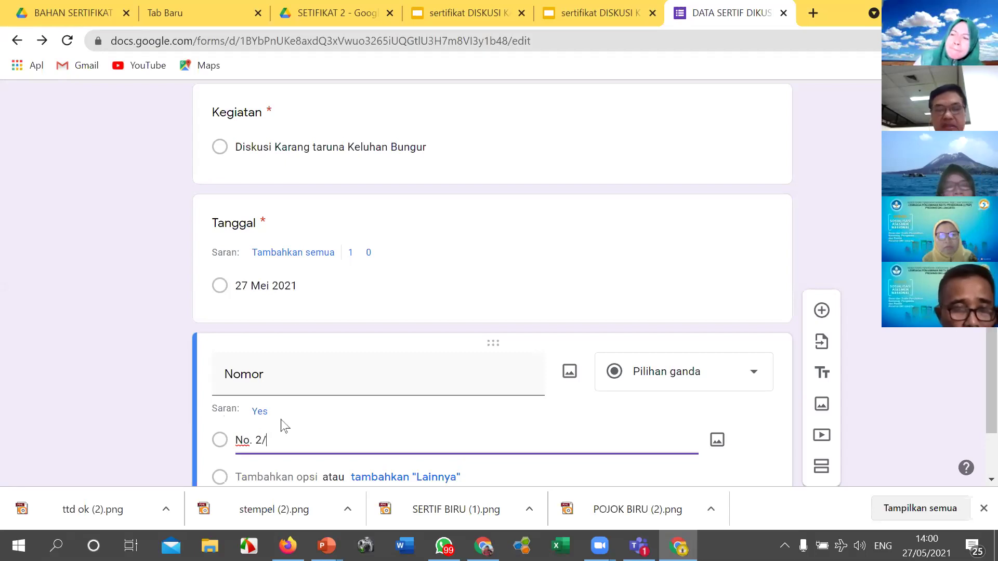
pyautogui.write('KATA')
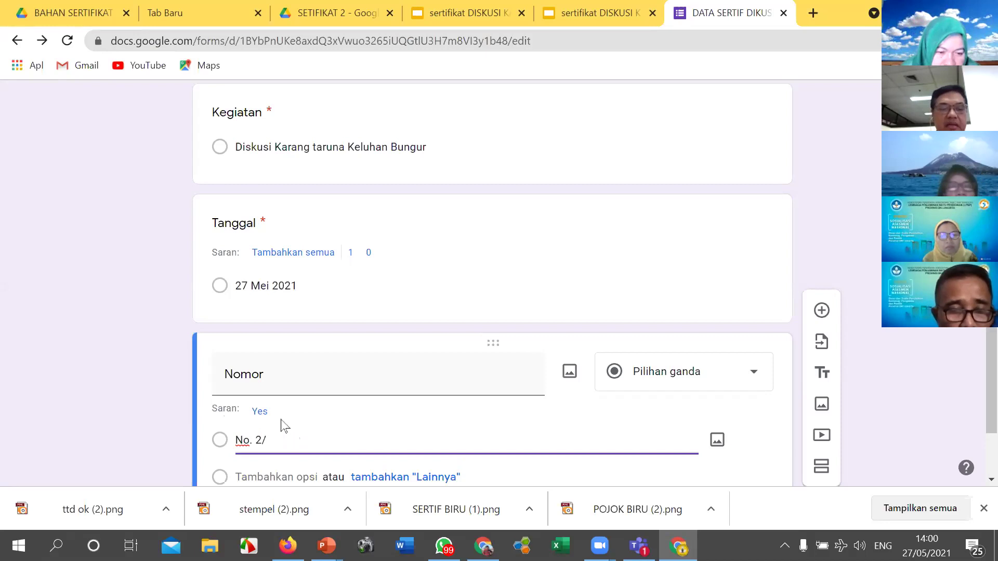
pyautogui.write('DS-KATAR/')
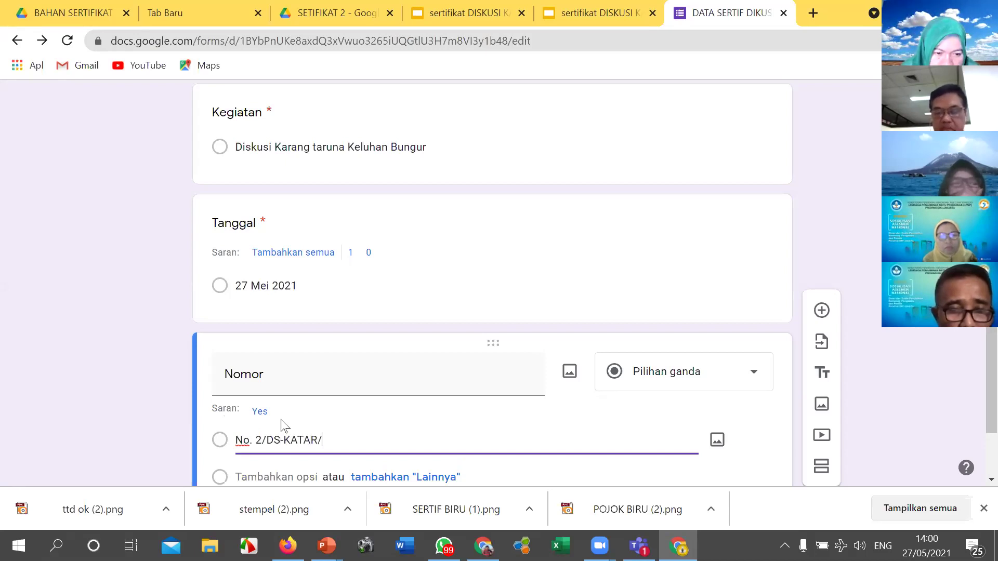
pyautogui.write('V/2021')
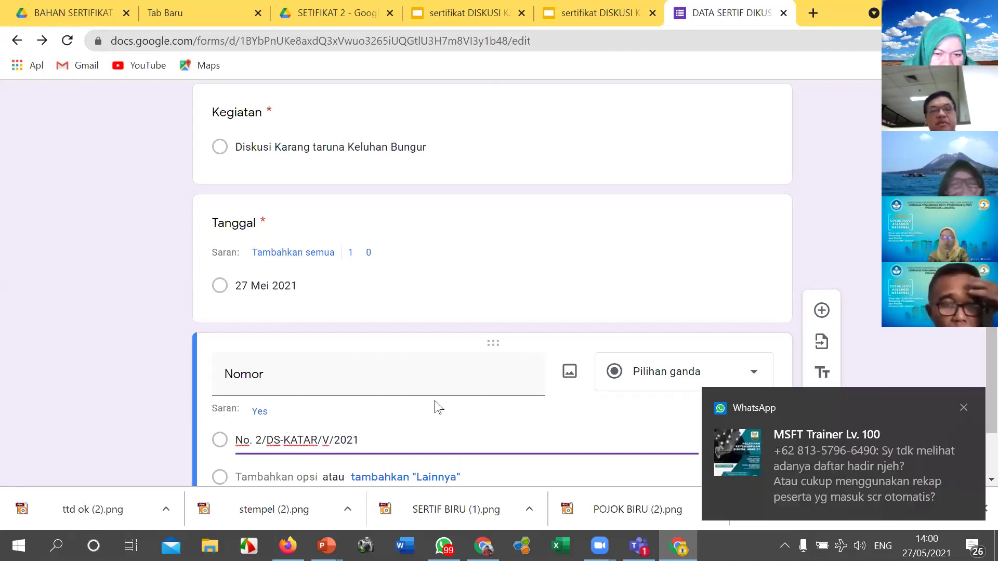
# Step: Scroll through the form to check the finished questions
pyautogui.scroll(-1, 465, 314)
pyautogui.scroll(-2, 466, 314)
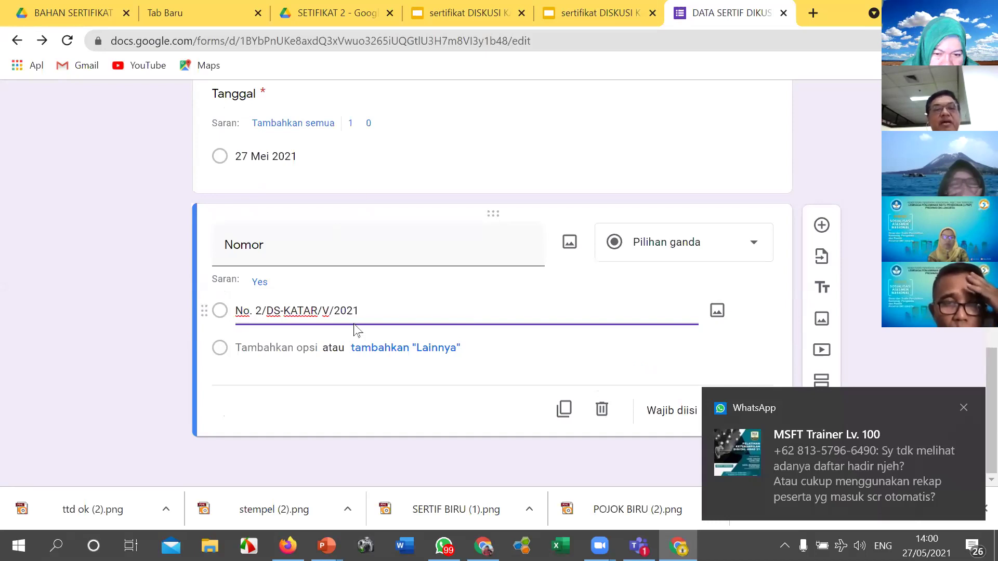
pyautogui.scroll(4, 357, 328)
pyautogui.scroll(-3, 355, 326)
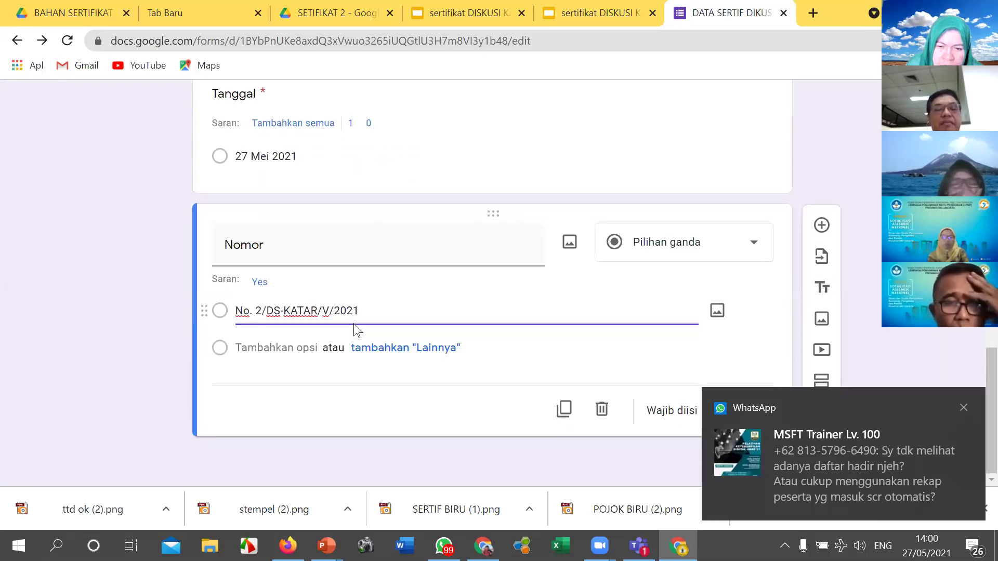
pyautogui.scroll(3, 355, 327)
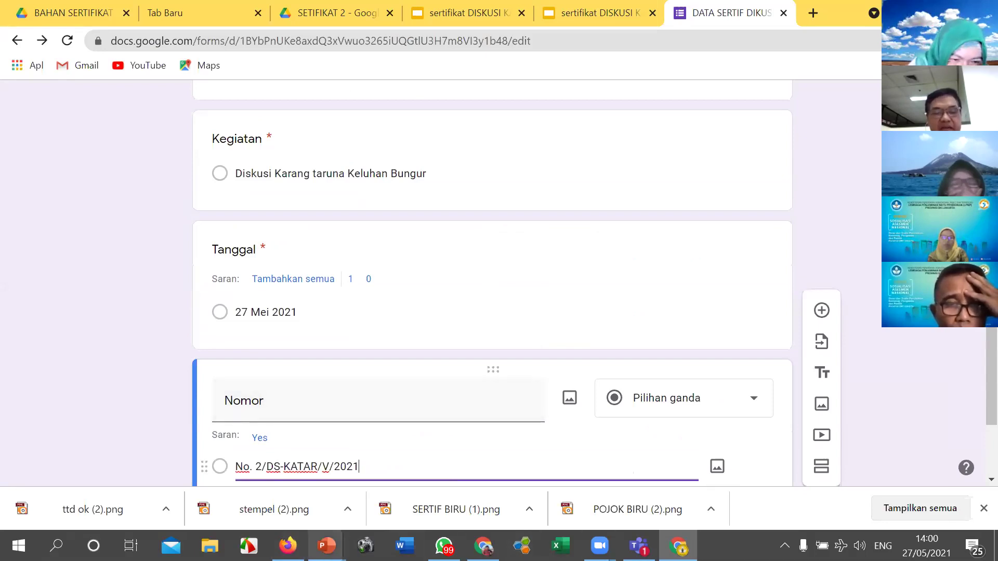
pyautogui.moveTo(326, 546)
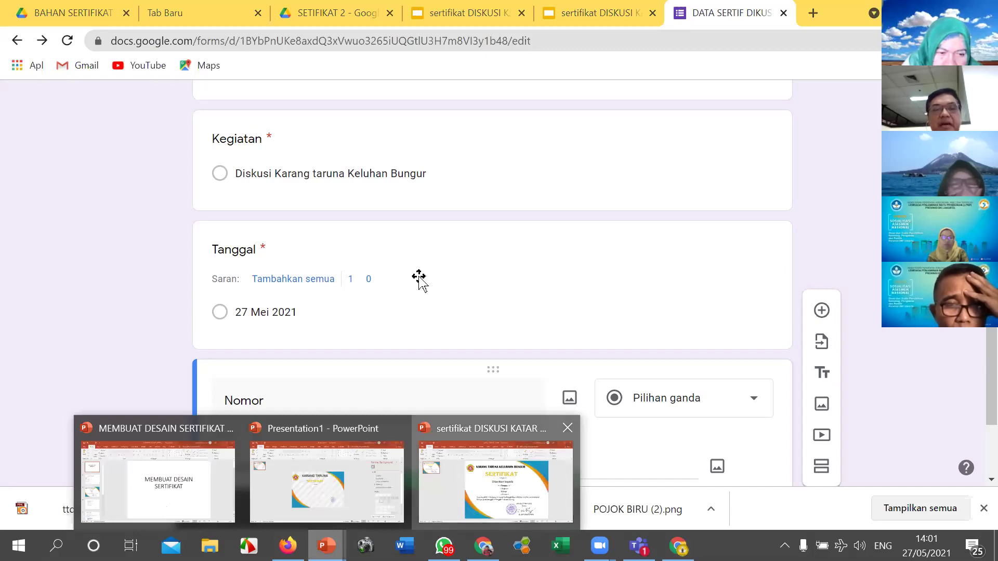
pyautogui.click(495, 483)
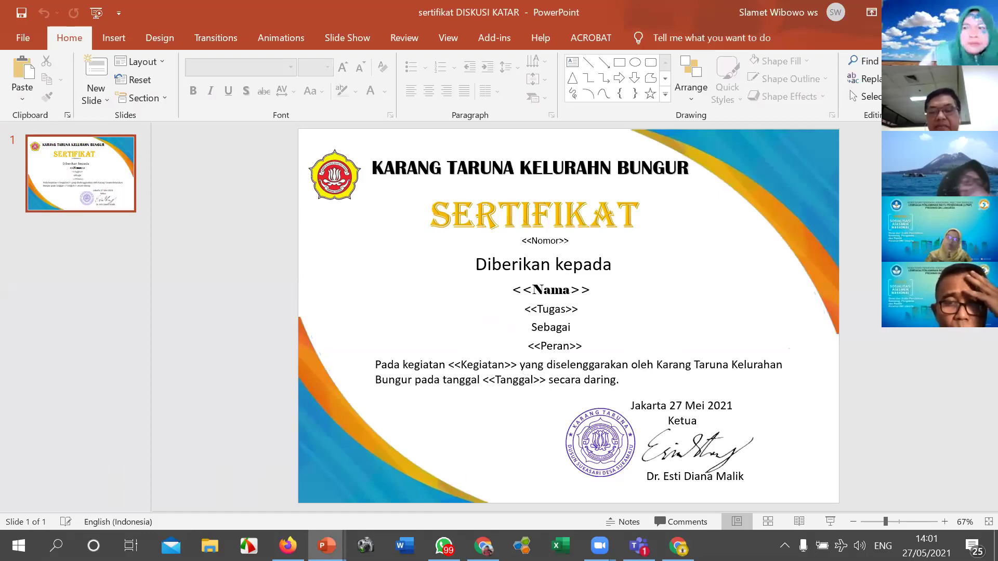
pyautogui.click(678, 545)
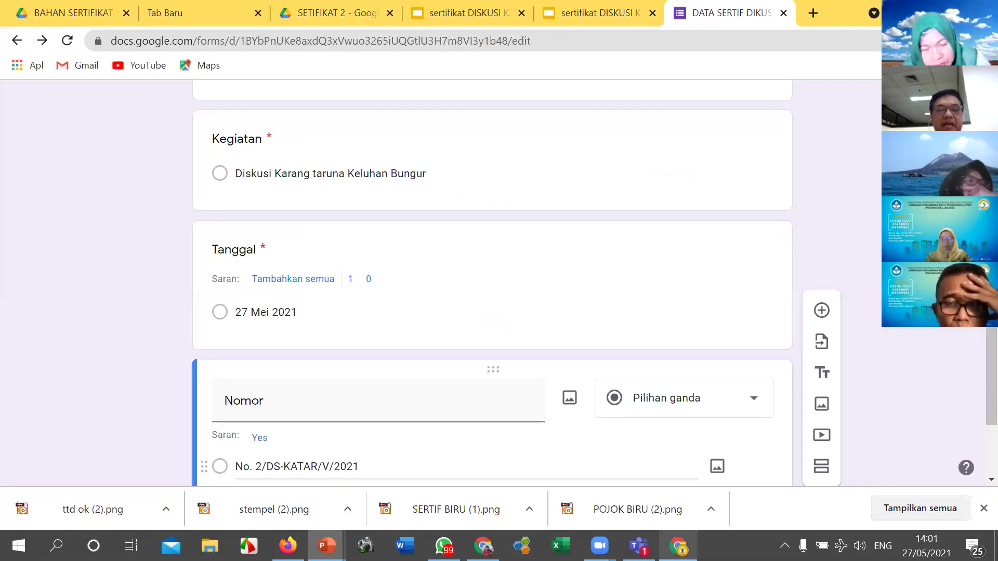
# Step: Open the respondent preview of the form in a new tab and focus the Nama field
pyautogui.scroll(15, 514, 341)
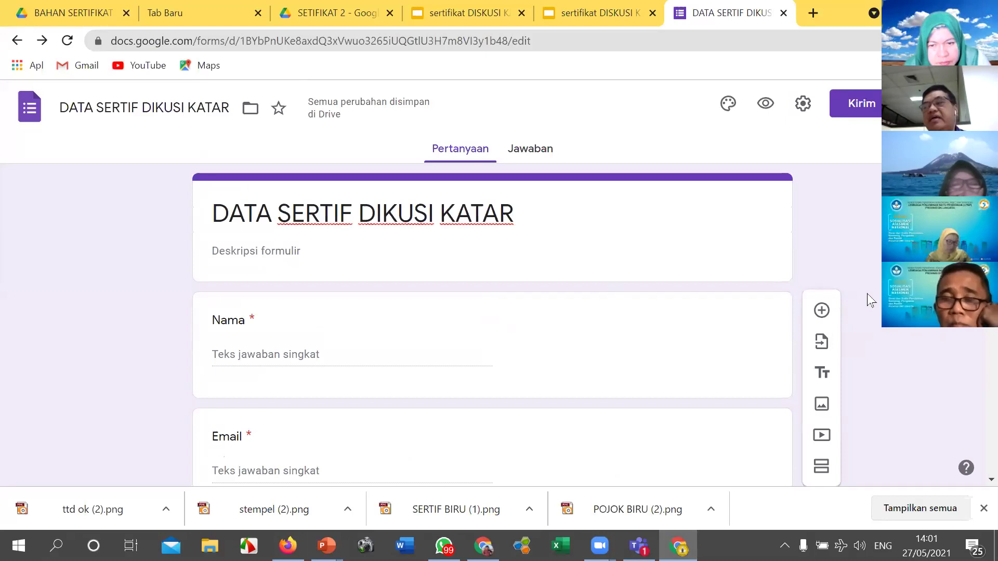
pyautogui.click(765, 104)
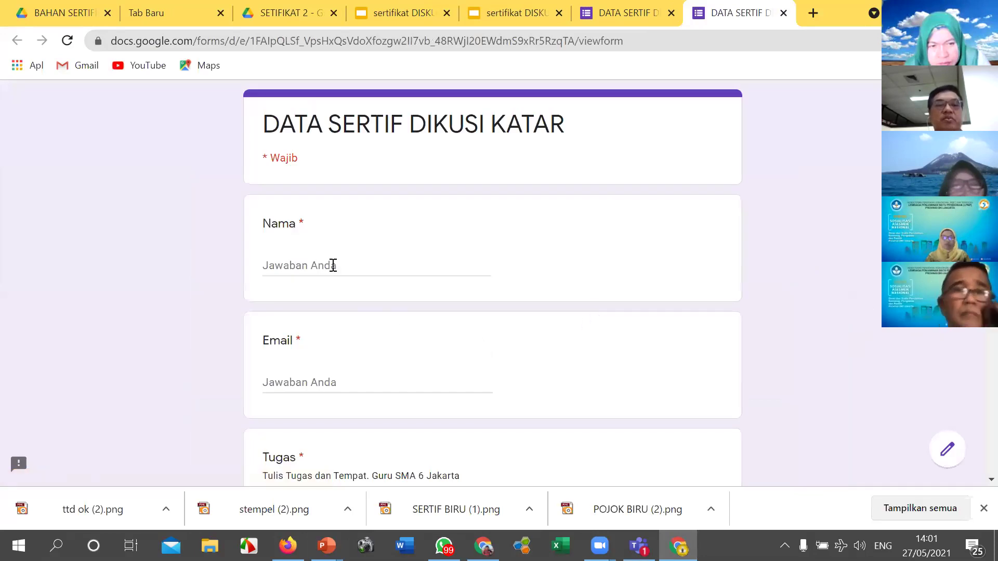
pyautogui.click(322, 263)
# Step: Fill in the respondent's name, e-mail address and Tugas 'Pengawas SMA JS2'
pyautogui.write('dRS')
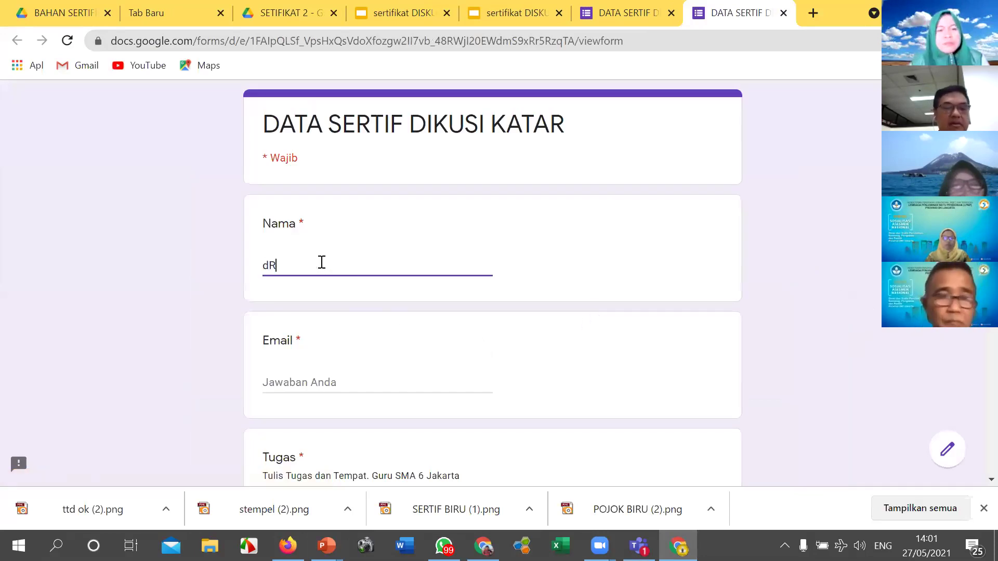
pyautogui.press('BackSpace')
pyautogui.press('BackSpace')
pyautogui.press('BackSpace')
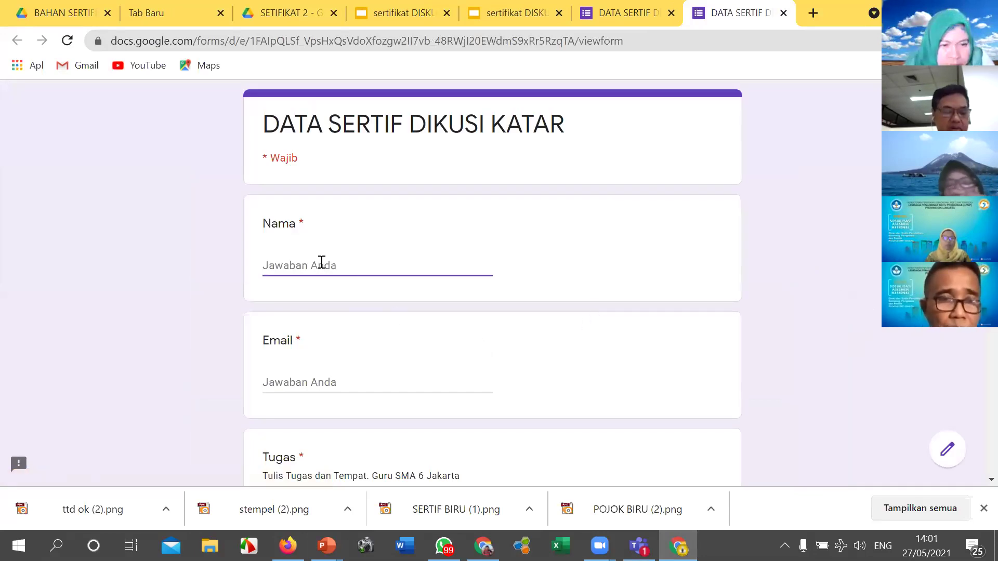
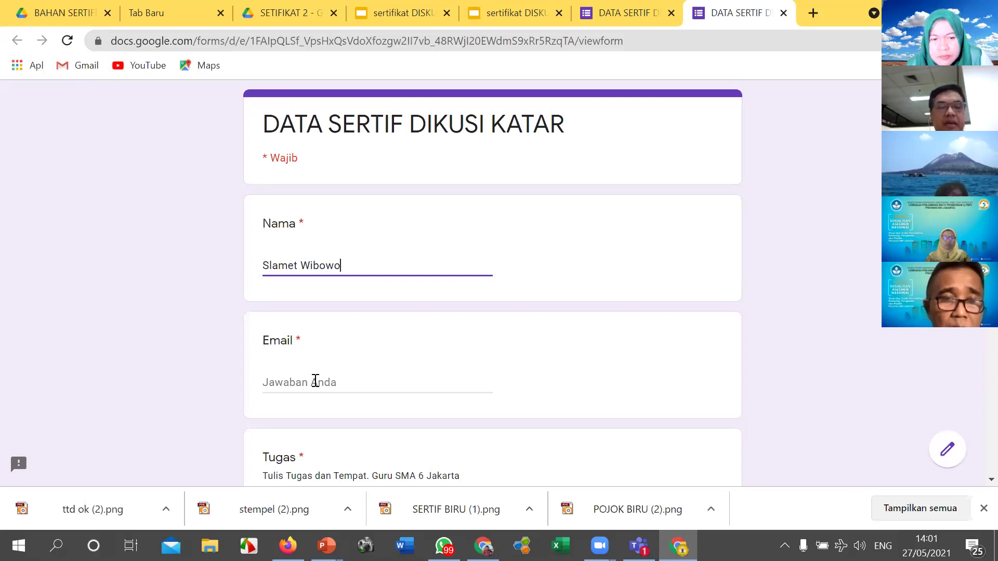
pyautogui.click(316, 381)
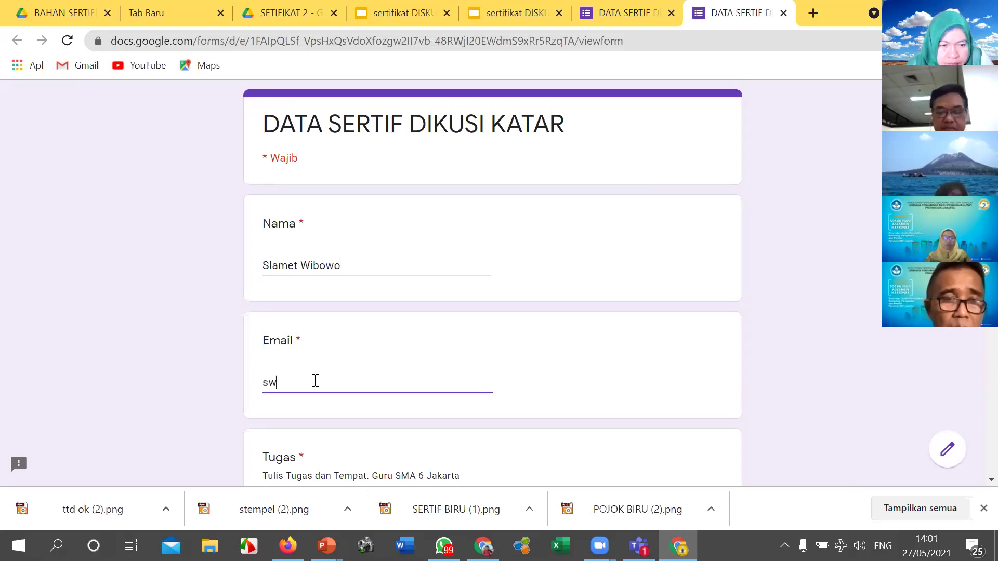
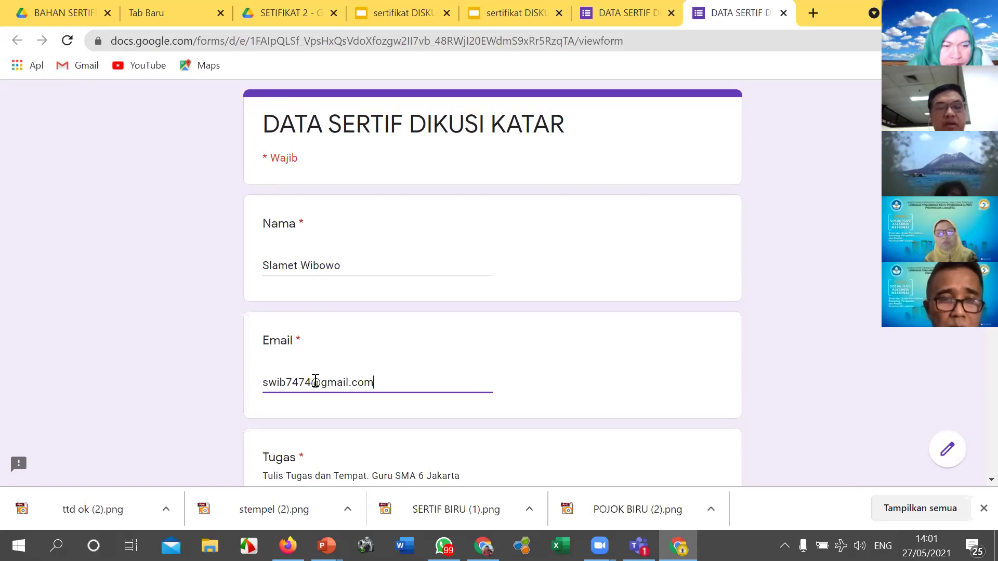
pyautogui.scroll(-2, 346, 414)
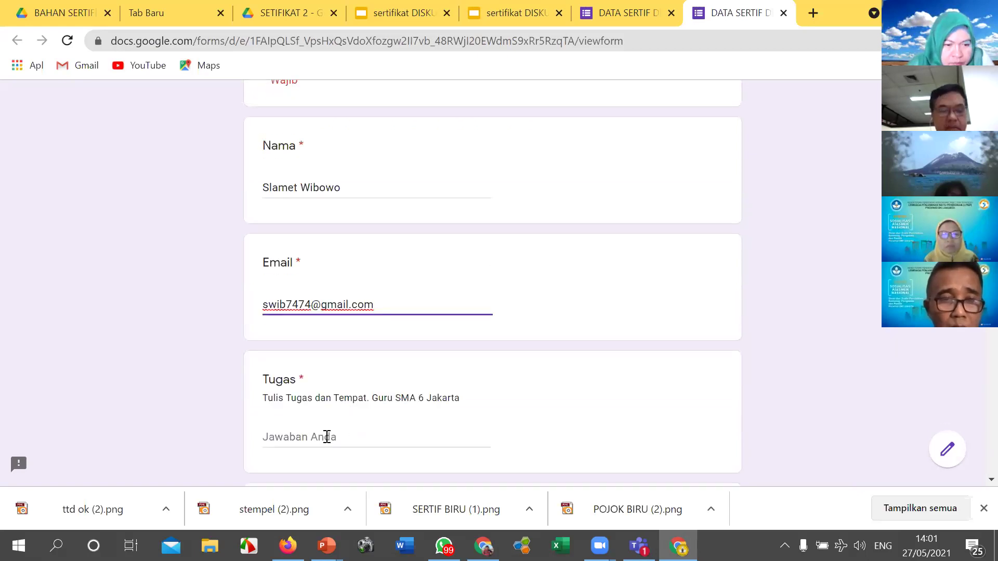
pyautogui.click(327, 436)
pyautogui.write('Pengawas SMA JS2')
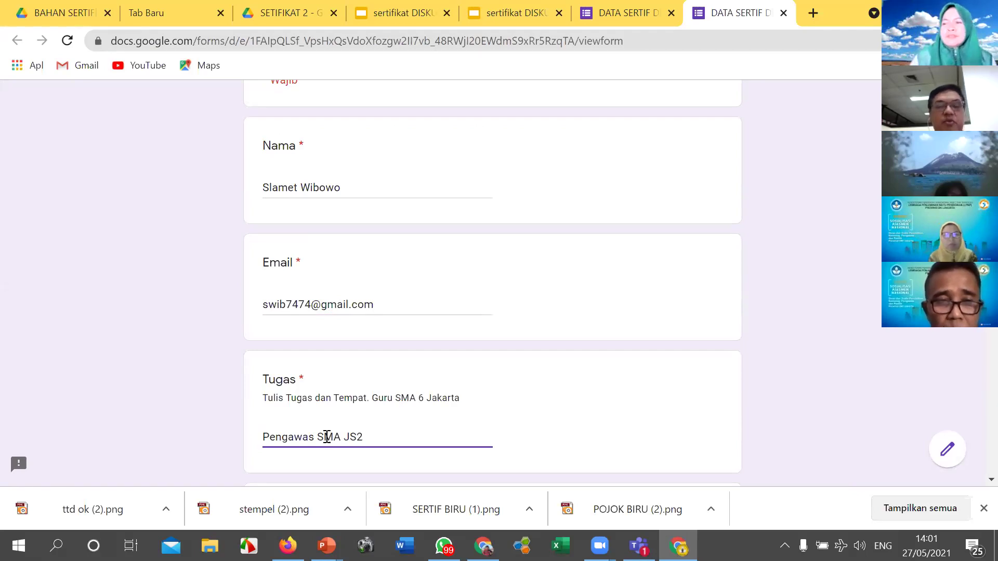
# Step: Choose Peserta, the Bungur discussion, 27 Mei 2021 and No. 2/DS-KATAR/V/2021, then submit
pyautogui.scroll(-5, 412, 400)
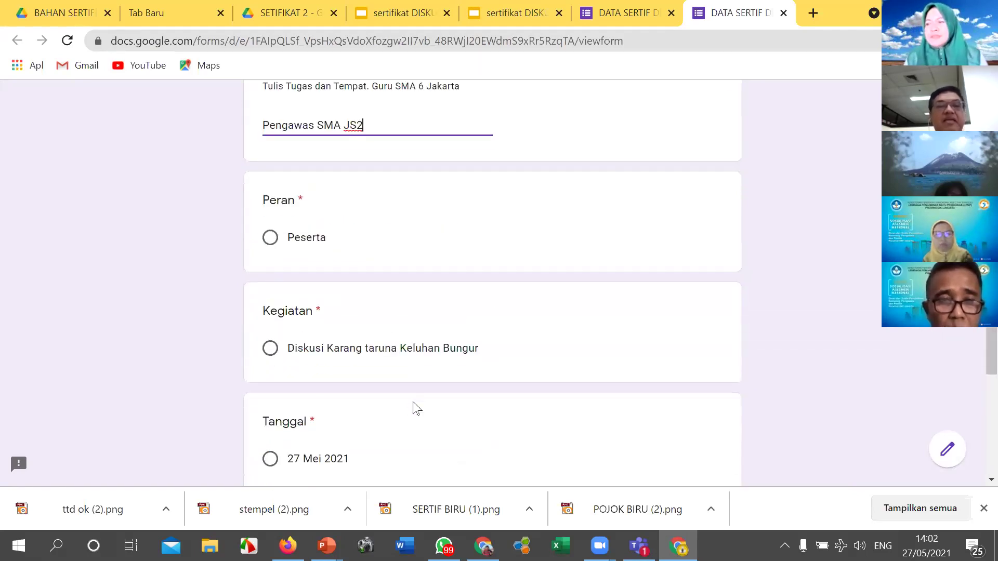
pyautogui.click(268, 239)
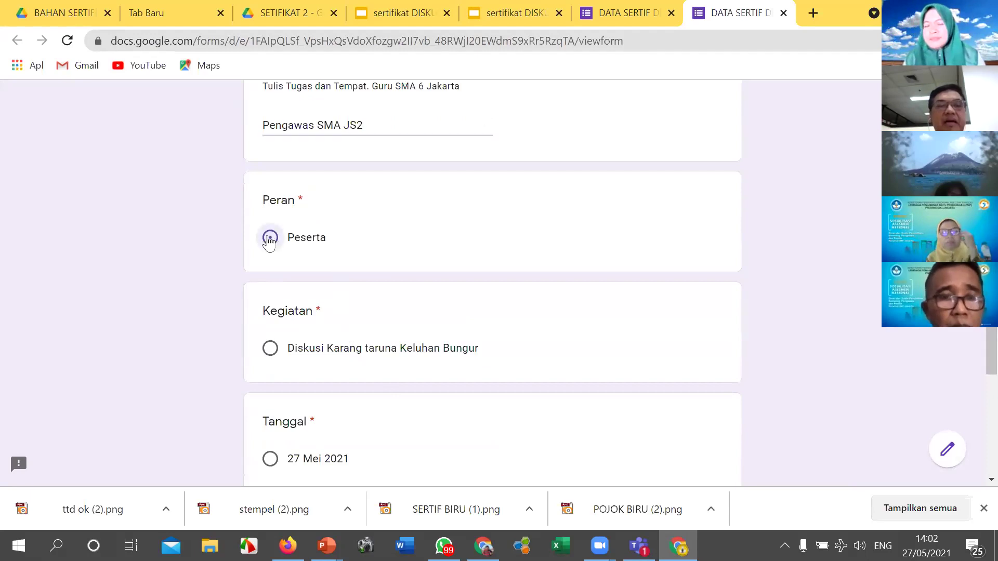
pyautogui.click(271, 352)
pyautogui.scroll(-3, 338, 416)
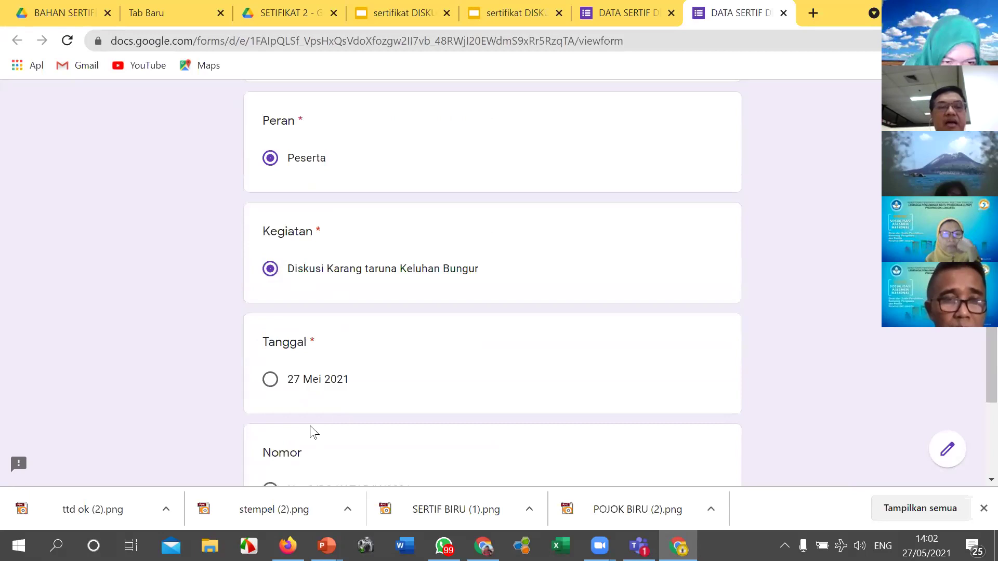
pyautogui.click(268, 311)
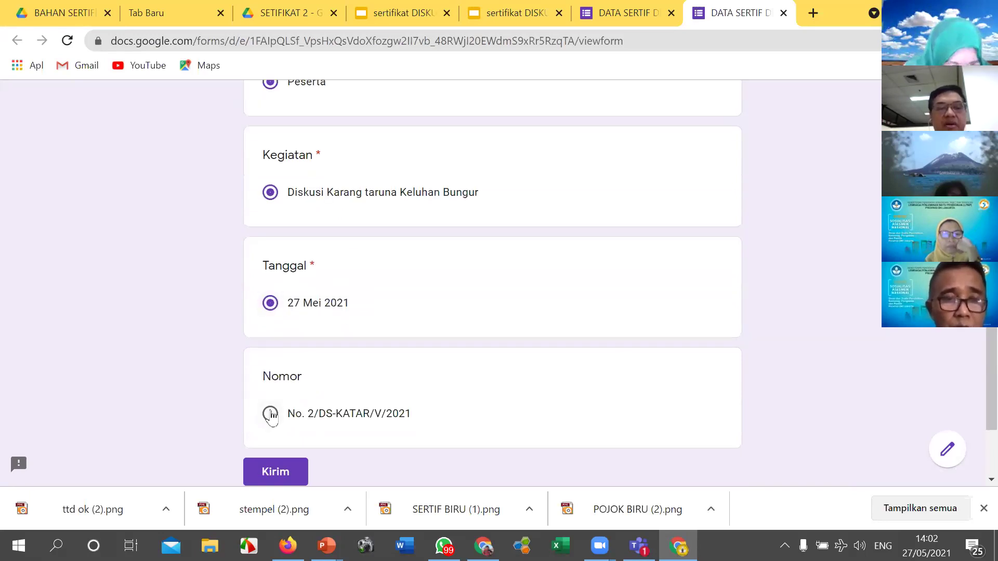
pyautogui.click(271, 415)
pyautogui.scroll(7, 546, 354)
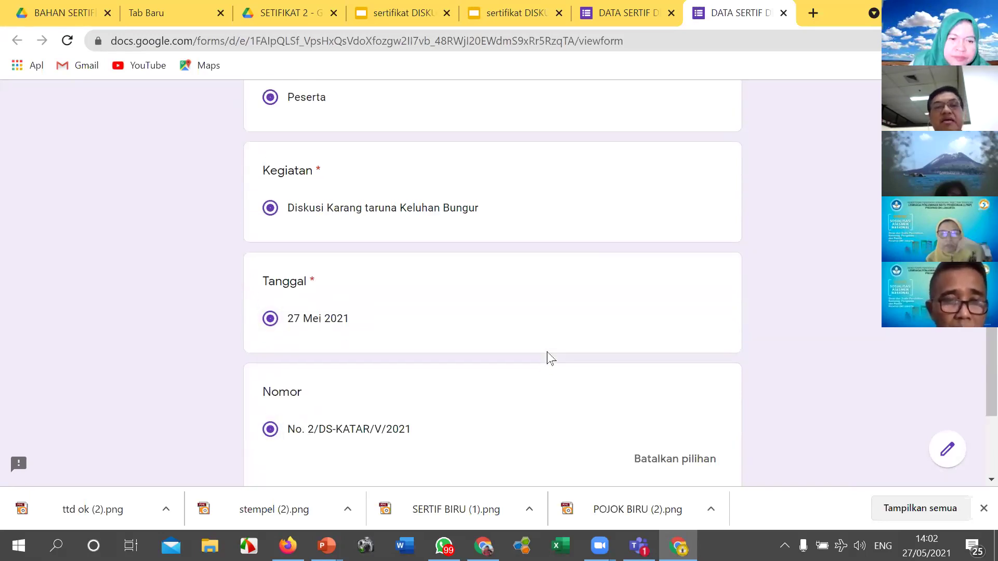
pyautogui.scroll(-10, 551, 358)
pyautogui.click(293, 351)
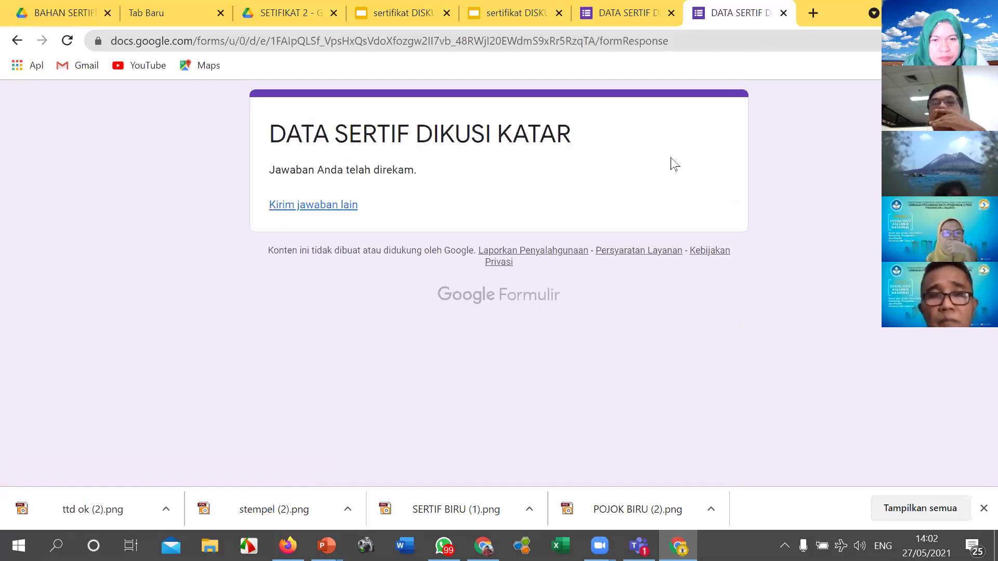
pyautogui.click(631, 17)
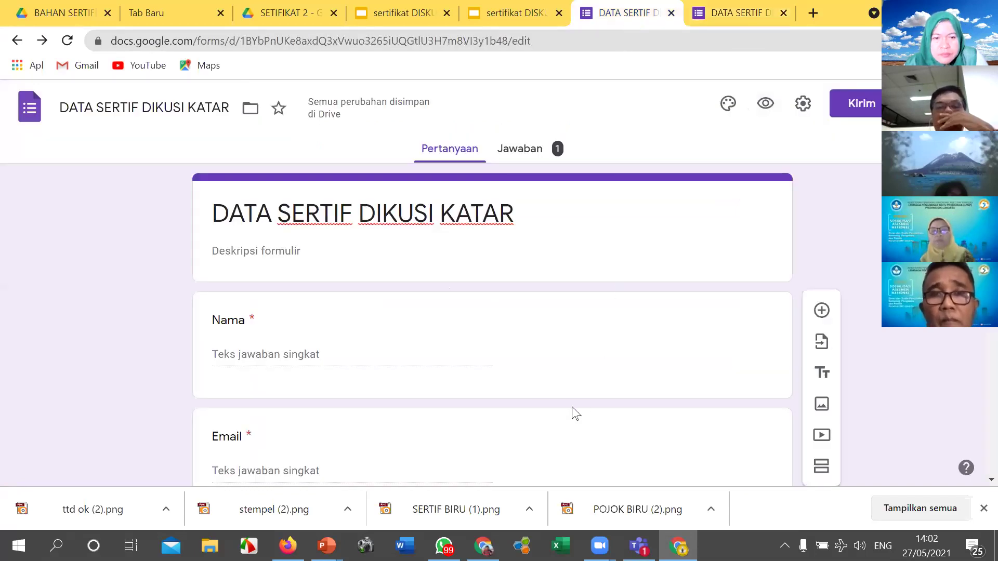
# Step: Open the Jawaban tab to see the one test answer recorded under each question
pyautogui.click(519, 156)
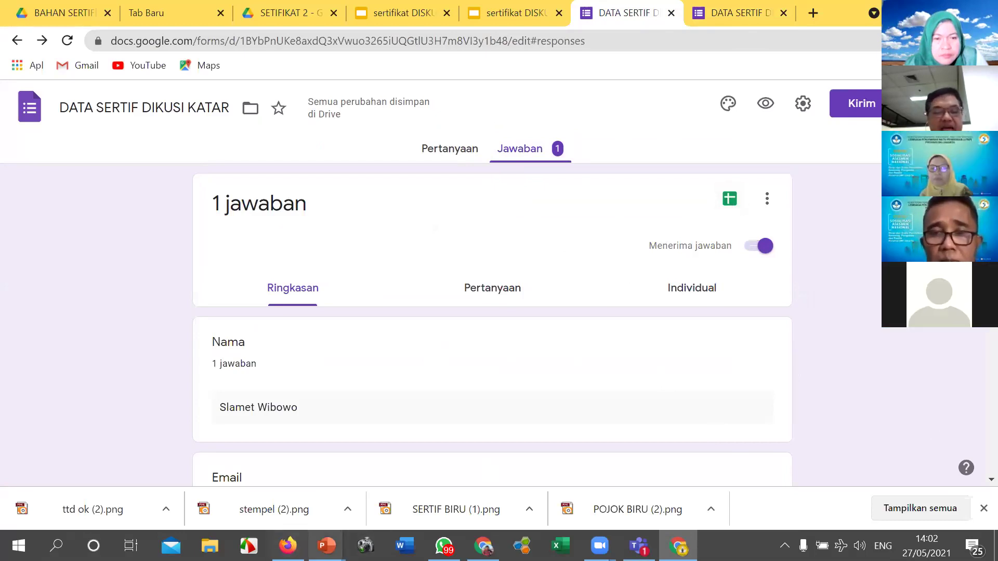
pyautogui.moveTo(327, 546)
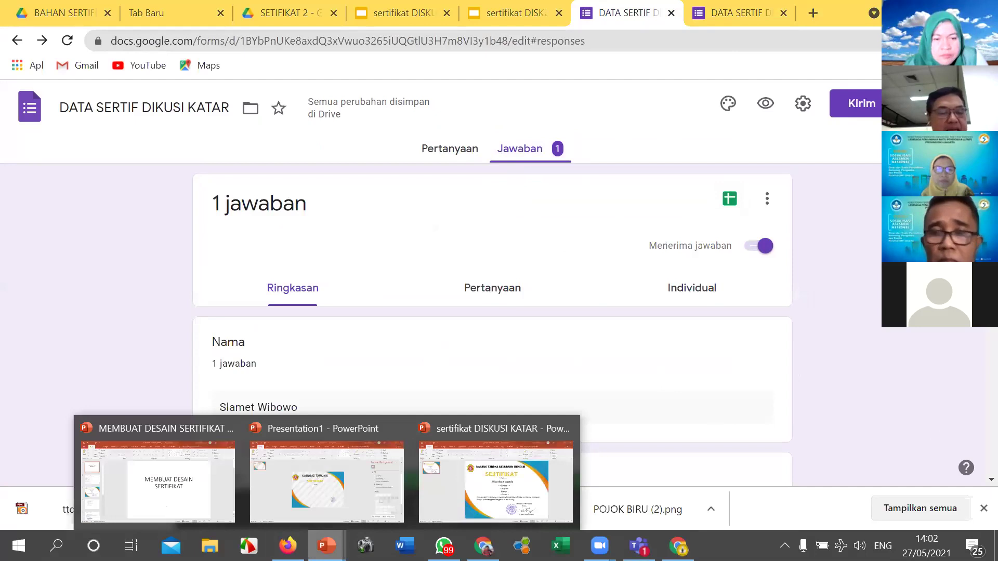
# Step: Bring up the MEMBUAT DESAIN SERTIFIKAT presentation and browse slides 3–5, ending on KIRIM VIA EMAIL
pyautogui.click(179, 501)
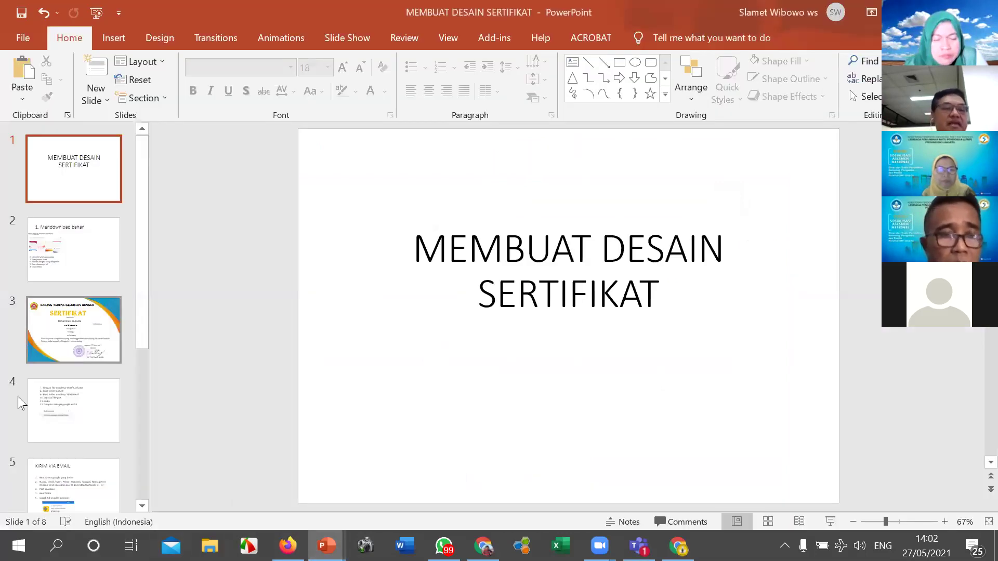
pyautogui.click(43, 412)
pyautogui.scroll(-1, 42, 412)
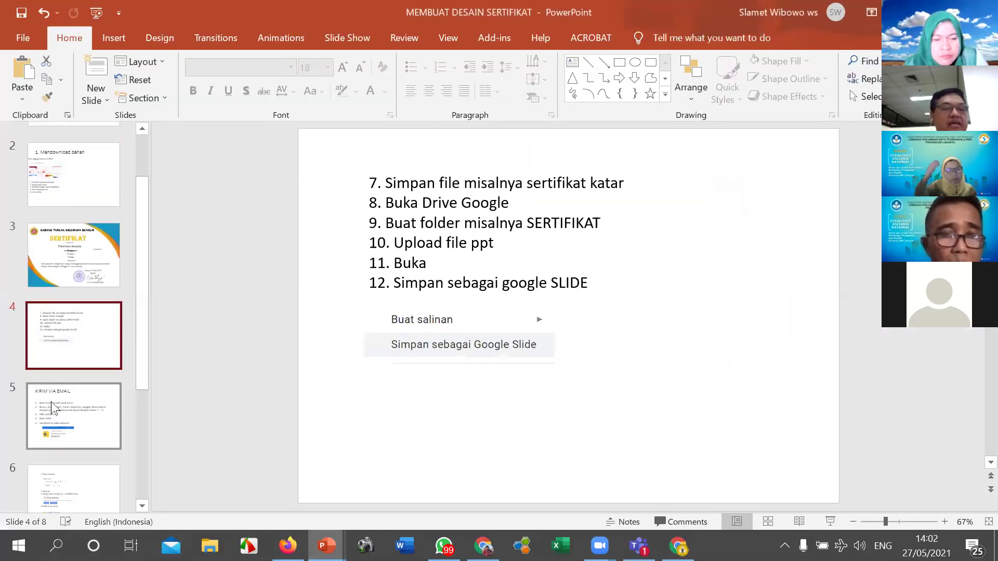
pyautogui.click(52, 408)
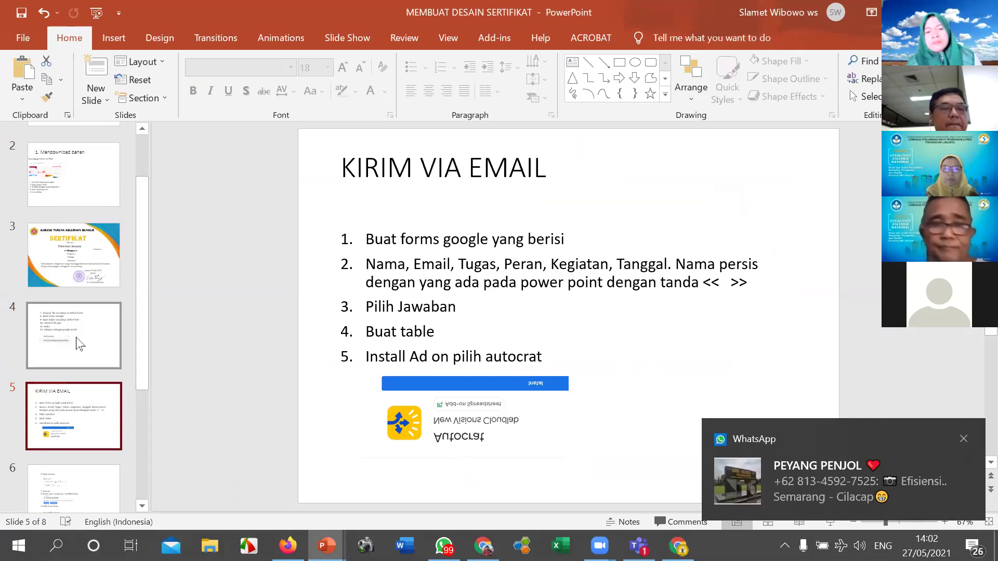
pyautogui.click(81, 264)
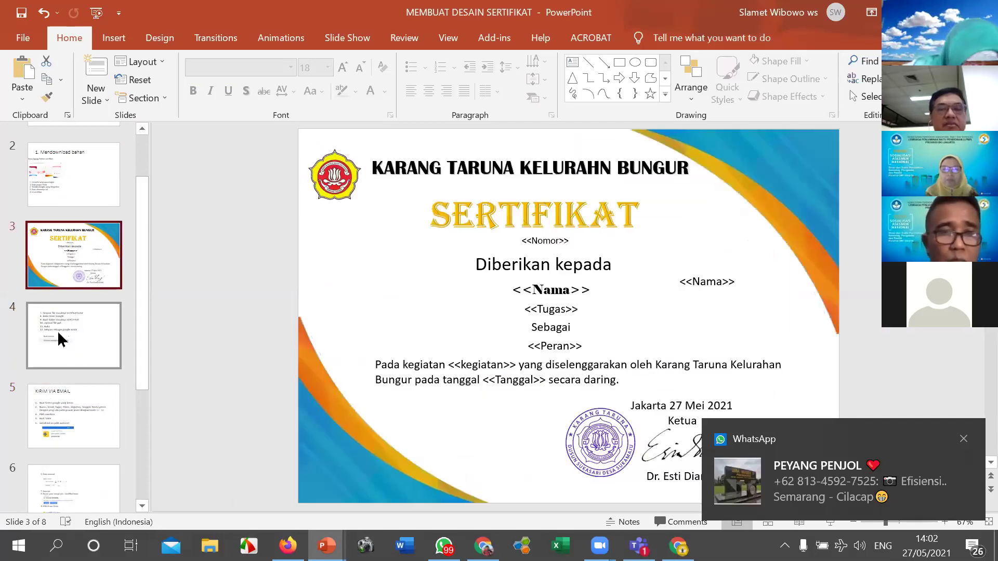
pyautogui.click(58, 335)
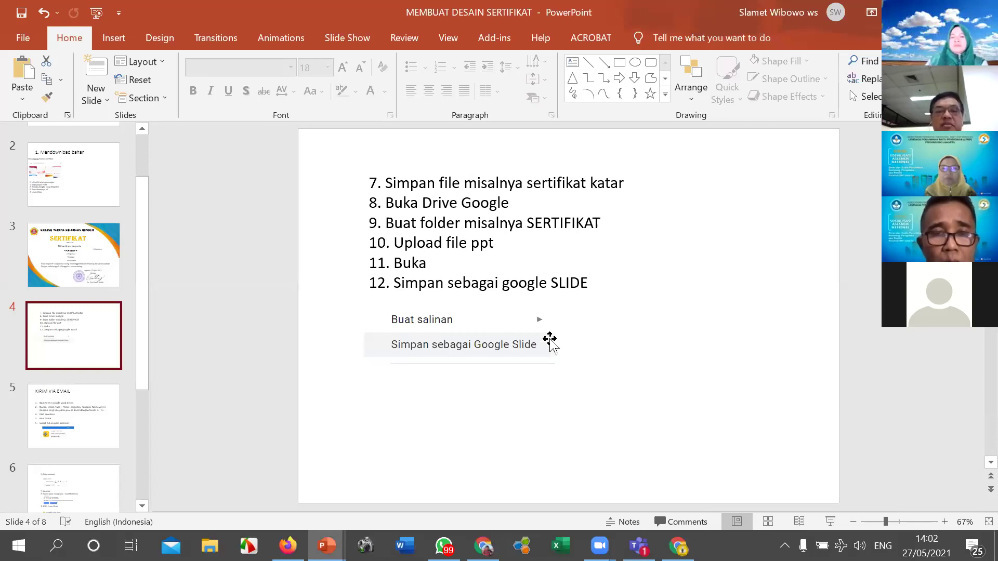
pyautogui.click(54, 430)
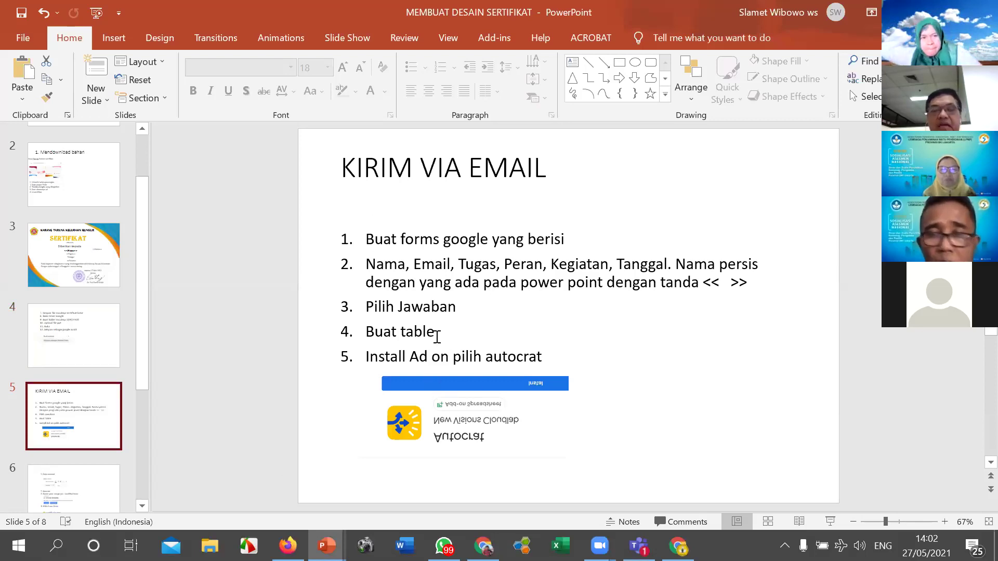
# Step: Change step 4 from 'Buat table' to 'Buat sheet', then return to the browser
pyautogui.click(442, 333)
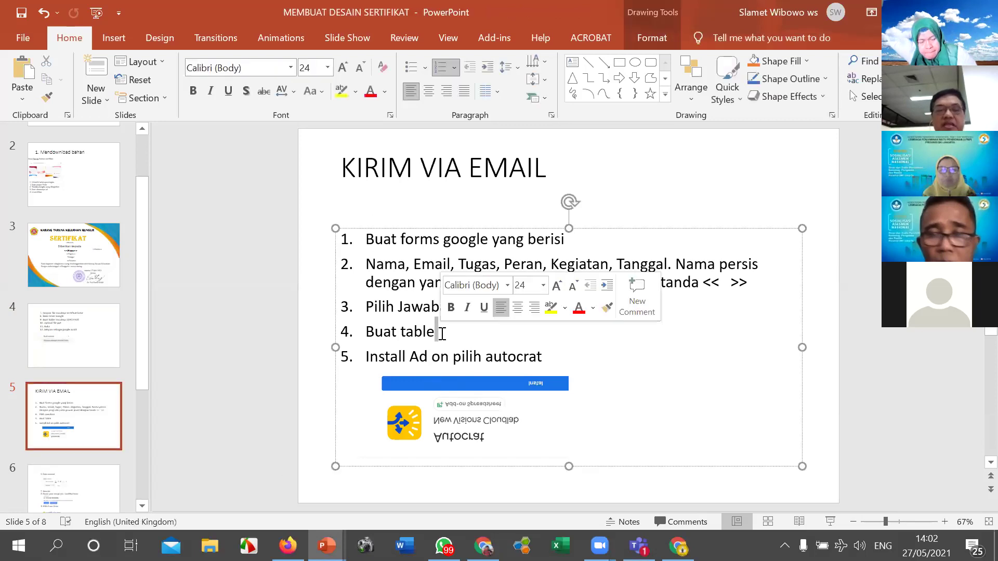
pyautogui.press('Delete')
pyautogui.press('BackSpace')
pyautogui.press('BackSpace')
pyautogui.press('BackSpace')
pyautogui.press('BackSpace')
pyautogui.press('BackSpace')
pyautogui.write('sheetIns')
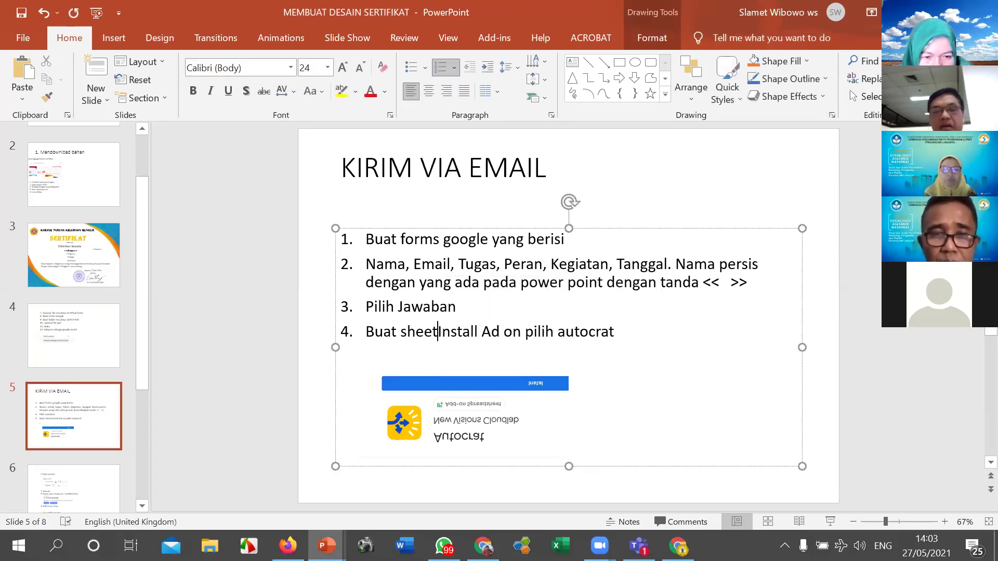
pyautogui.press('Return')
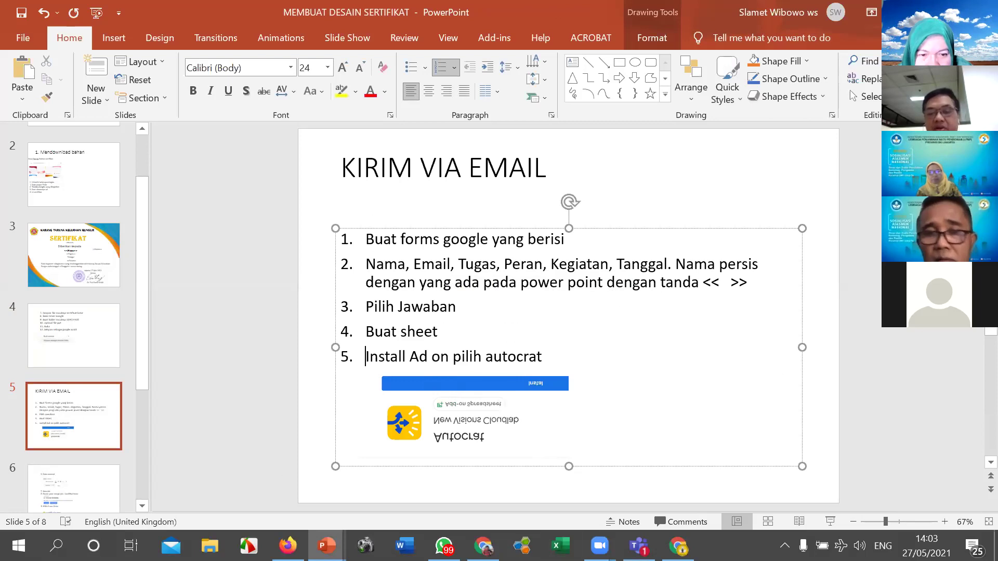
pyautogui.click(678, 546)
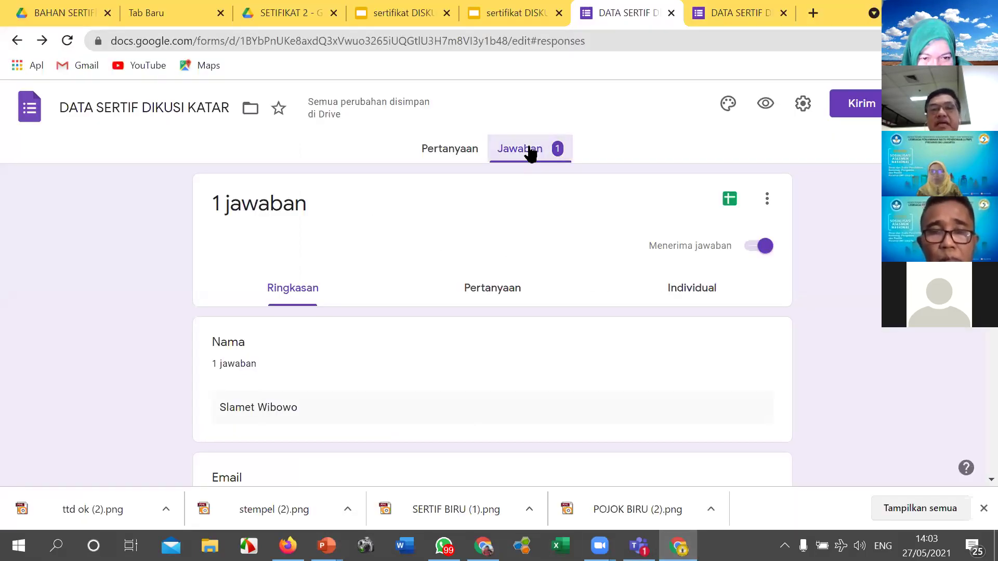
# Step: Link the responses to a new spreadsheet, DATA SERTIF DIKUSI KATAR (Jawaban)
pyautogui.click(729, 200)
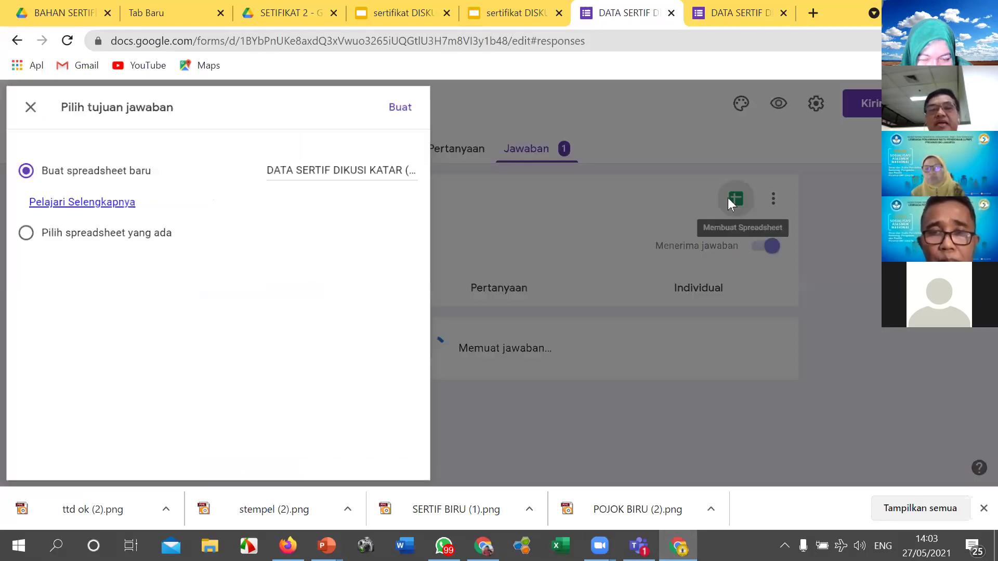
pyautogui.click(406, 109)
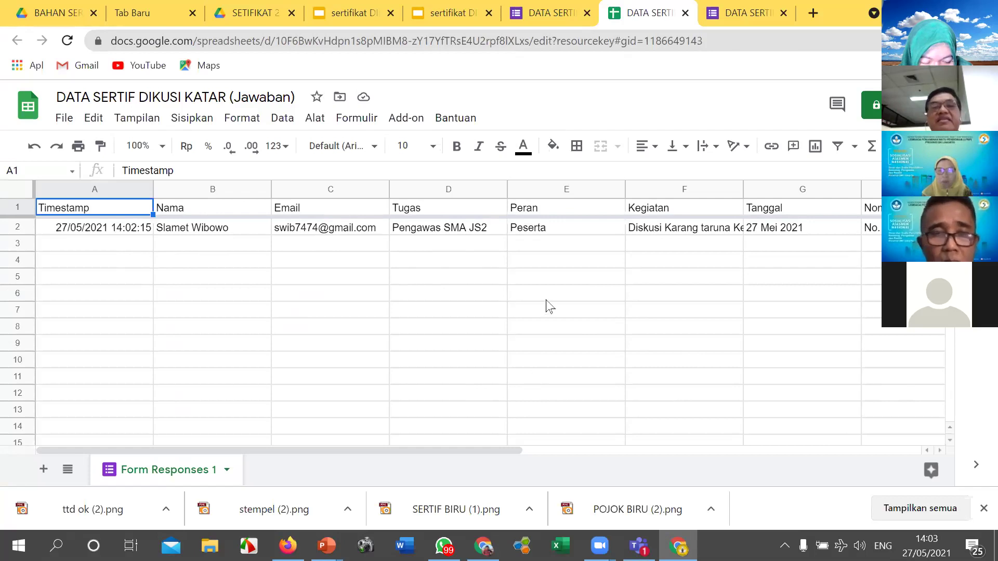
# Step: Open the add-on marketplace from the Add-ons menu, then close it
pyautogui.click(414, 123)
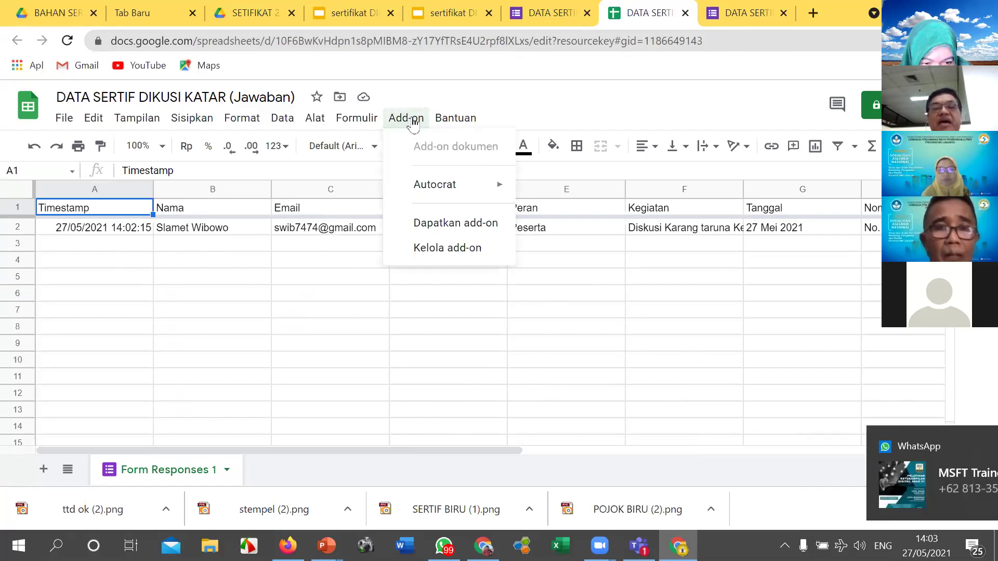
pyautogui.click(445, 232)
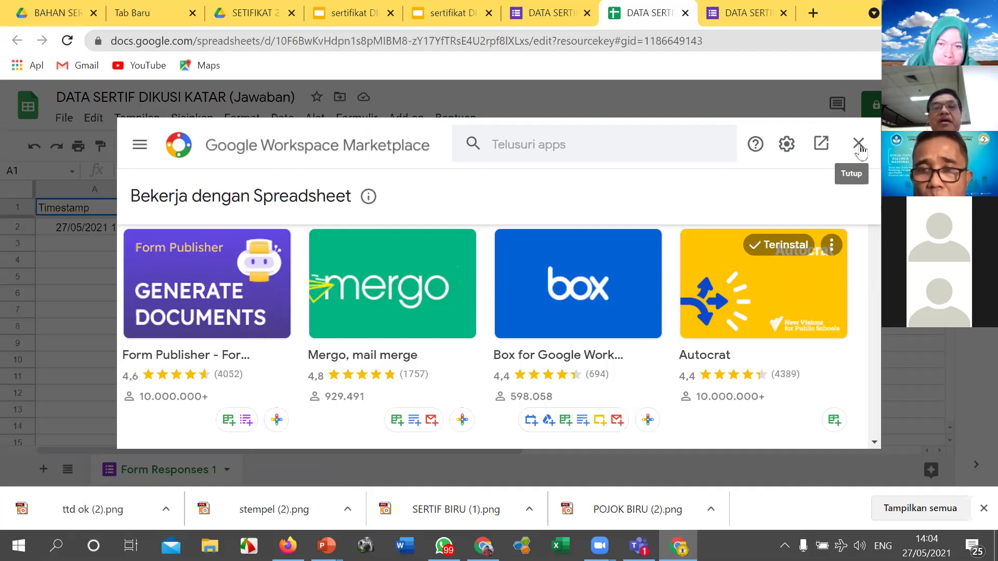
pyautogui.click(859, 143)
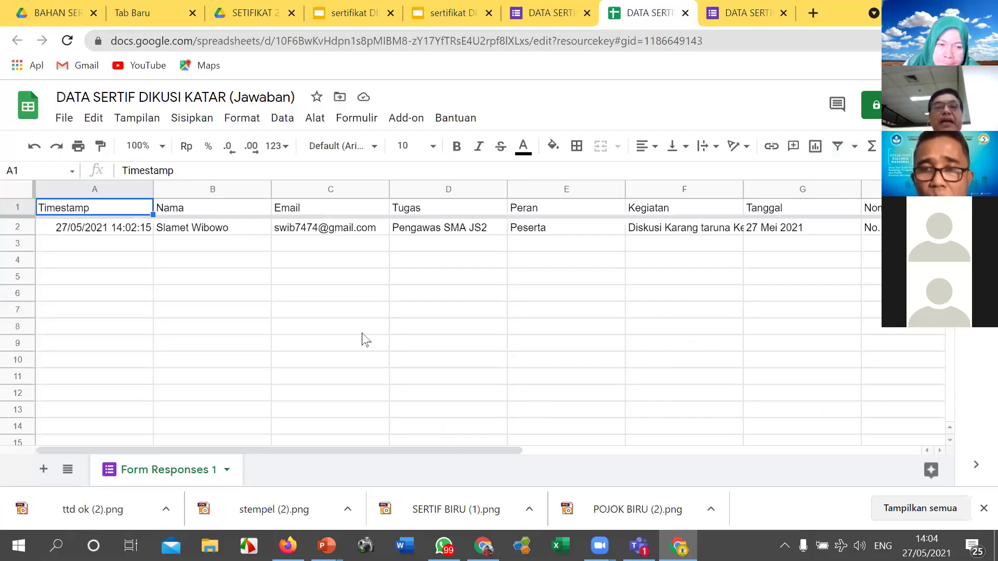
# Step: Launch Autocrat from the Add-ons menu
pyautogui.click(408, 125)
pyautogui.moveTo(442, 189)
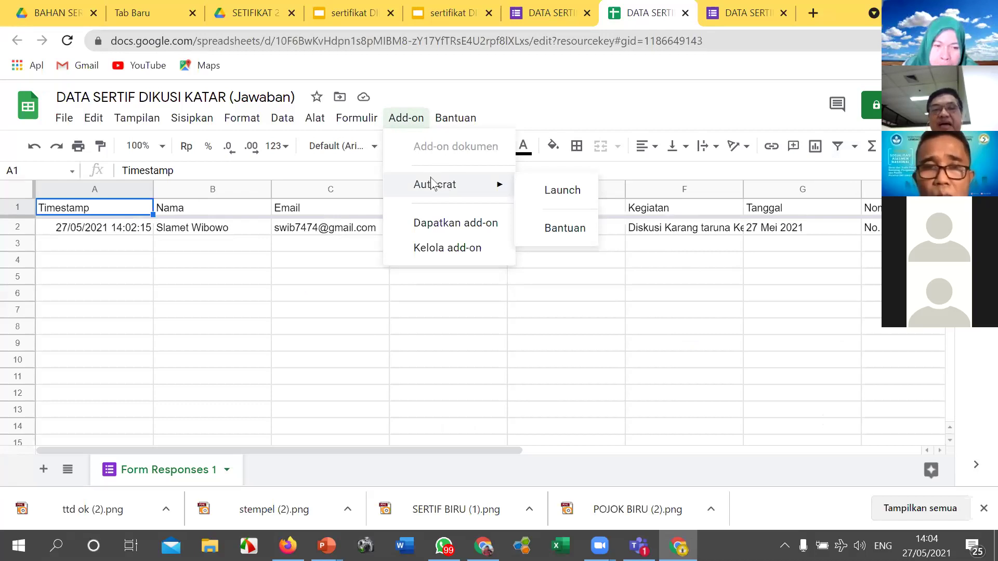
pyautogui.click(559, 192)
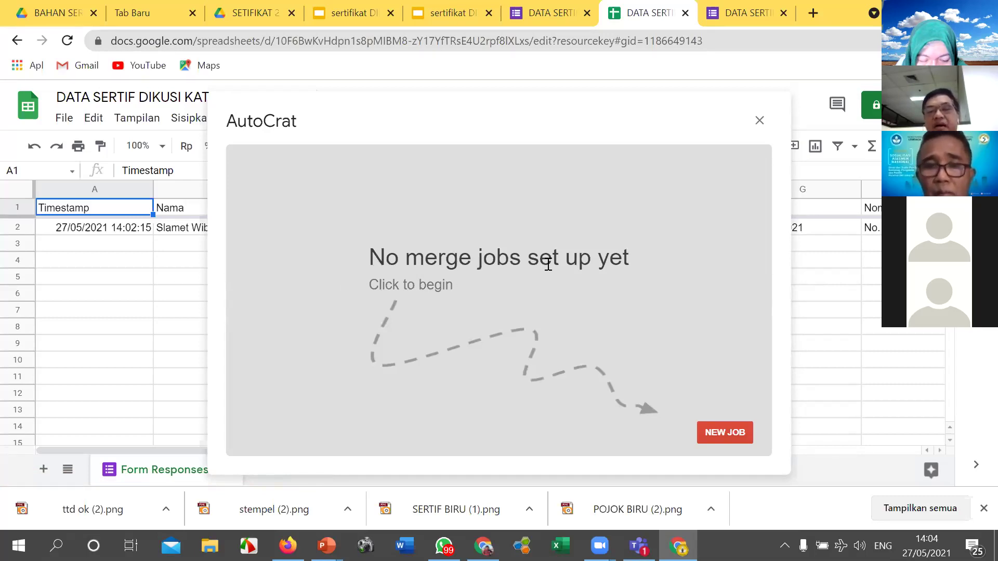
# Step: Create a new AutoCrat job named 'SERTIFIKAT DISKUSI KATAR' and advance to template selection
pyautogui.click(727, 432)
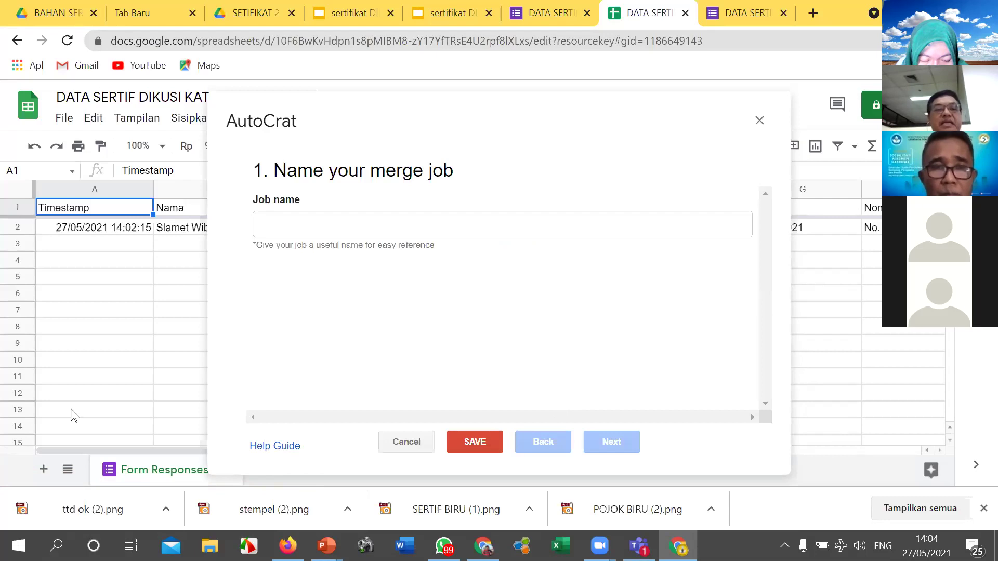
pyautogui.click(300, 228)
pyautogui.write('SERTIF')
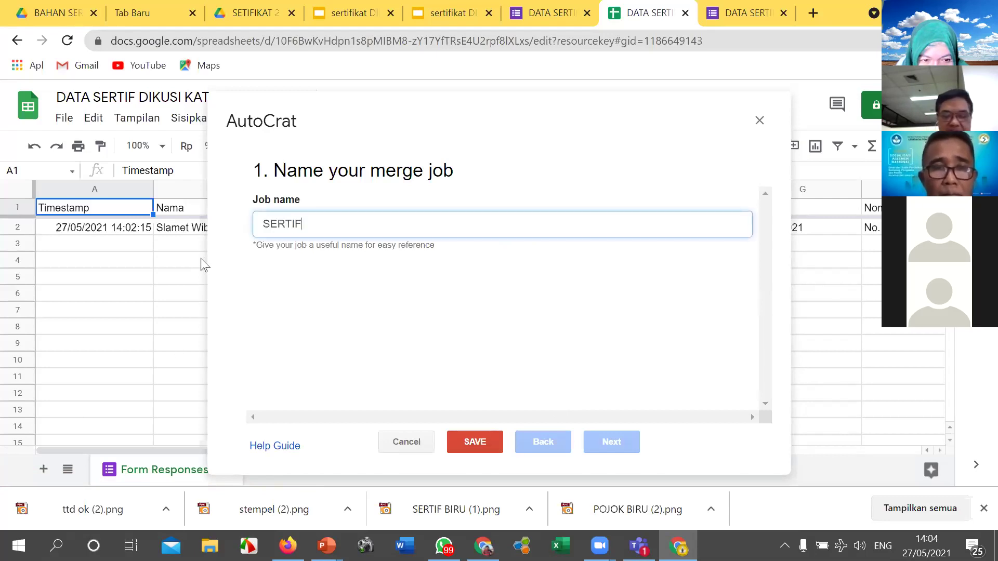
pyautogui.write('IKAT DI')
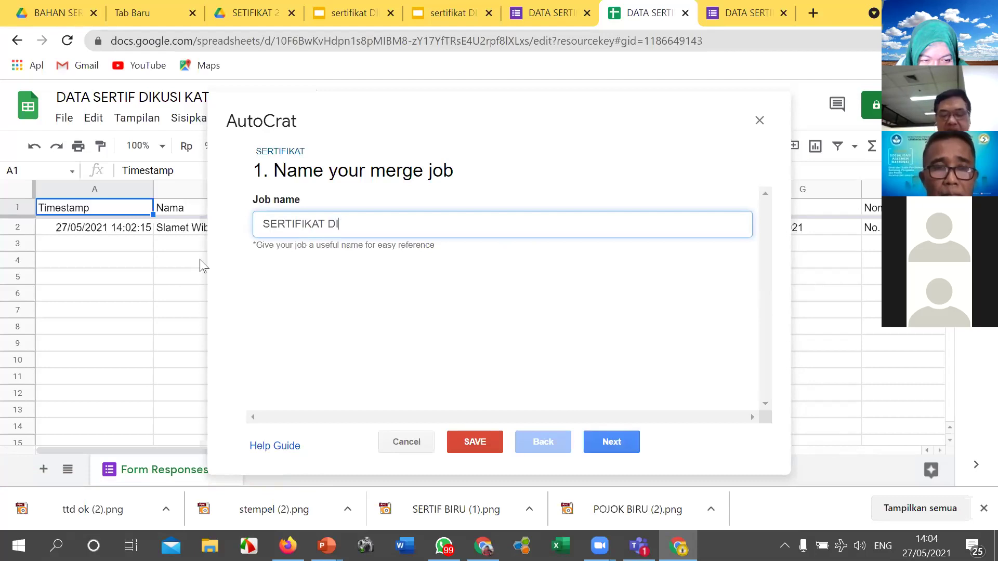
pyautogui.write('SKUSI KATAR')
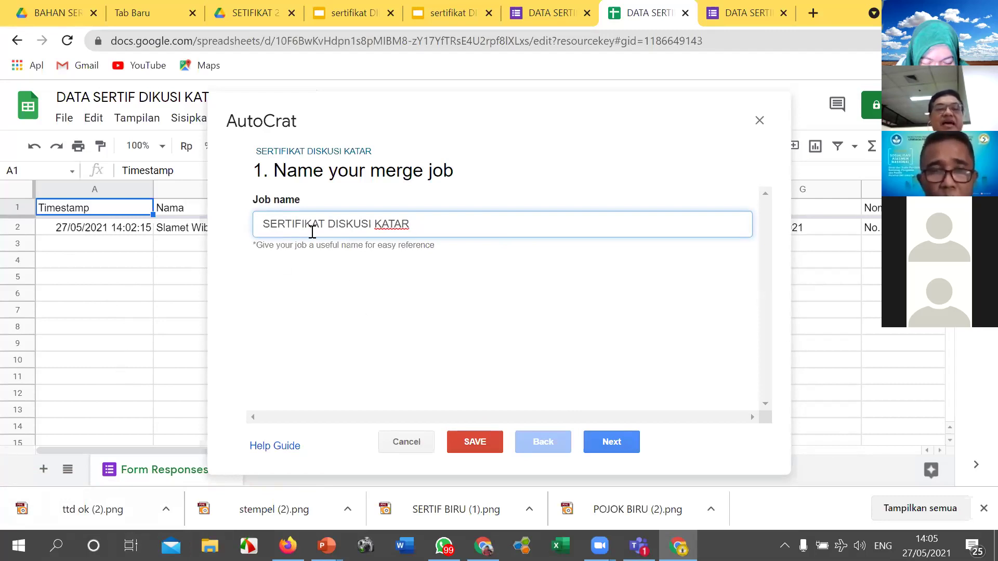
pyautogui.click(616, 442)
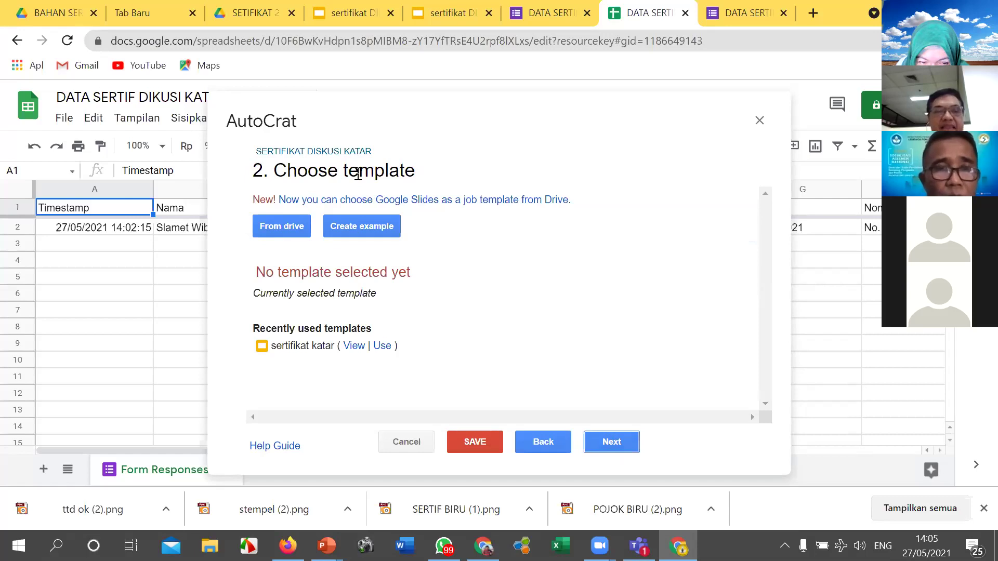
# Step: Select the 'sertifikat DISKUSI KATAR' slides from Drive as the template and continue to field mapping
pyautogui.click(290, 226)
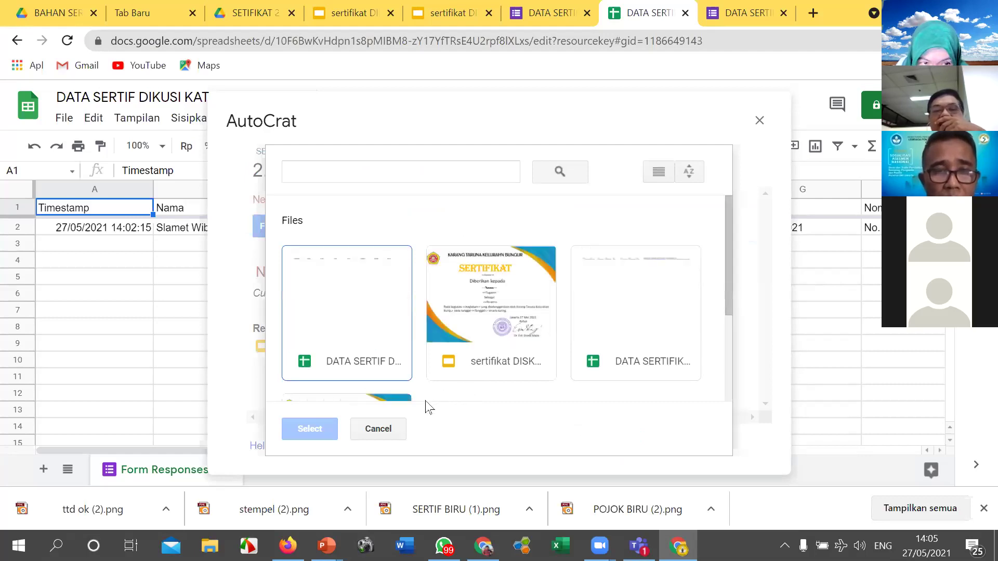
pyautogui.click(521, 315)
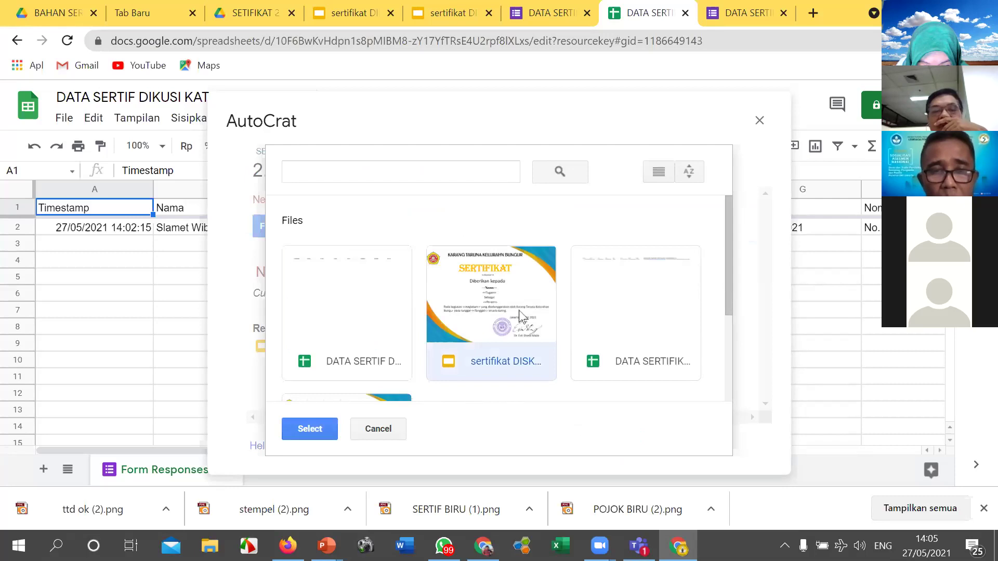
pyautogui.click(313, 431)
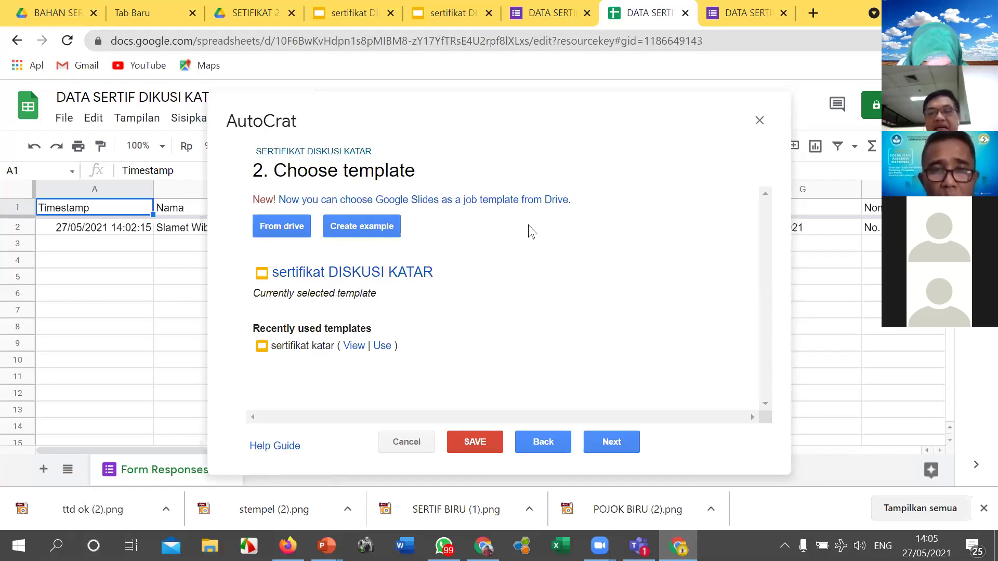
pyautogui.click(611, 442)
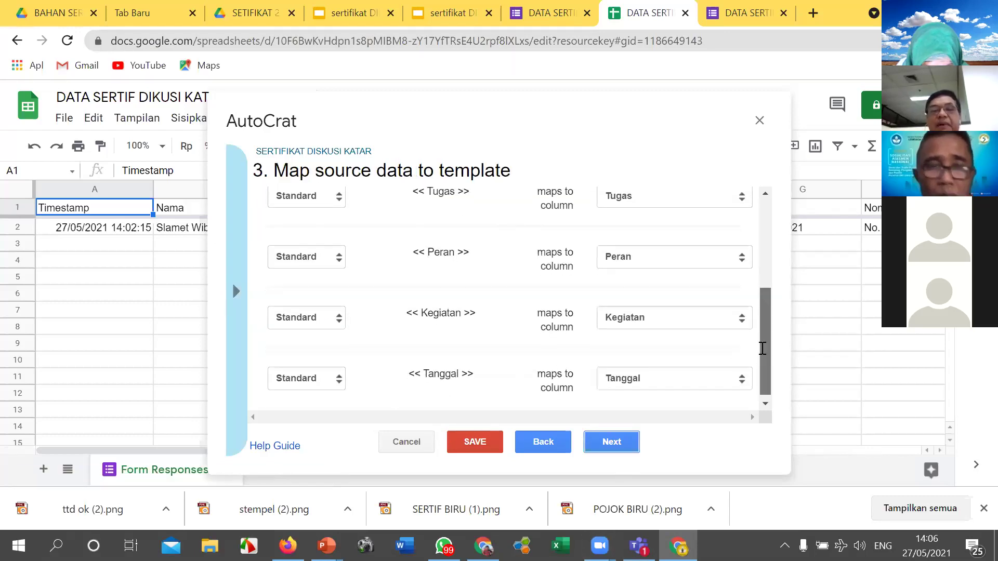
# Step: Confirm the <<Peran>> tag stays mapped to the Peran column and continue to file settings
pyautogui.scroll(1, 758, 351)
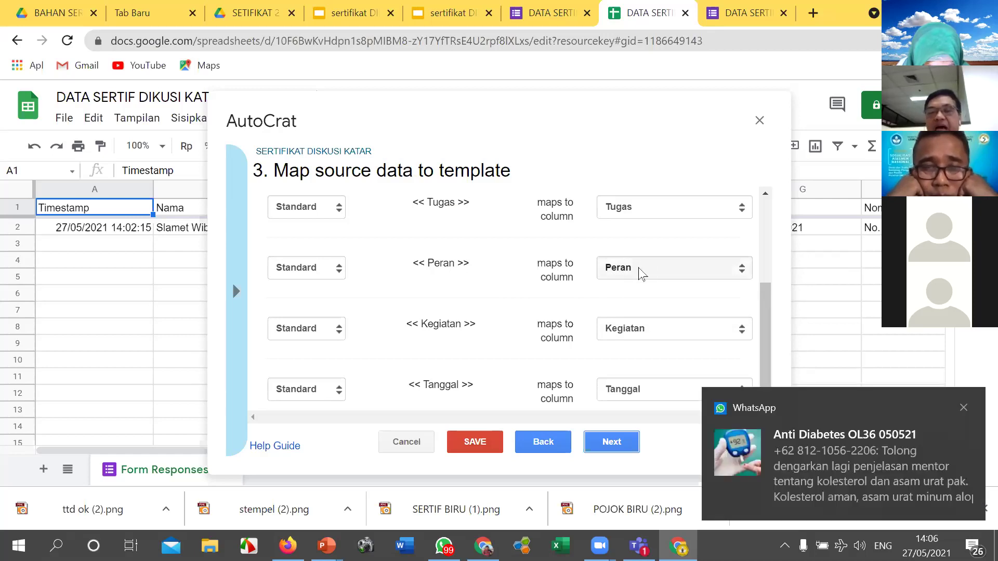
pyautogui.click(641, 275)
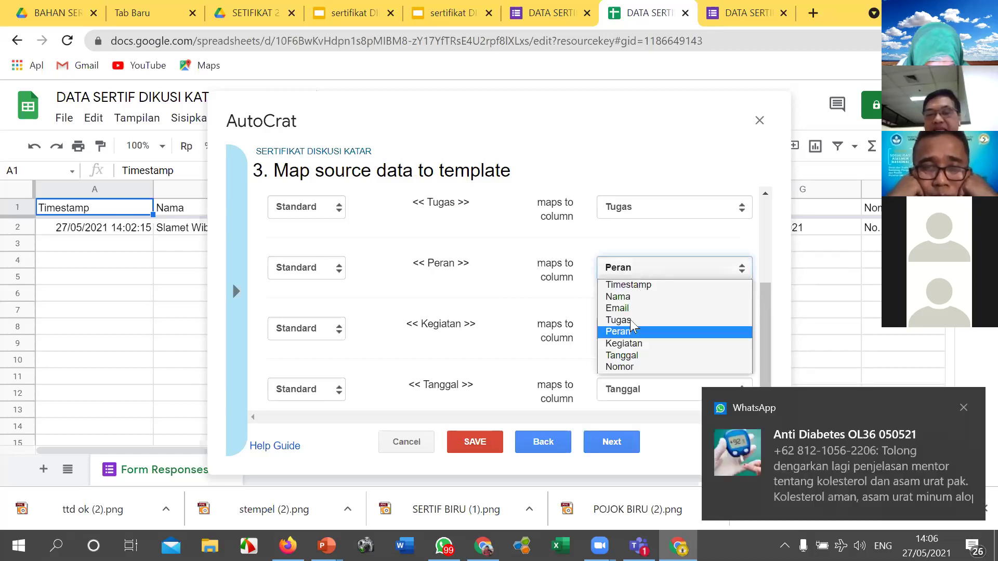
pyautogui.click(839, 332)
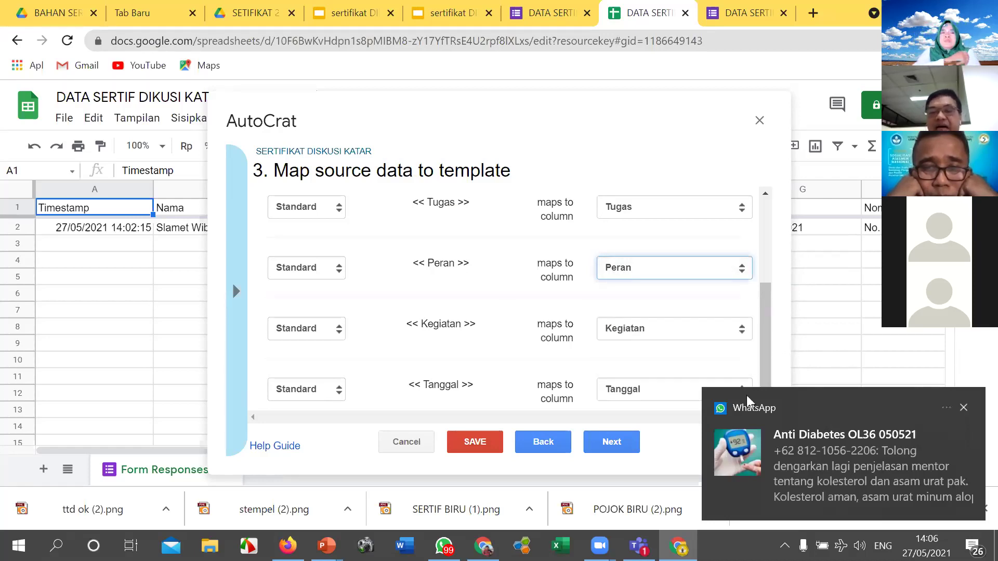
pyautogui.click(612, 443)
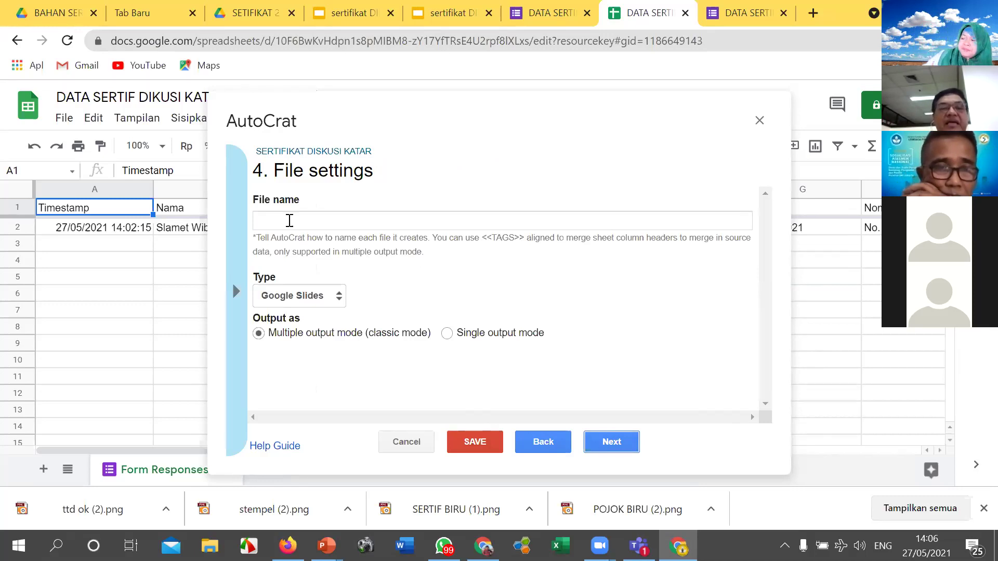
# Step: Name merged files '<<Nama>> Sertifikat diskusi katar' and set the output type to PDF
pyautogui.click(289, 221)
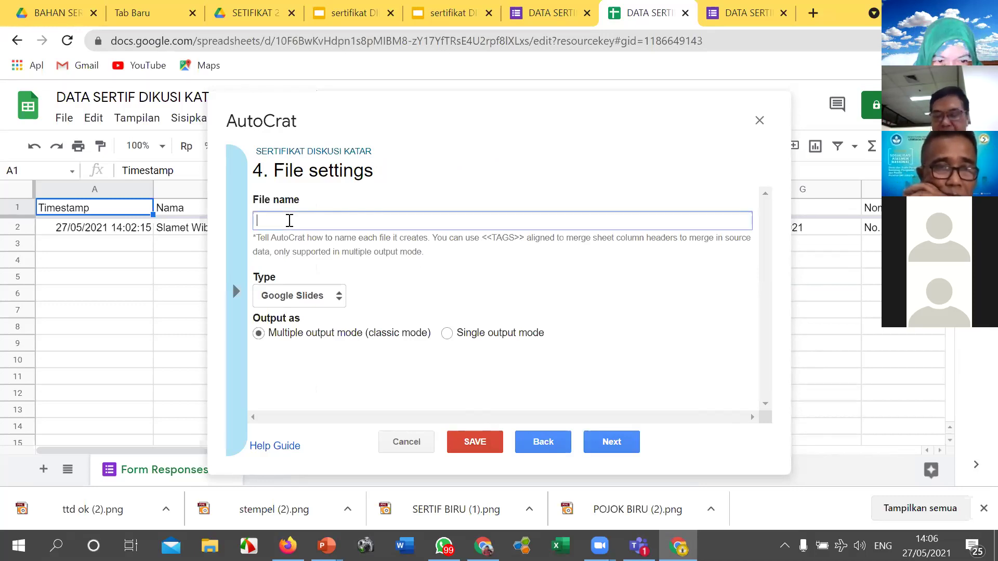
pyautogui.write('<<Nama>>')
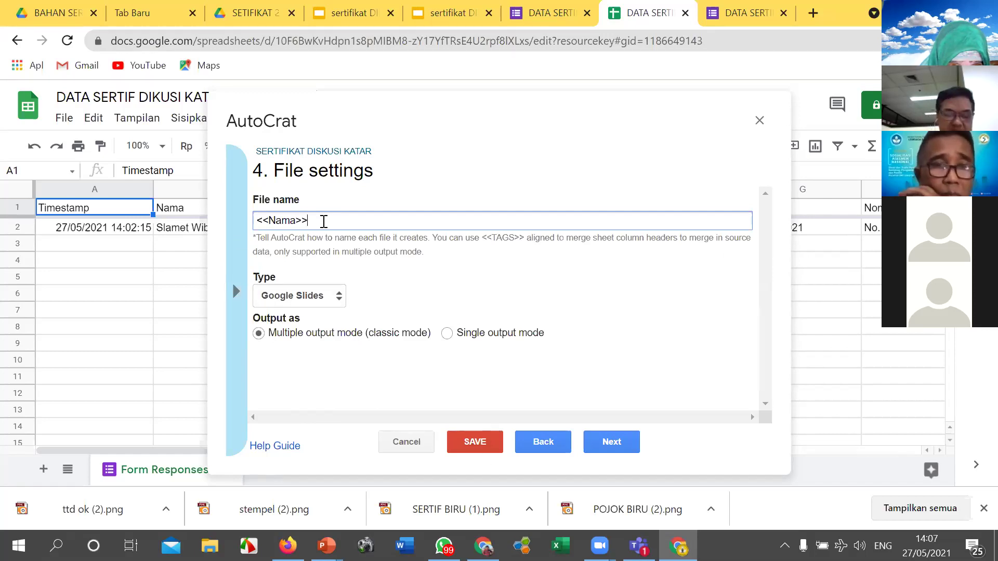
pyautogui.write('Sertifika')
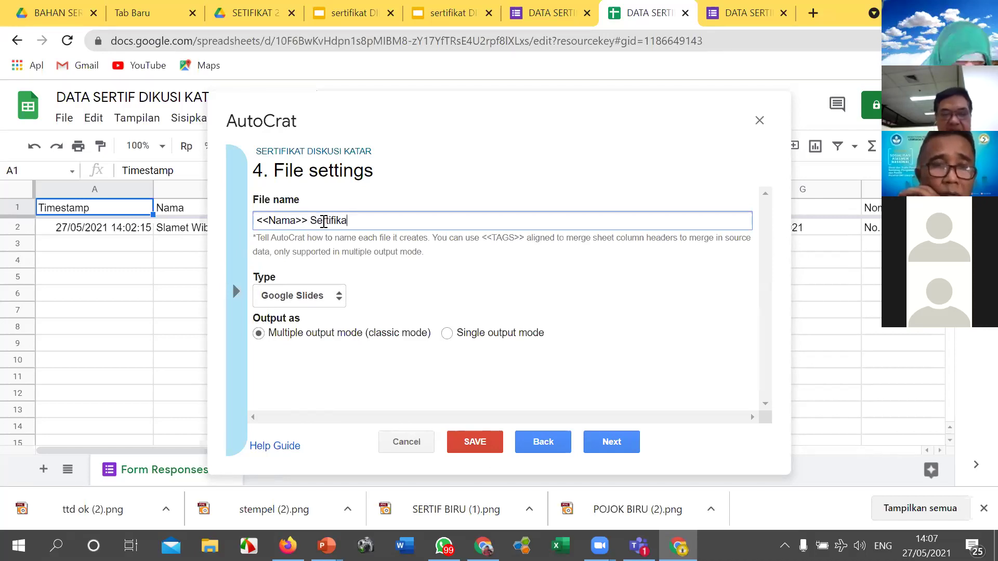
pyautogui.write('t diskusi katar')
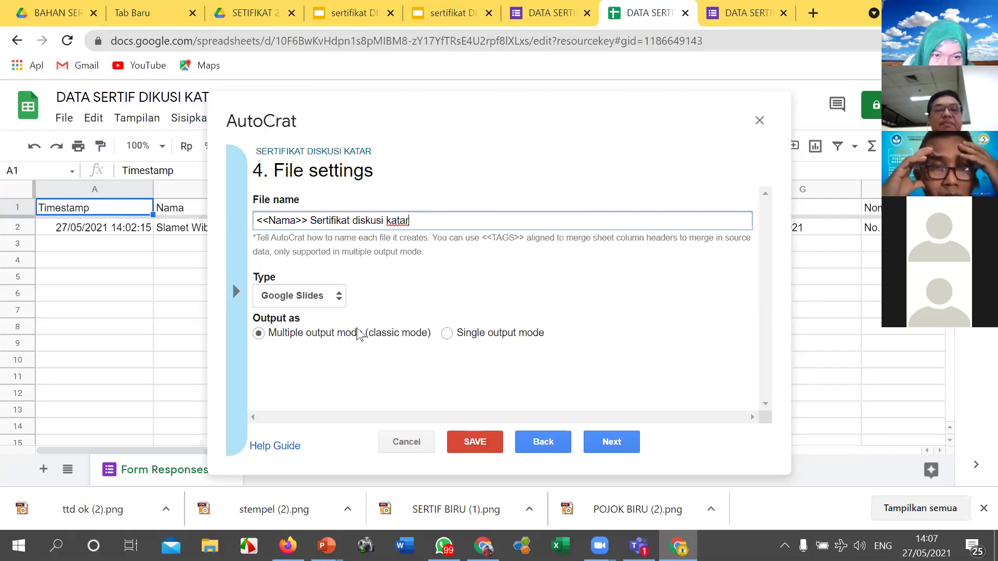
pyautogui.click(339, 296)
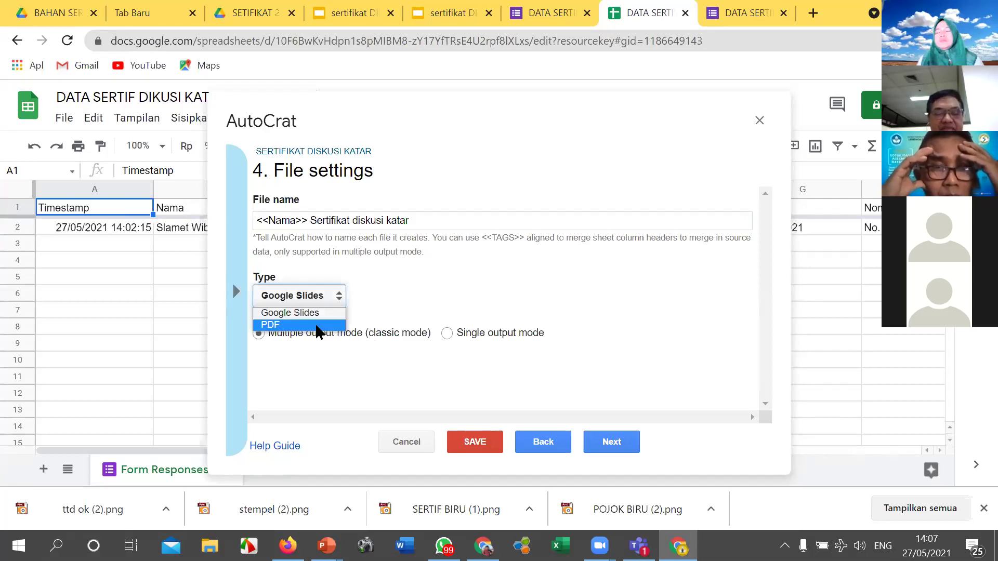
pyautogui.click(316, 326)
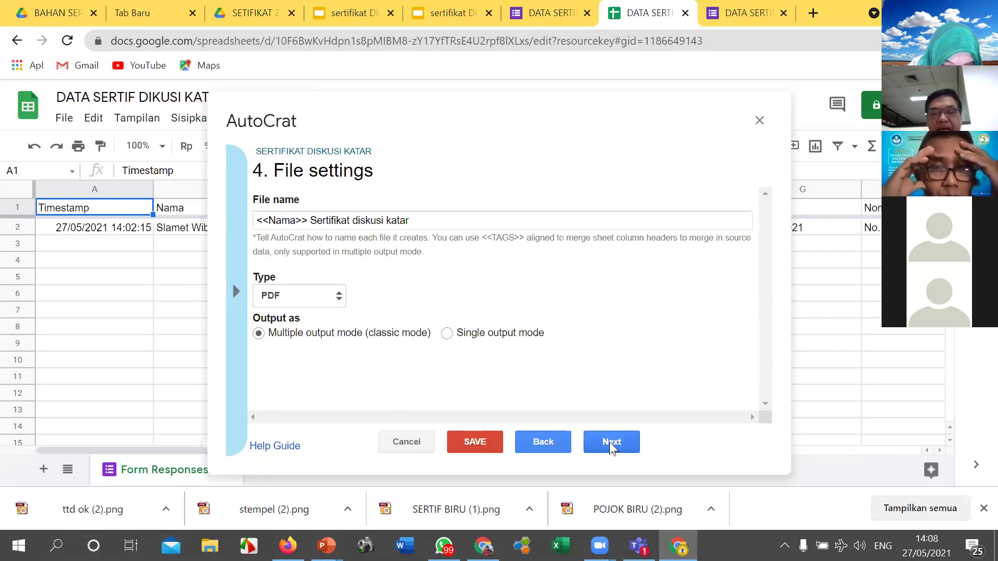
# Step: Accept the SETIFIKAT 2 destination folder and skip the folder reference and merge condition steps
pyautogui.click(611, 443)
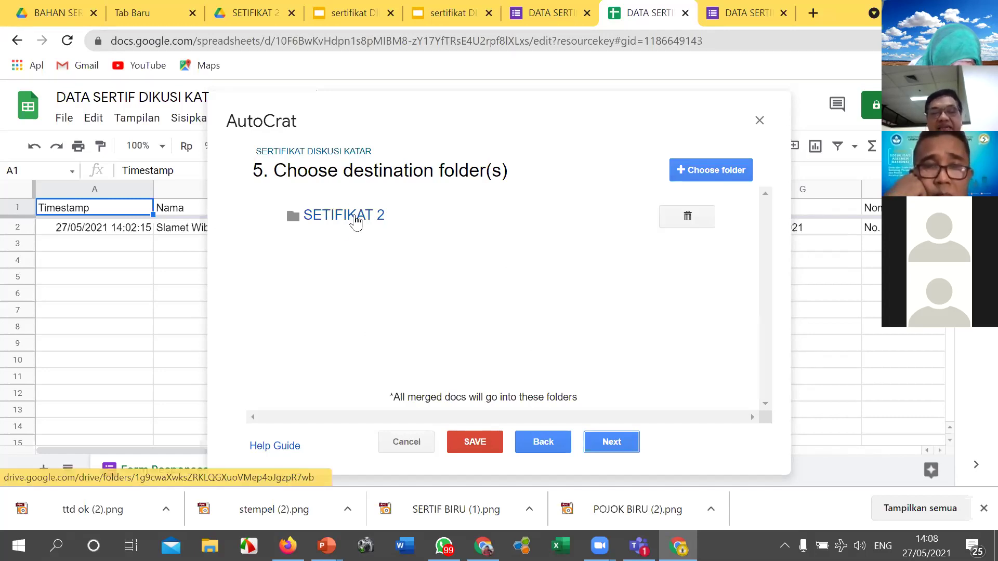
pyautogui.click(612, 442)
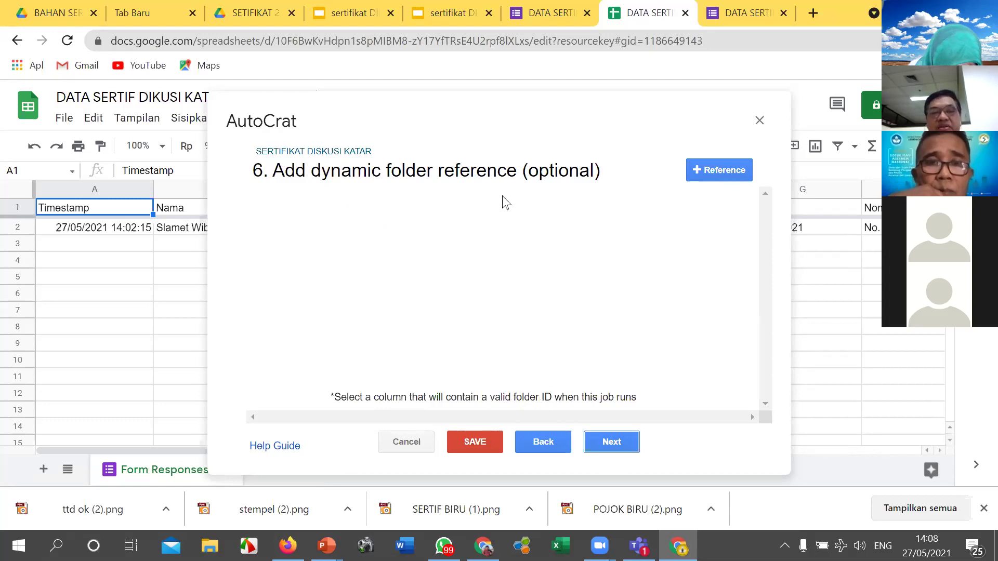
pyautogui.click(619, 445)
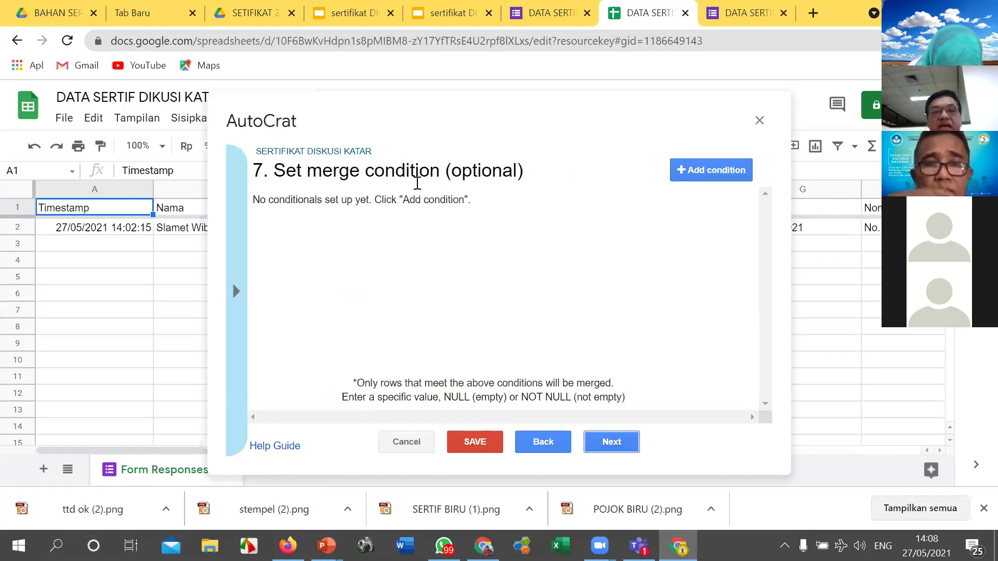
pyautogui.click(609, 444)
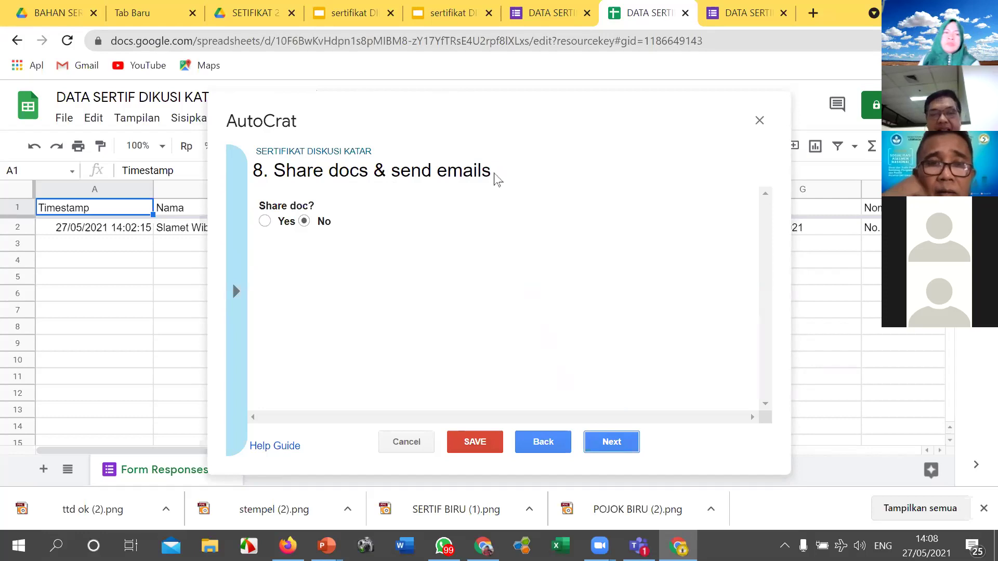
# Step: Turn on sharing, sending to <<Email>> with the subject 'sertifikat diskusi'
pyautogui.click(265, 220)
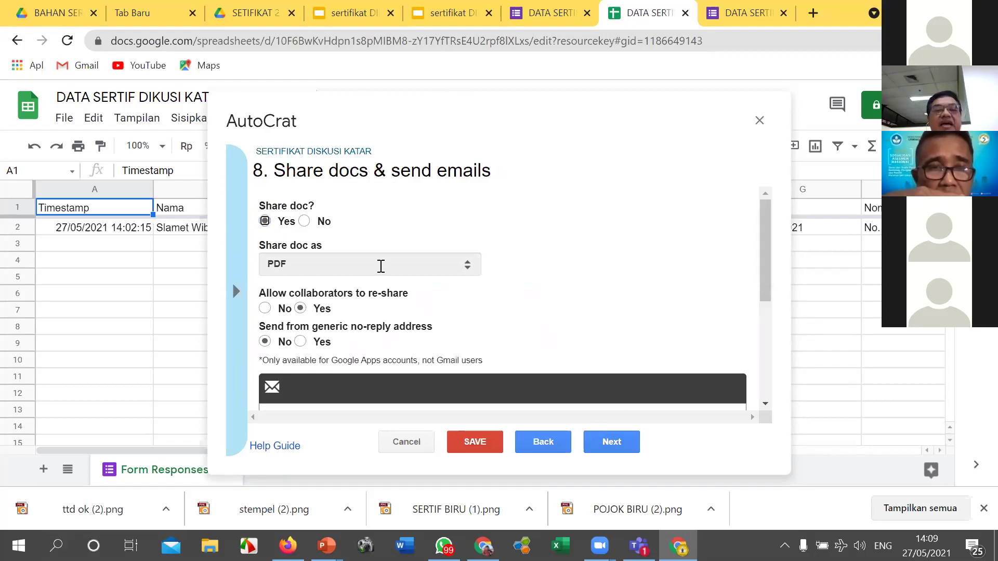
pyautogui.scroll(-3, 376, 270)
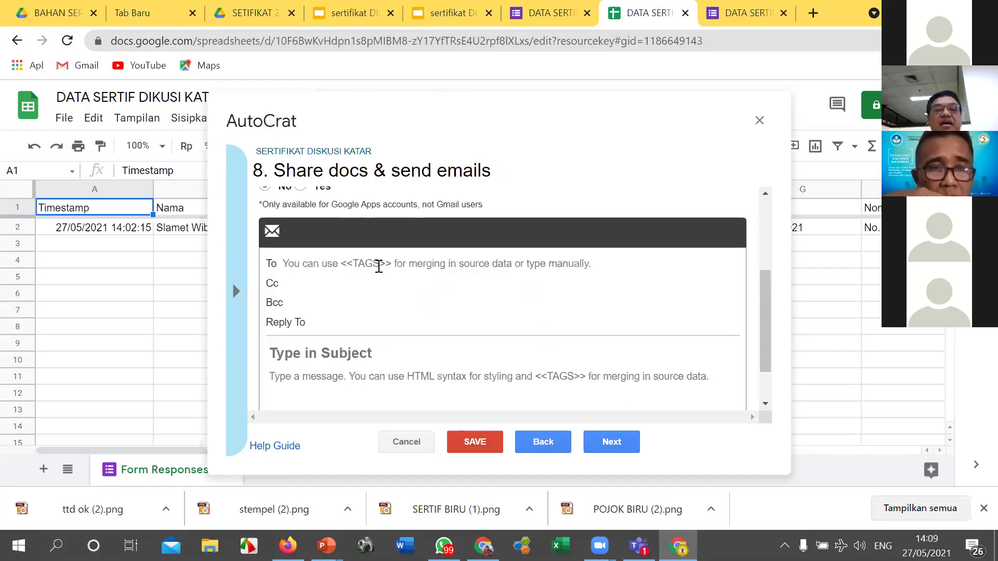
pyautogui.click(381, 265)
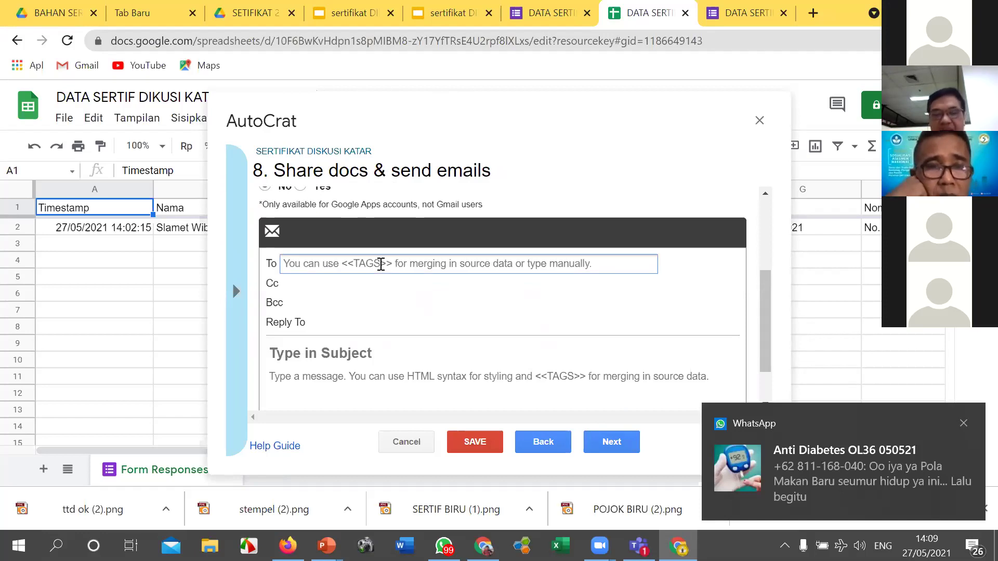
pyautogui.write('<<E')
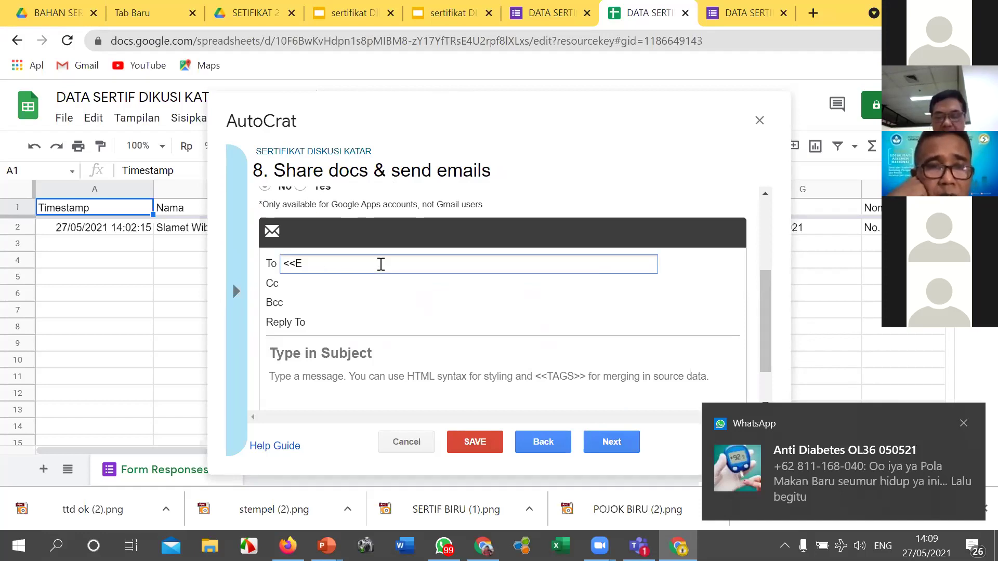
pyautogui.write('mail')
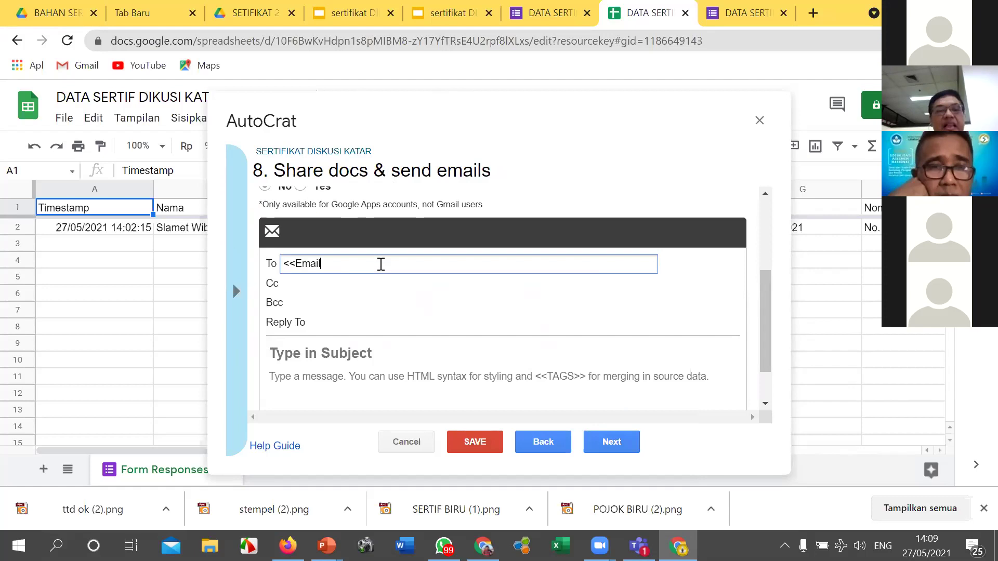
pyautogui.write('>>')
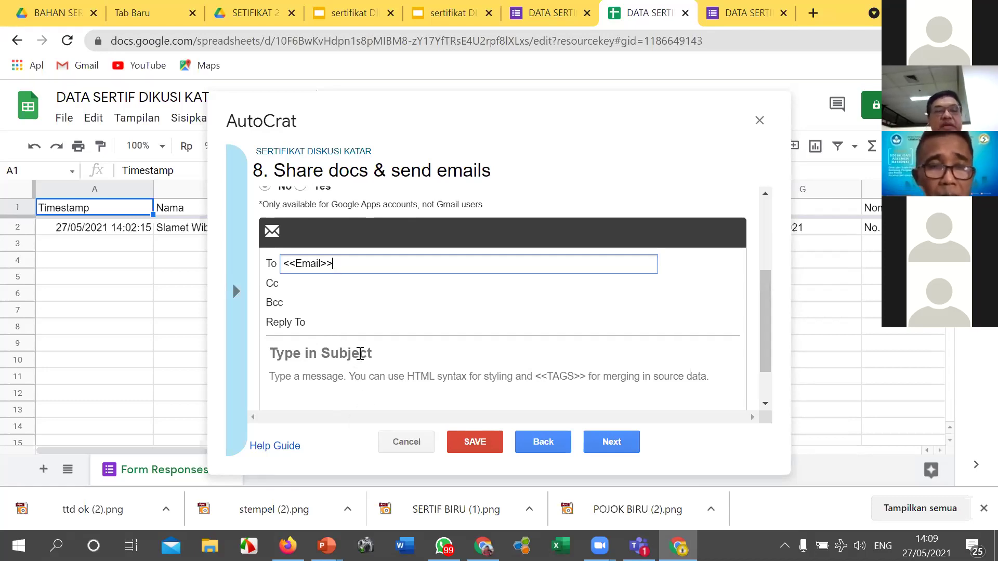
pyautogui.click(361, 353)
pyautogui.write('ser')
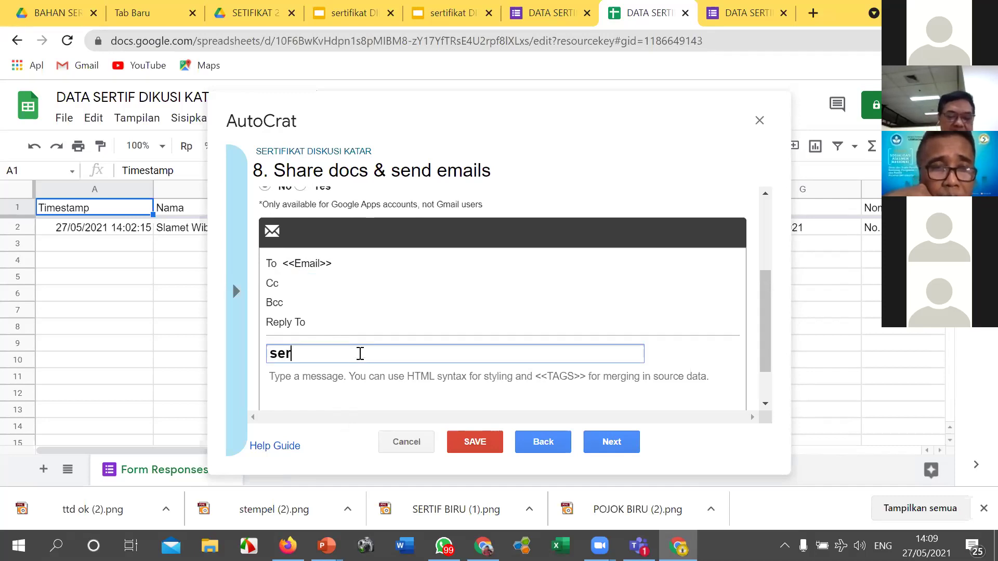
pyautogui.write('t')
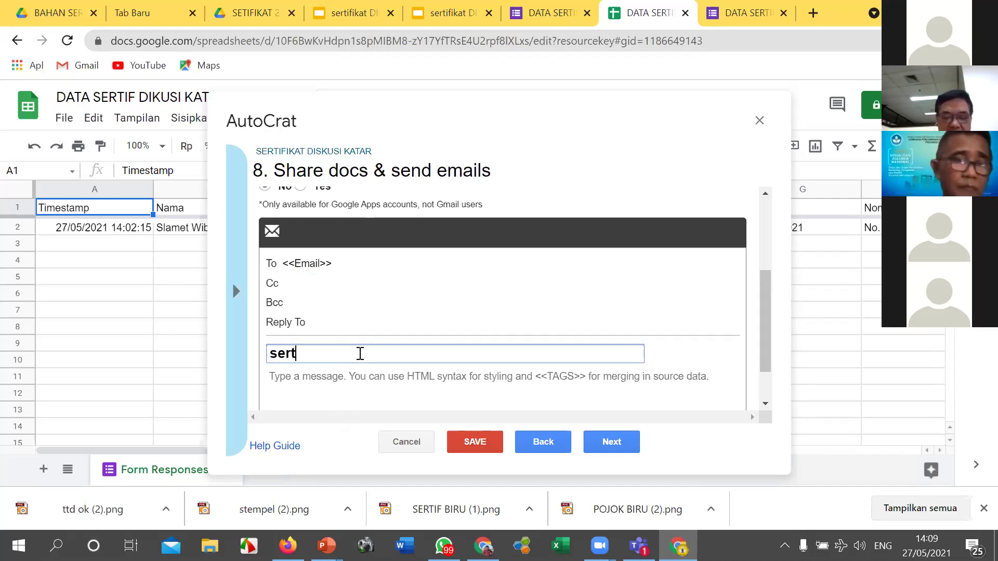
pyautogui.write('ifikat ')
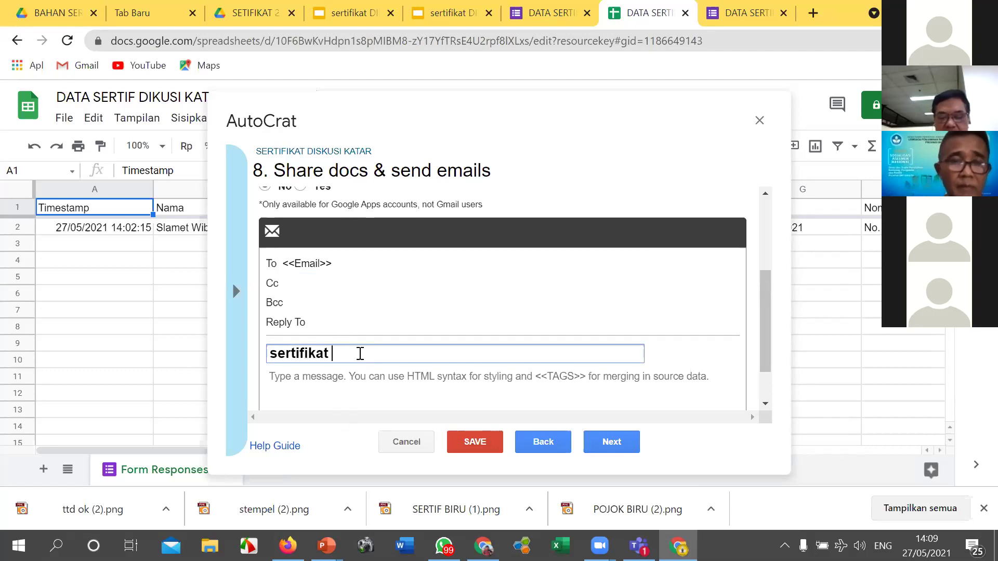
pyautogui.write('diskusi')
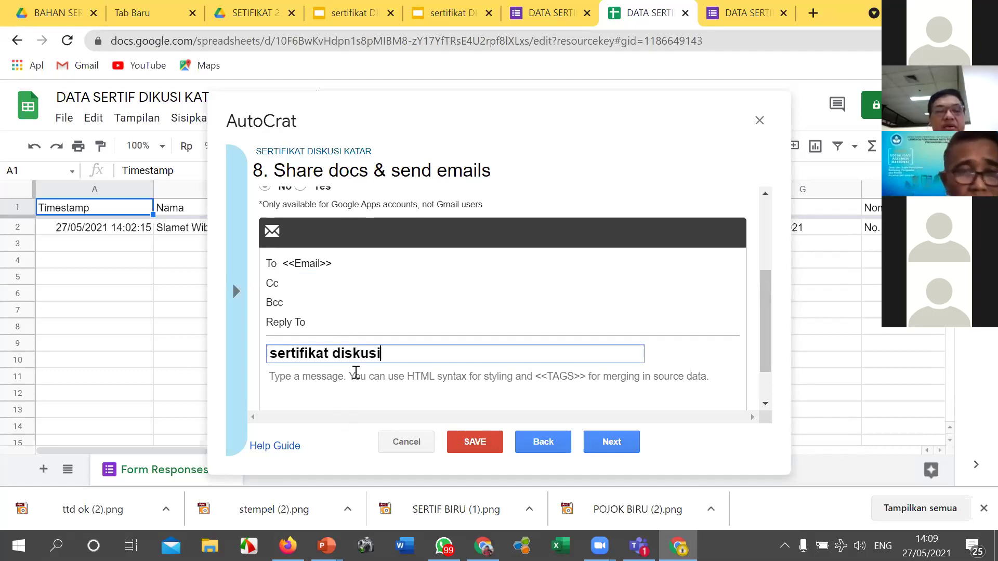
# Step: Copy the subject 'sertifikat diskusi' into the message body and continue to job triggers
pyautogui.tripleClick(267, 353)
pyautogui.hotkey('ctrl', 'c')
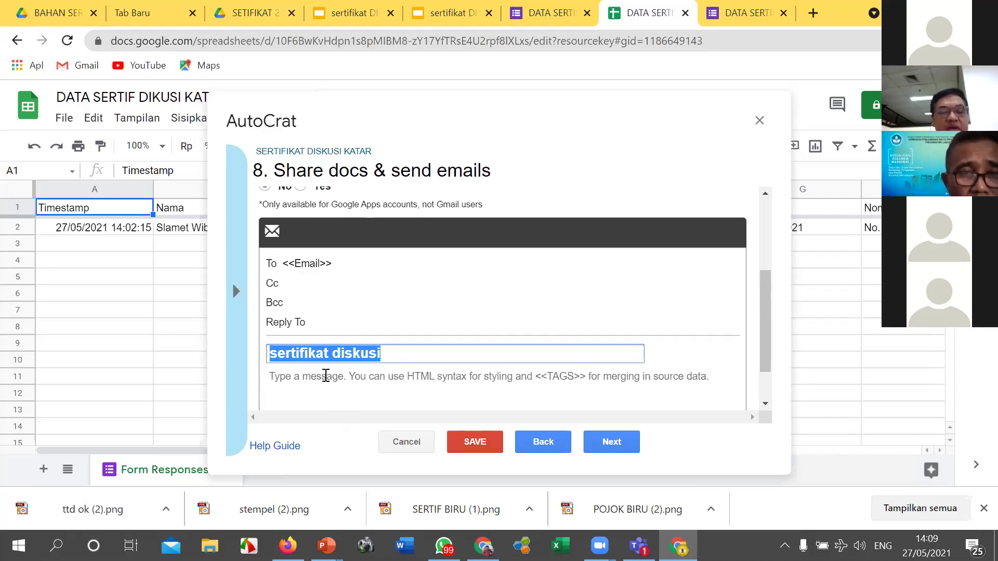
pyautogui.click(326, 375)
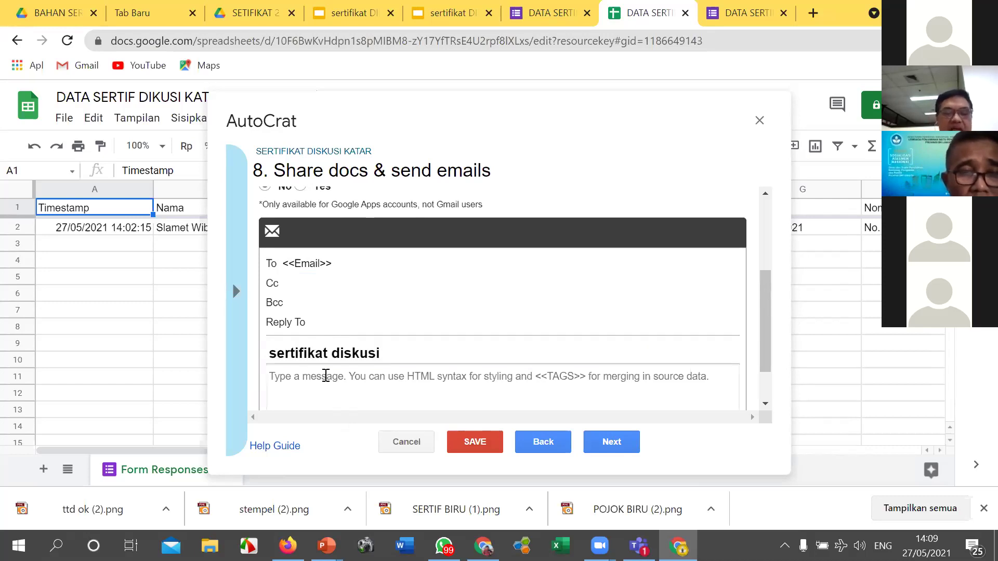
pyautogui.hotkey('ctrl', 'v')
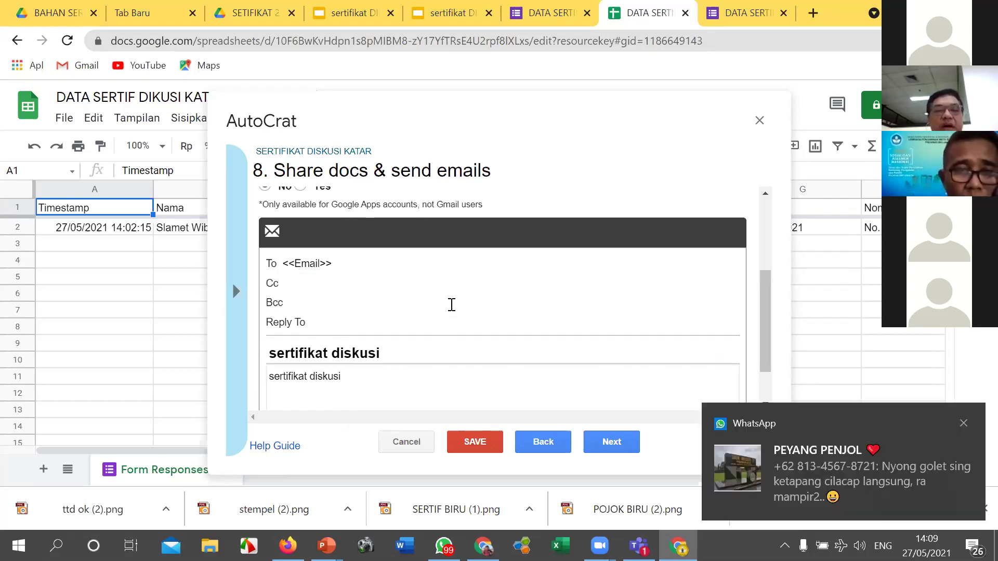
pyautogui.scroll(3, 452, 305)
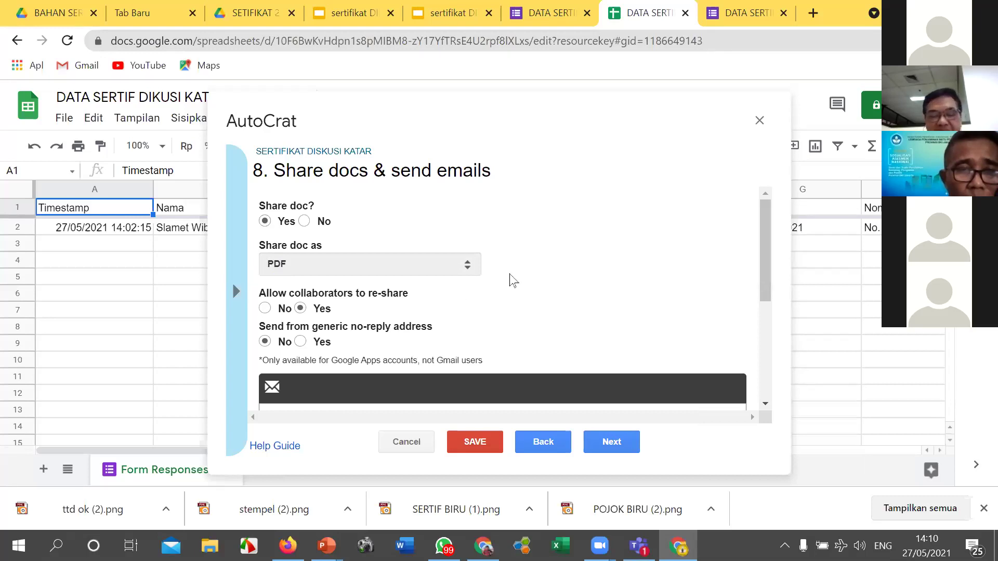
pyautogui.scroll(-3, 512, 281)
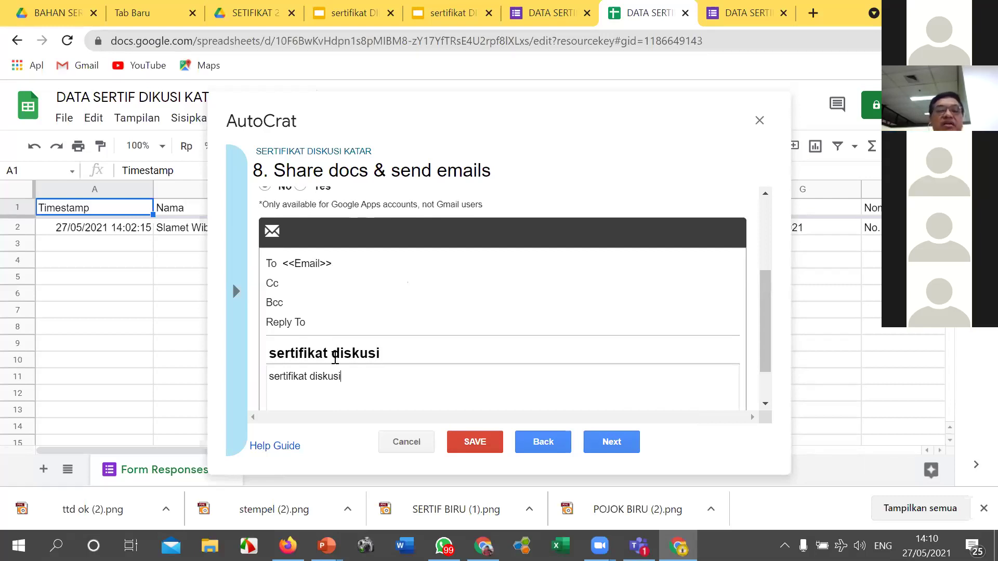
pyautogui.scroll(-1, 348, 346)
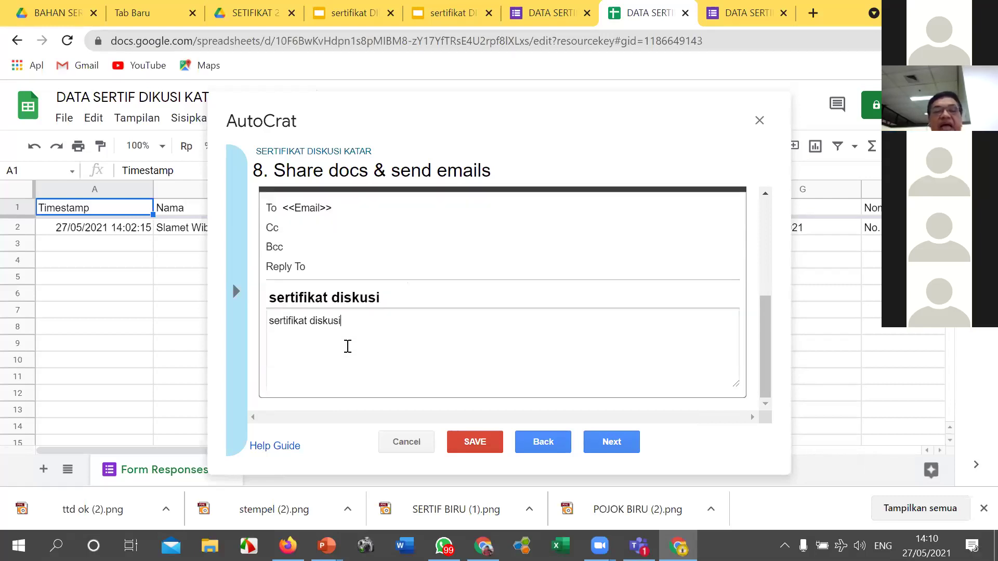
pyautogui.click(612, 442)
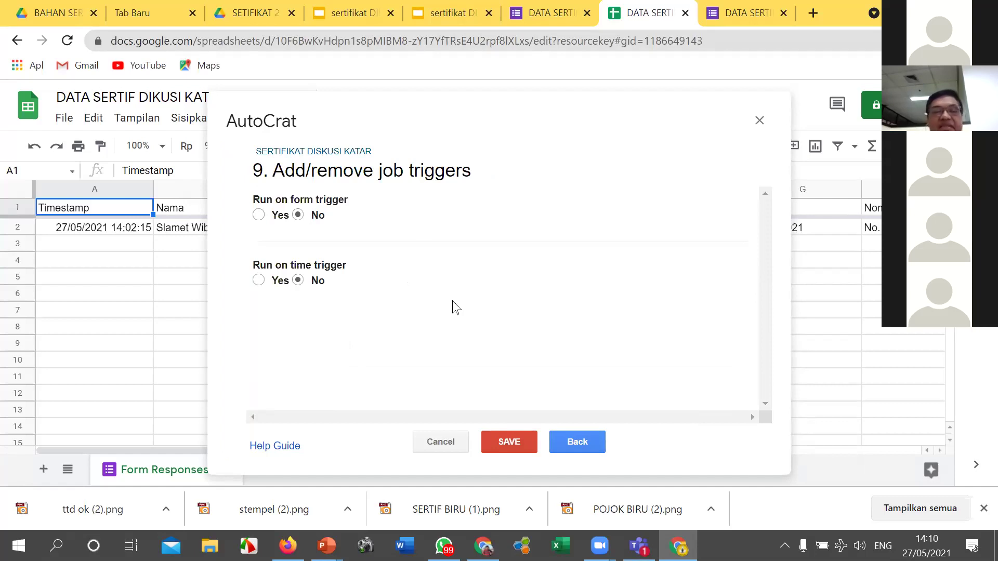
# Step: Make the SERTIFIKAT DISKUSI KATAR job run on form submit, confirm enabling triggers, and save it
pyautogui.click(258, 215)
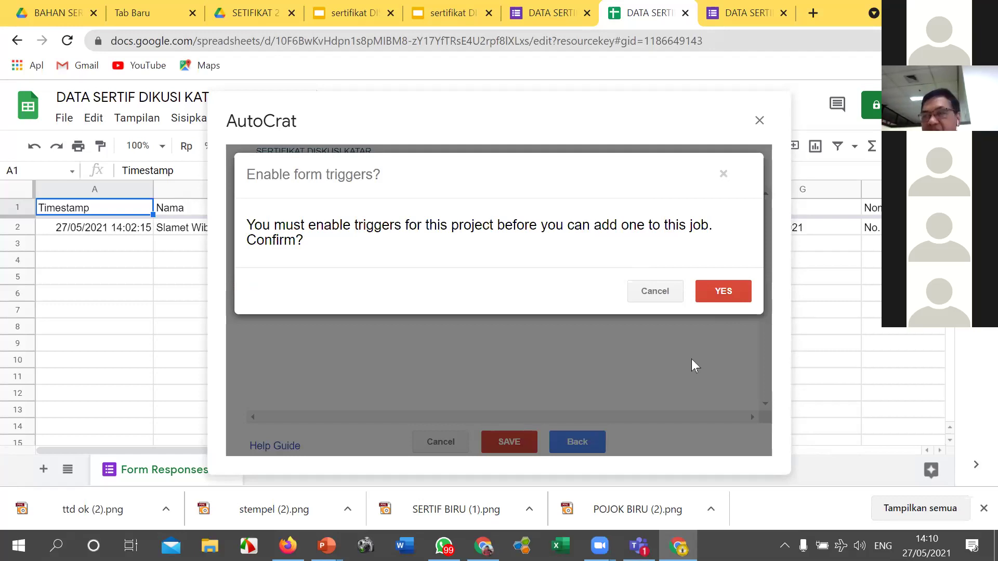
pyautogui.click(724, 295)
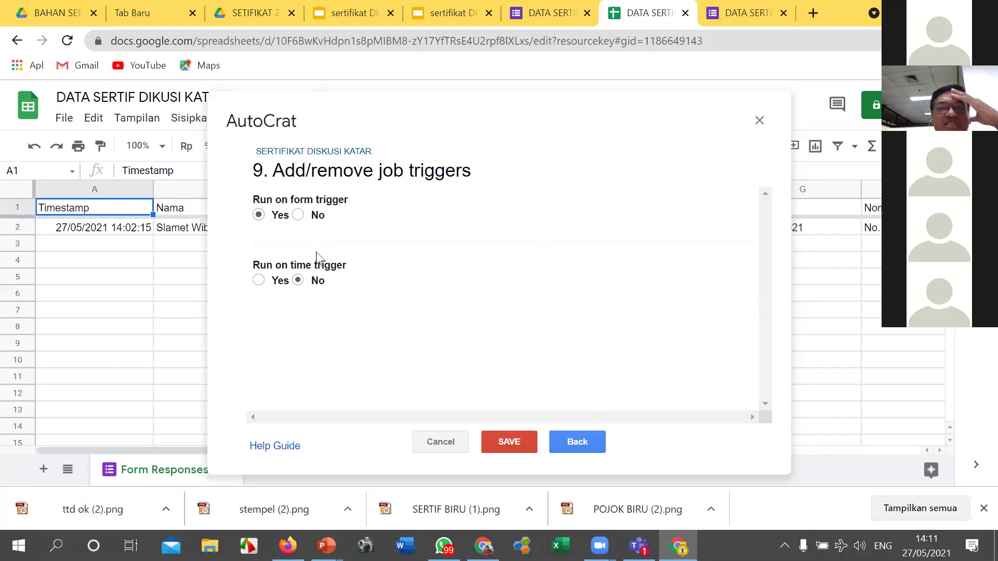
pyautogui.click(508, 445)
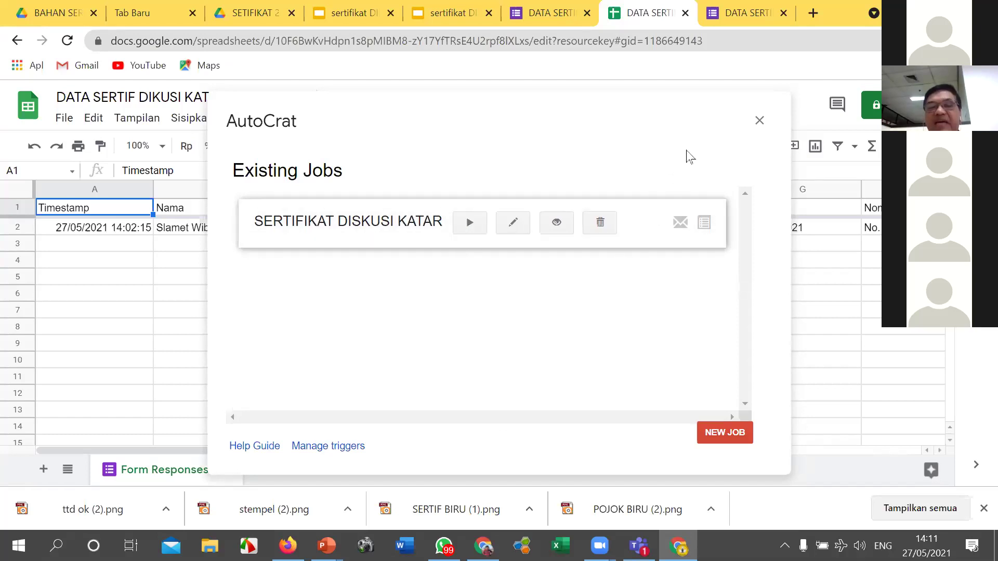
# Step: Run the SERTIFIKAT DISKUSI KATAR merge job to email certificates, then start a new browser tab
pyautogui.click(470, 226)
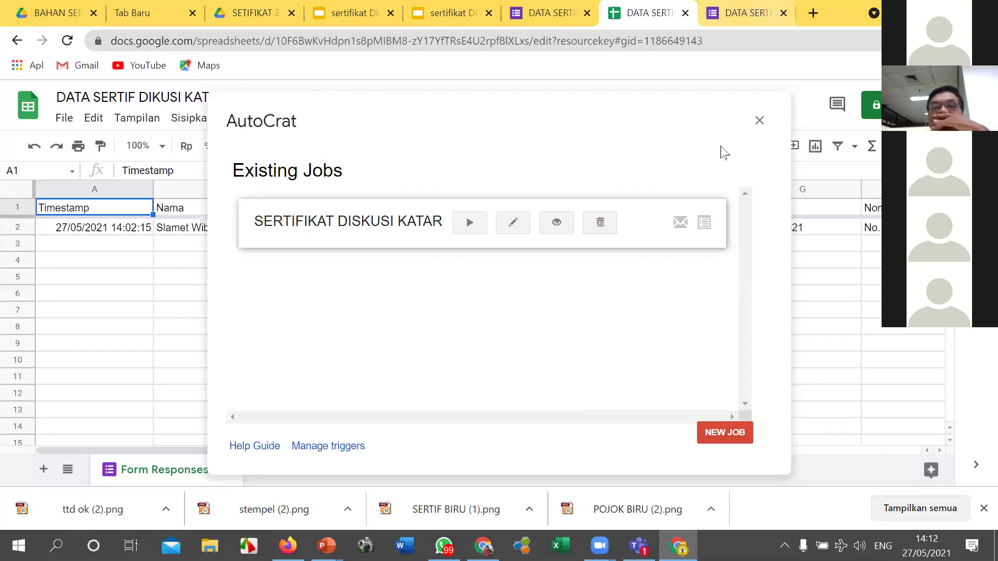
pyautogui.click(970, 104)
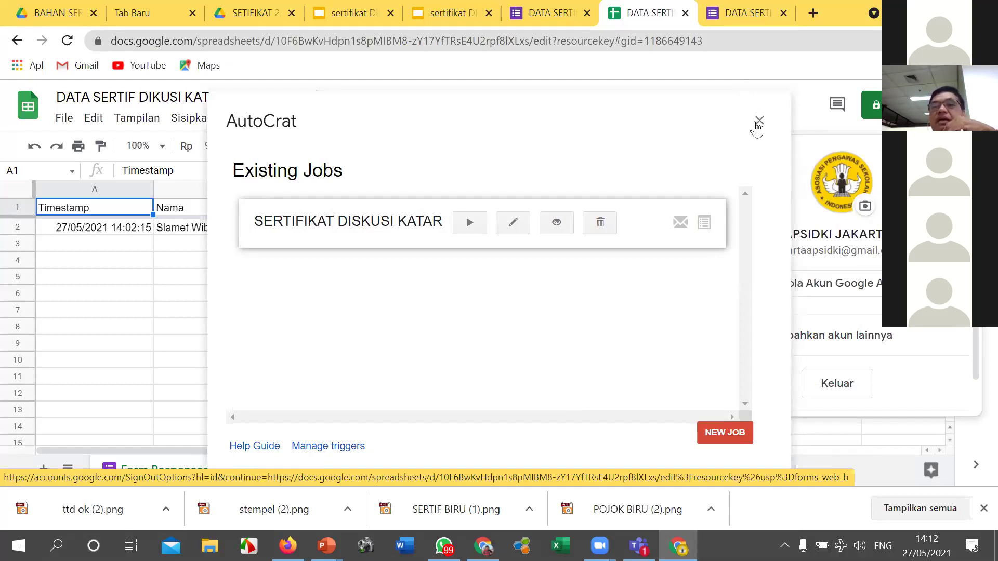
pyautogui.click(812, 13)
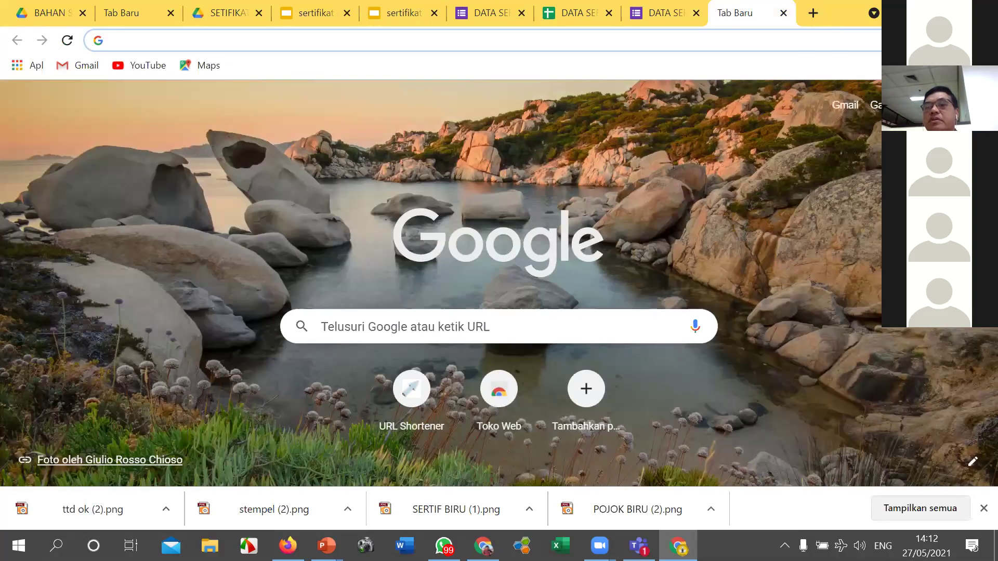
# Step: Go to Gmail from the Google apps launcher in the new tab
pyautogui.click(931, 105)
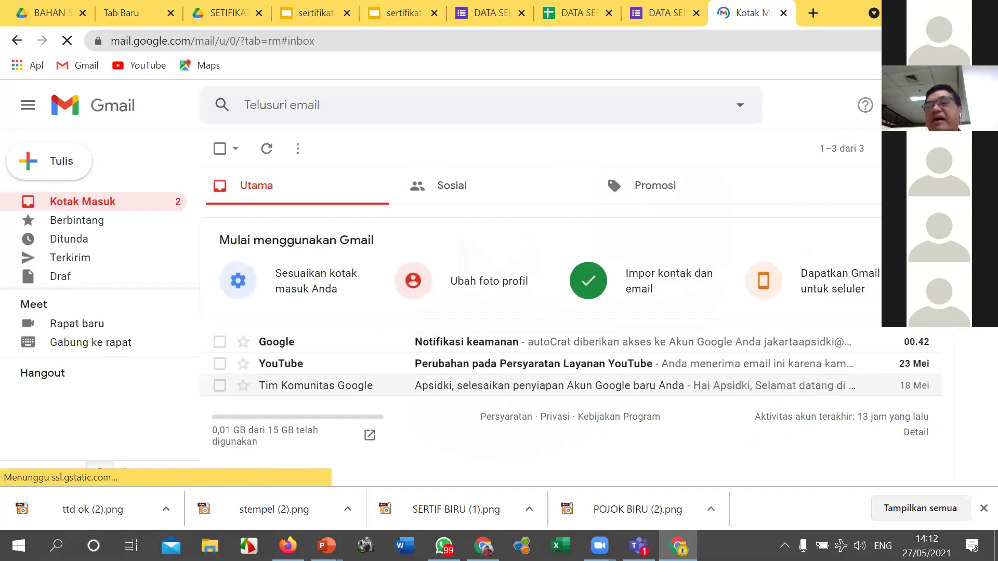
# Step: Preview the certificate PDF attached to the latest 'sertifikat diskusi' email in the Terkirim folder
pyautogui.click(72, 260)
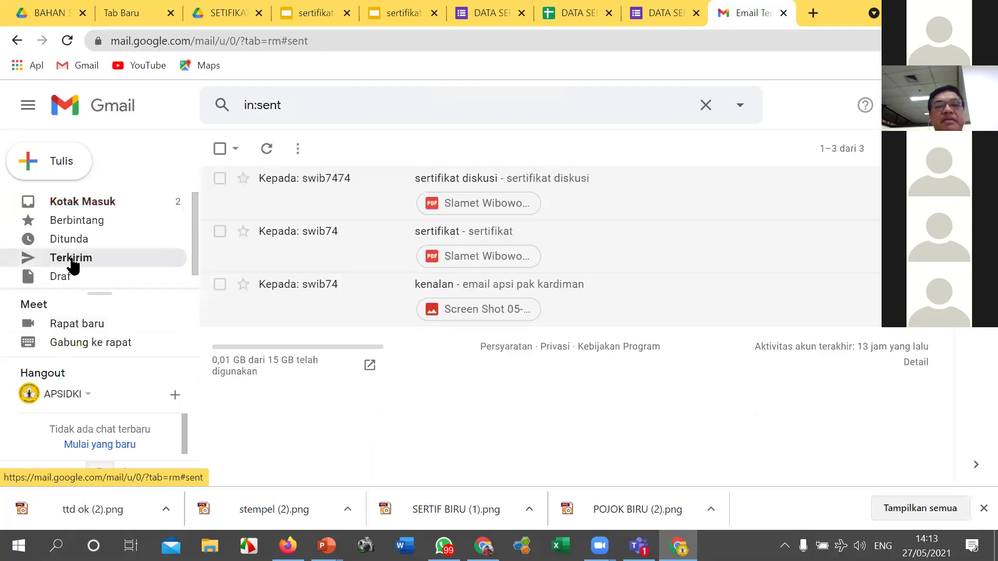
pyautogui.click(488, 203)
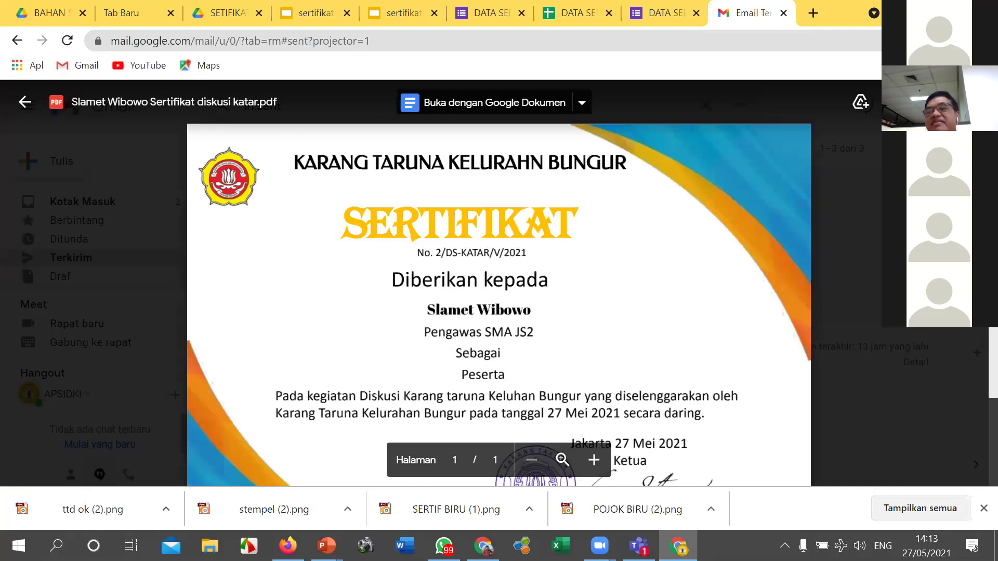
pyautogui.scroll(-2, 498, 291)
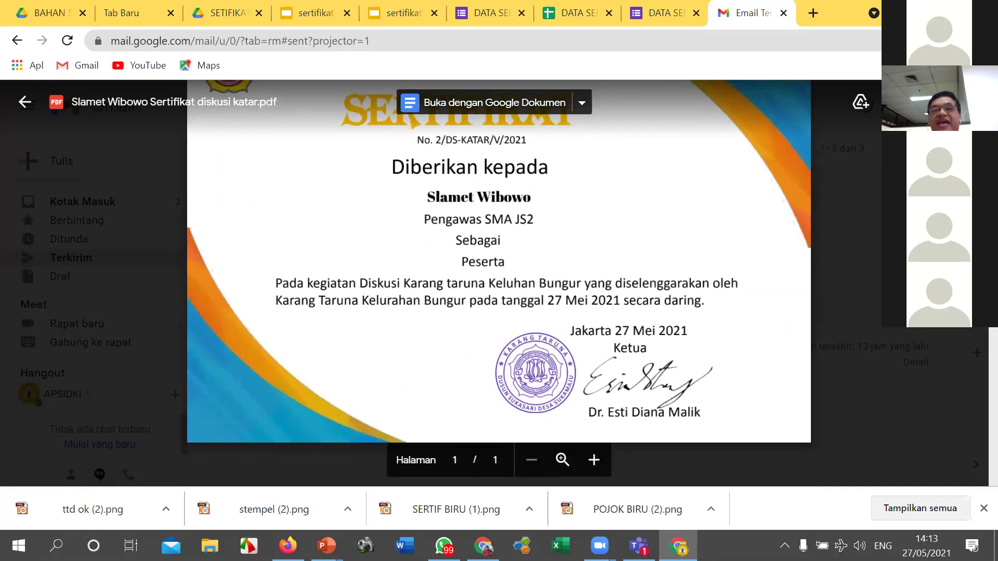
pyautogui.scroll(2, 690, 303)
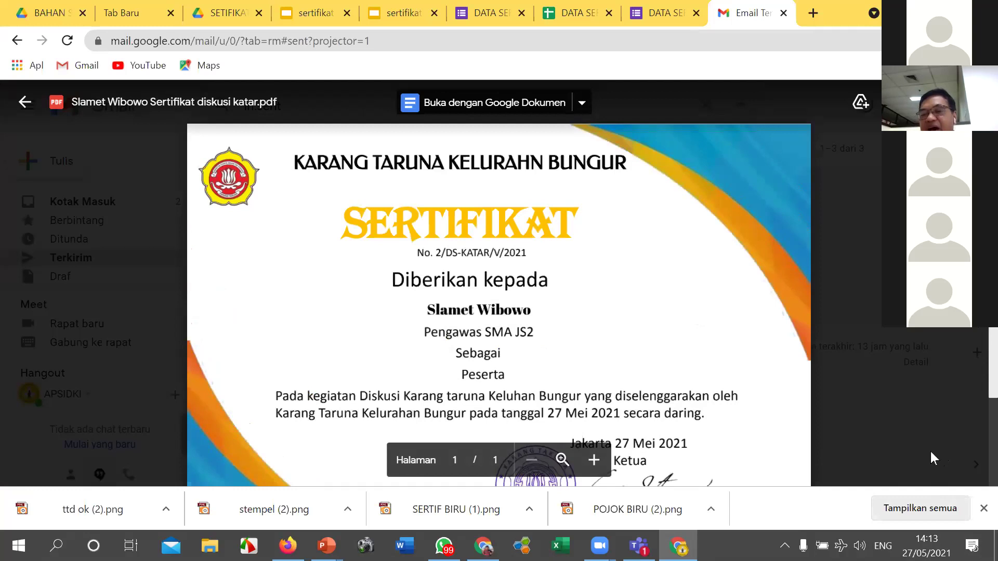
pyautogui.scroll(-1, 975, 419)
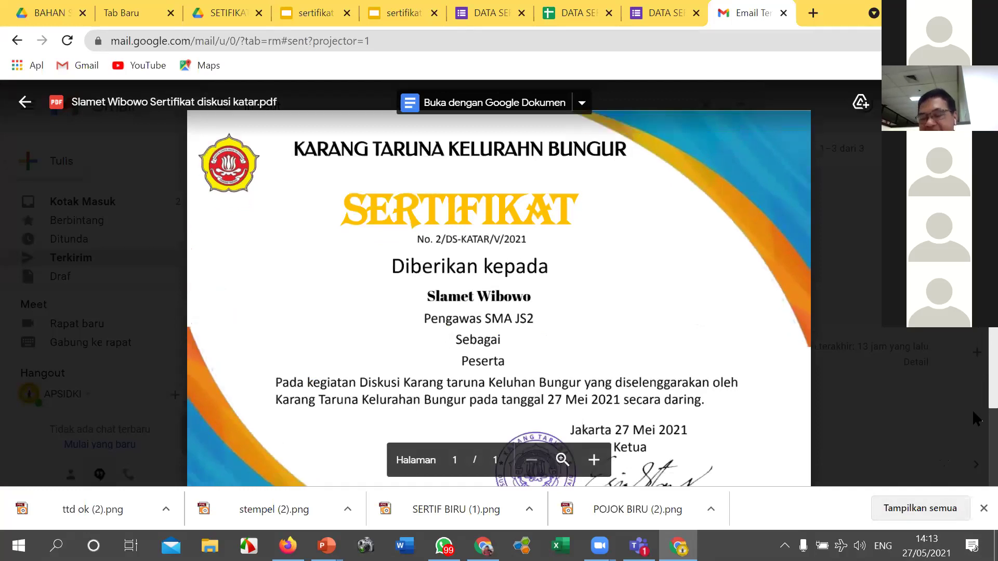
pyautogui.scroll(-2, 975, 418)
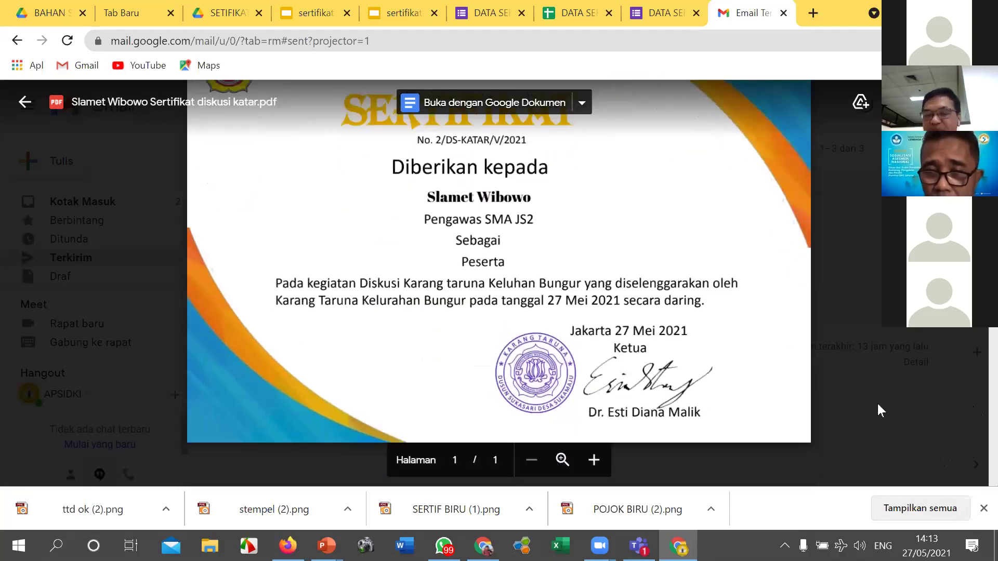
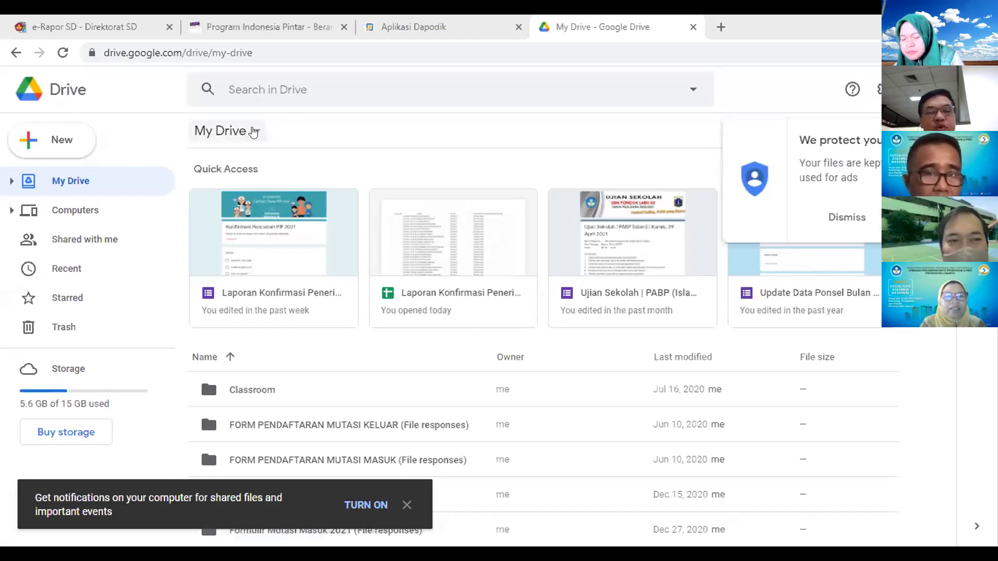
# Step: Add a new folder named SERTIFIKAT to My Drive
pyautogui.click(62, 140)
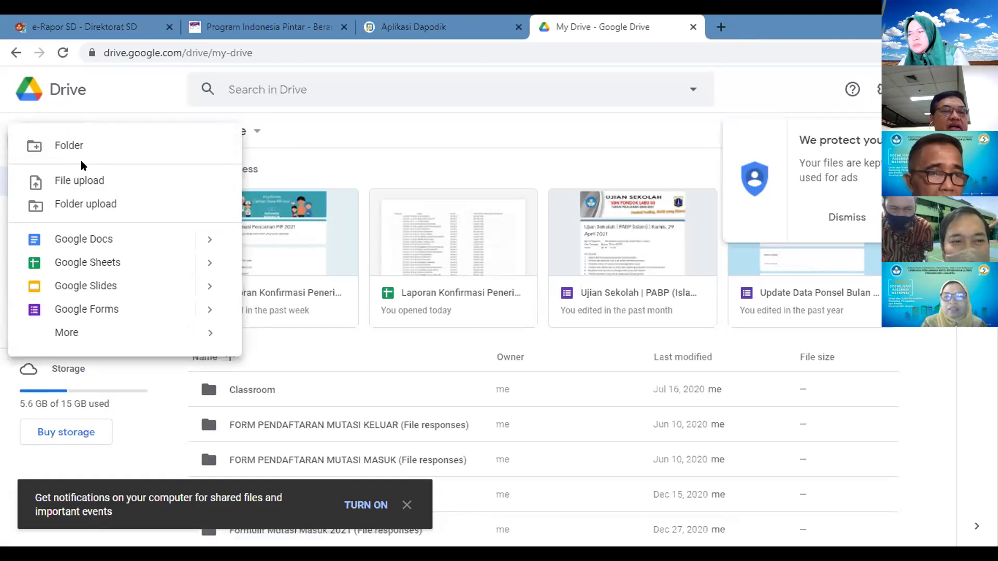
pyautogui.click(66, 147)
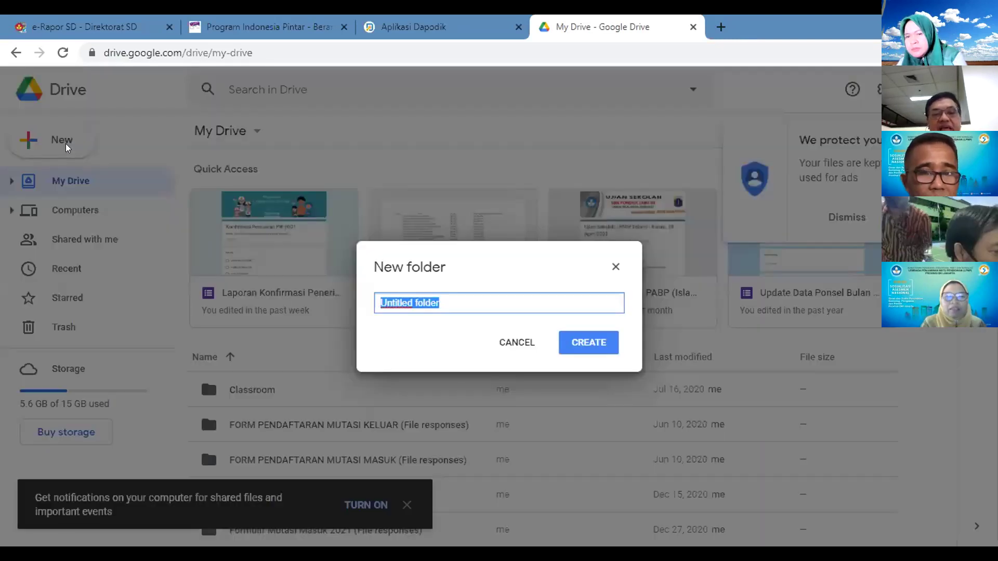
pyautogui.write('Ser')
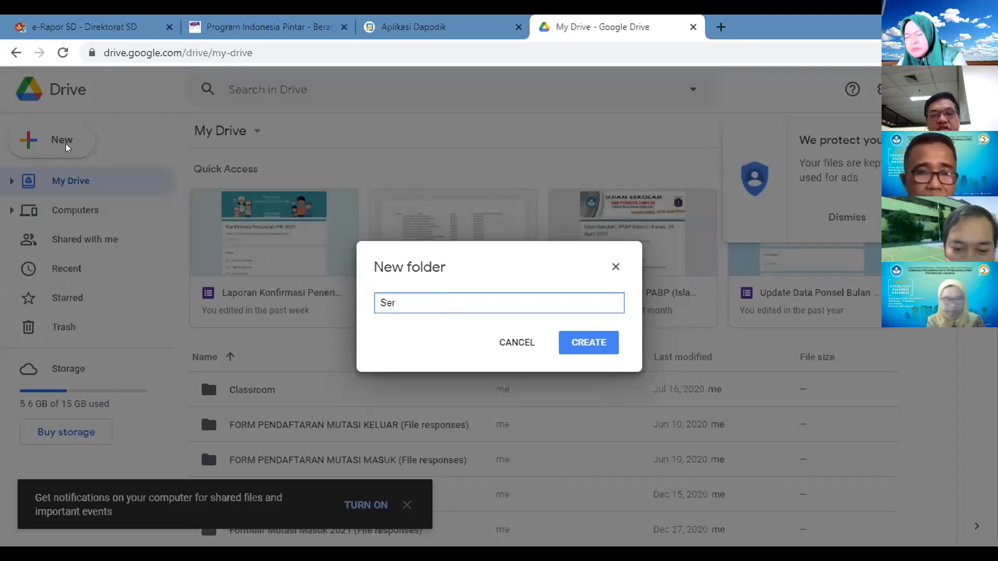
pyautogui.write('tifikat')
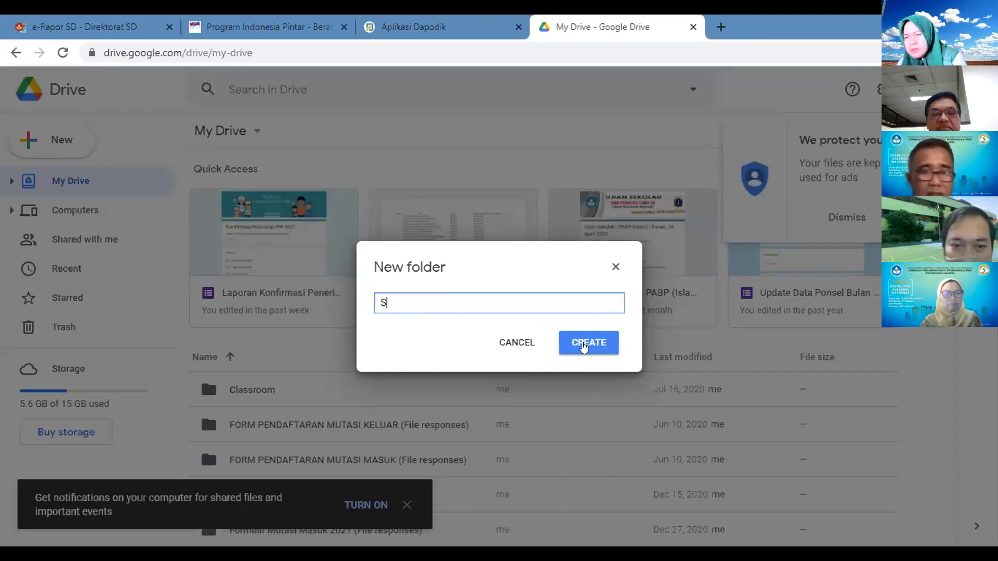
pyautogui.write('ERT')
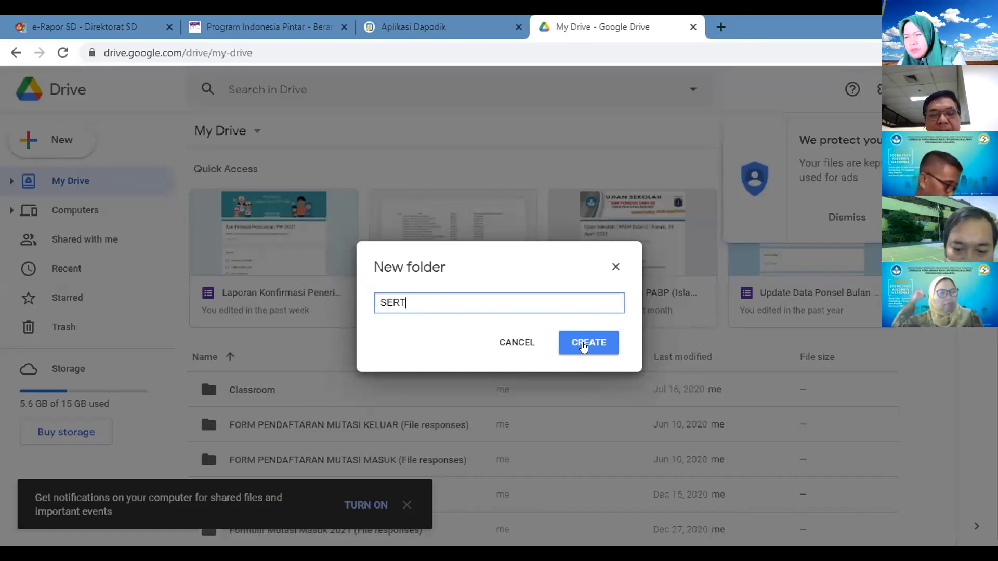
pyautogui.write('IFIKAT')
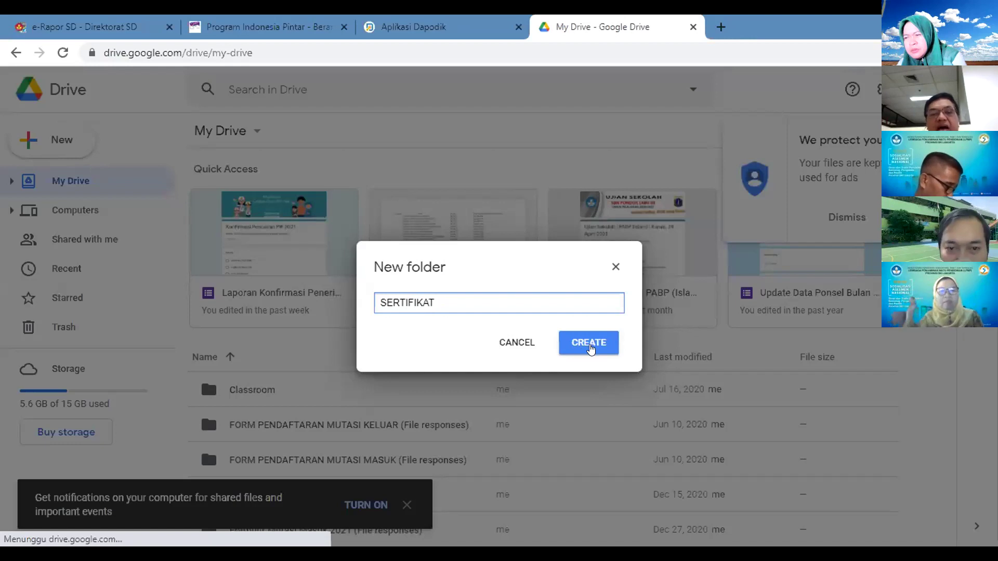
pyautogui.click(589, 345)
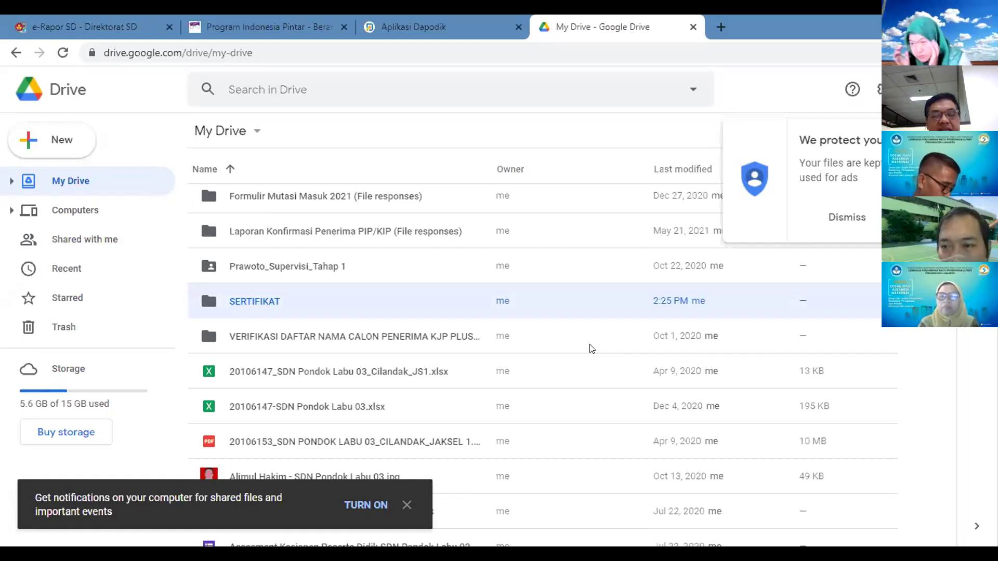
# Step: Upload desain sertifikat.pptx from Removable Disk (E:) into the SERTIFIKAT folder
pyautogui.doubleClick(253, 304)
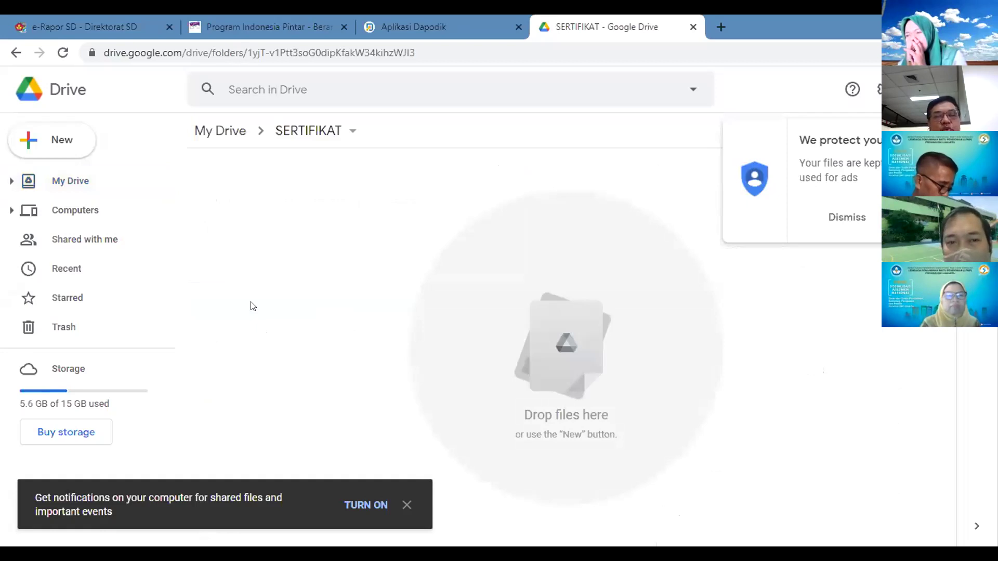
pyautogui.click(52, 149)
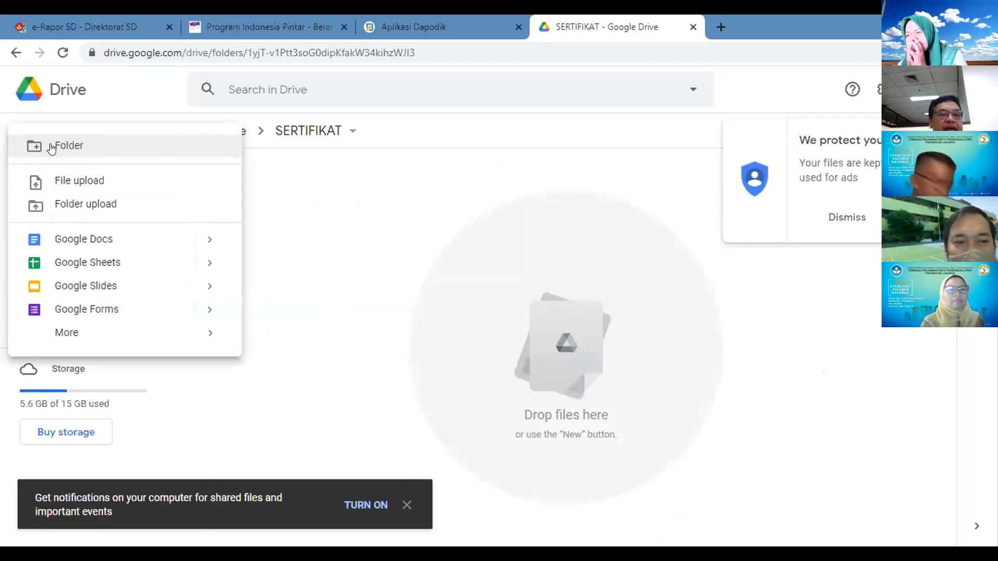
pyautogui.click(67, 185)
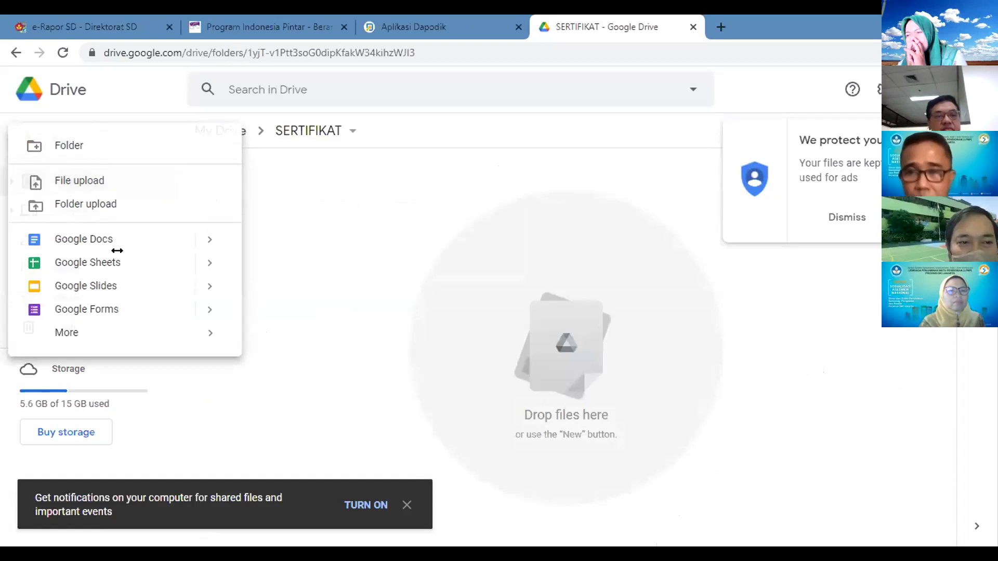
pyautogui.click(98, 265)
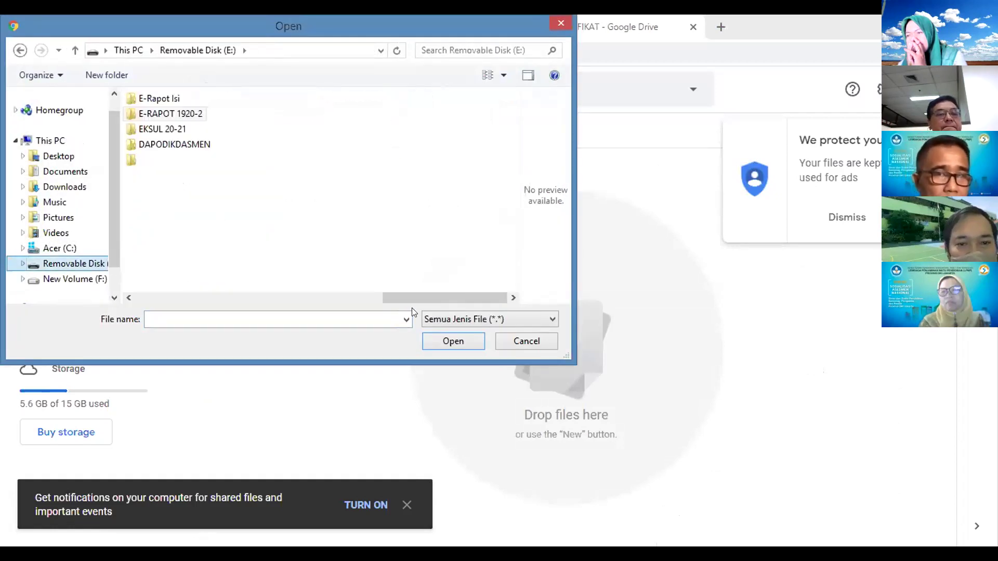
pyautogui.click(434, 321)
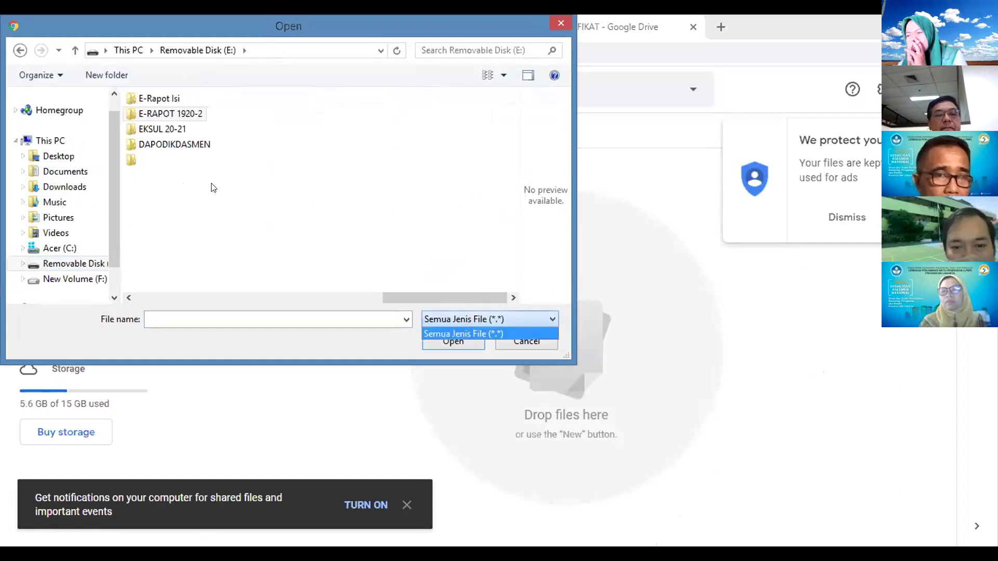
pyautogui.click(157, 243)
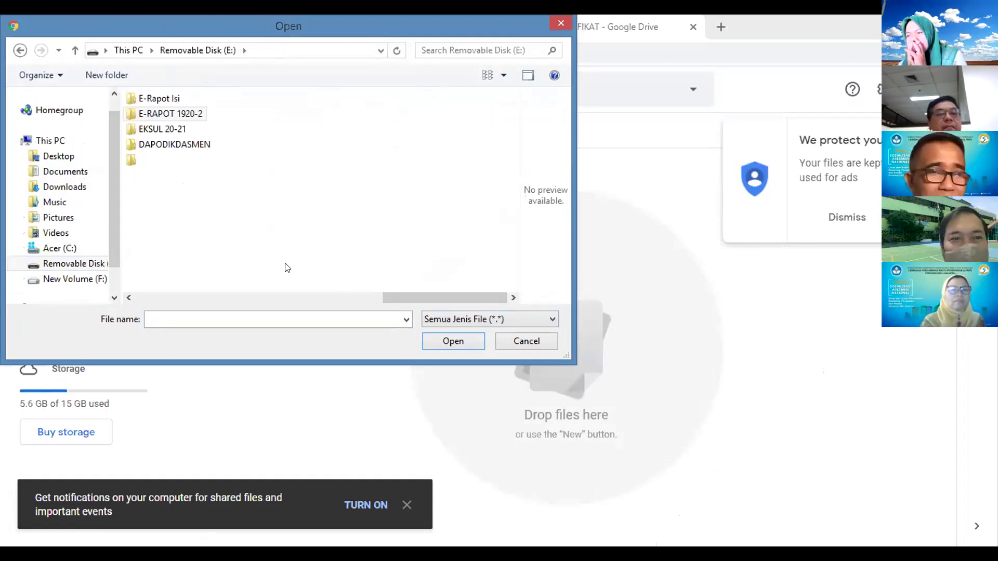
pyautogui.click(83, 361)
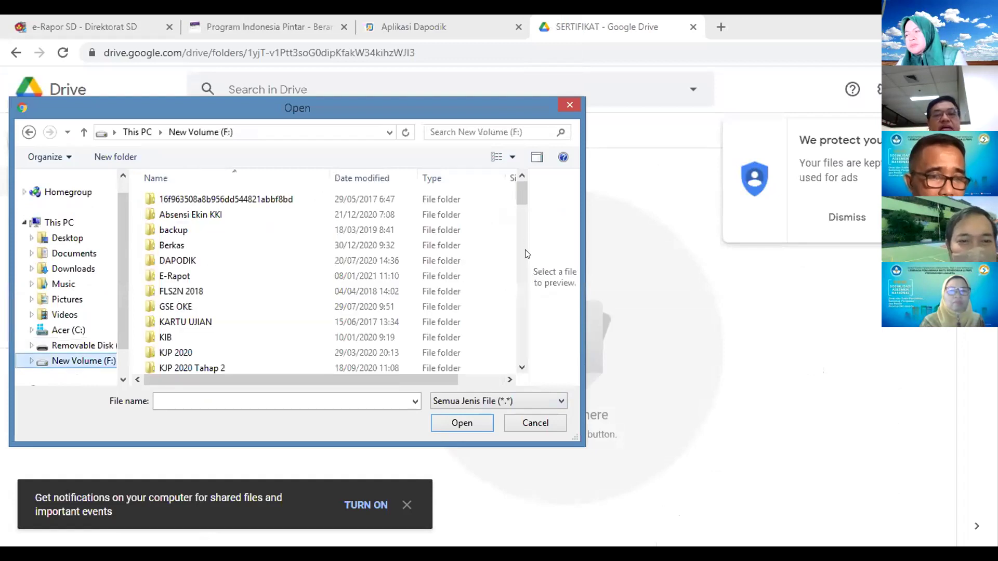
pyautogui.scroll(-5, 525, 258)
pyautogui.scroll(-4, 4, 369)
pyautogui.click(63, 346)
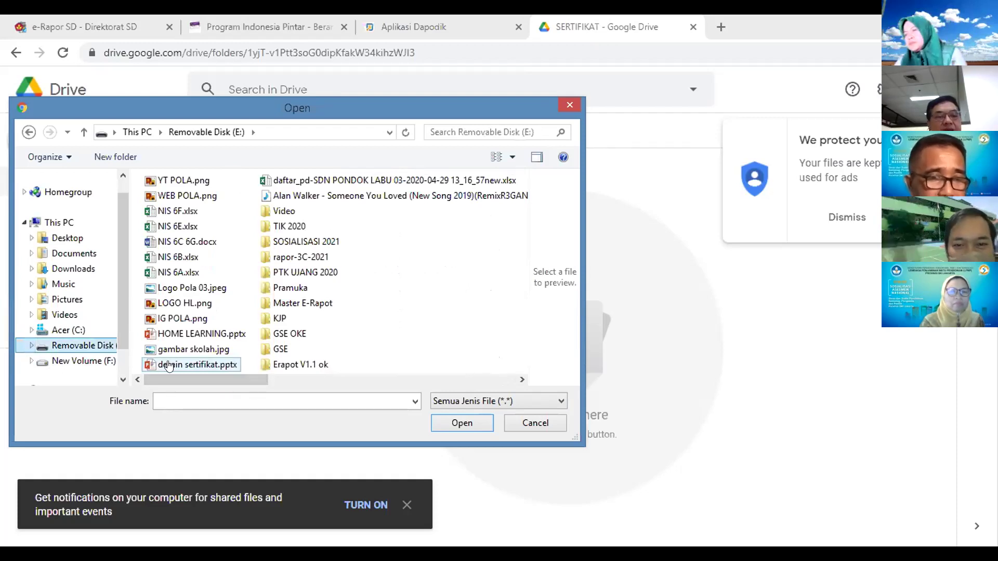
pyautogui.doubleClick(168, 366)
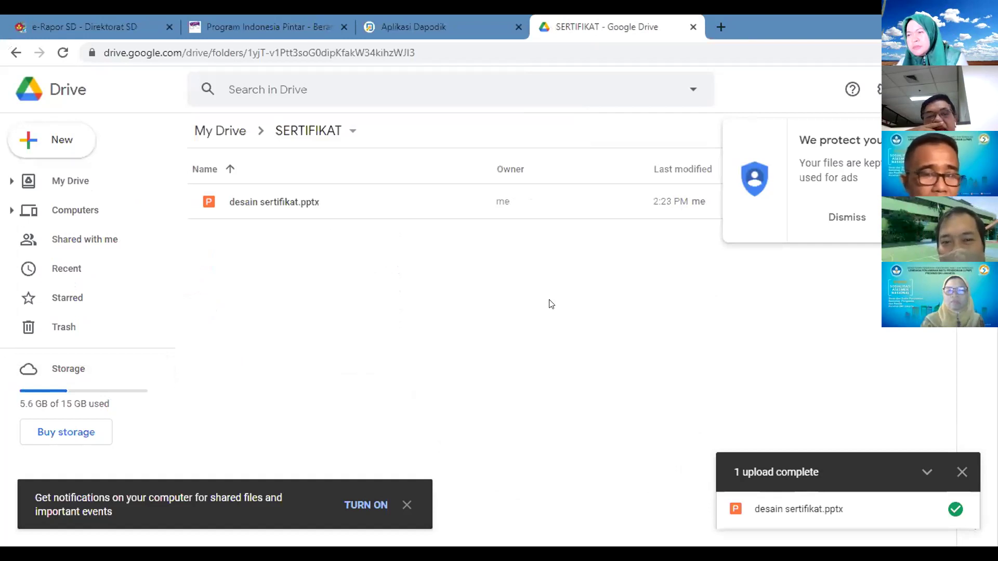
# Step: Open desain sertifikat.pptx and save it as a Google Slides presentation
pyautogui.doubleClick(296, 201)
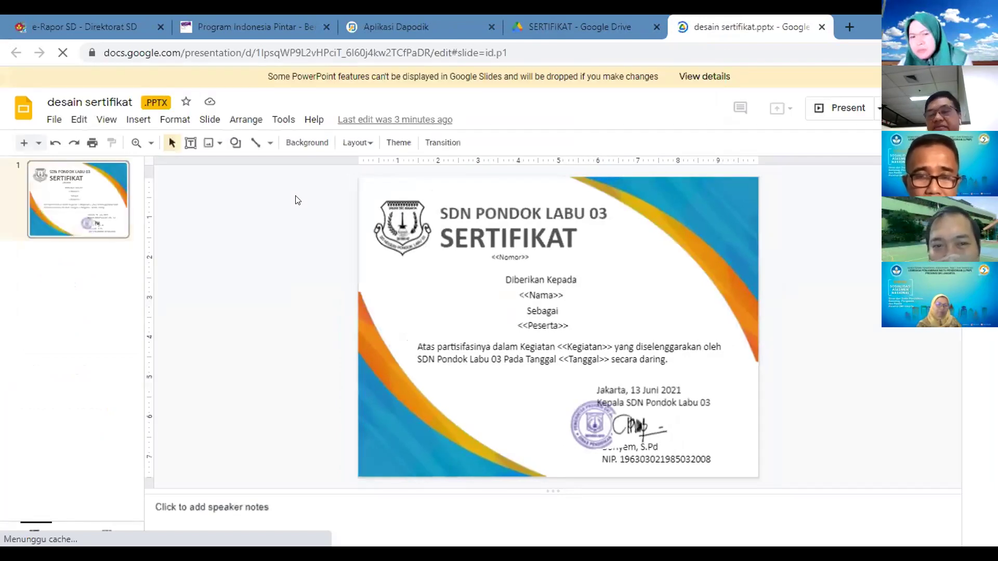
pyautogui.click(53, 120)
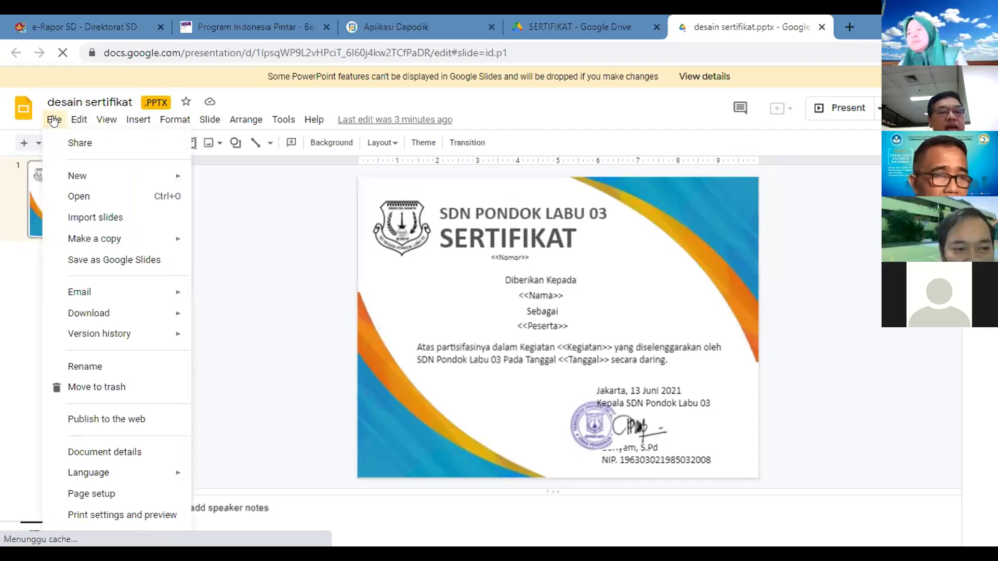
pyautogui.click(130, 260)
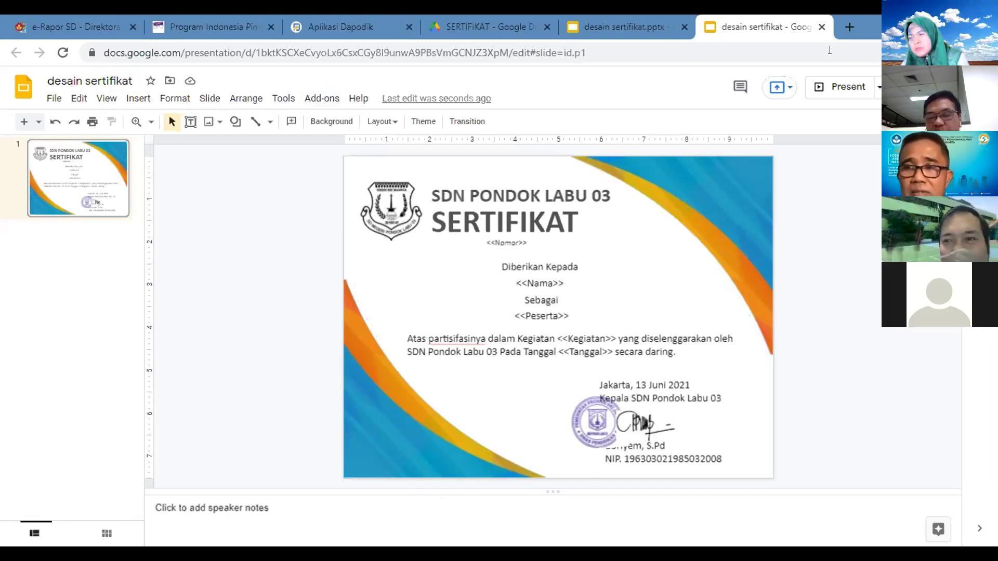
# Step: Search for 'google forms' in a new tab and go to the Google Forms home page
pyautogui.click(847, 27)
pyautogui.write('Google.co.id')
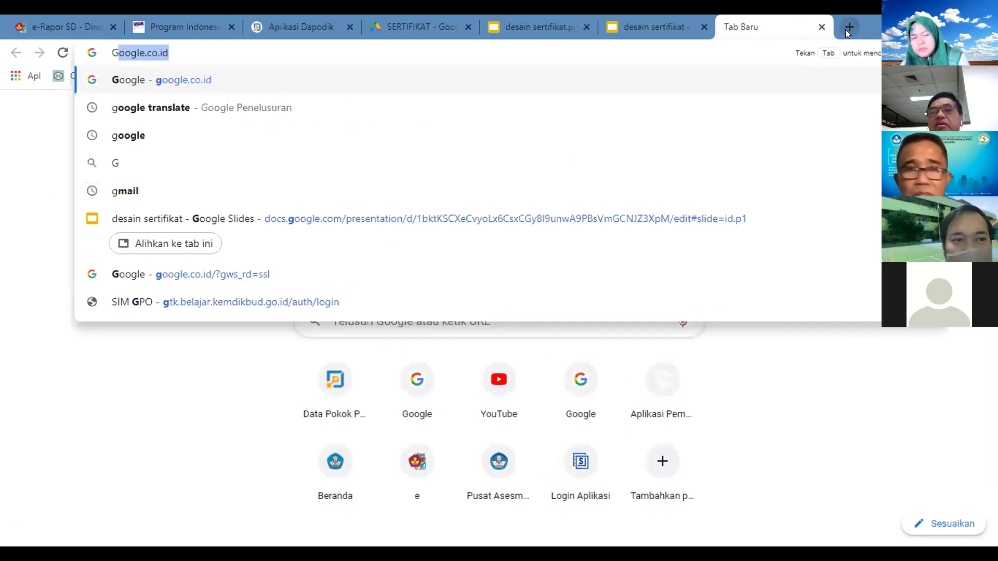
pyautogui.press('End')
pyautogui.press('BackSpace')
pyautogui.press('BackSpace')
pyautogui.press('BackSpace')
pyautogui.press('BackSpace')
pyautogui.press('BackSpace')
pyautogui.press('BackSpace')
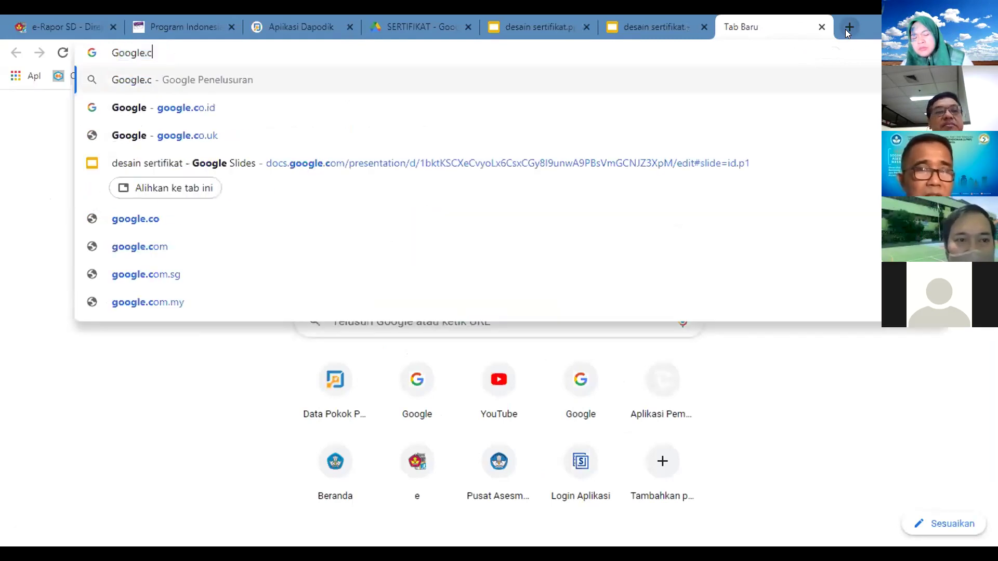
pyautogui.write('FOR')
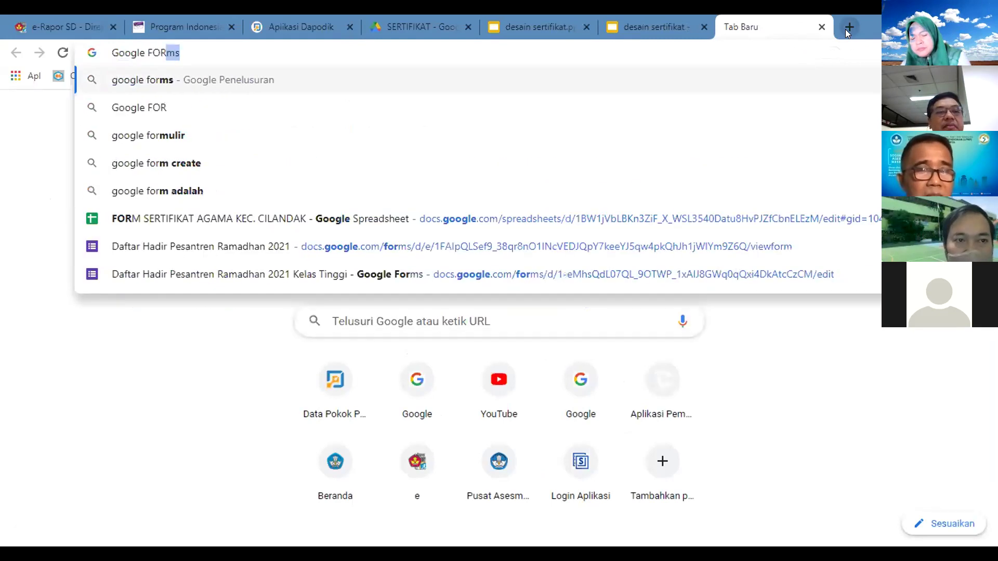
pyautogui.press('Return')
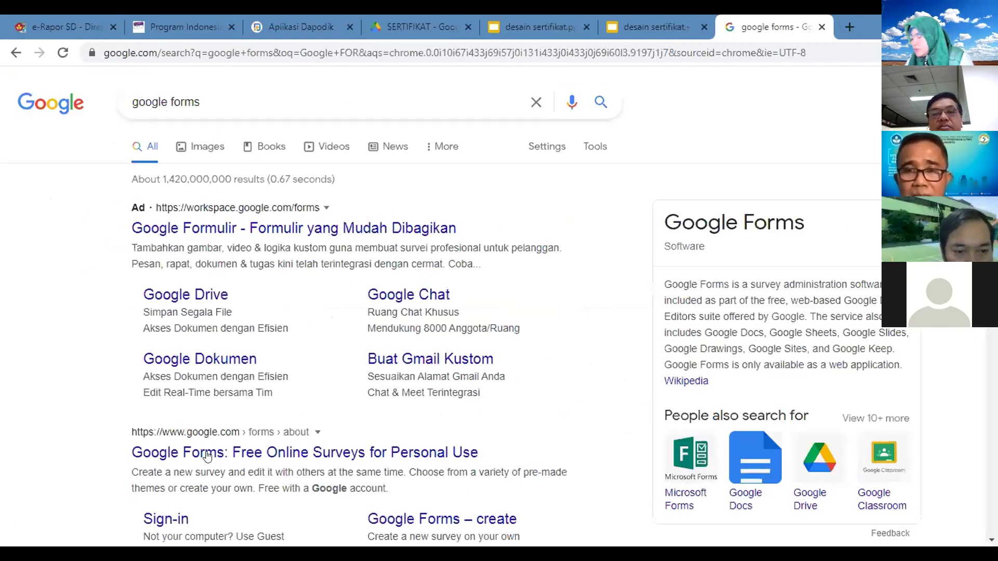
pyautogui.click(207, 454)
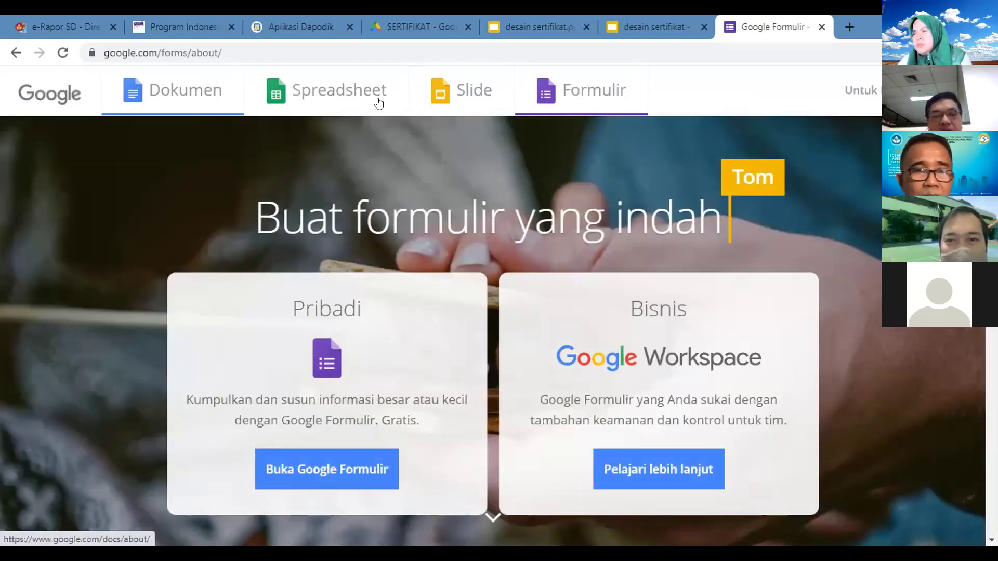
pyautogui.click(590, 92)
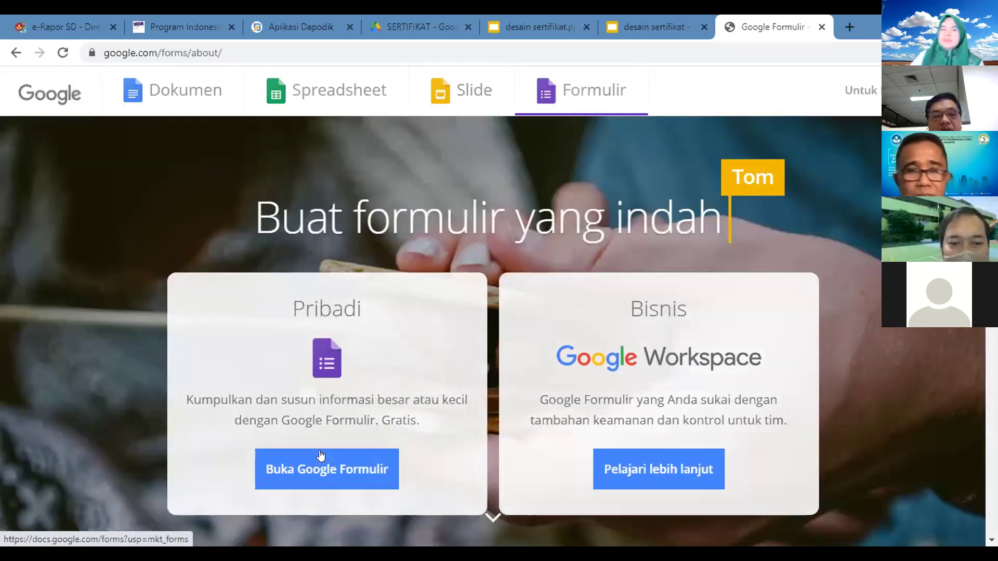
pyautogui.click(321, 455)
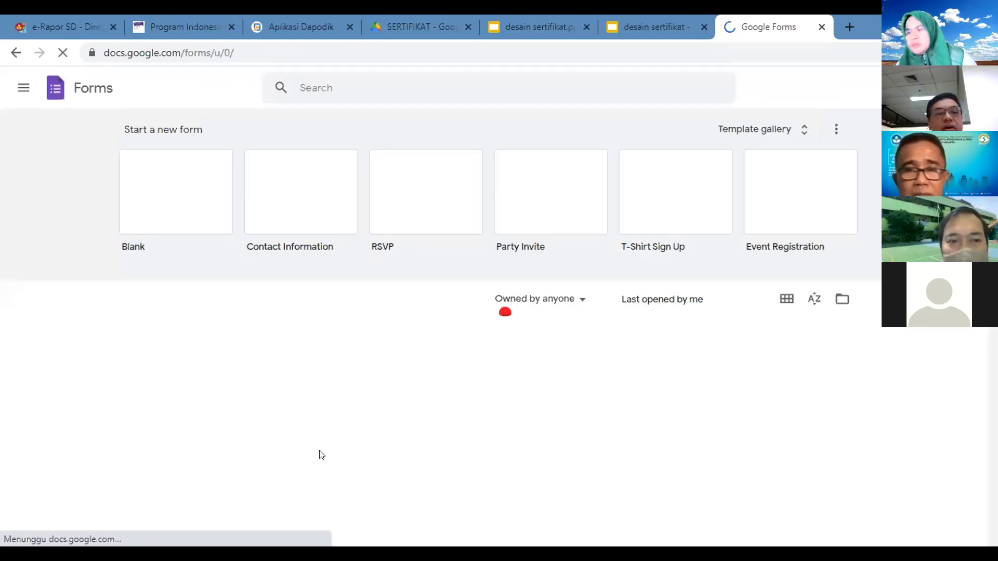
# Step: Start a blank form titled ISI DATA SERTIFIKAT
pyautogui.click(146, 202)
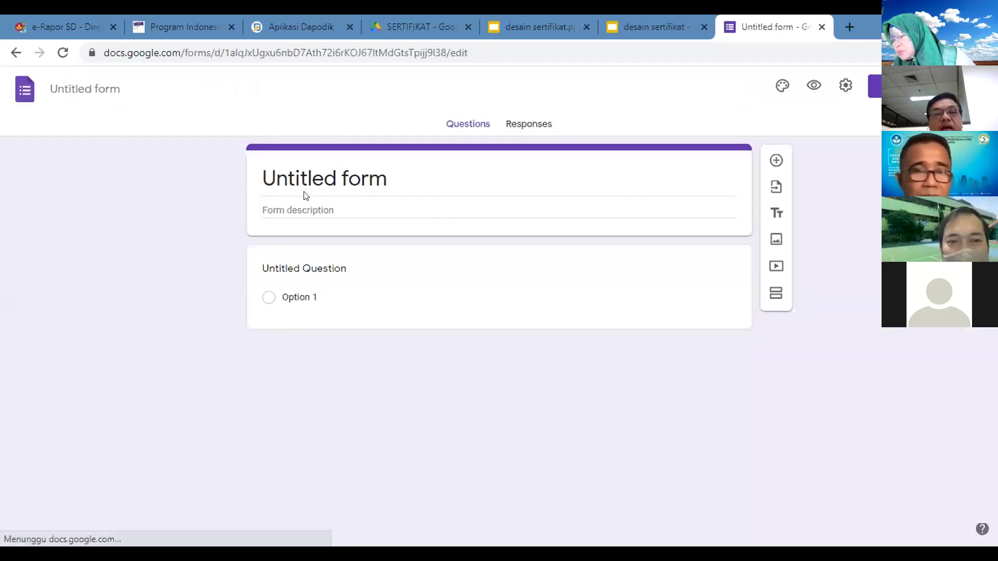
pyautogui.click(305, 176)
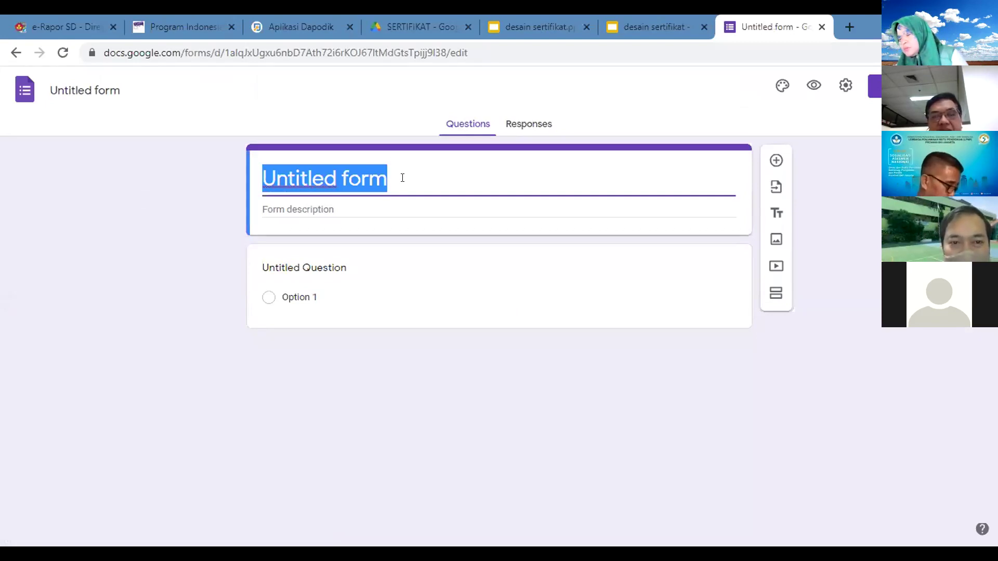
pyautogui.write('SE')
pyautogui.doubleClick(335, 174)
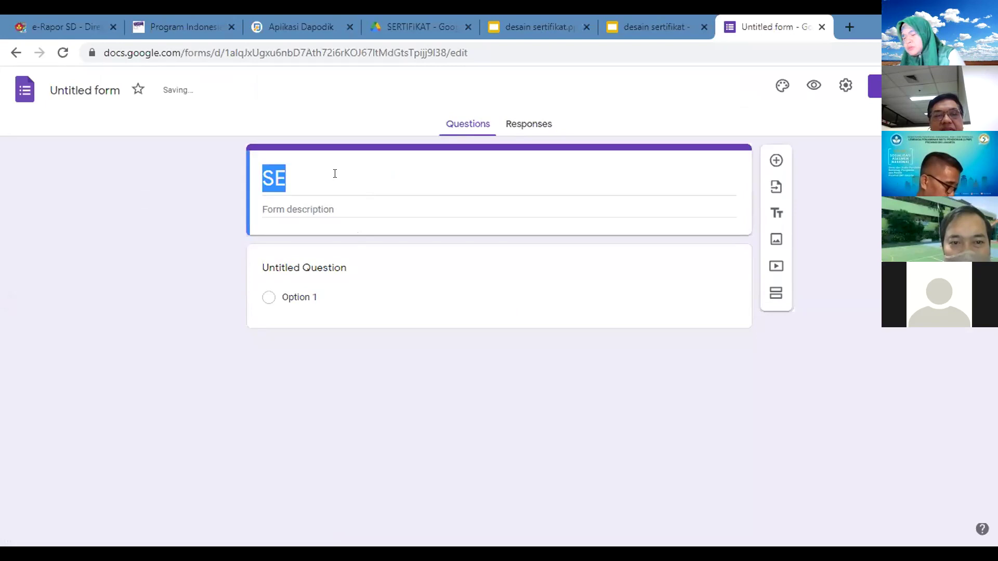
pyautogui.write('ISIA')
pyautogui.press('BackSpace')
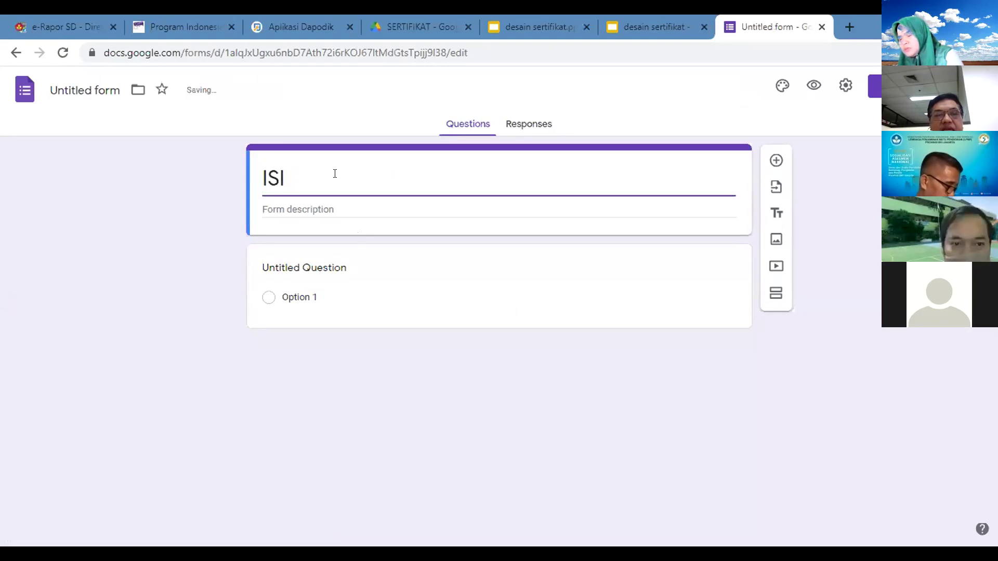
pyautogui.write('SERT')
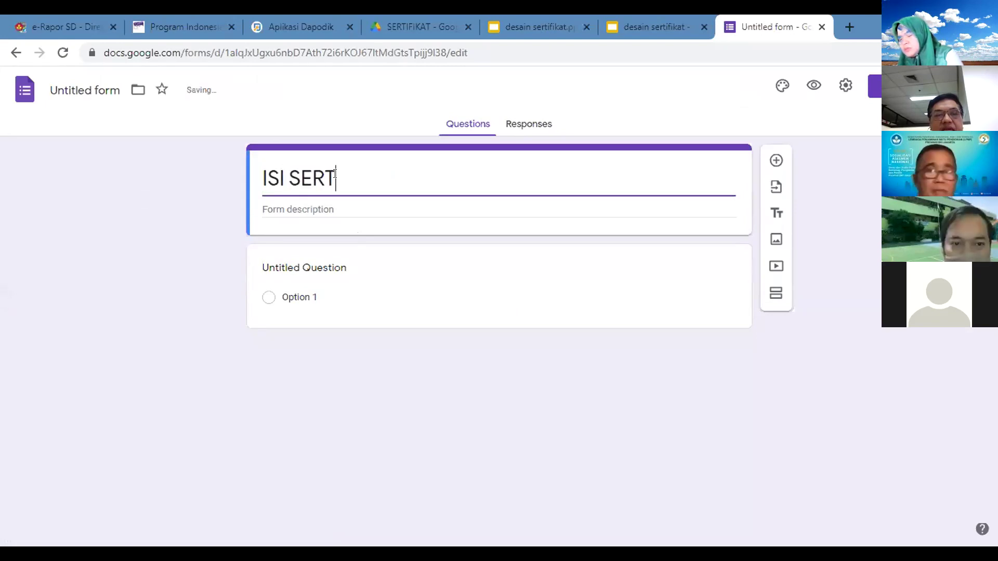
pyautogui.press('BackSpace')
pyautogui.press('BackSpace')
pyautogui.press('BackSpace')
pyautogui.press('BackSpace')
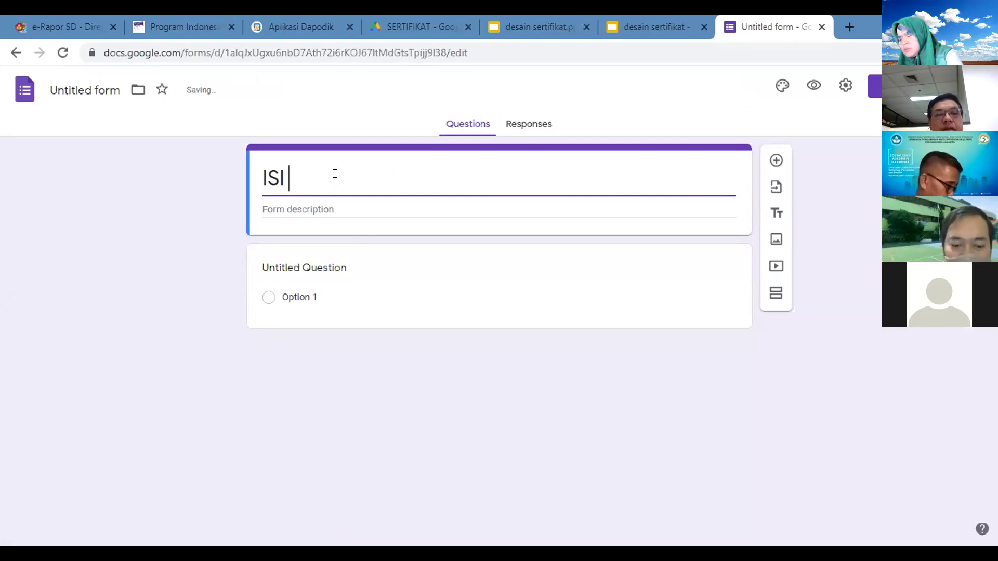
pyautogui.write('DATA SERTIFIKAT')
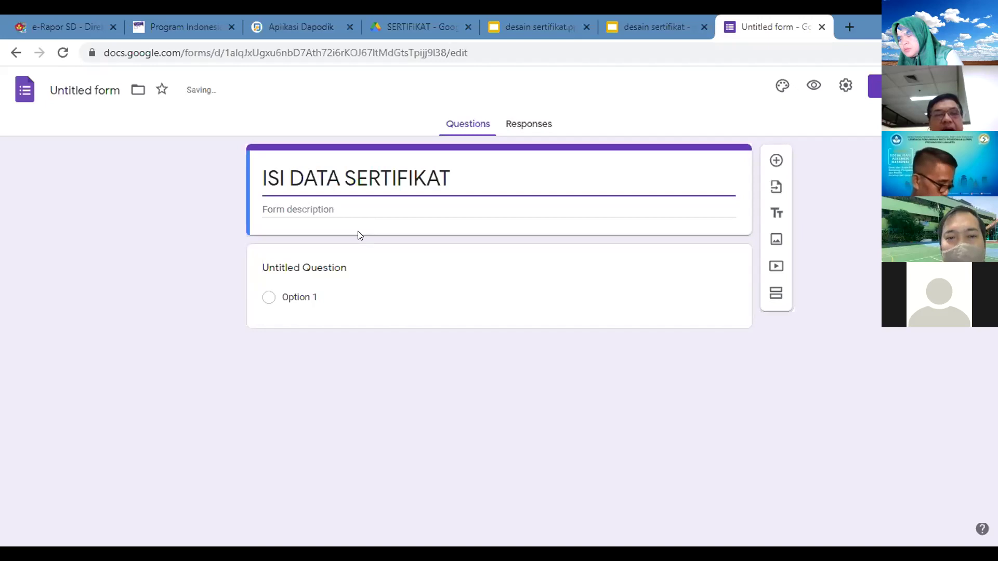
pyautogui.click(322, 267)
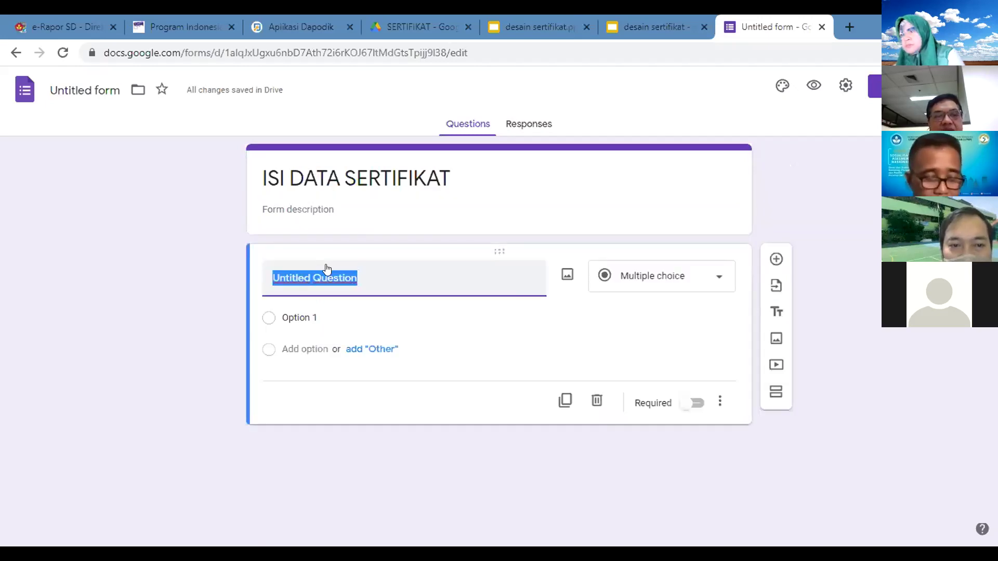
pyautogui.click(78, 92)
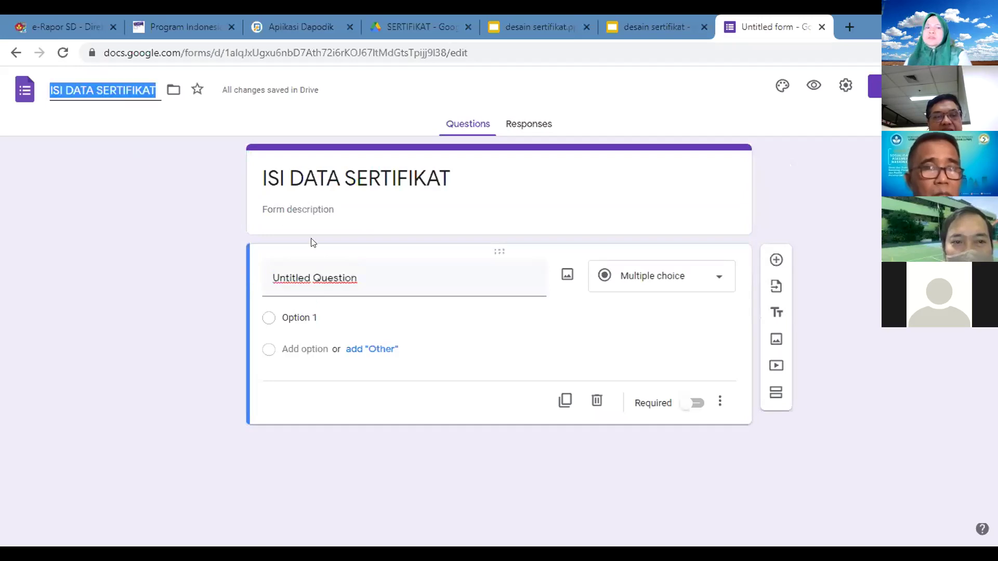
# Step: Rename the first question to Nama and make it required
pyautogui.click(346, 279)
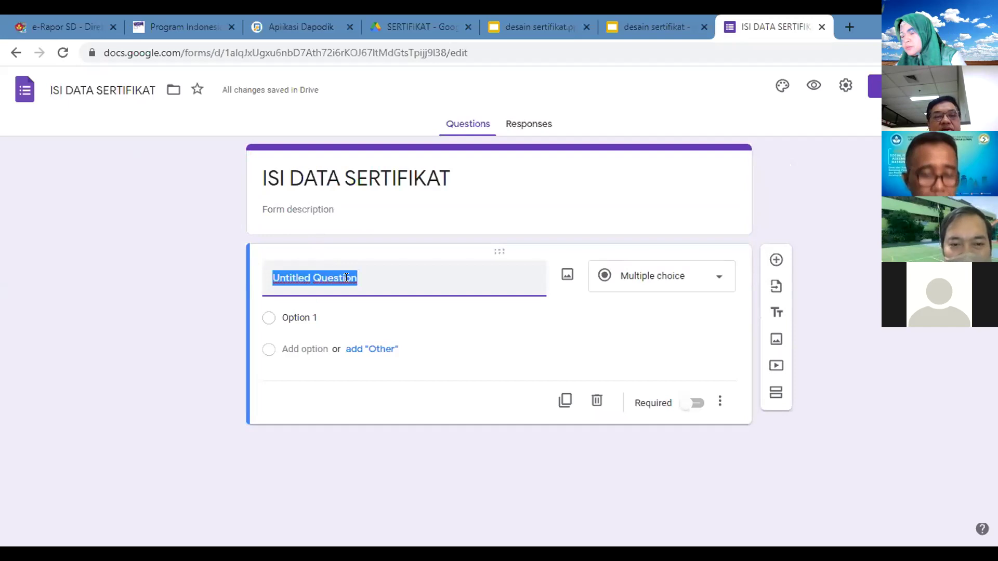
pyautogui.write('NAMA')
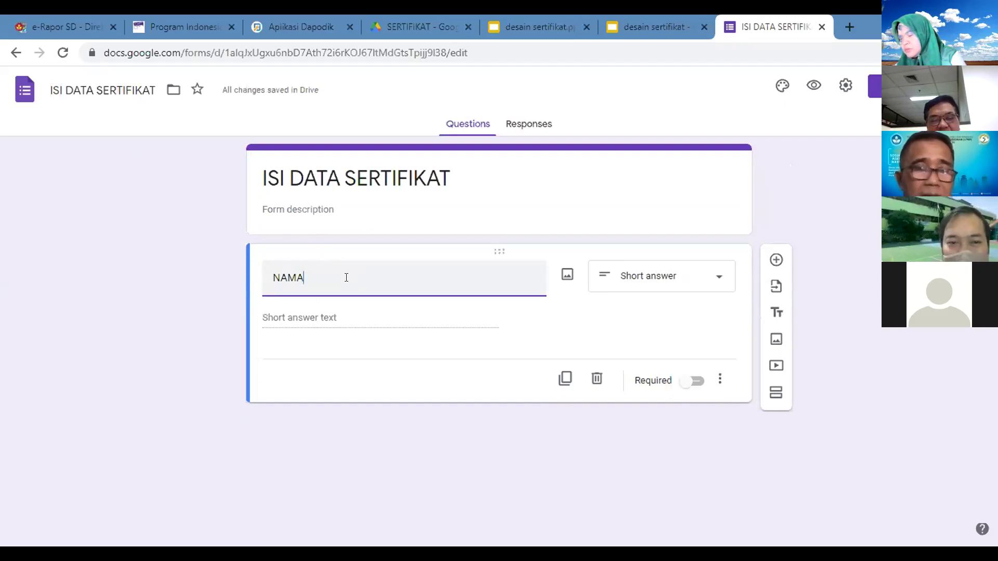
pyautogui.press('BackSpace')
pyautogui.press('BackSpace')
pyautogui.press('BackSpace')
pyautogui.write('AMA')
pyautogui.press('BackSpace')
pyautogui.press('BackSpace')
pyautogui.press('BackSpace')
pyautogui.write('ama')
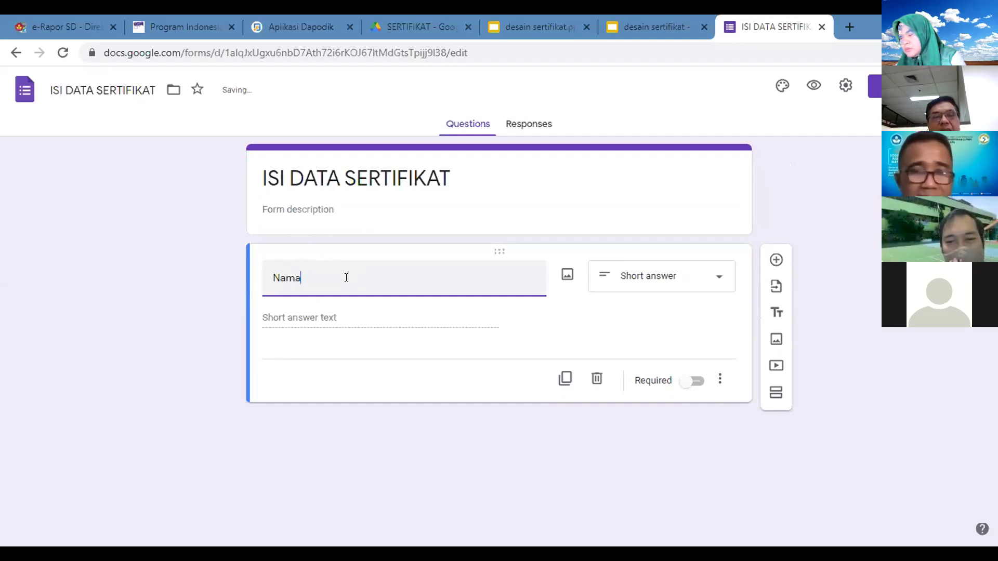
pyautogui.click(687, 385)
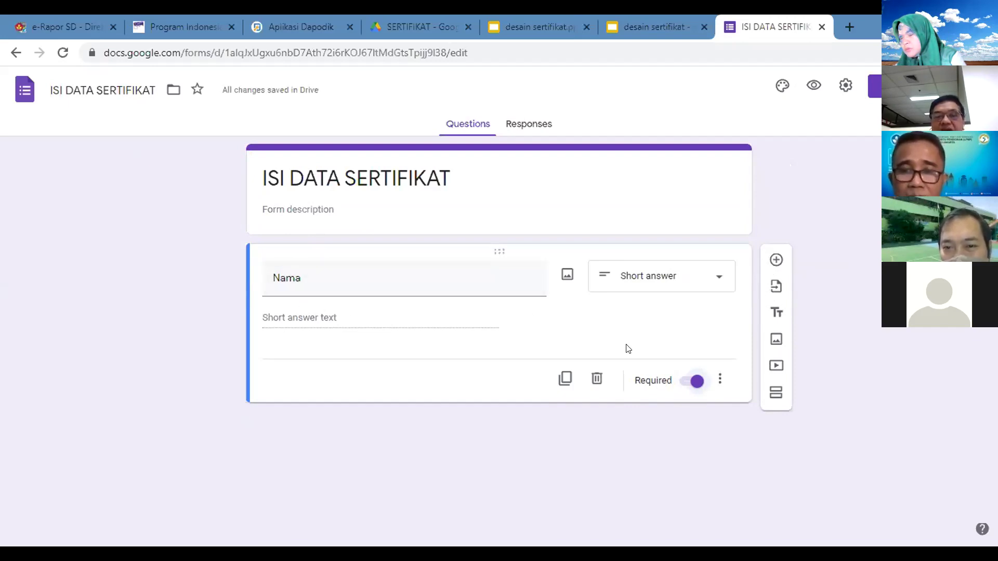
# Step: Give Nama a description asking for the full name with title, plus an example name
pyautogui.click(718, 377)
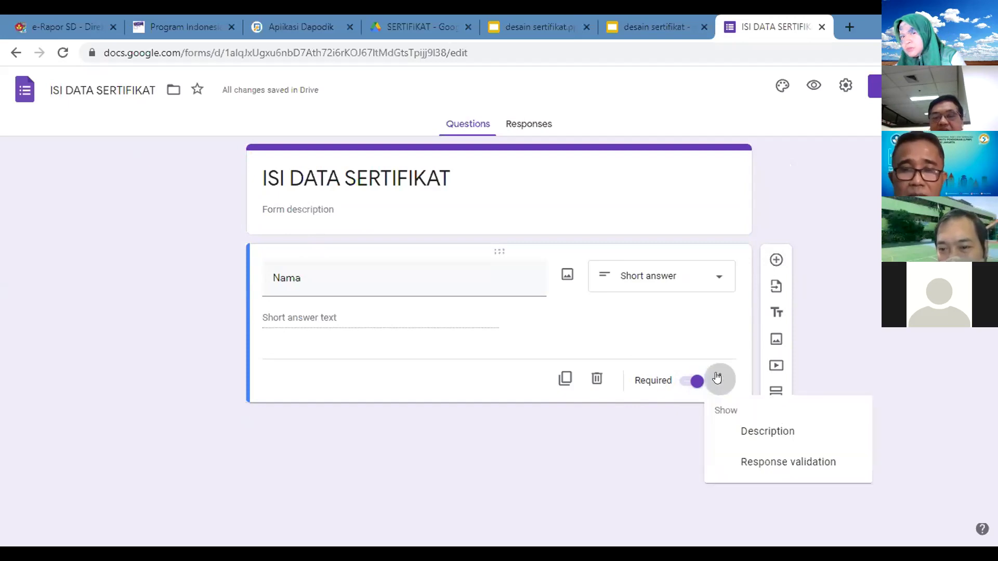
pyautogui.click(742, 431)
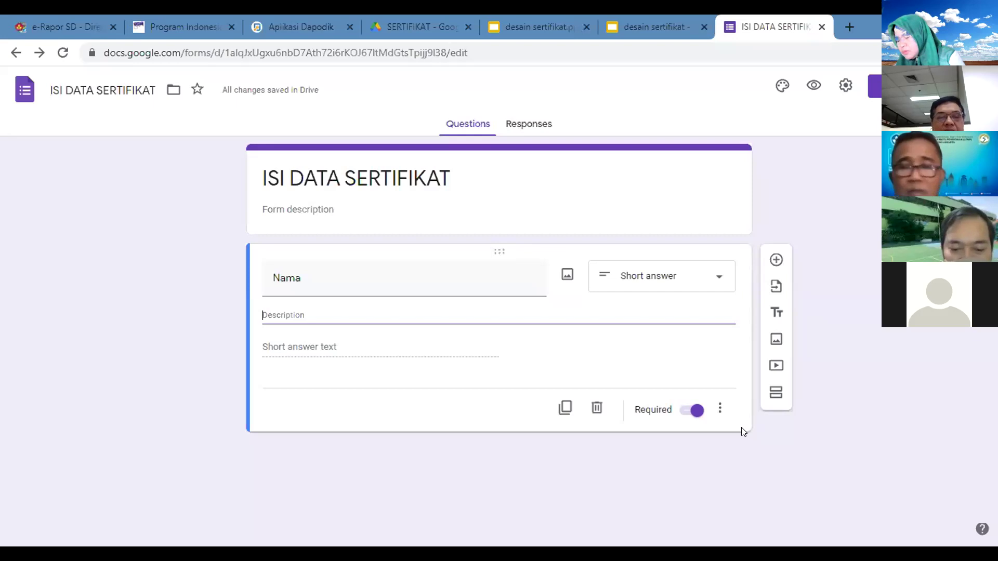
pyautogui.write('Isilah ')
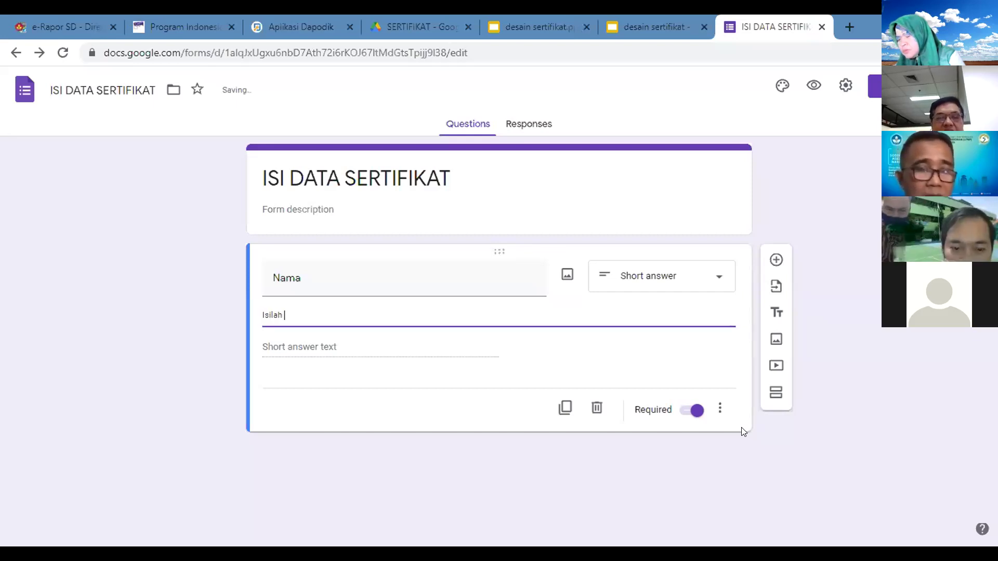
pyautogui.write('Nama leng')
pyautogui.write('kap berser')
pyautogui.write('a')
pyautogui.write('ta gelar')
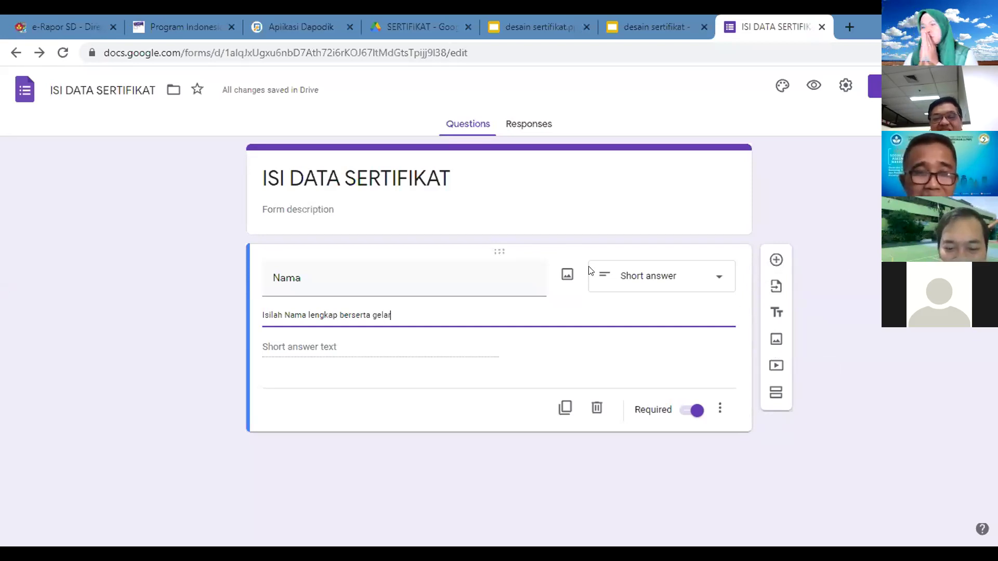
pyautogui.write('Con')
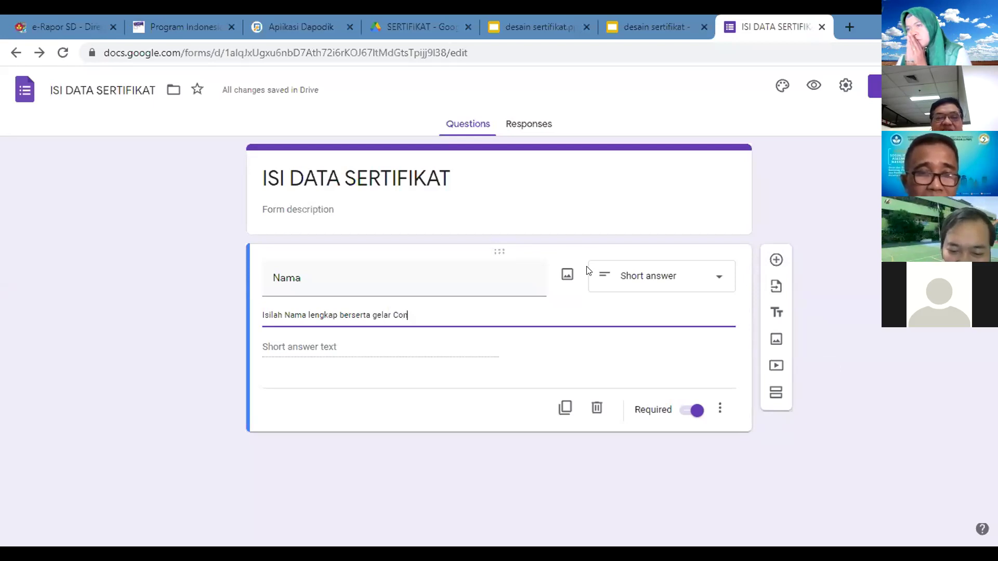
pyautogui.write('toh :')
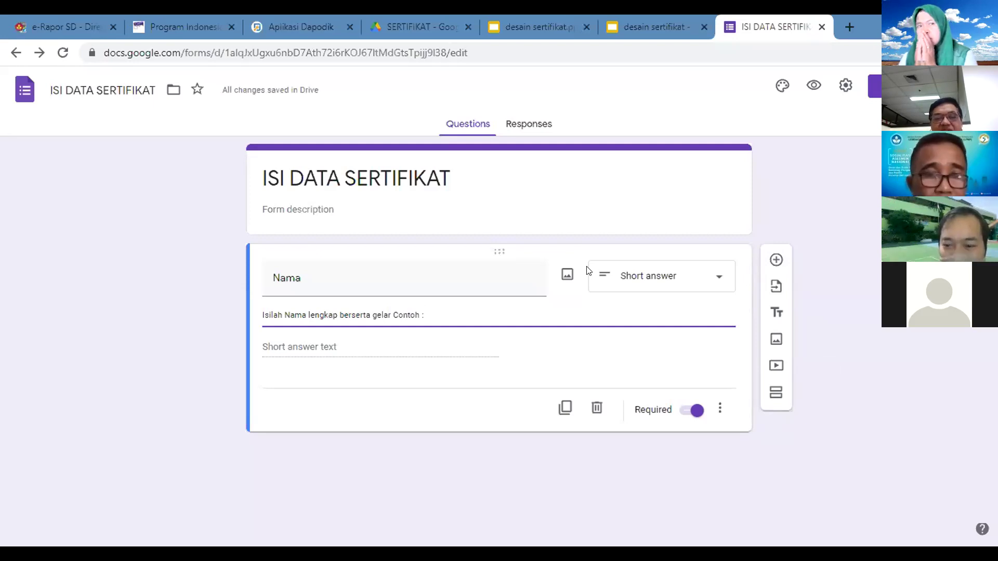
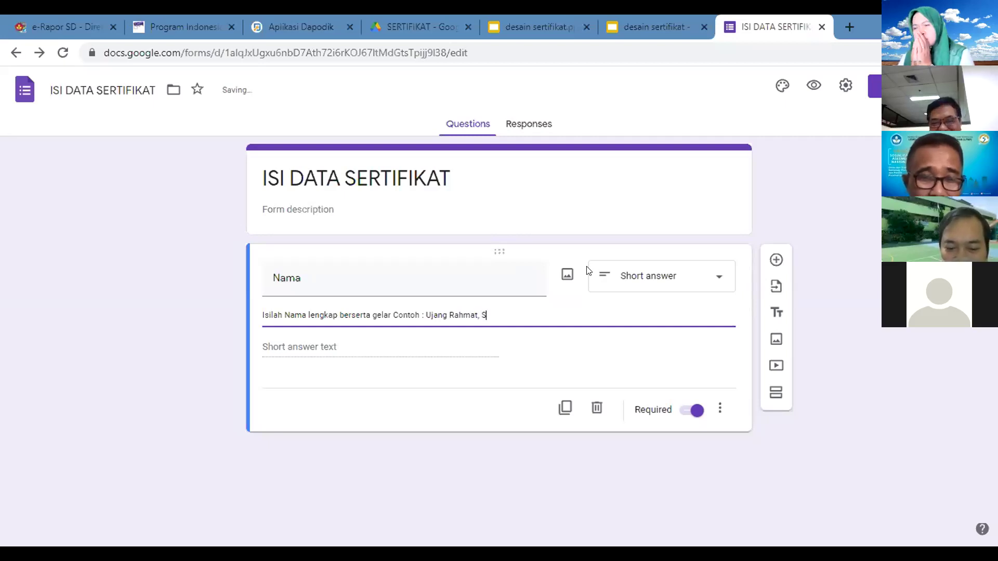
pyautogui.write('.Pd')
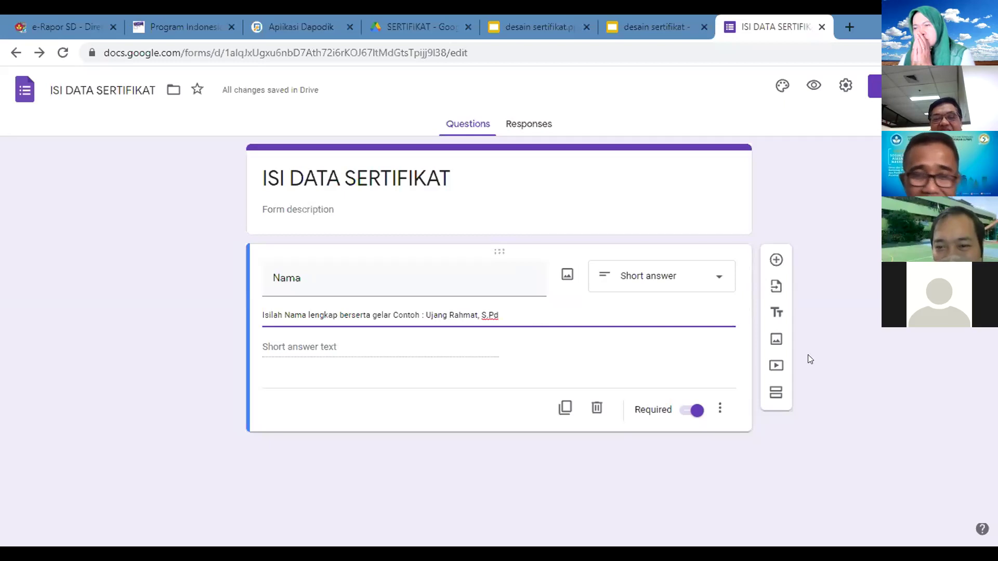
# Step: Add a required Email question below Nama
pyautogui.click(776, 261)
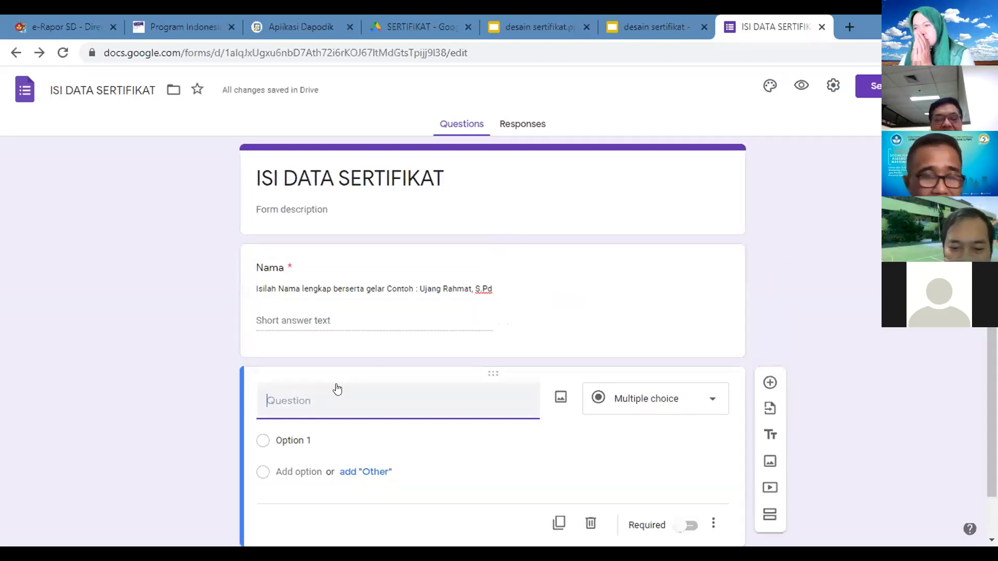
pyautogui.write('E-Mail')
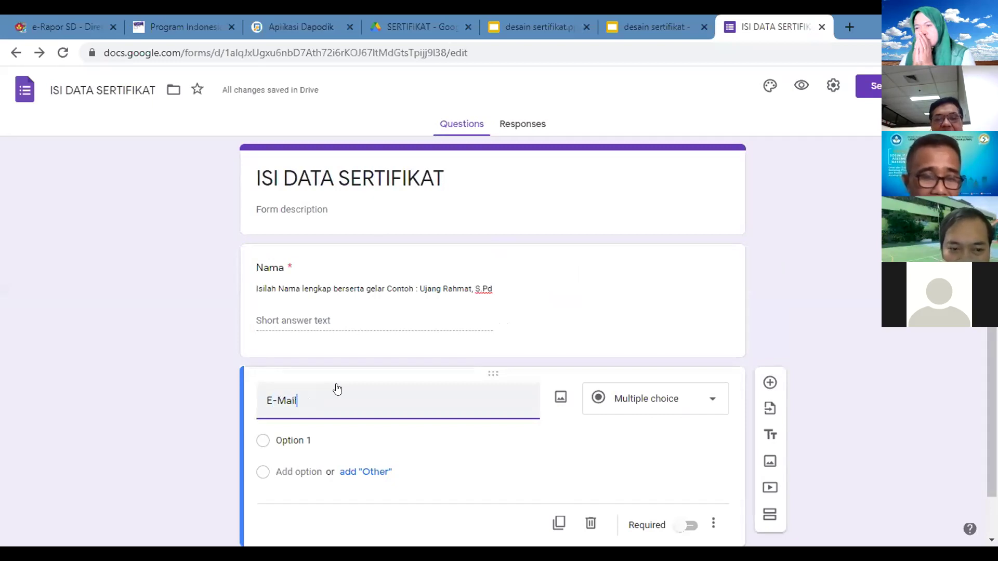
pyautogui.press('BackSpace')
pyautogui.press('BackSpace')
pyautogui.press('BackSpace')
pyautogui.press('BackSpace')
pyautogui.press('BackSpace')
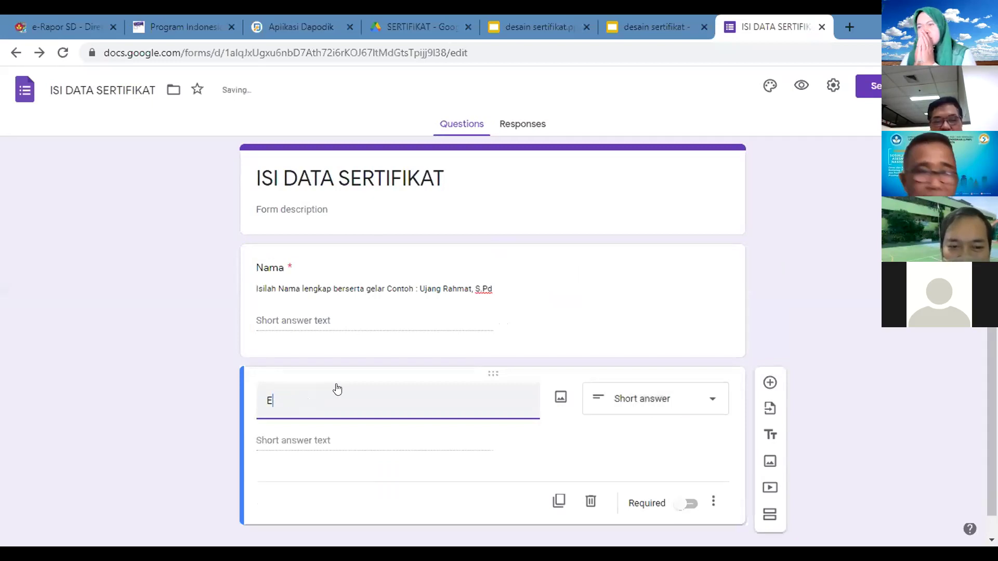
pyautogui.write('mail')
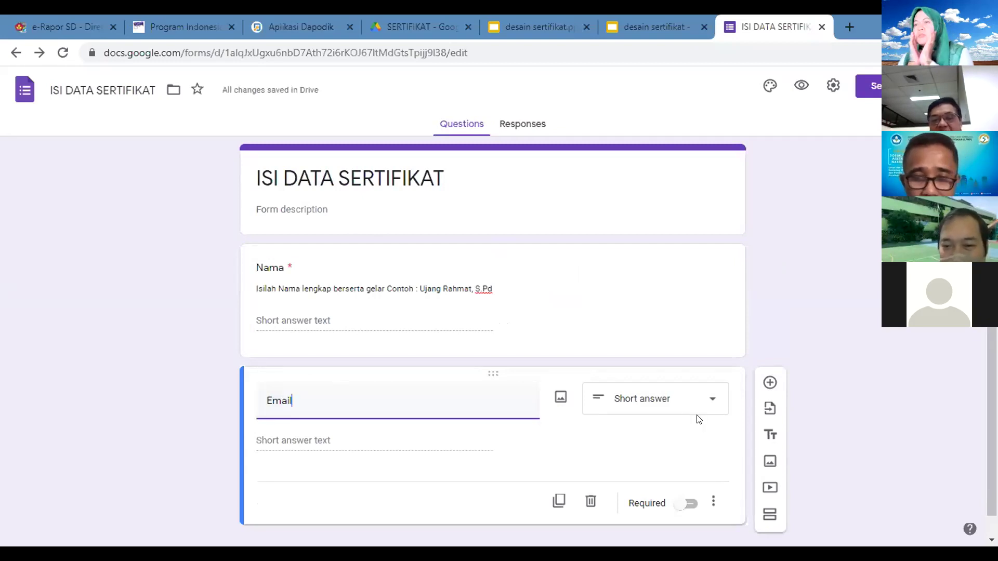
pyautogui.click(688, 507)
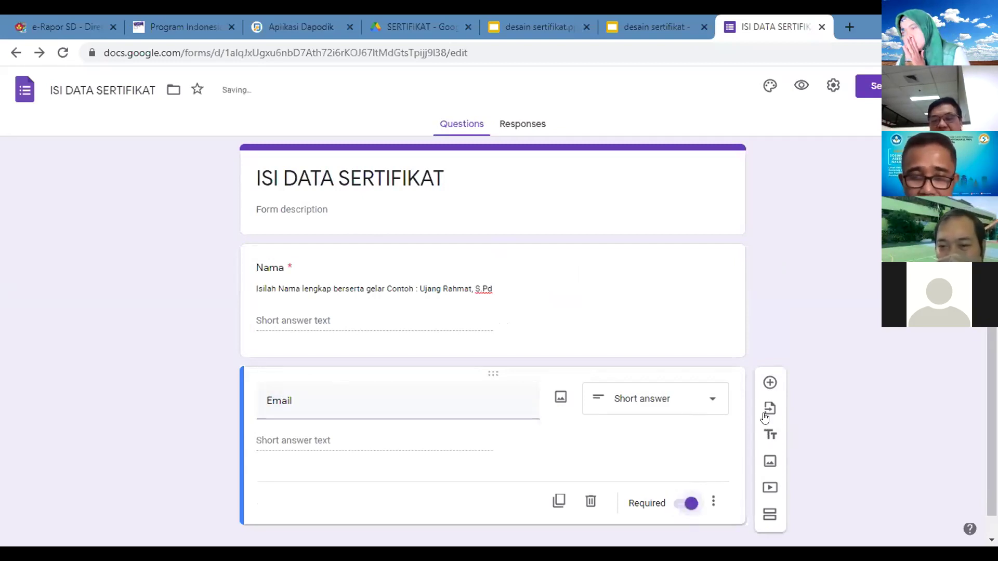
# Step: Add a Tugas question below Email, then delete it
pyautogui.click(769, 383)
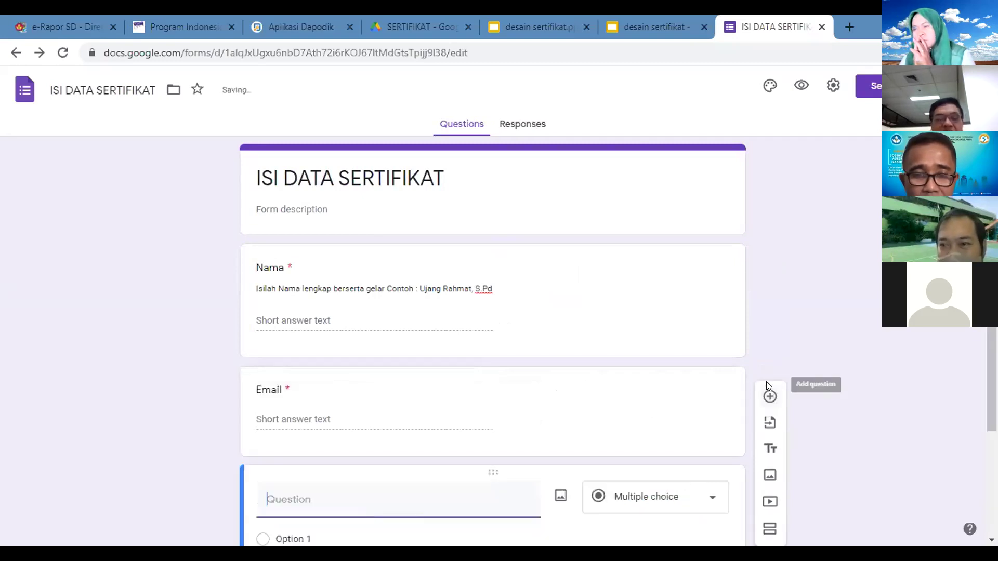
pyautogui.scroll(-1, 493, 338)
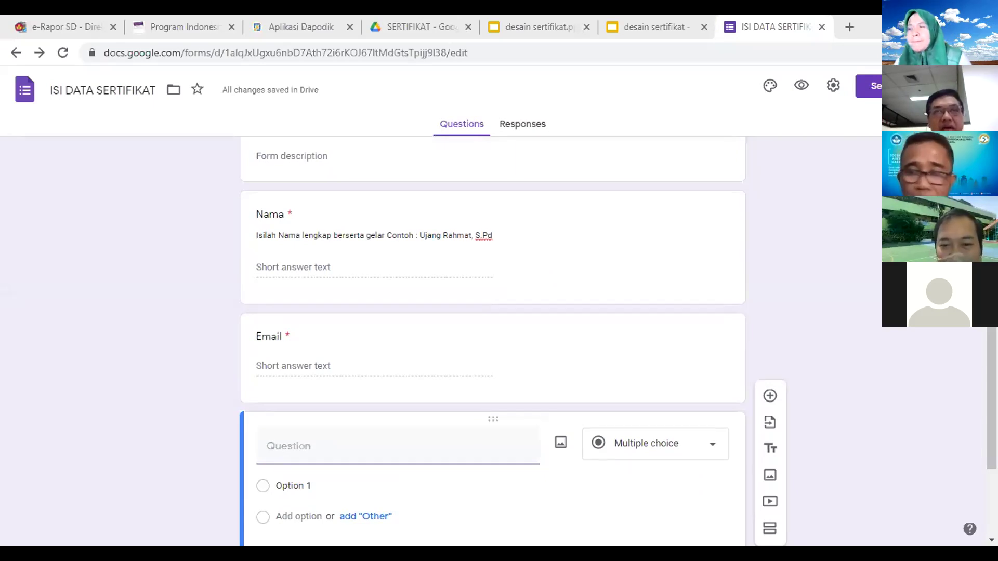
pyautogui.click(308, 435)
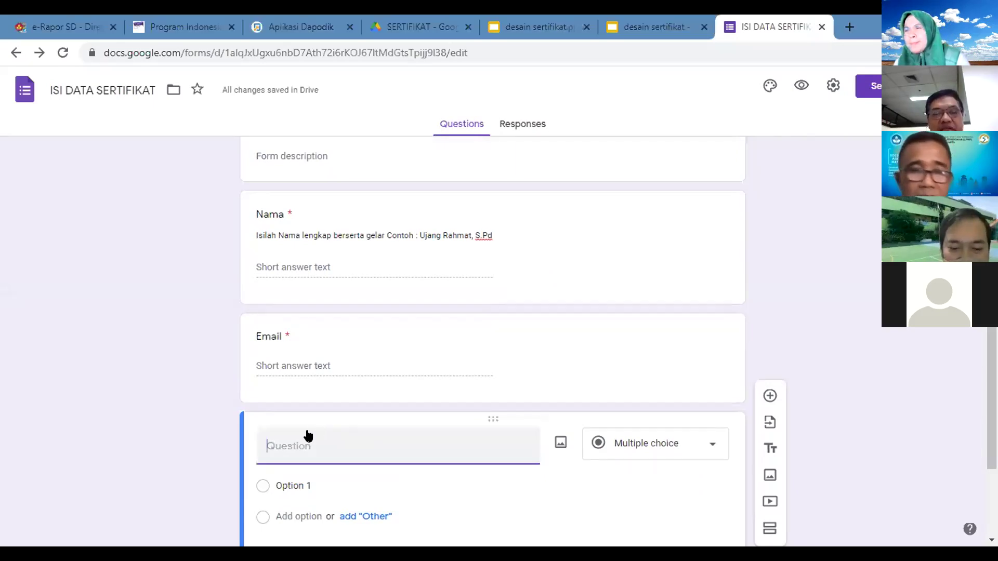
pyautogui.write('T')
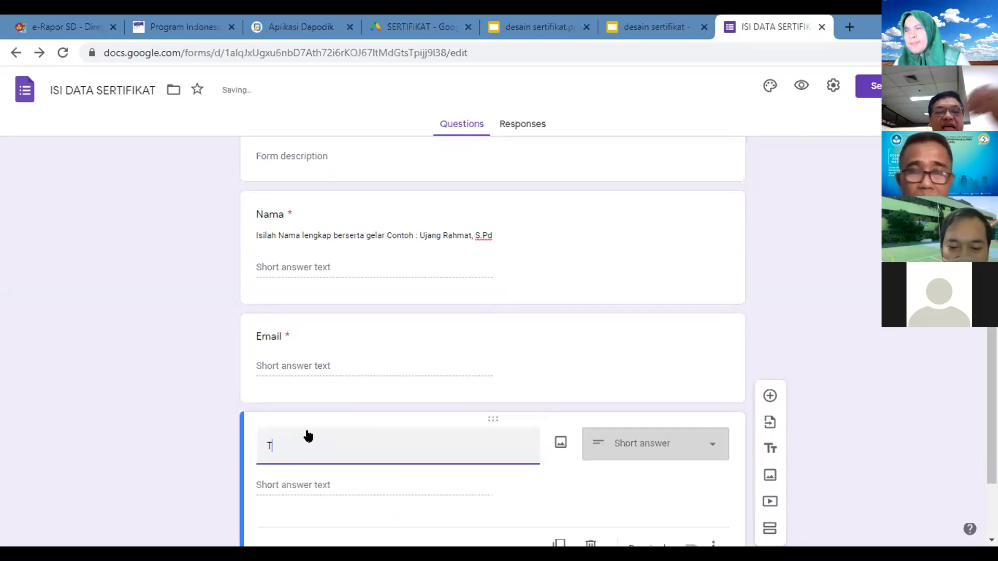
pyautogui.write('ugas')
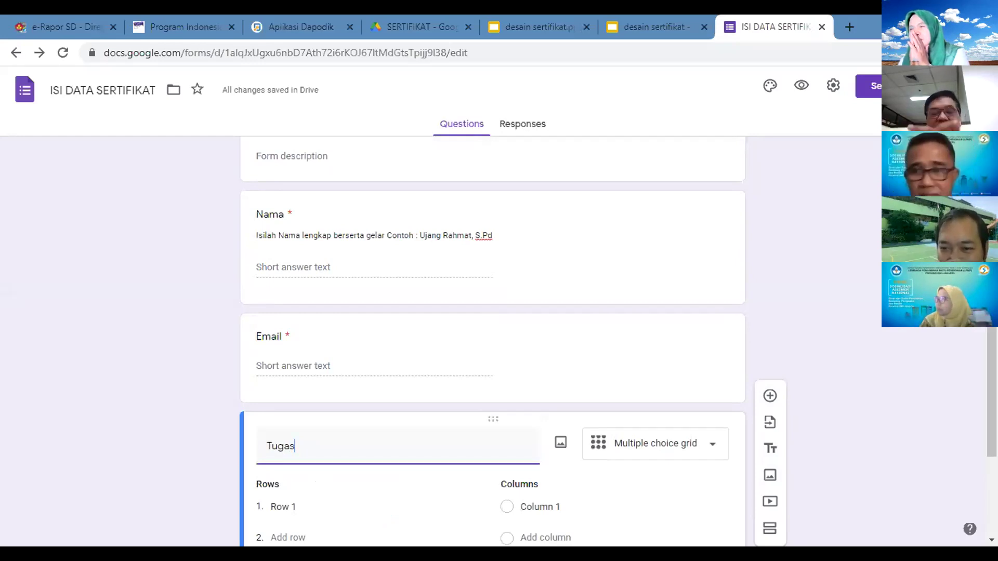
pyautogui.scroll(-2, 740, 446)
pyautogui.click(493, 476)
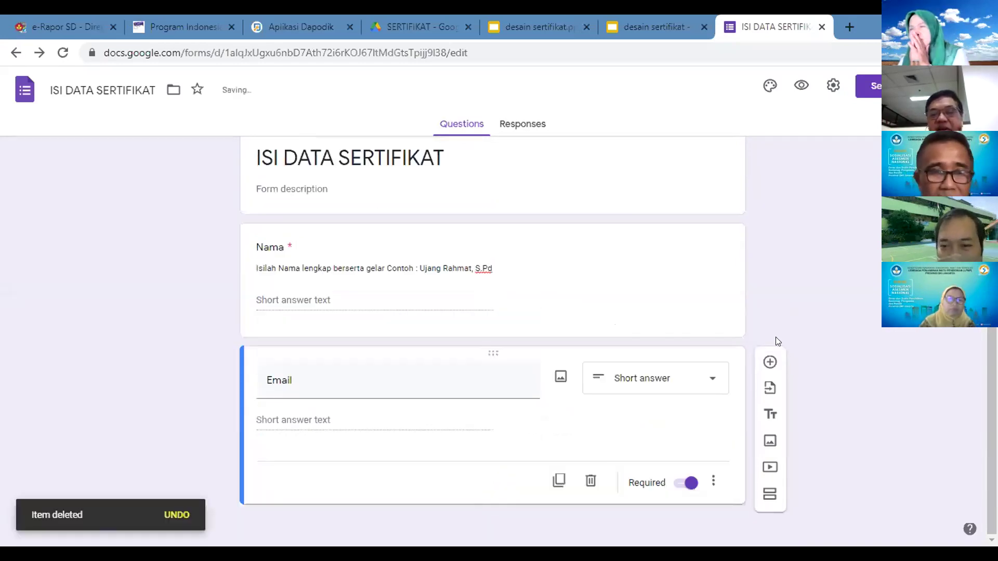
# Step: Add a required Peran question below Email with Peserta as its first option
pyautogui.click(770, 362)
pyautogui.write('Peran')
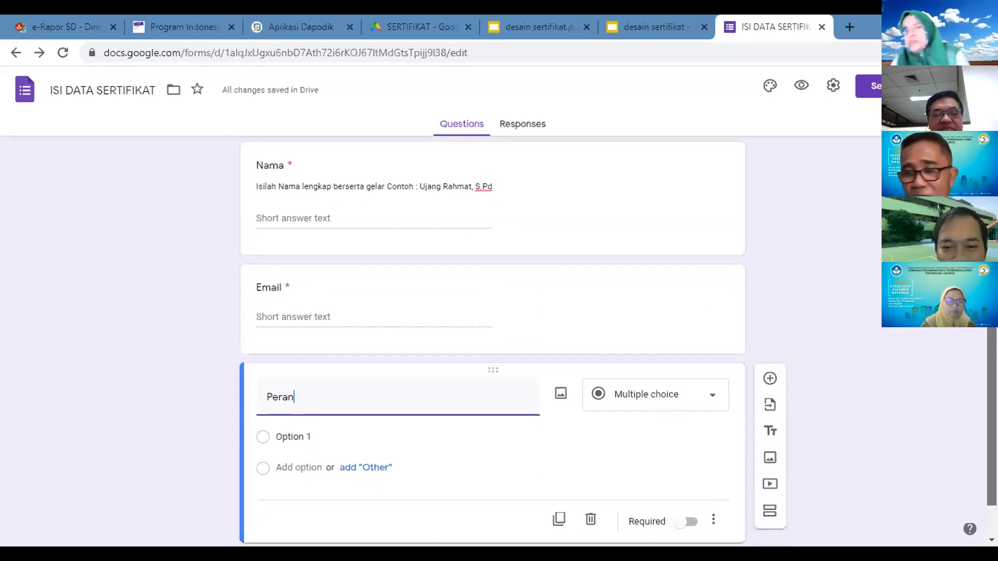
pyautogui.click(688, 520)
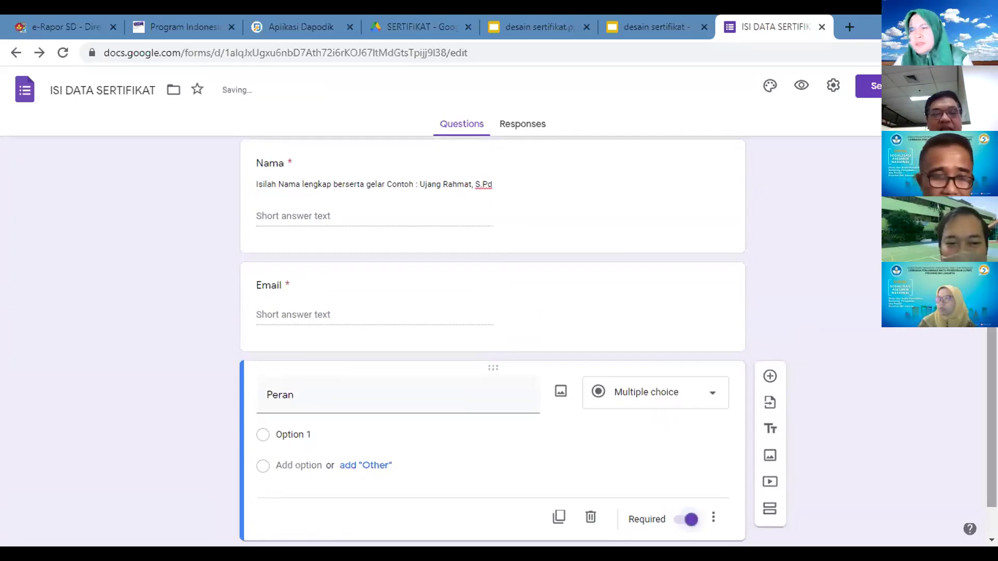
pyautogui.click(350, 429)
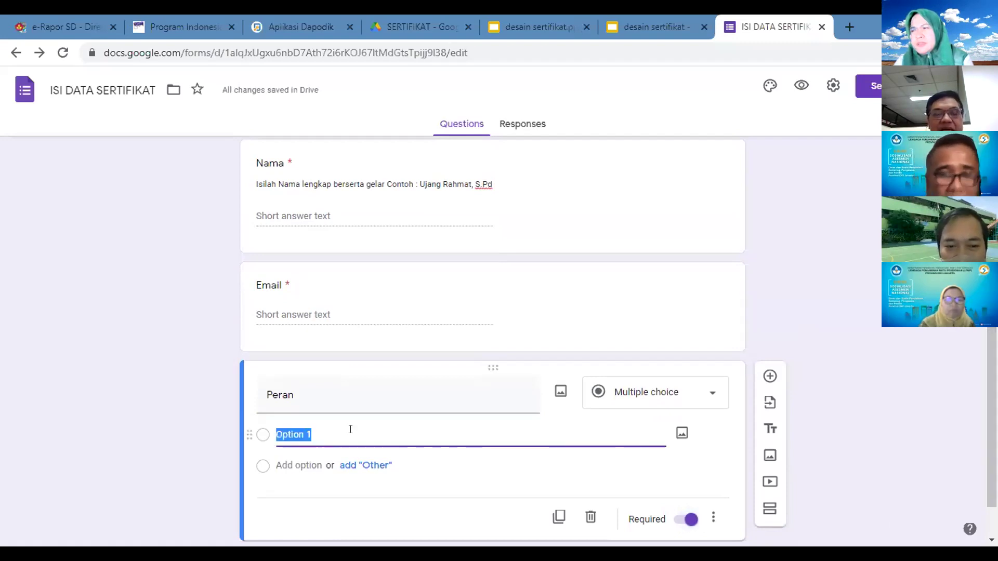
pyautogui.write('Peserta')
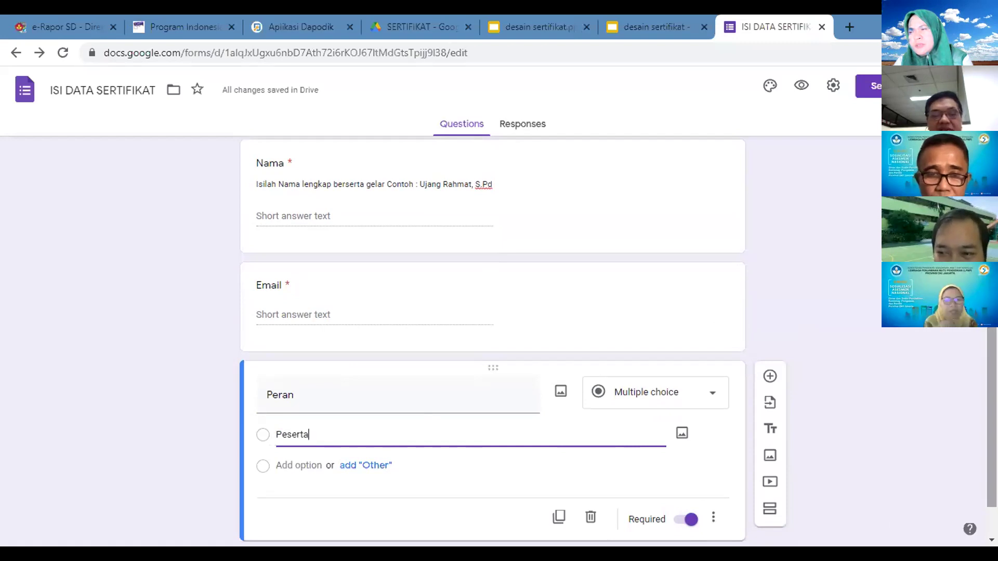
pyautogui.scroll(-1, 493, 338)
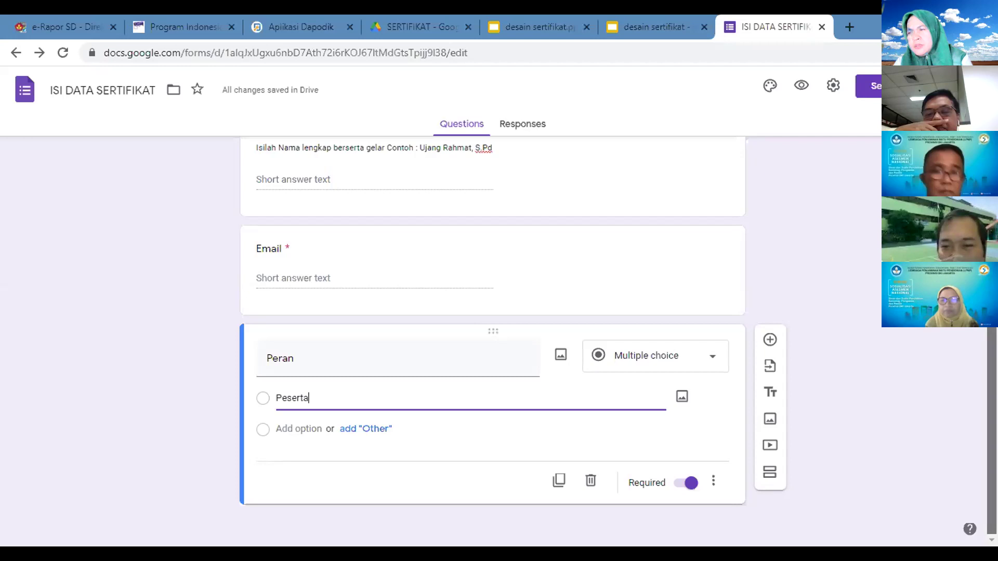
# Step: Add a required Kegiatan question offering the option Perpisahan Kelas VI
pyautogui.click(766, 341)
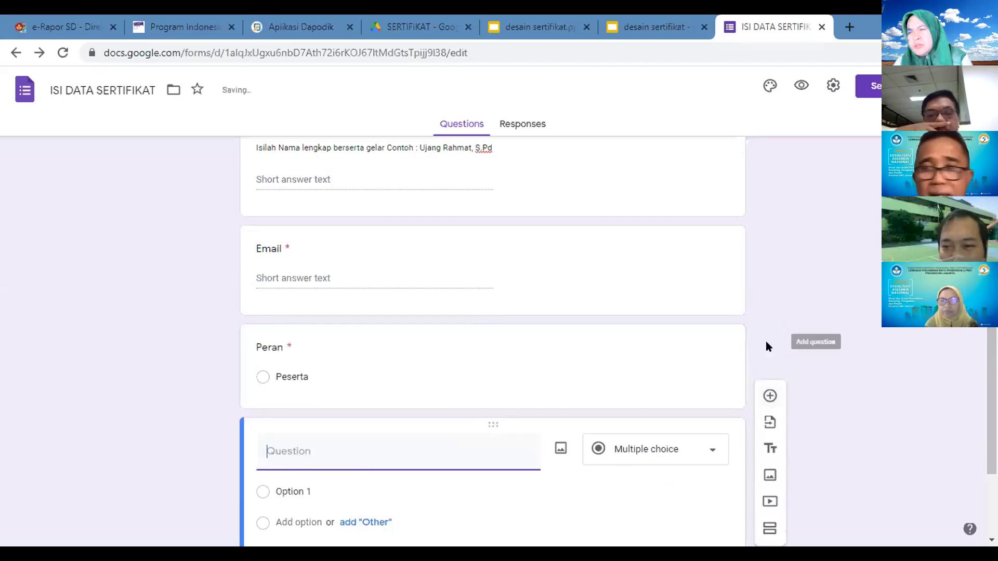
pyautogui.write('Kegiatan')
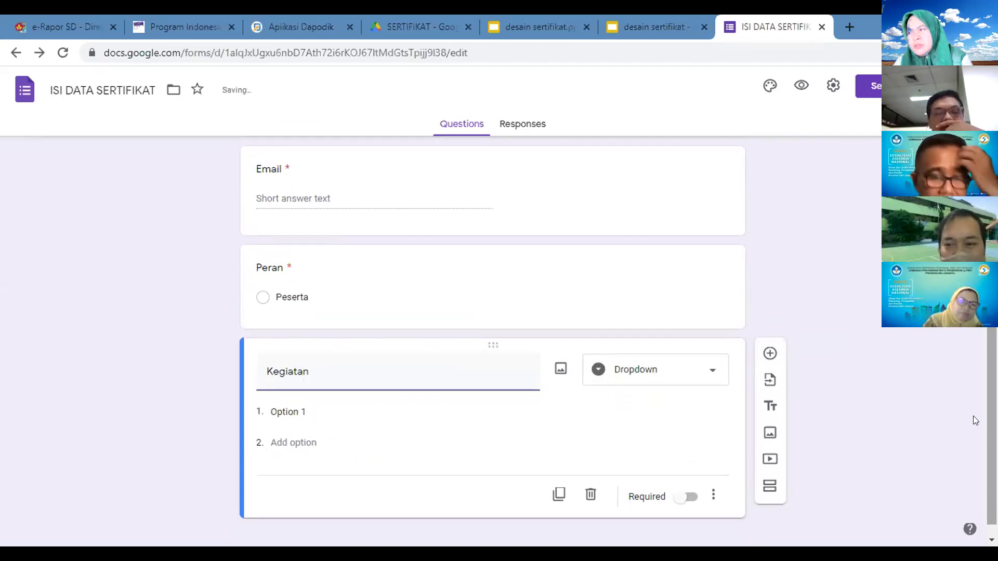
pyautogui.click(343, 412)
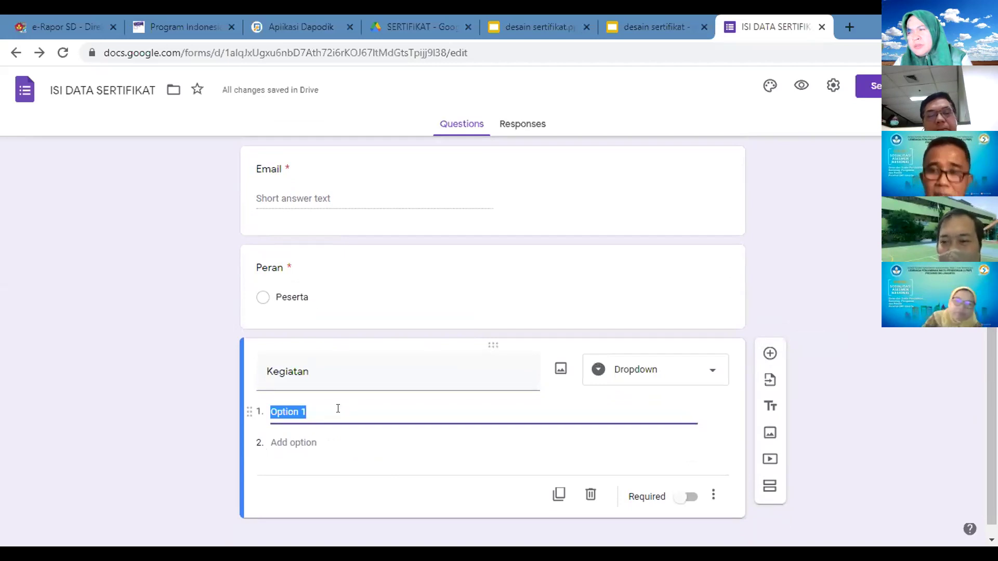
pyautogui.write('Perpisahan')
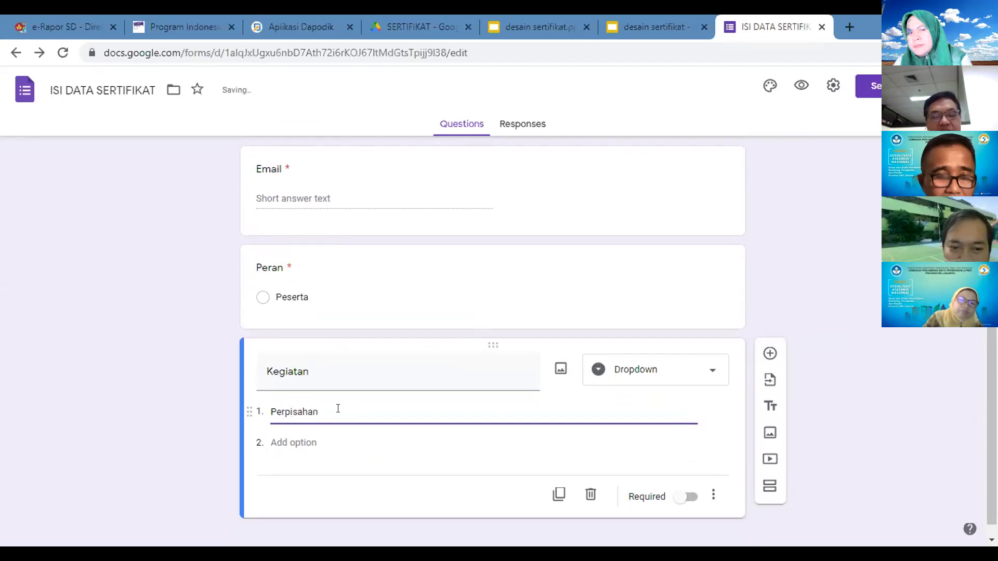
pyautogui.write(' Kelas V')
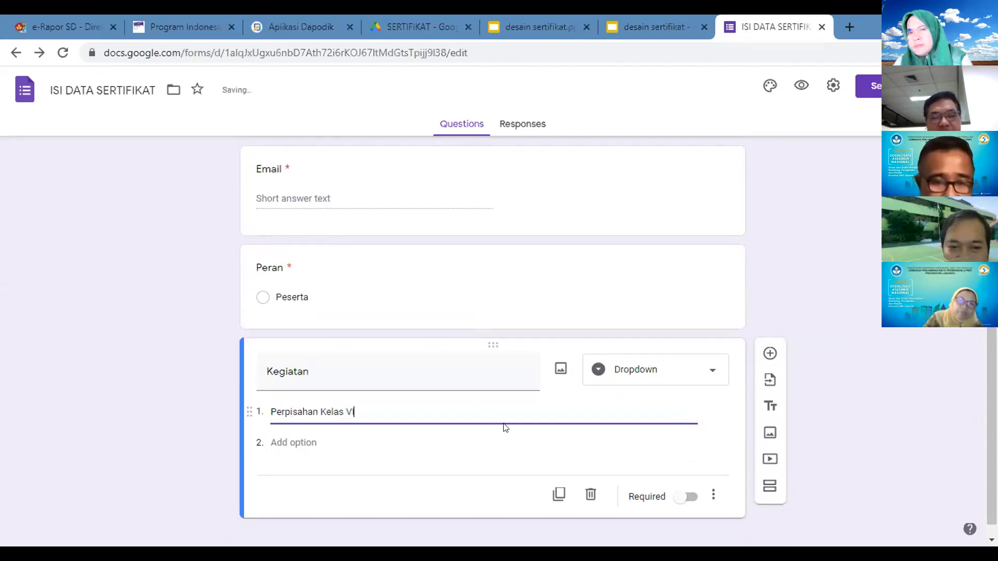
pyautogui.write('I')
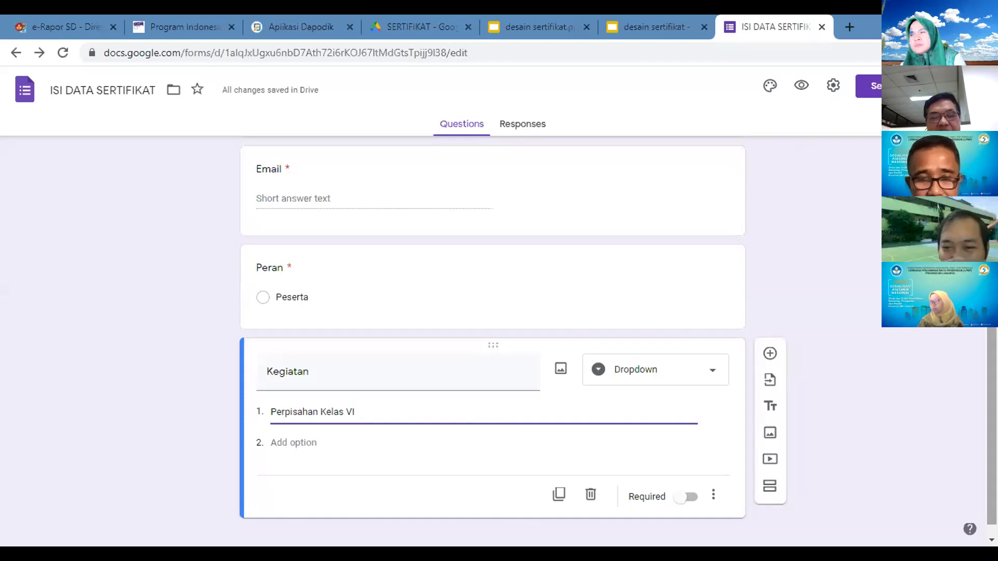
pyautogui.scroll(-1, 493, 332)
pyautogui.click(689, 484)
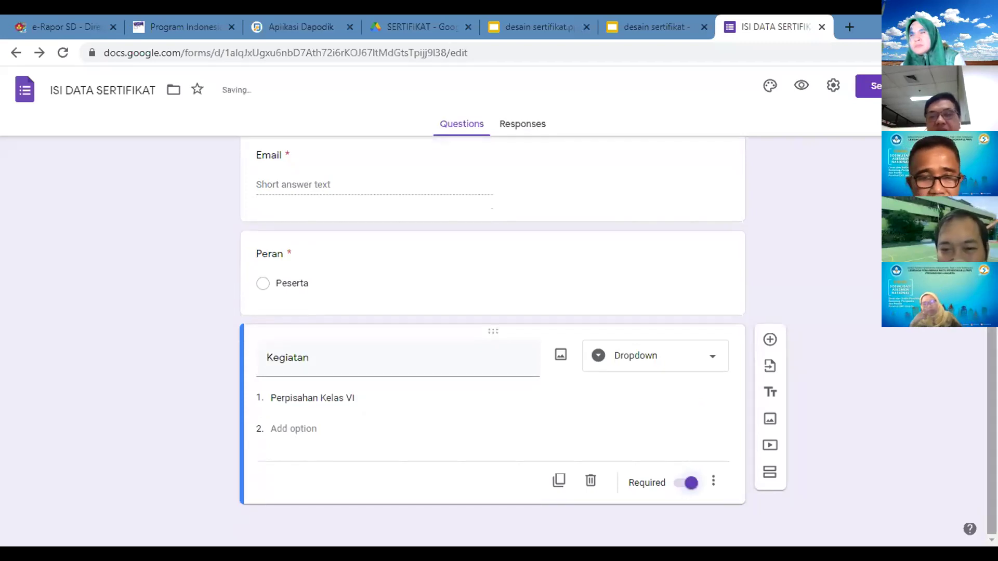
# Step: Add a question below Kegiatan, try the Date type, then revert to Multiple choice
pyautogui.click(770, 340)
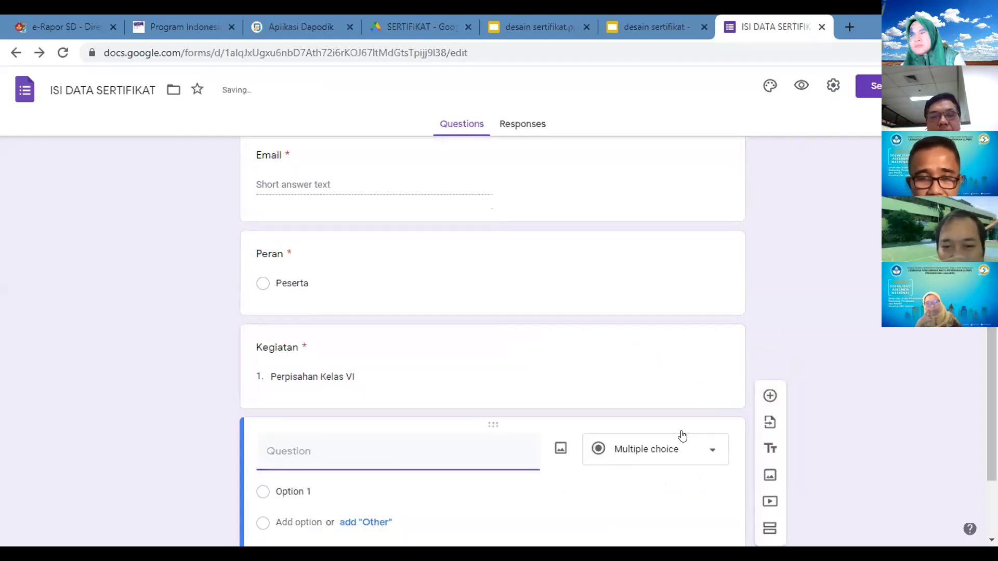
pyautogui.click(696, 457)
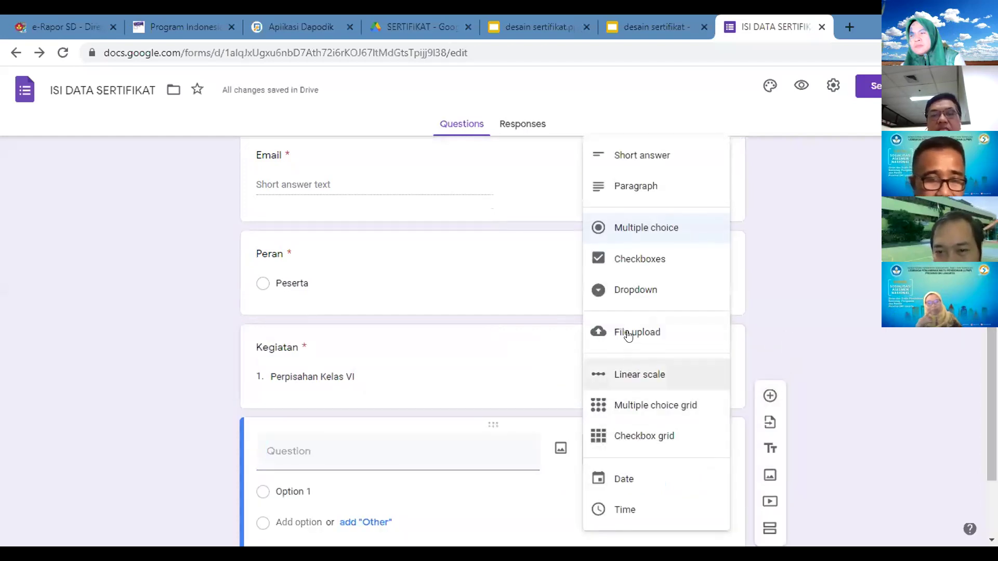
pyautogui.click(642, 476)
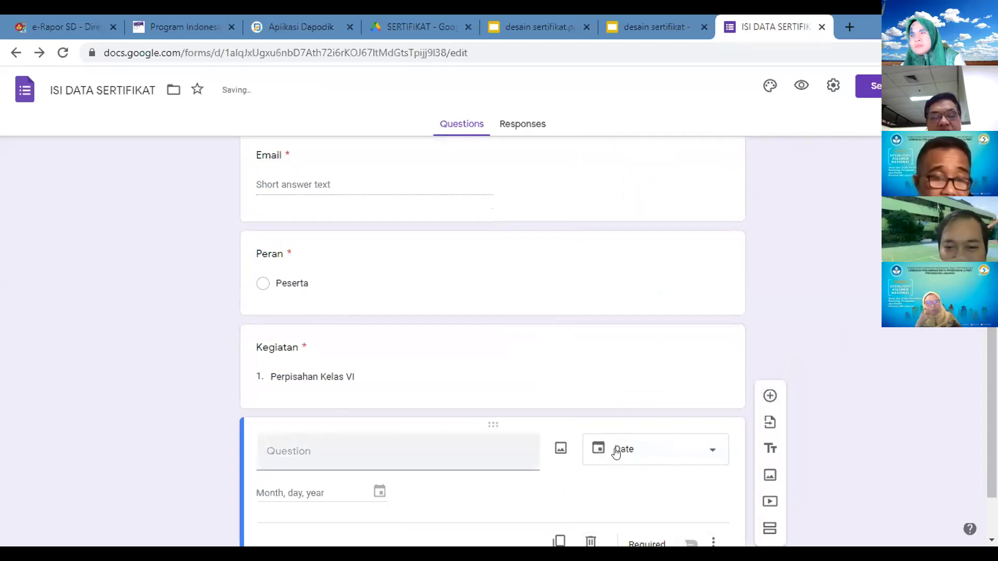
pyautogui.click(720, 456)
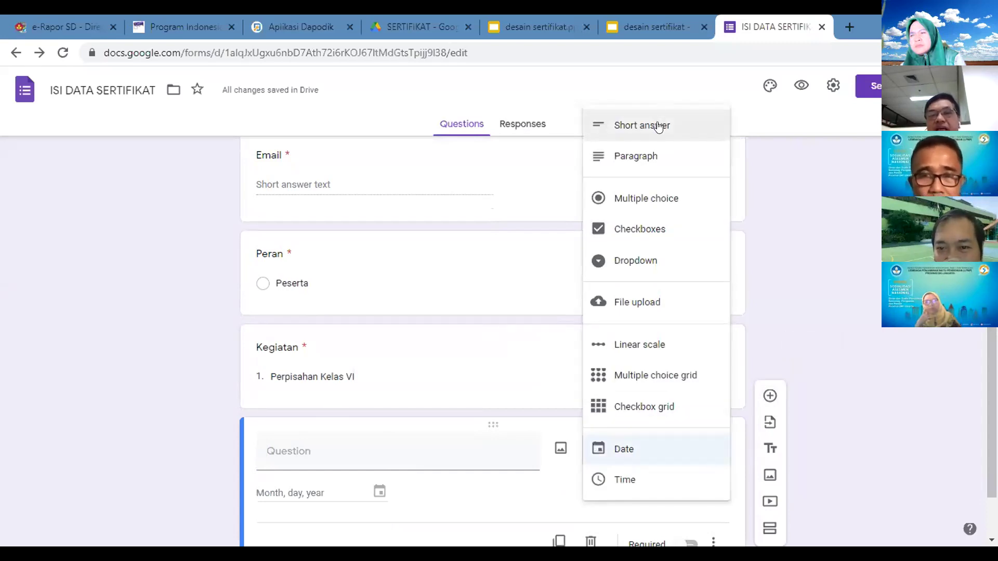
pyautogui.click(648, 199)
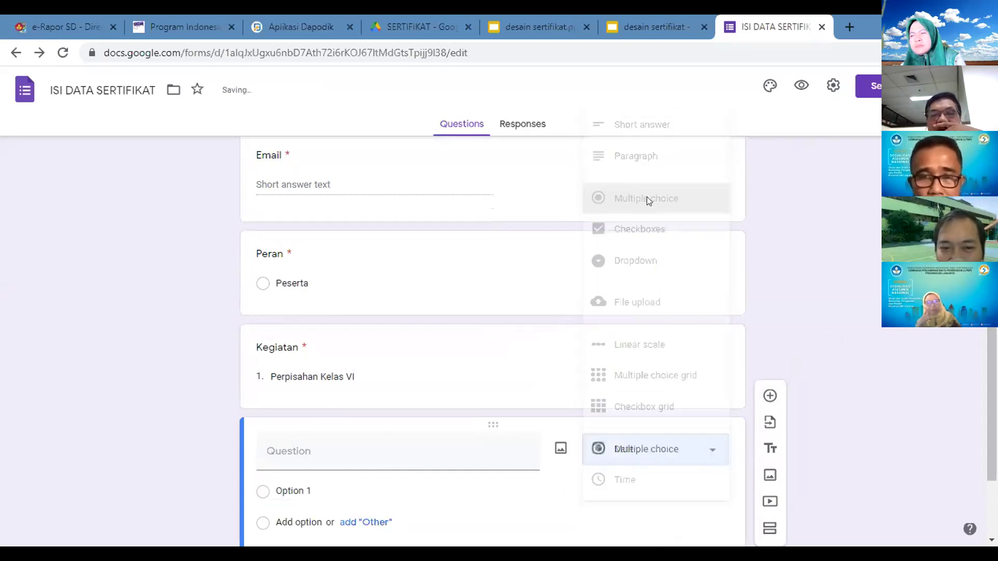
# Step: Title the question Tanggal, set its option to 13 Juni 2021, and make it required
pyautogui.write('Tanggal')
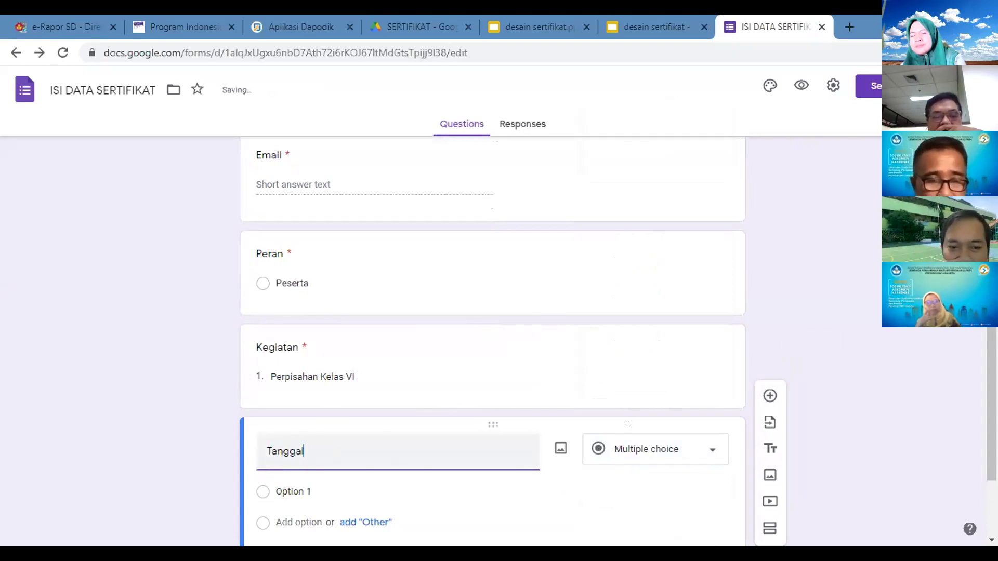
pyautogui.scroll(-2, 398, 451)
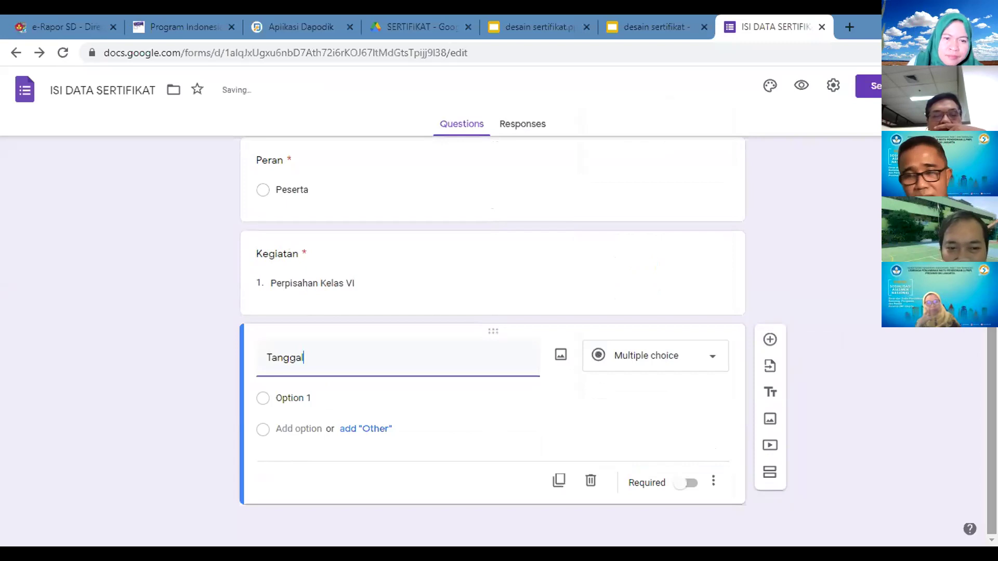
pyautogui.click(322, 397)
pyautogui.write('13 Juni 2021')
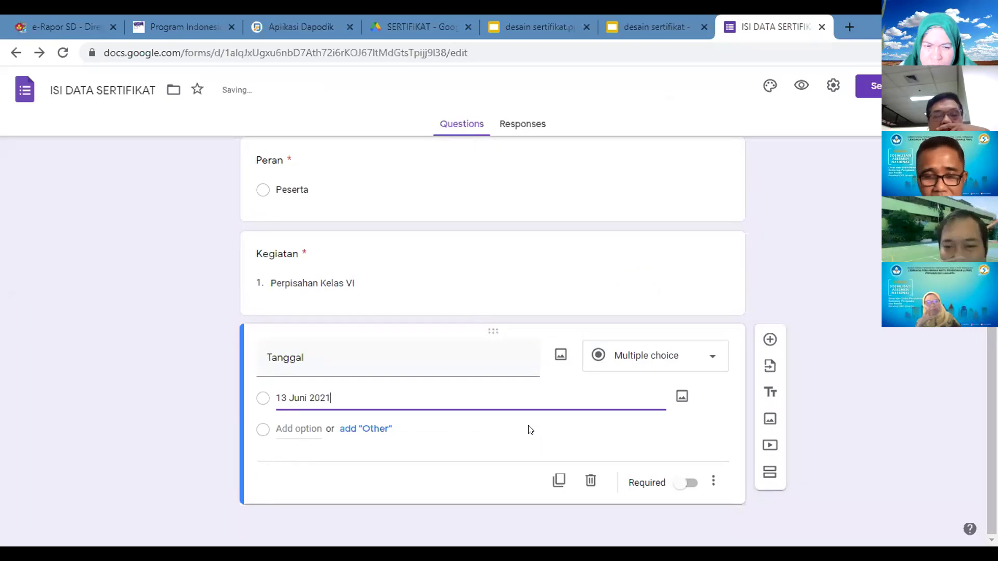
pyautogui.click(689, 480)
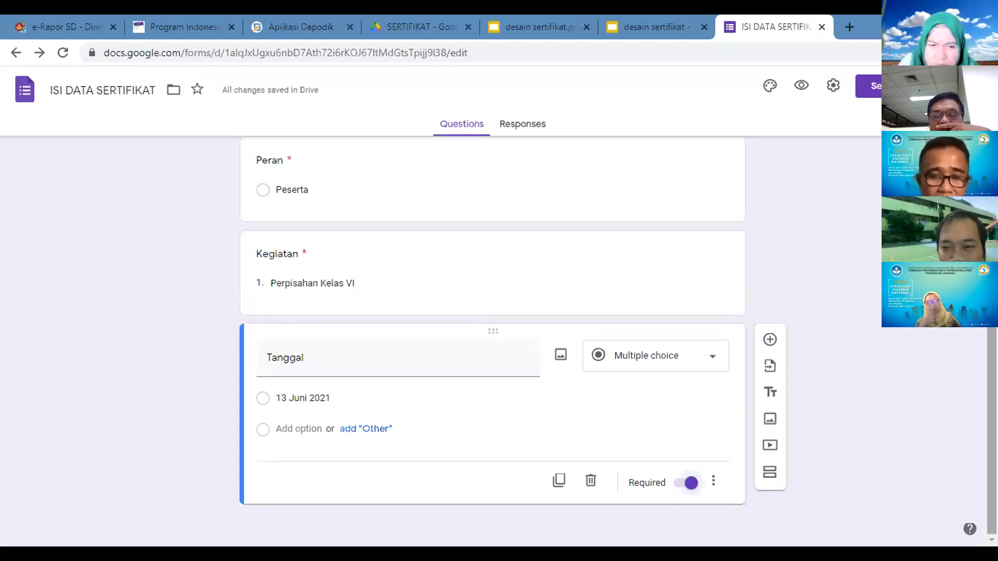
pyautogui.scroll(5, 493, 338)
pyautogui.scroll(1, 493, 338)
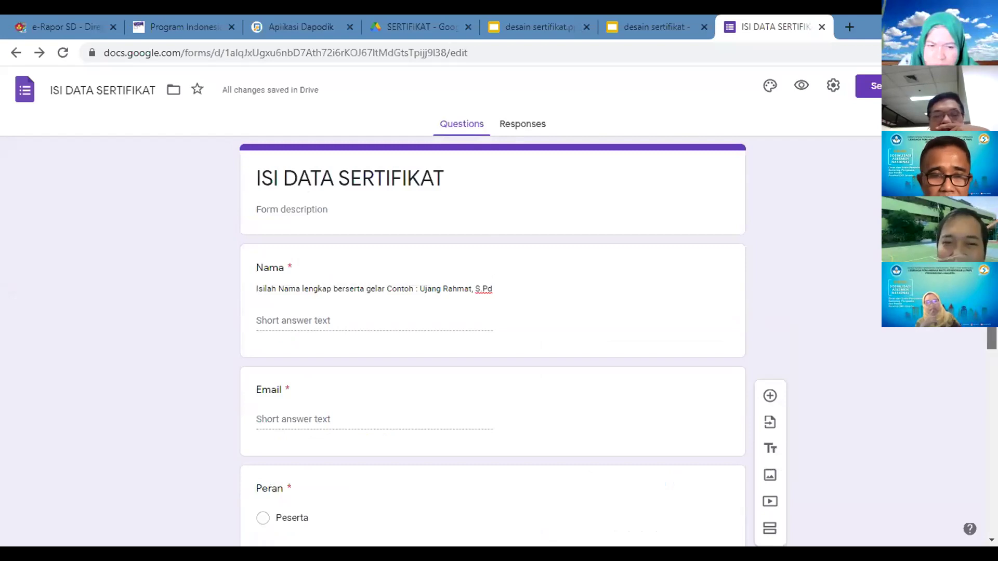
pyautogui.scroll(-6, 493, 338)
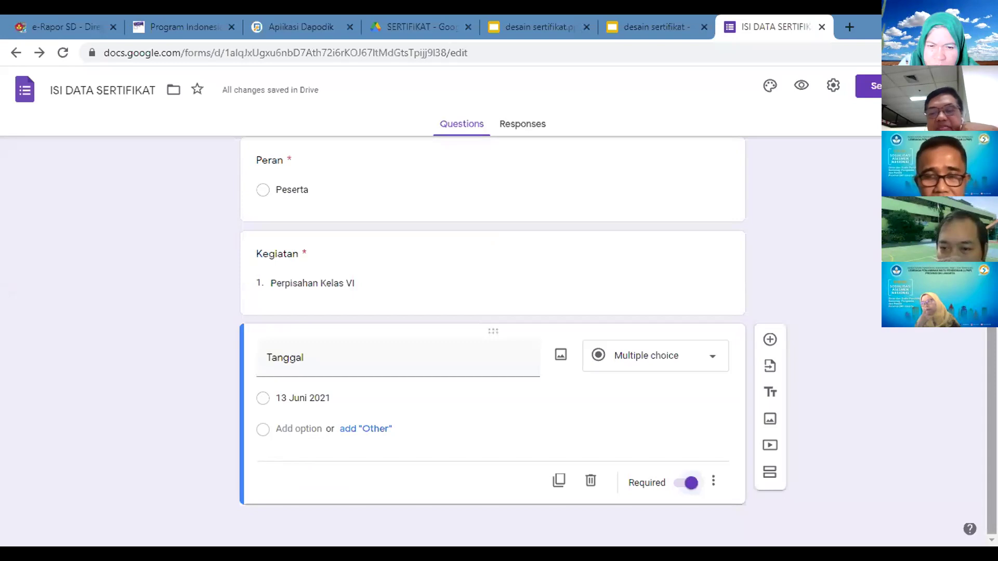
# Step: Add a multiple-choice Nomor question below Tanggal
pyautogui.click(766, 336)
pyautogui.write('Nomor')
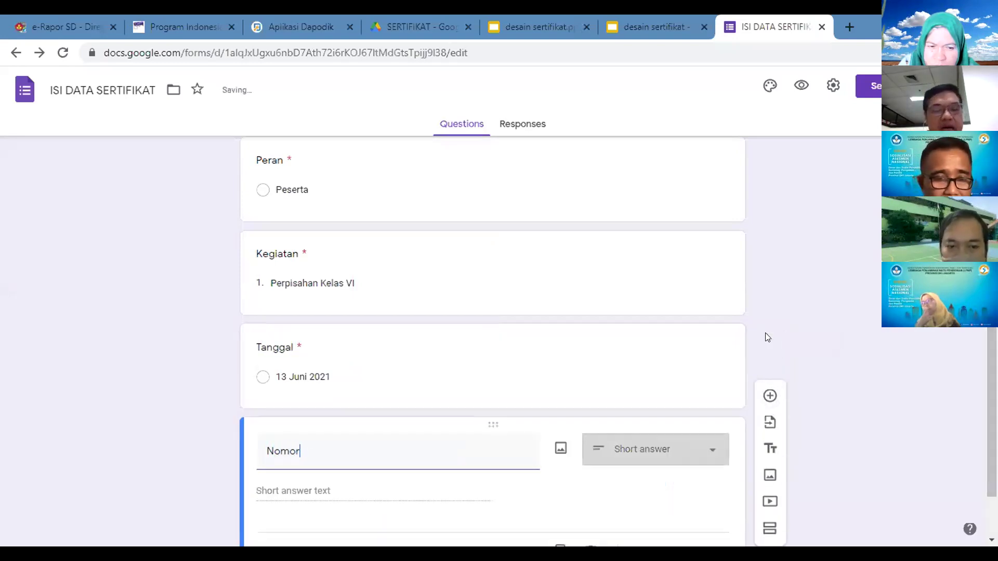
pyautogui.click(346, 488)
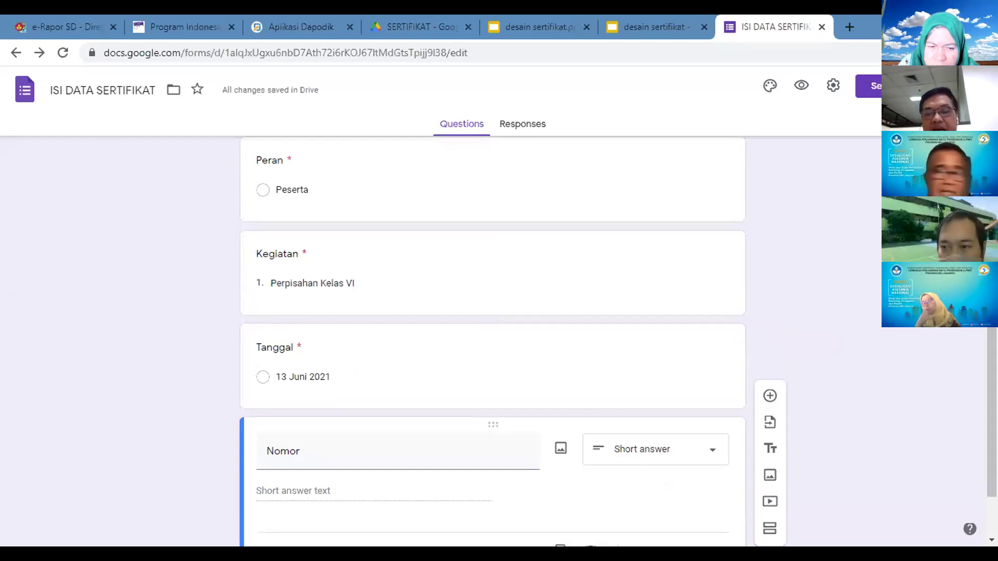
pyautogui.click(671, 449)
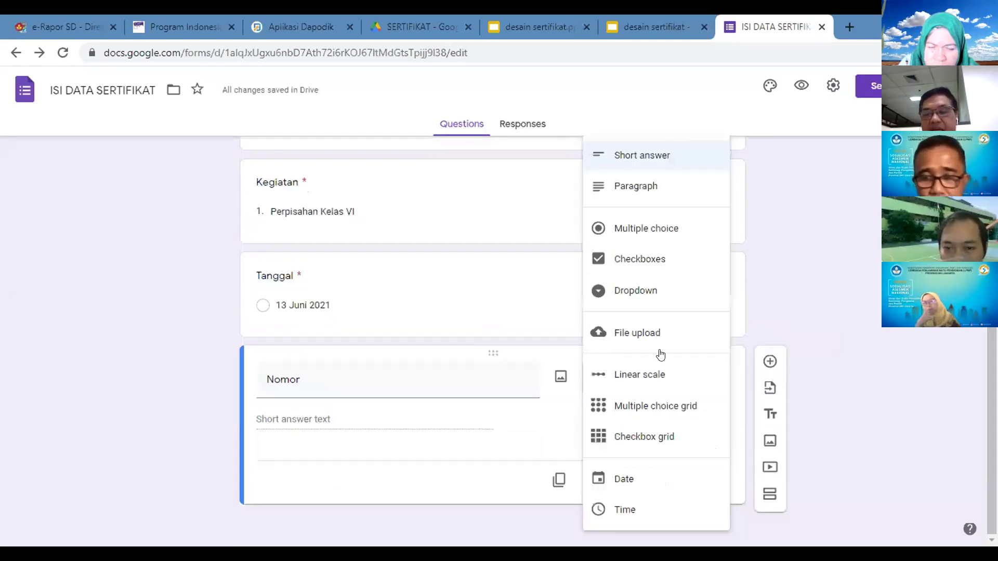
pyautogui.click(642, 226)
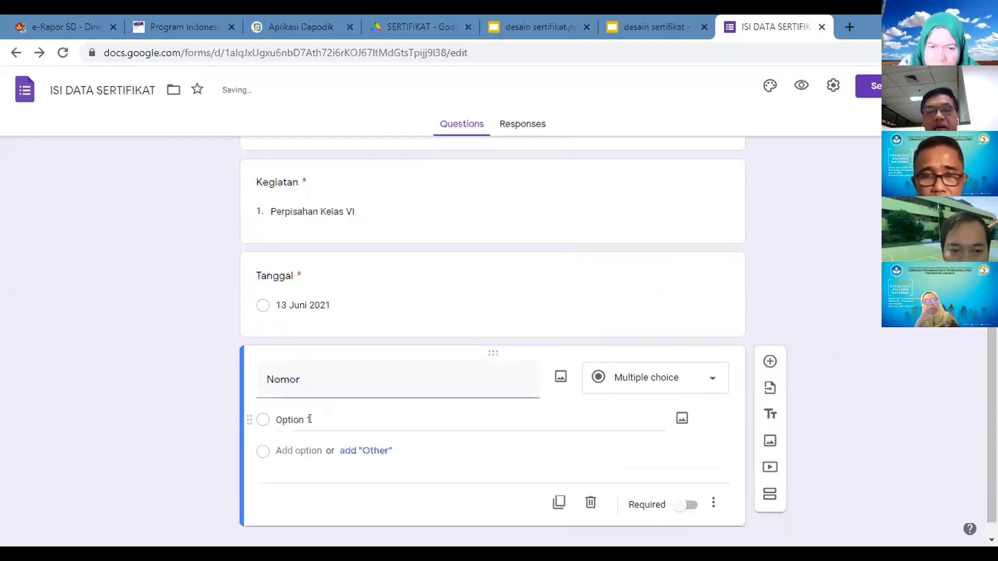
# Step: Set the Nomor option text to 'Nomor : 163 / 1.851.42/ 2021'
pyautogui.click(310, 419)
pyautogui.write('421/')
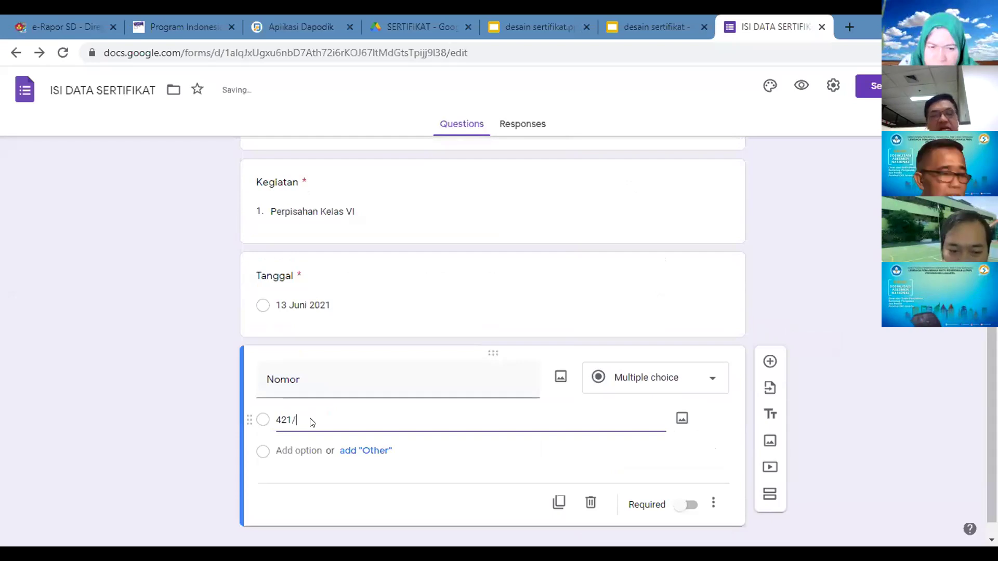
pyautogui.press('BackSpace')
pyautogui.press('BackSpace')
pyautogui.press('BackSpace')
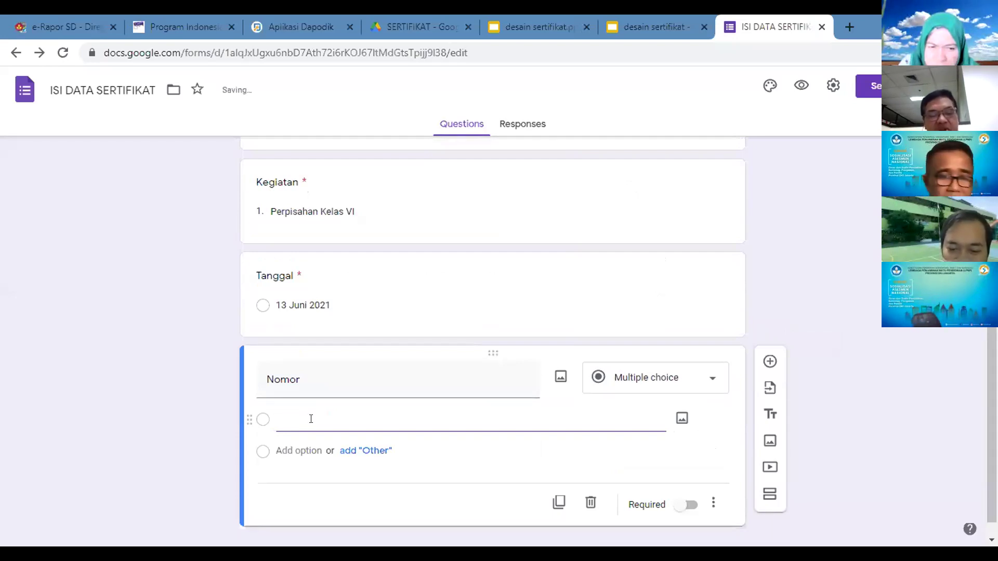
pyautogui.write('1')
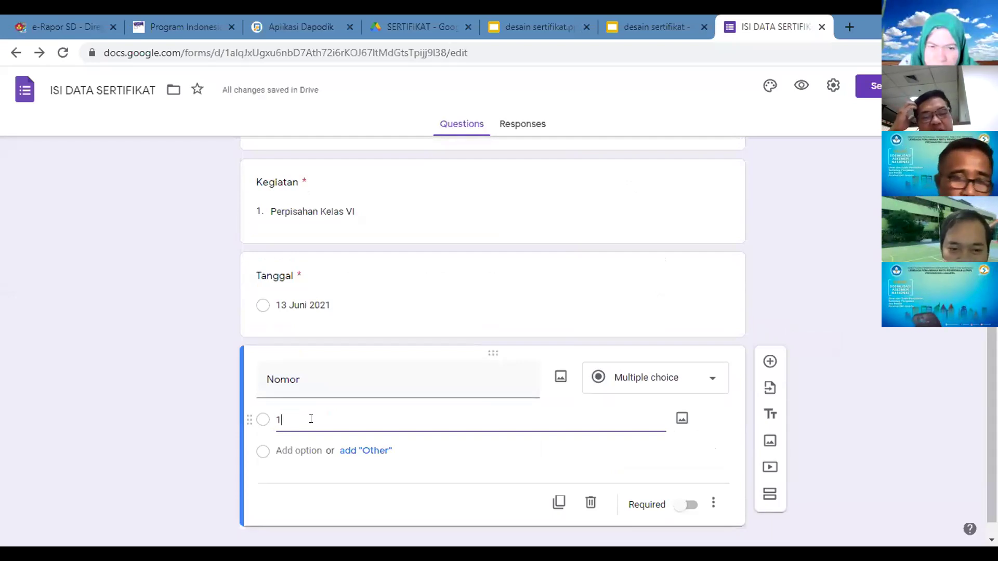
pyautogui.write('00/')
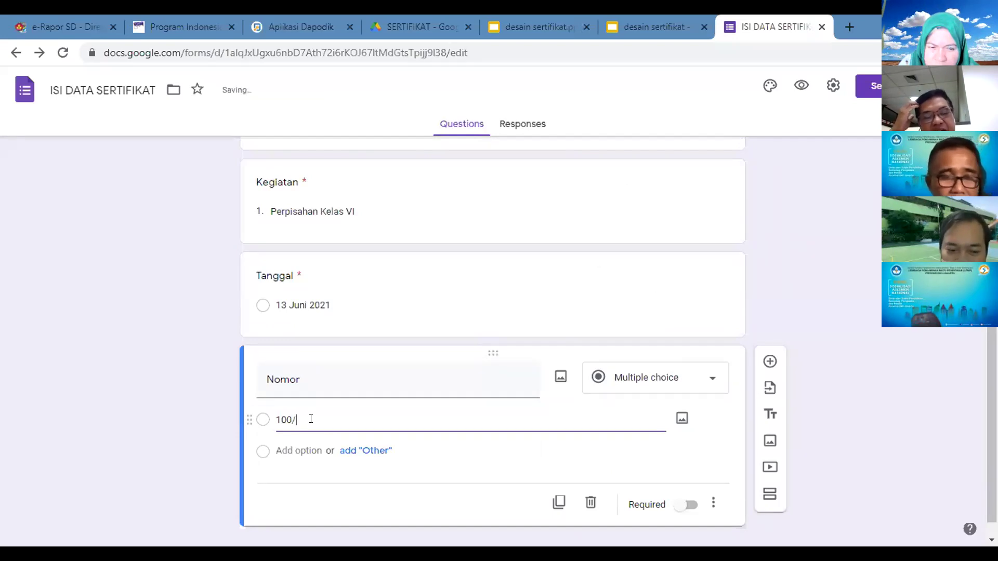
pyautogui.write('4.')
pyautogui.press('BackSpace')
pyautogui.press('BackSpace')
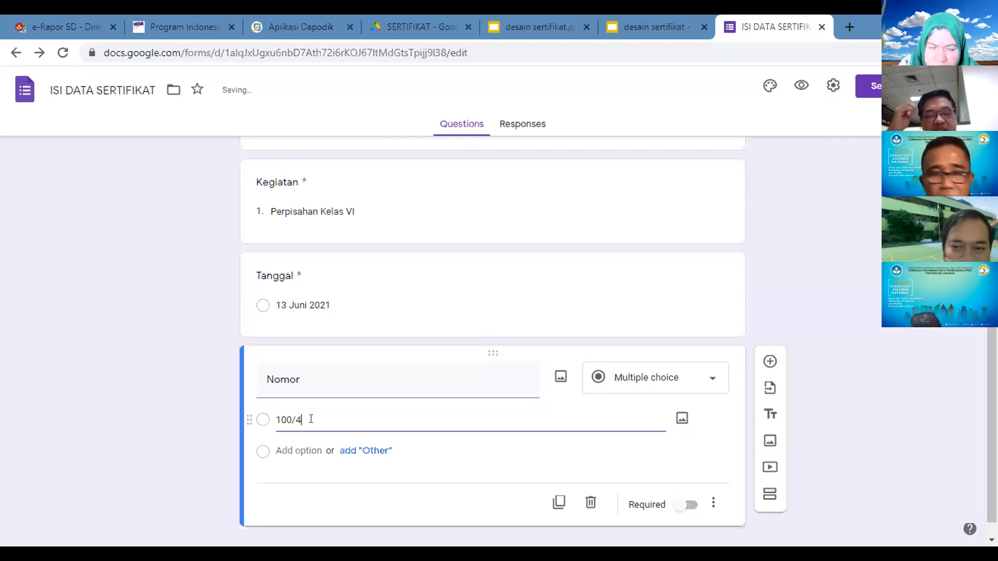
pyautogui.press('BackSpace')
pyautogui.press('BackSpace')
pyautogui.press('BackSpace')
pyautogui.press('BackSpace')
pyautogui.press('BackSpace')
pyautogui.write('0')
pyautogui.press('BackSpace')
pyautogui.write('Nomor')
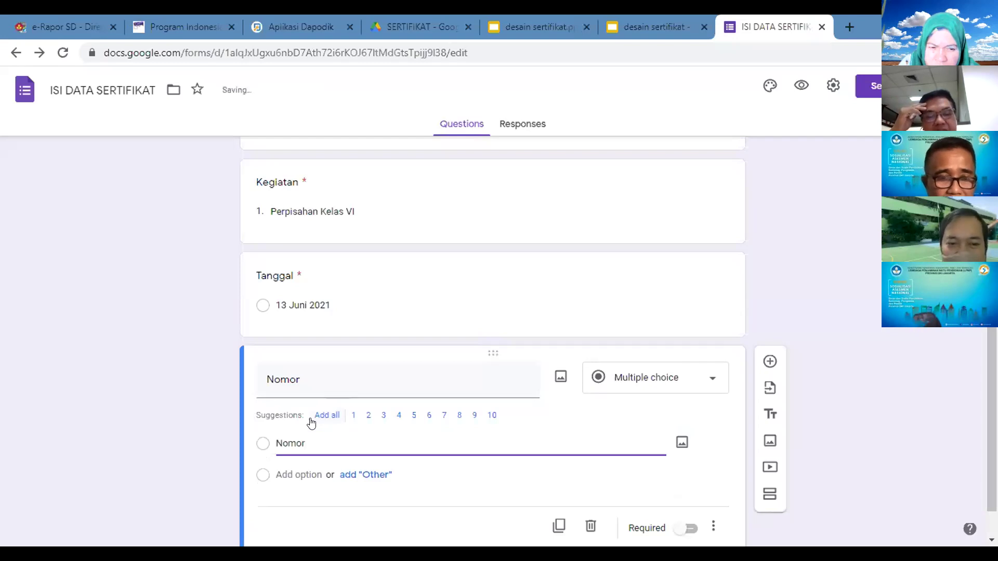
pyautogui.write(' : ')
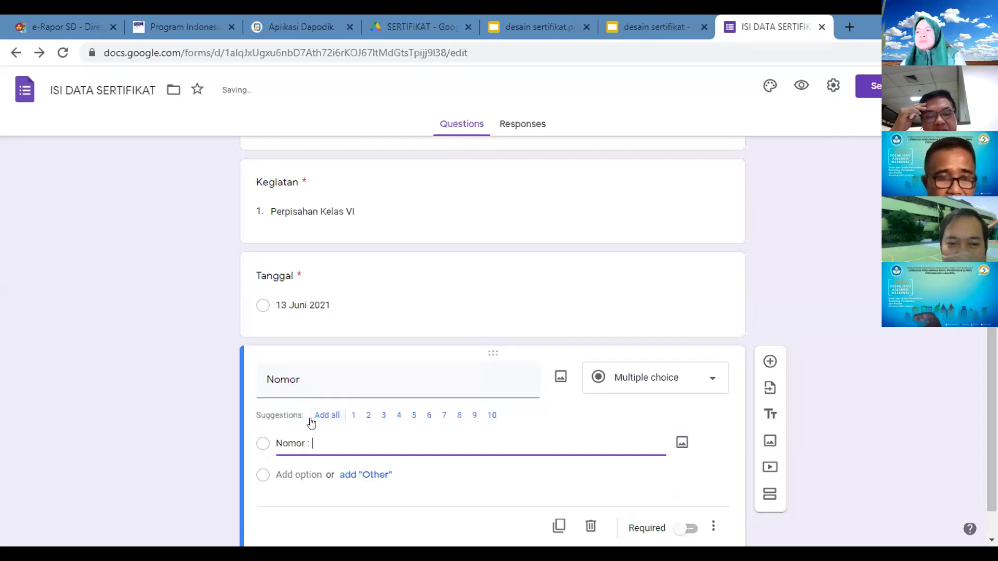
pyautogui.write('163 / ')
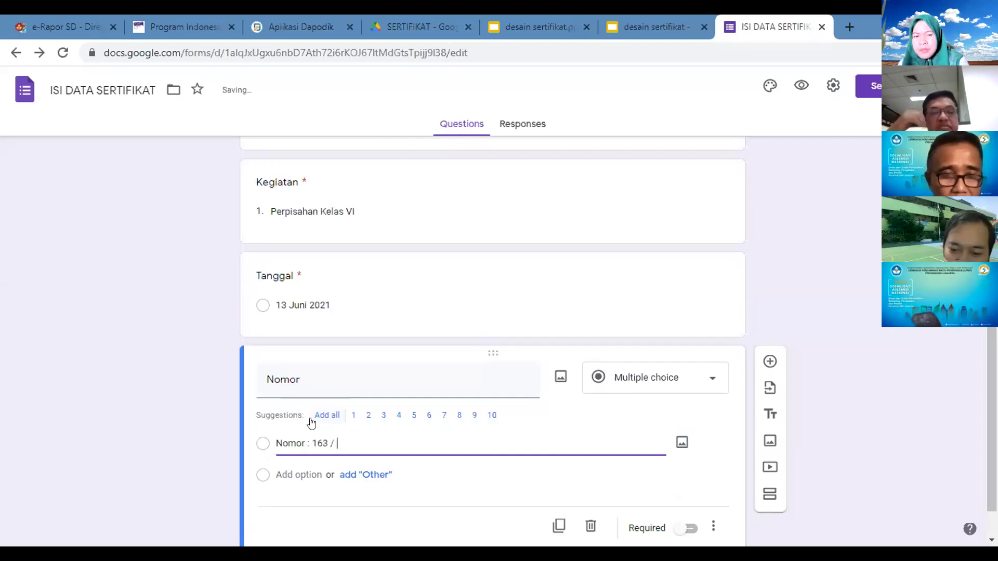
pyautogui.write('1')
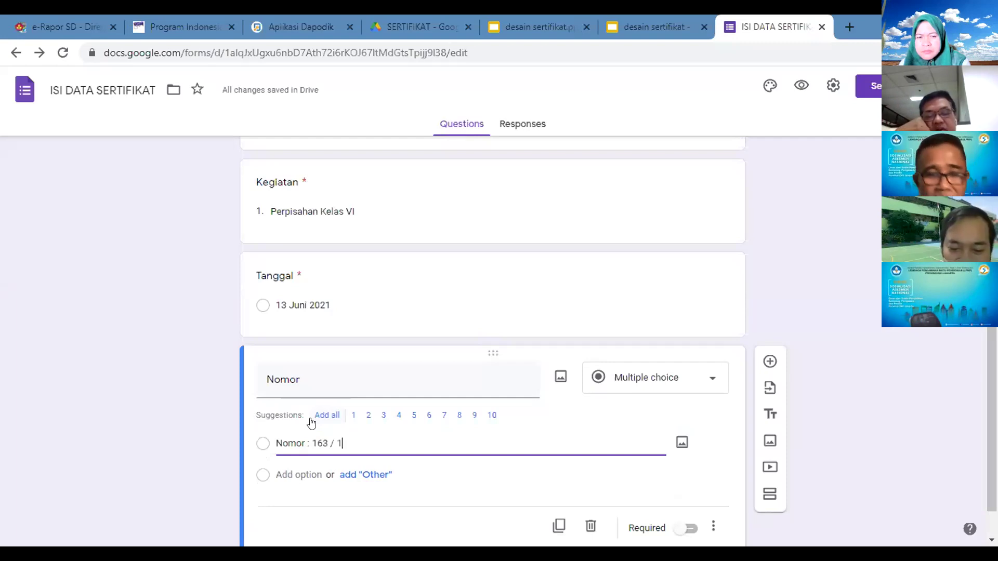
pyautogui.write('68')
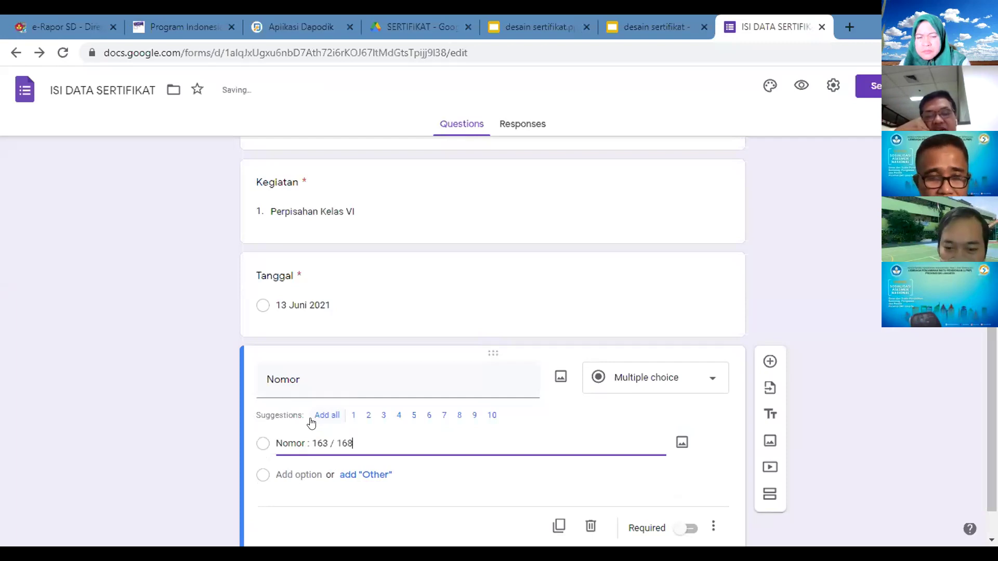
pyautogui.press('BackSpace')
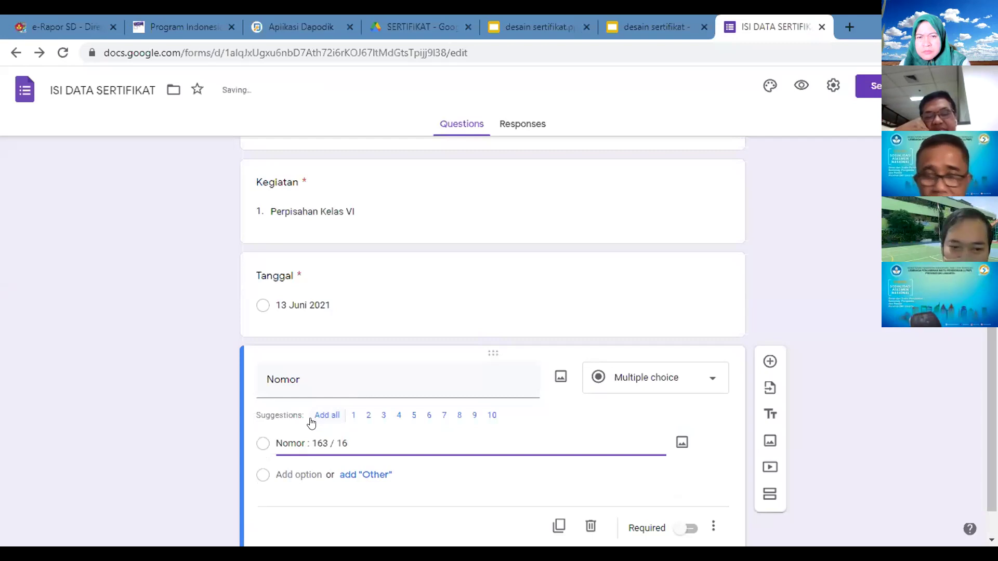
pyautogui.write('.8')
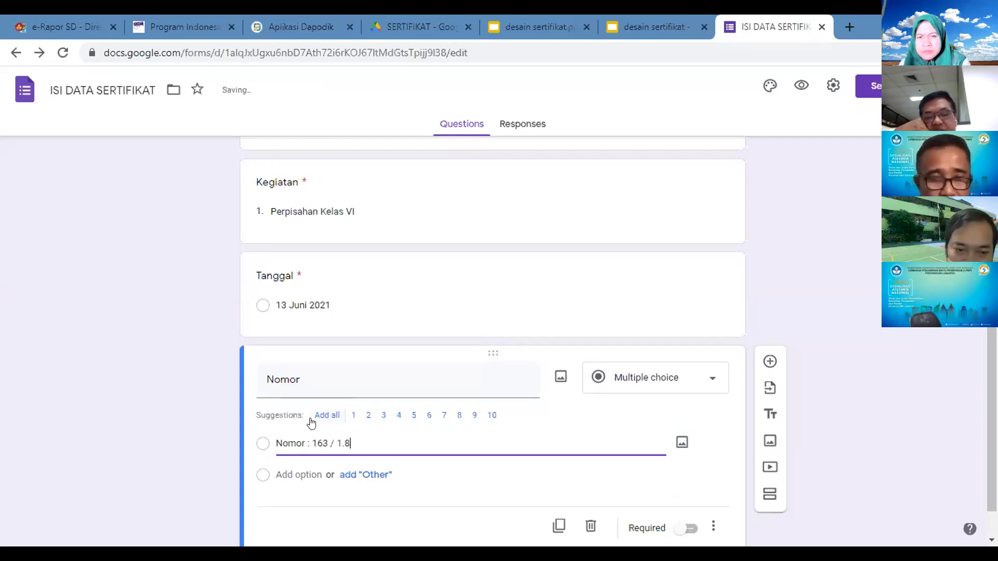
pyautogui.write('51.42')
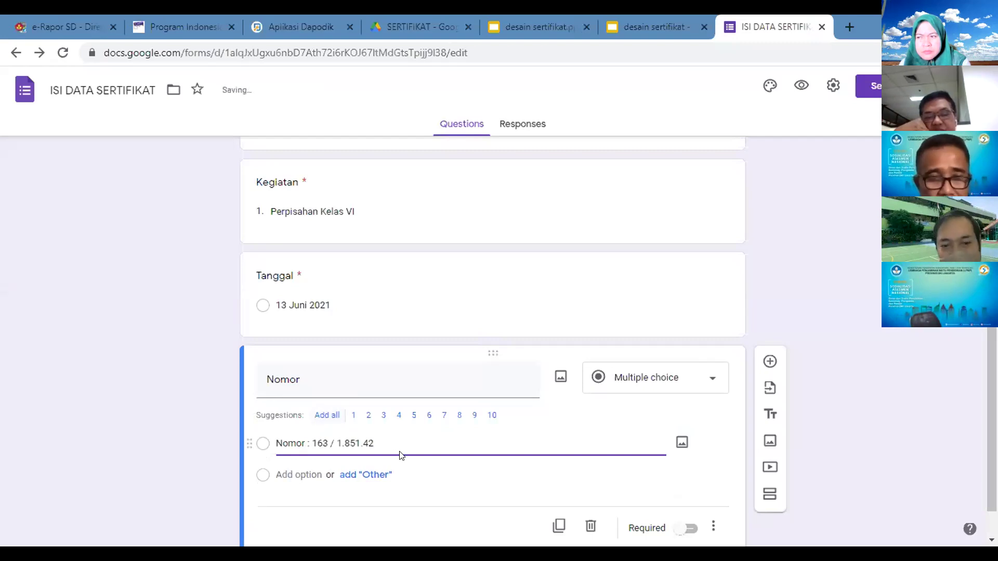
pyautogui.write('/ 2021')
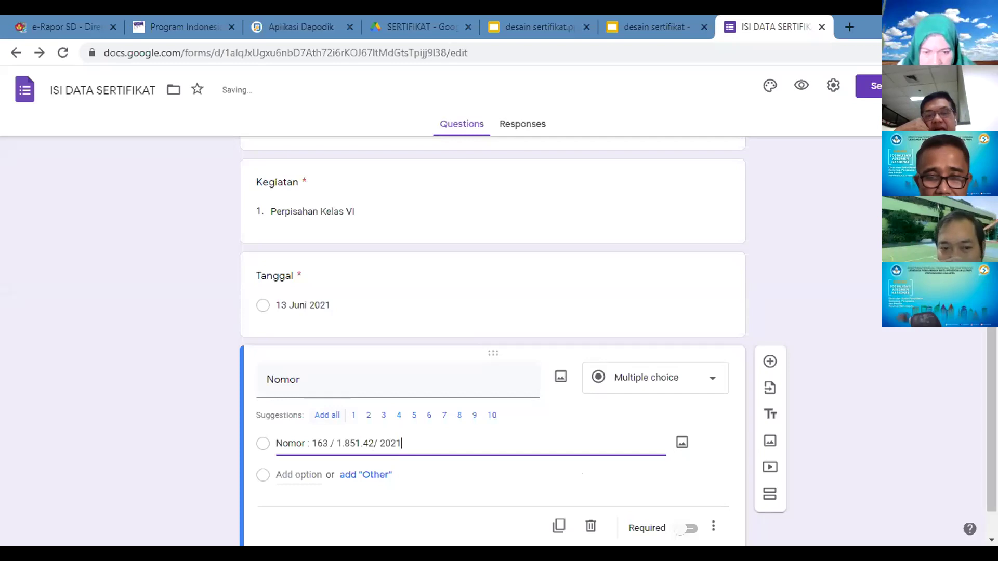
# Step: Make the Nomor question required and return to the top of the form
pyautogui.scroll(-1, 665, 460)
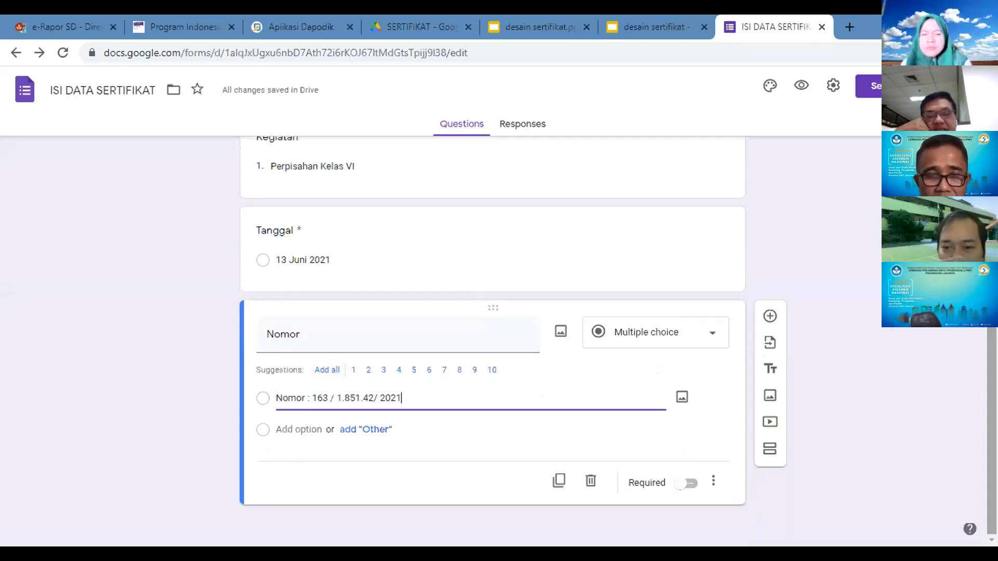
pyautogui.click(687, 483)
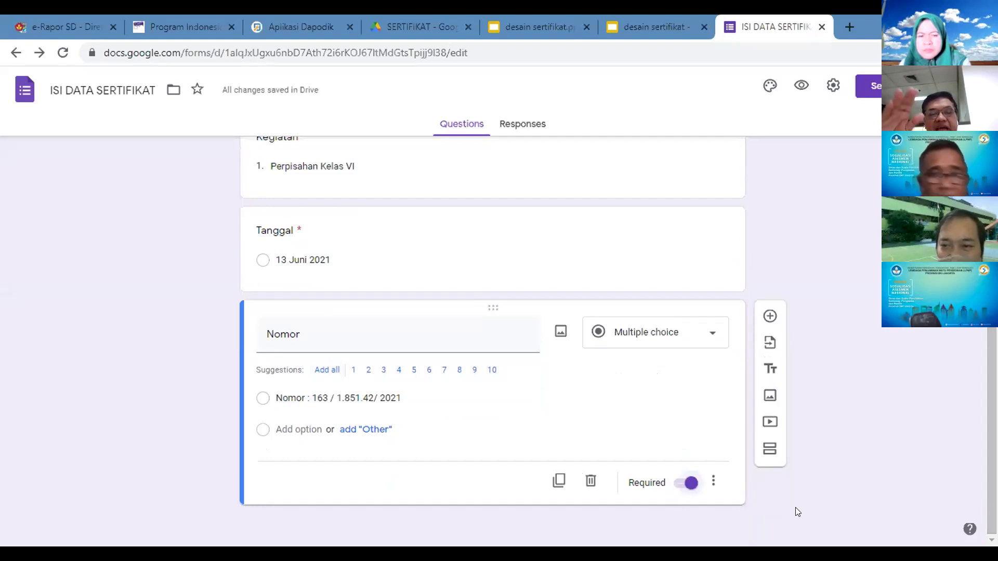
pyautogui.scroll(5, 492, 343)
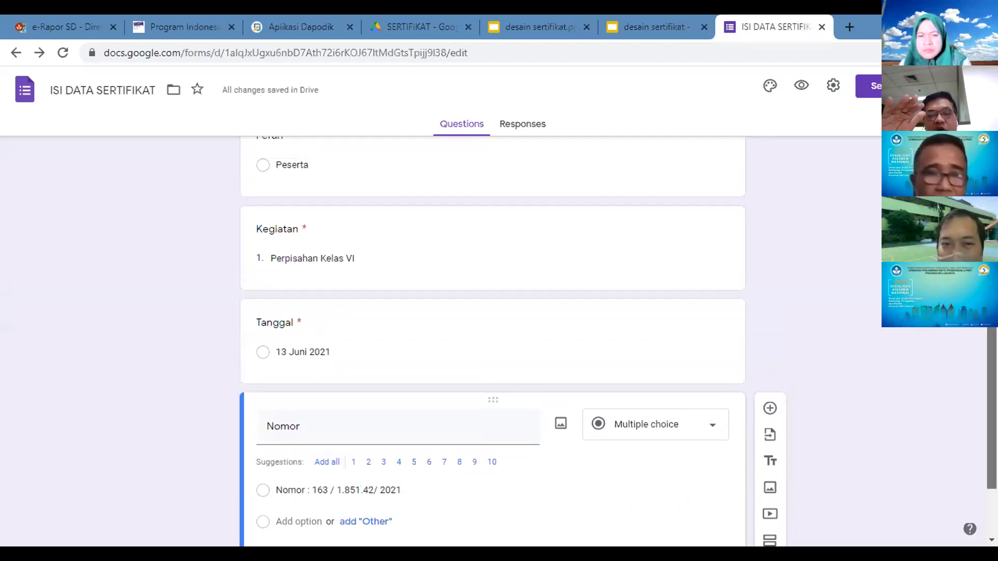
pyautogui.scroll(4, 493, 343)
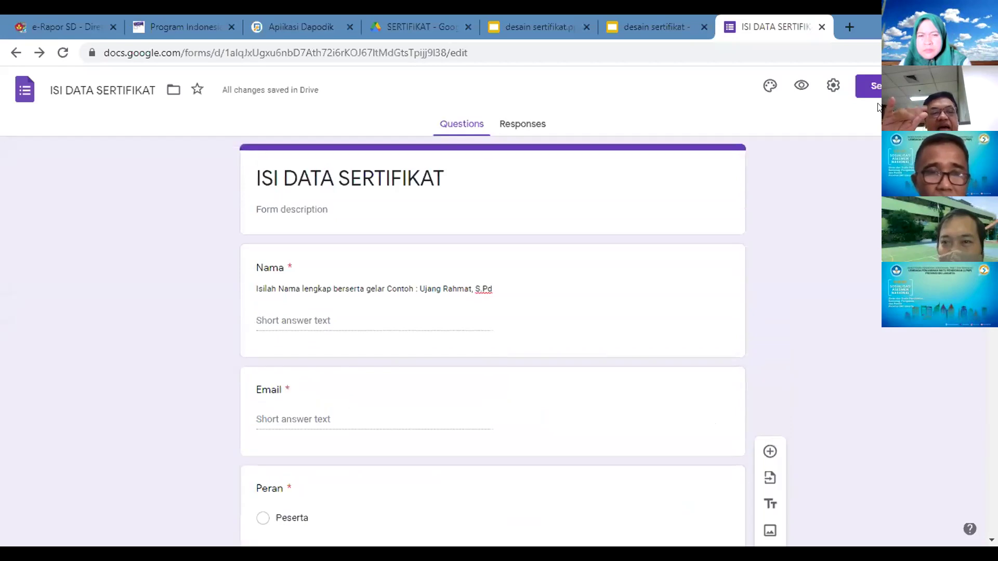
# Step: Preview the ISI DATA SERTIFIKAT form as a respondent and scroll through its questions
pyautogui.click(801, 84)
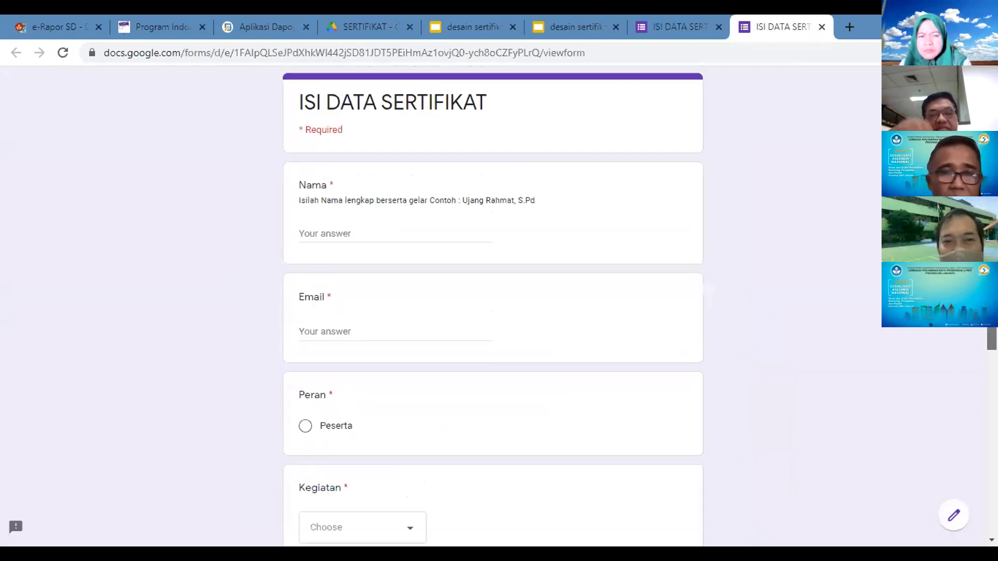
pyautogui.scroll(-1, 493, 307)
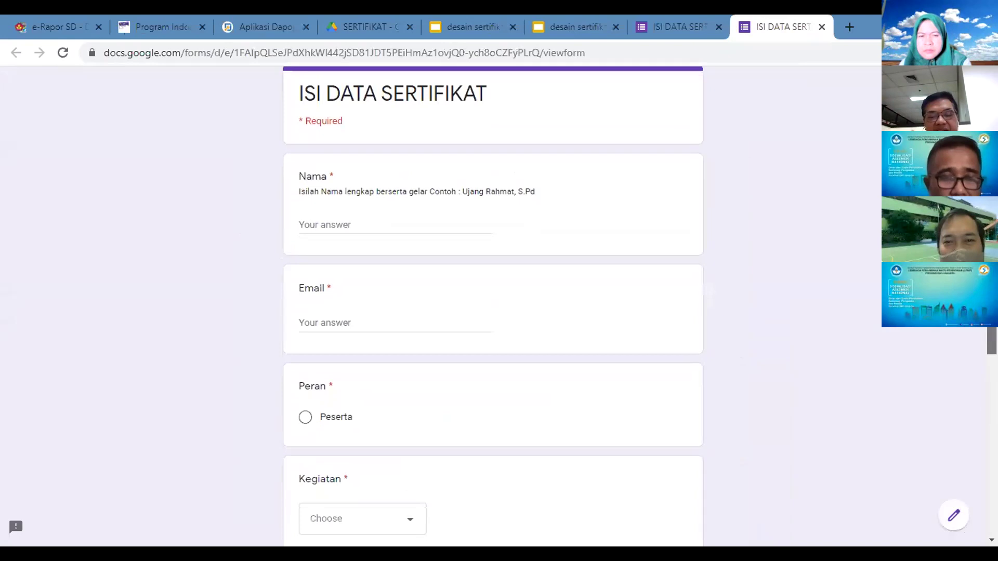
pyautogui.scroll(-1, 648, 222)
pyautogui.scroll(1, 648, 222)
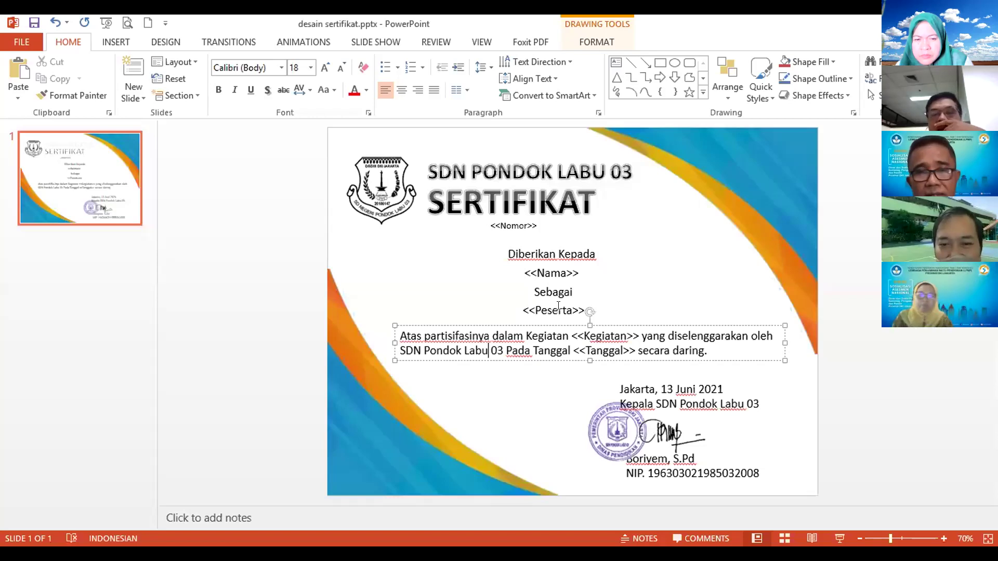
# Step: Edit the PowerPoint placeholder <<Peserta>> to read <<Peran>> and save desain sertifikat.pptx
pyautogui.click(566, 308)
pyautogui.press('Right')
pyautogui.press('BackSpace')
pyautogui.press('BackSpace')
pyautogui.press('BackSpace')
pyautogui.press('BackSpace')
pyautogui.press('BackSpace')
pyautogui.write('ran')
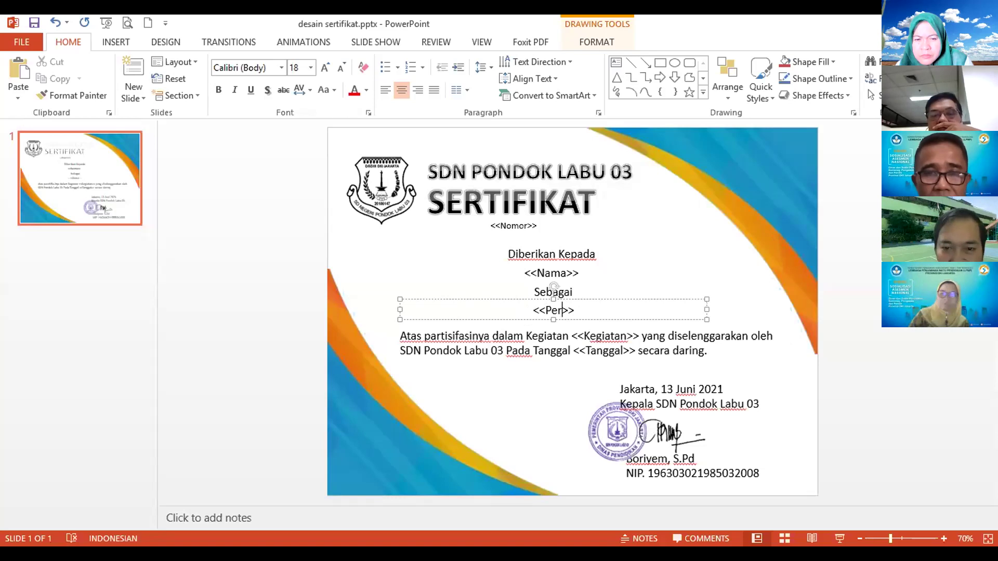
pyautogui.click(554, 394)
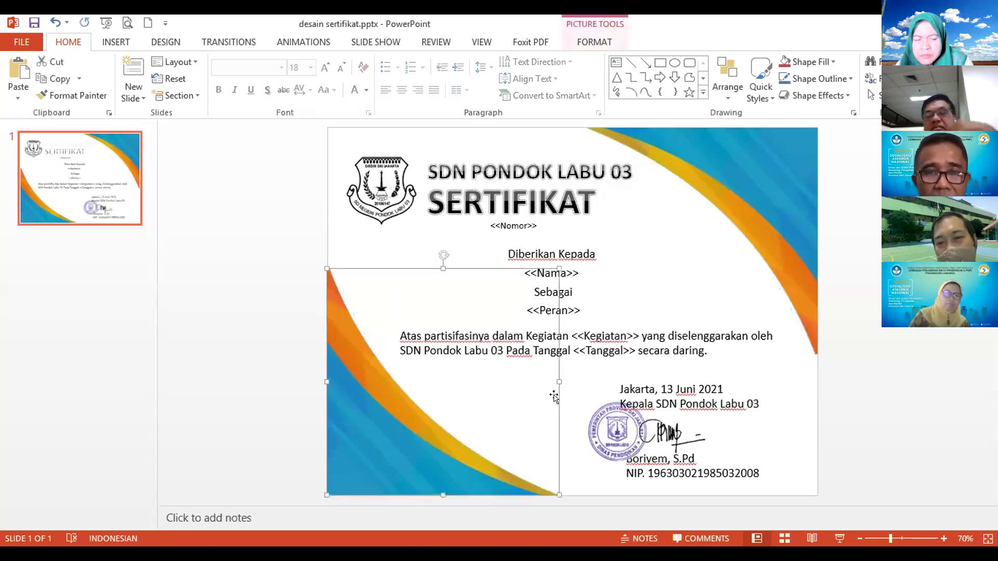
pyautogui.click(599, 385)
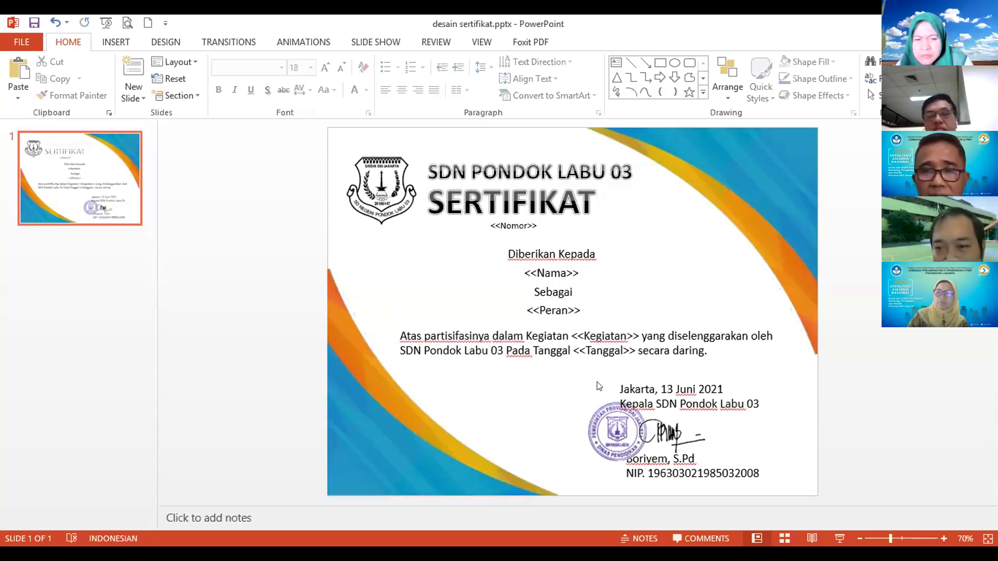
pyautogui.click(33, 22)
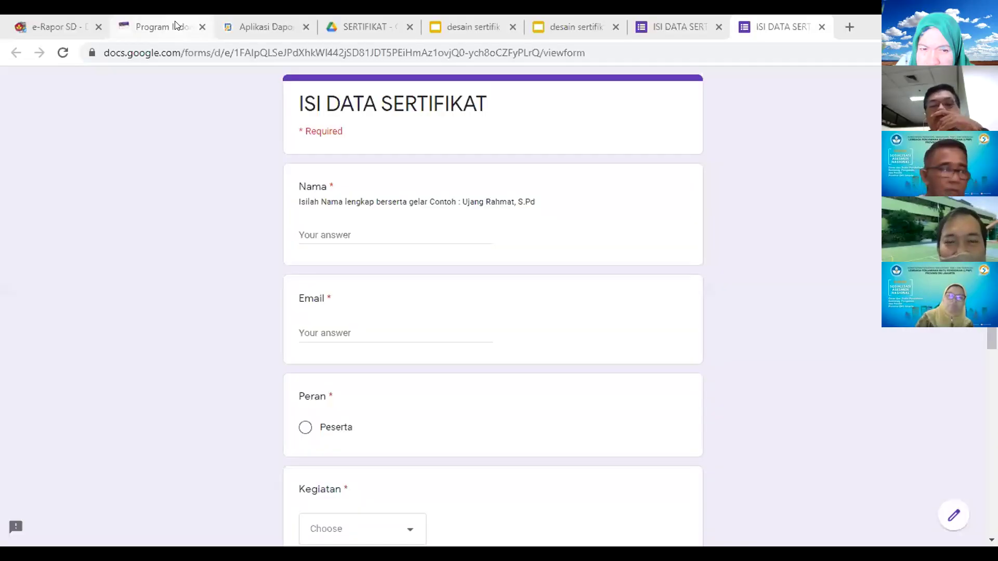
# Step: In the desain sertifikat Slides file, change the <<Peserta>> placeholder to <<Peran>>
pyautogui.click(555, 21)
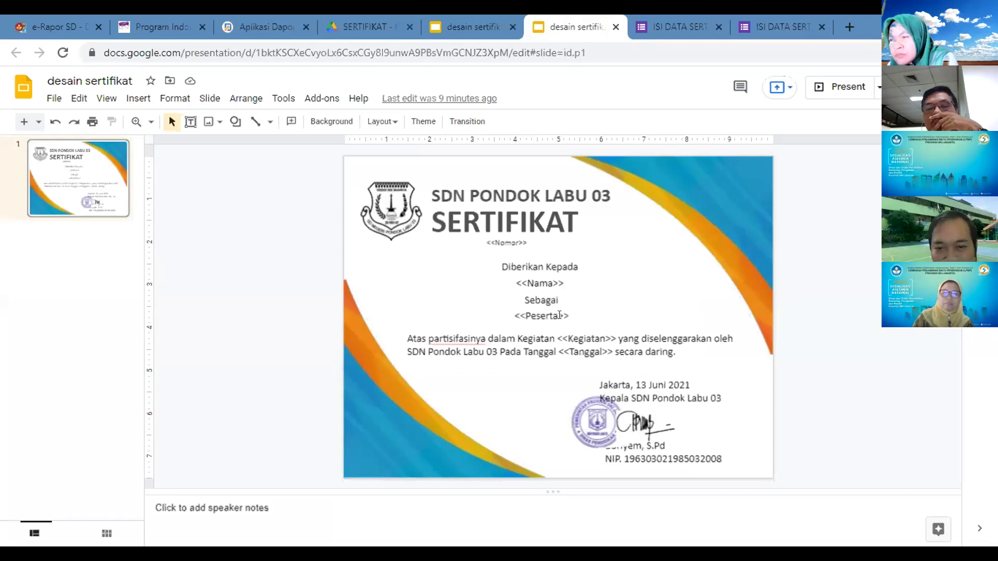
pyautogui.click(559, 315)
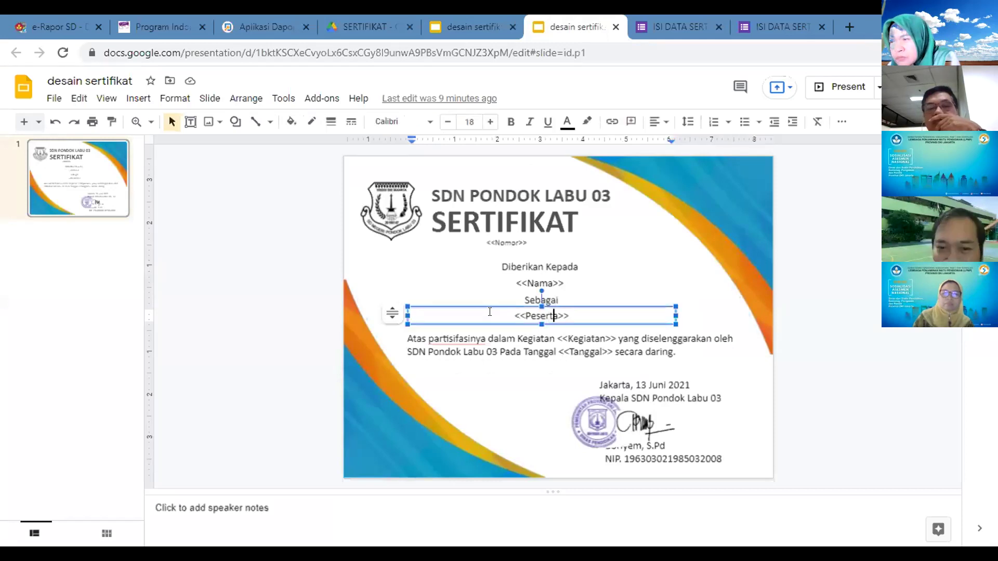
pyautogui.press('Right')
pyautogui.press('BackSpace')
pyautogui.press('BackSpace')
pyautogui.press('BackSpace')
pyautogui.write('ra')
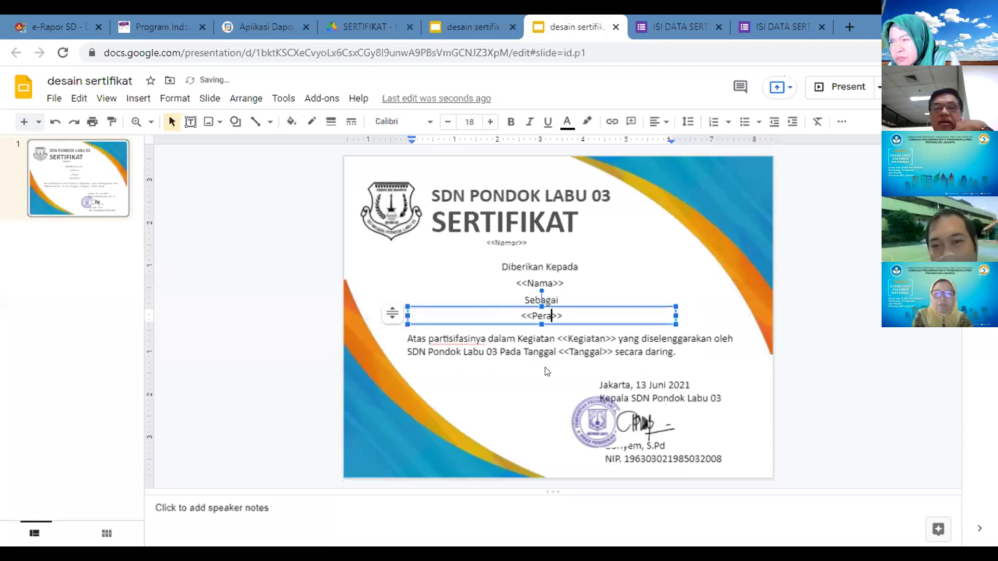
pyautogui.write('n')
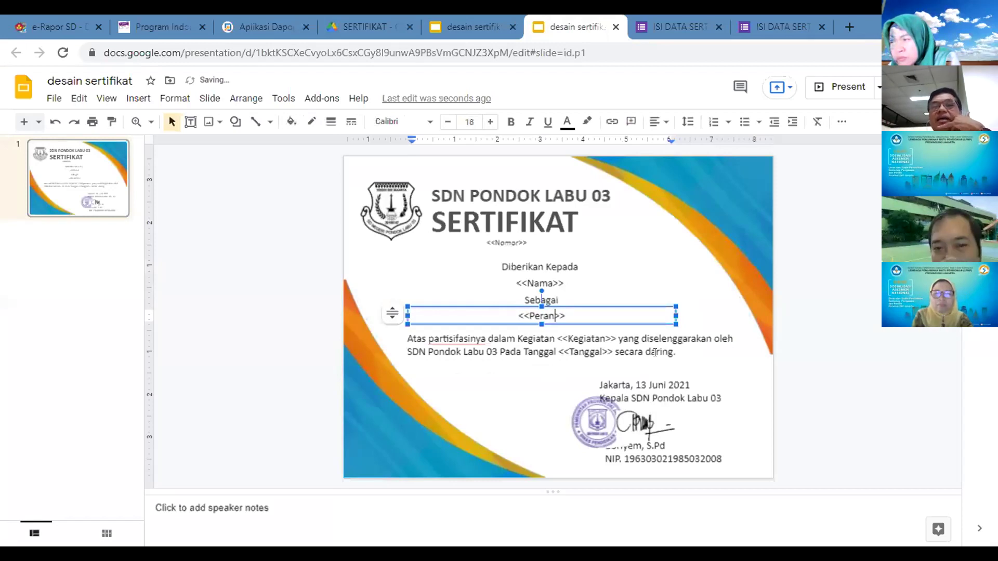
pyautogui.click(655, 352)
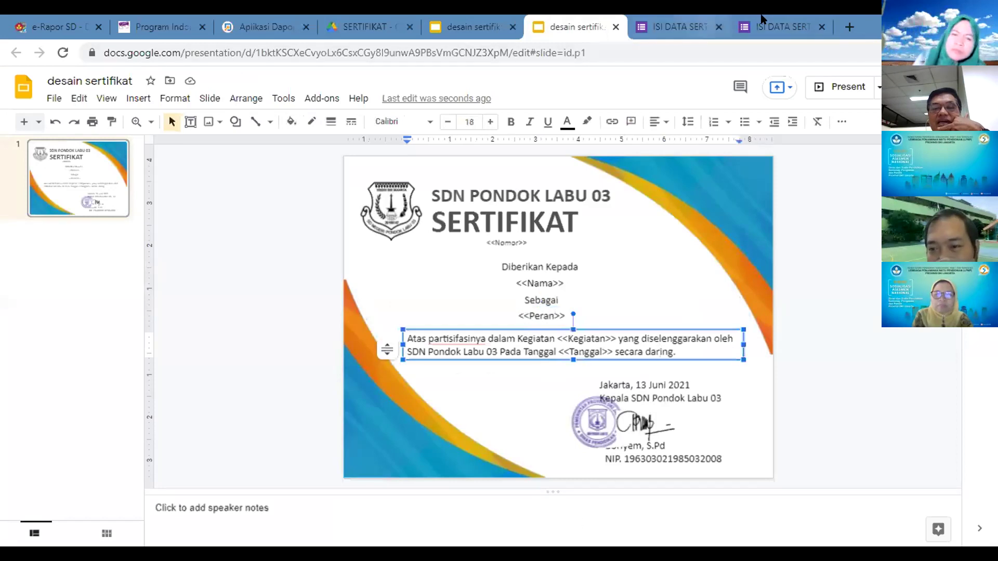
pyautogui.hotkey('ctrl', 'Tab')
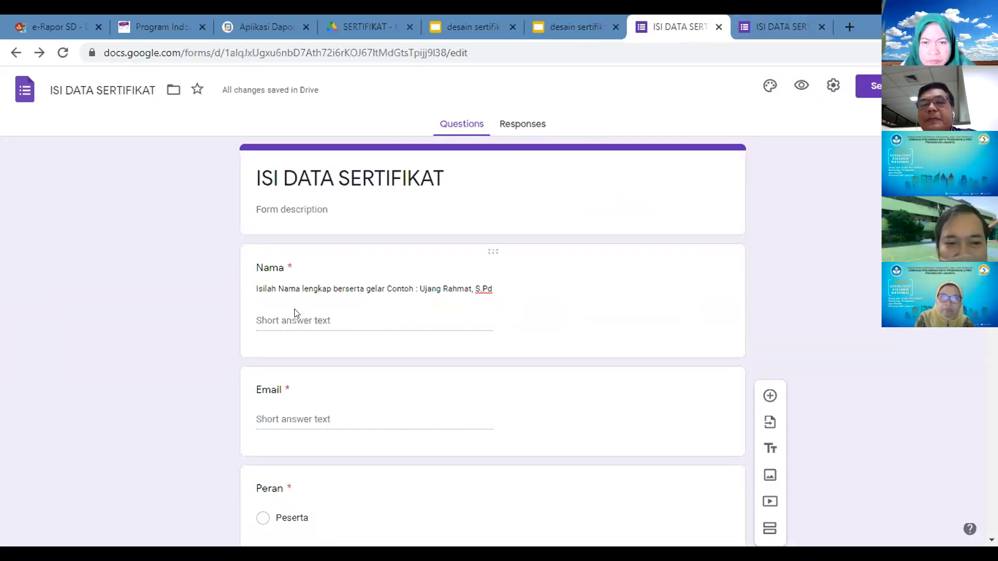
# Step: Go back to the ISI DATA SERTIFIKAT respondent preview tab
pyautogui.click(763, 20)
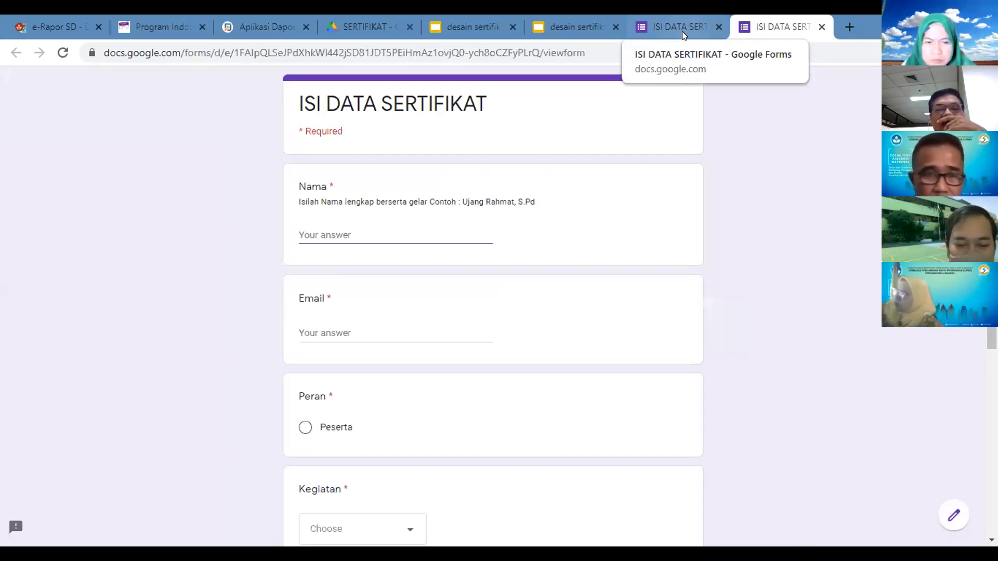
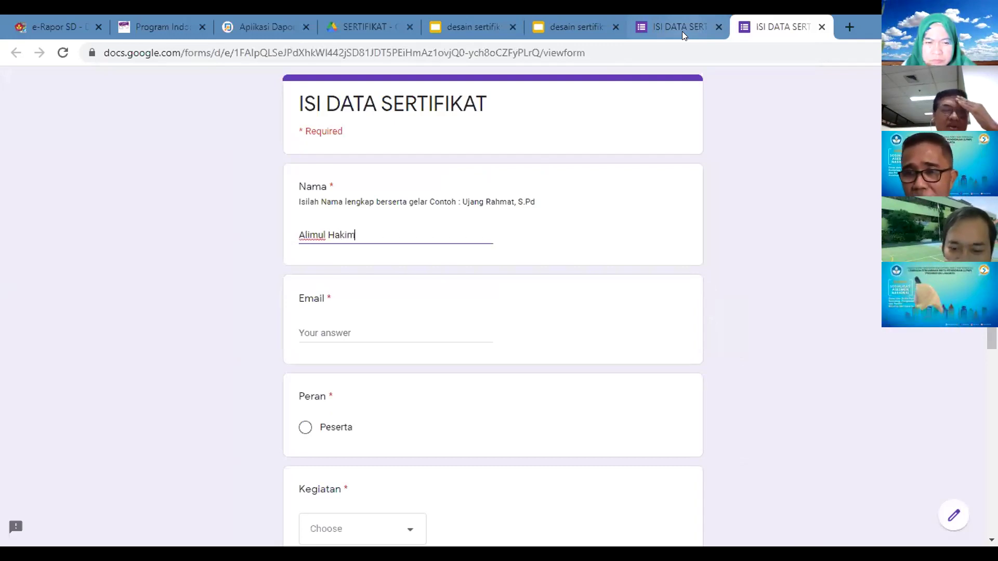
# Step: Enter the respondent's full name in Nama and their e-mail address in Email
pyautogui.click(321, 329)
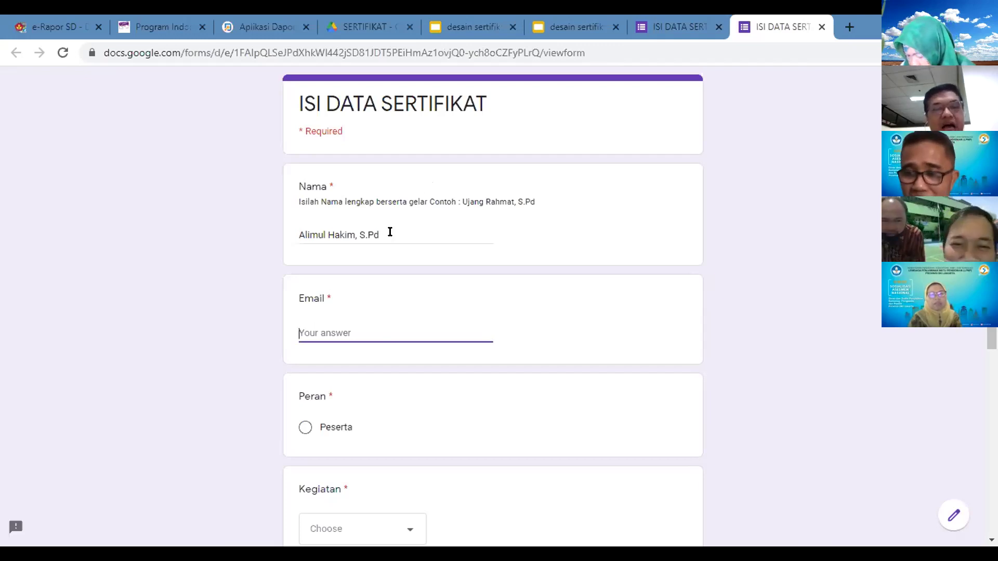
pyautogui.click(350, 232)
pyautogui.moveTo(355, 234); pyautogui.dragTo(296, 232)
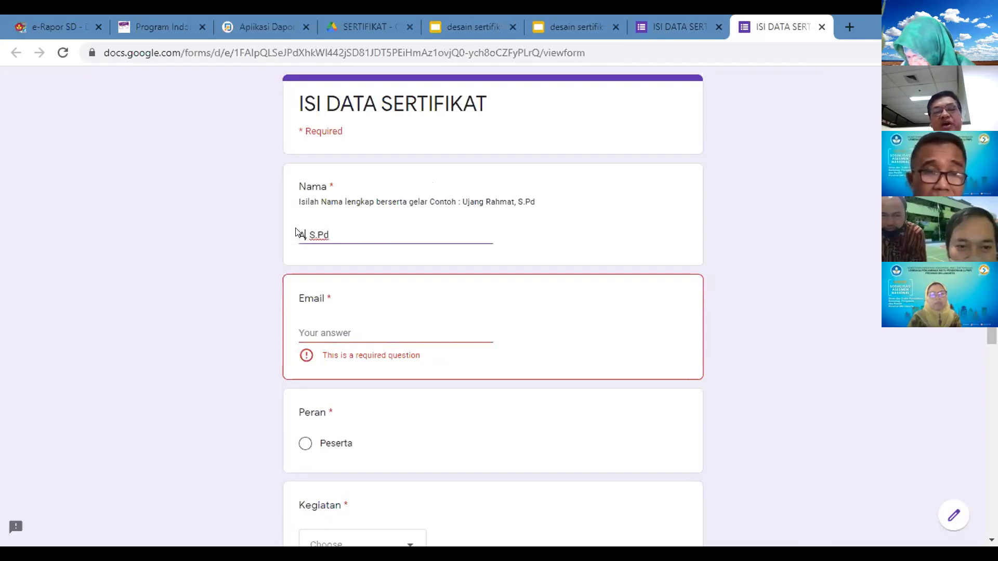
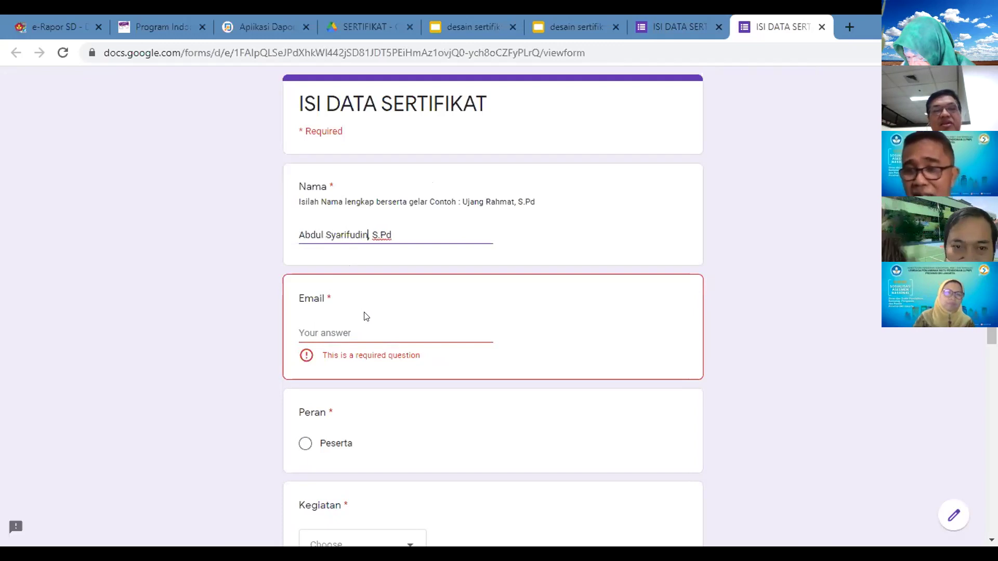
pyautogui.click(362, 328)
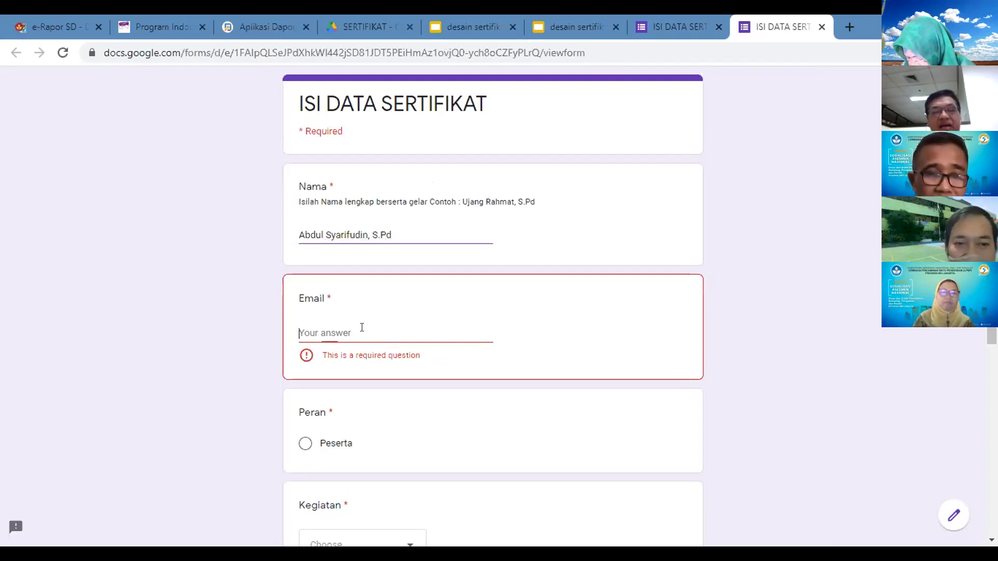
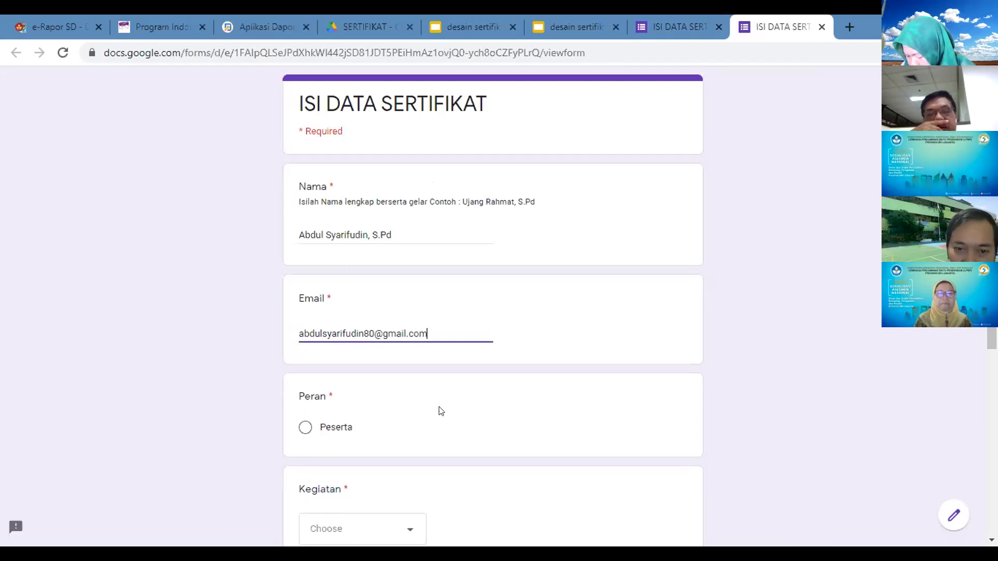
# Step: Choose Peserta, Perpisahan Kelas VI, 13 Juni 2021 and the certificate number, then submit
pyautogui.click(325, 428)
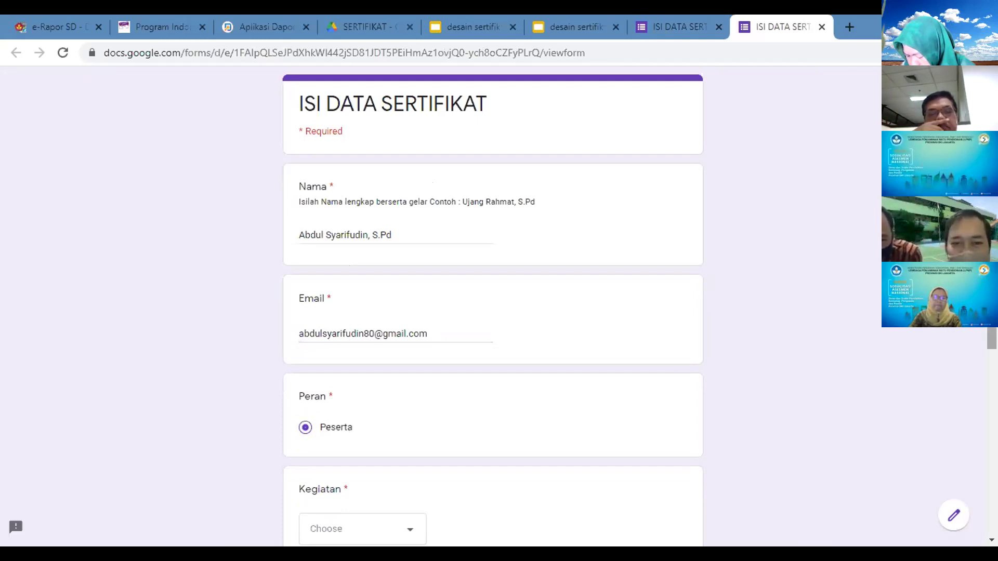
pyautogui.scroll(-2, 492, 306)
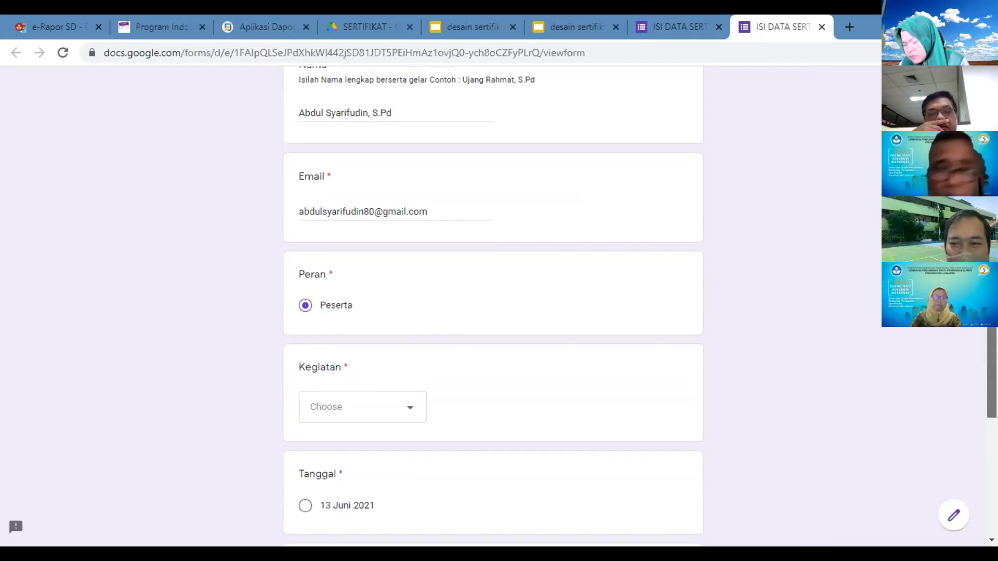
pyautogui.click(389, 416)
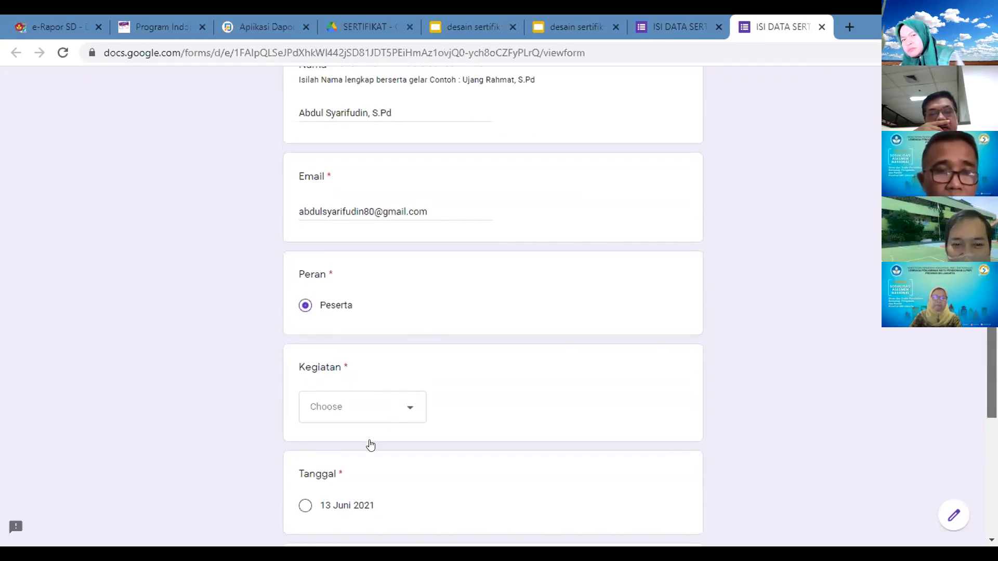
pyautogui.click(370, 446)
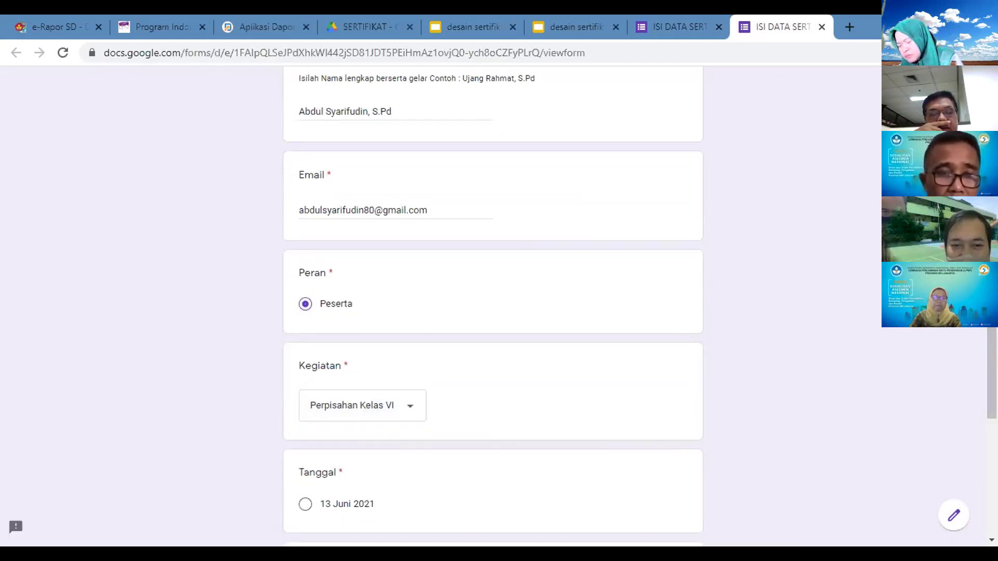
pyautogui.scroll(-3, 345, 356)
pyautogui.click(345, 348)
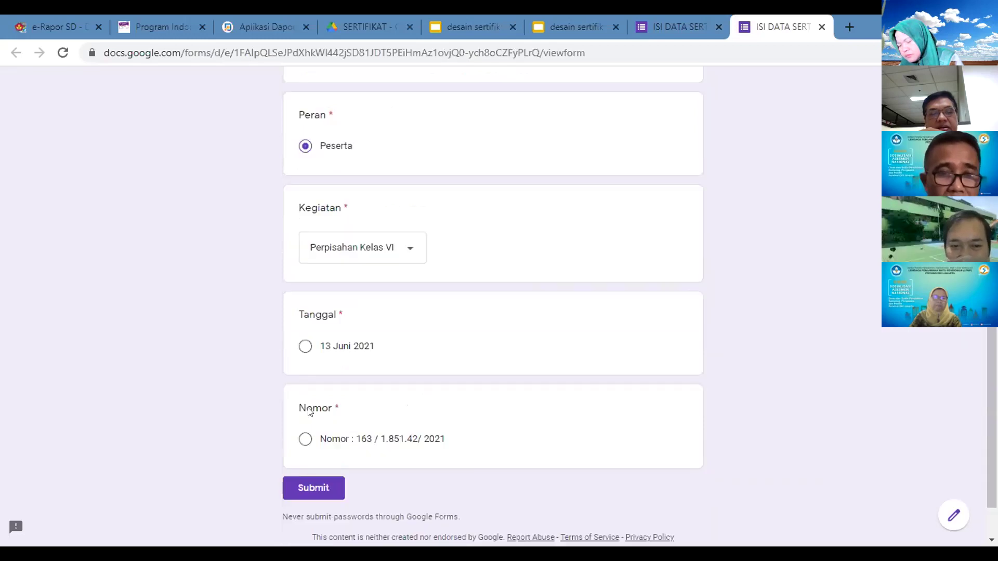
pyautogui.click(304, 439)
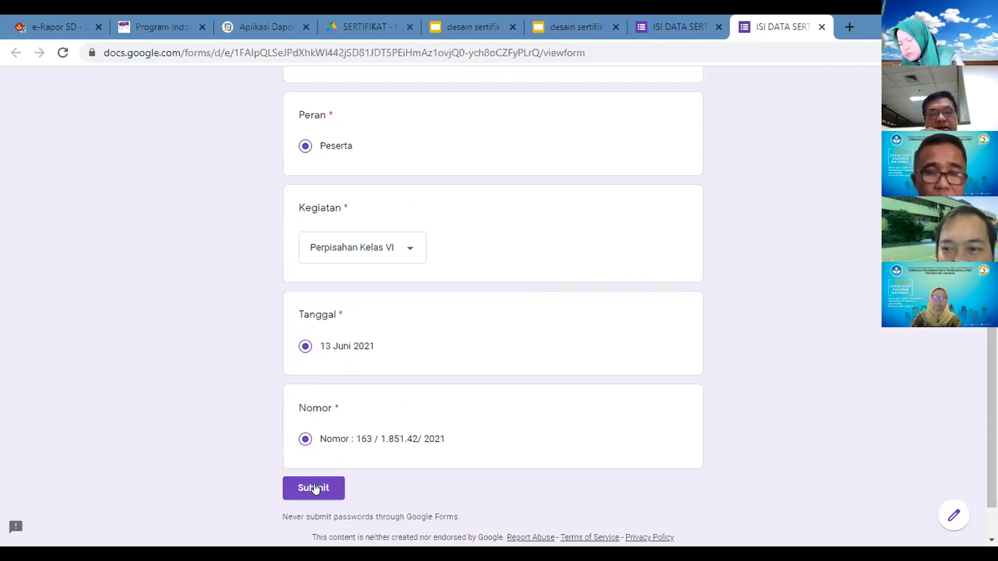
pyautogui.click(314, 488)
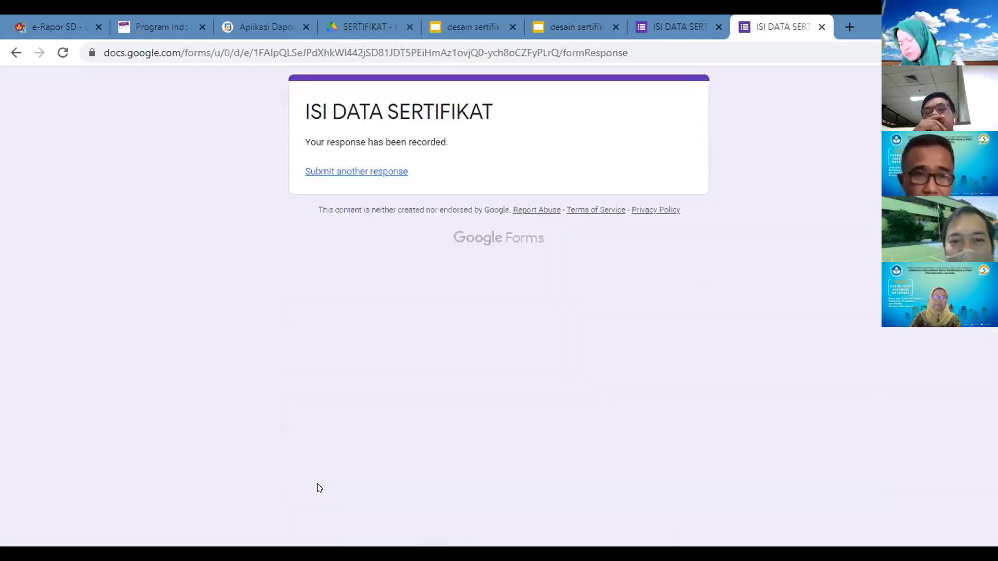
# Step: Link the form's responses to a new spreadsheet, ISI DATA SERTIFIKAT (Responses)
pyautogui.click(679, 23)
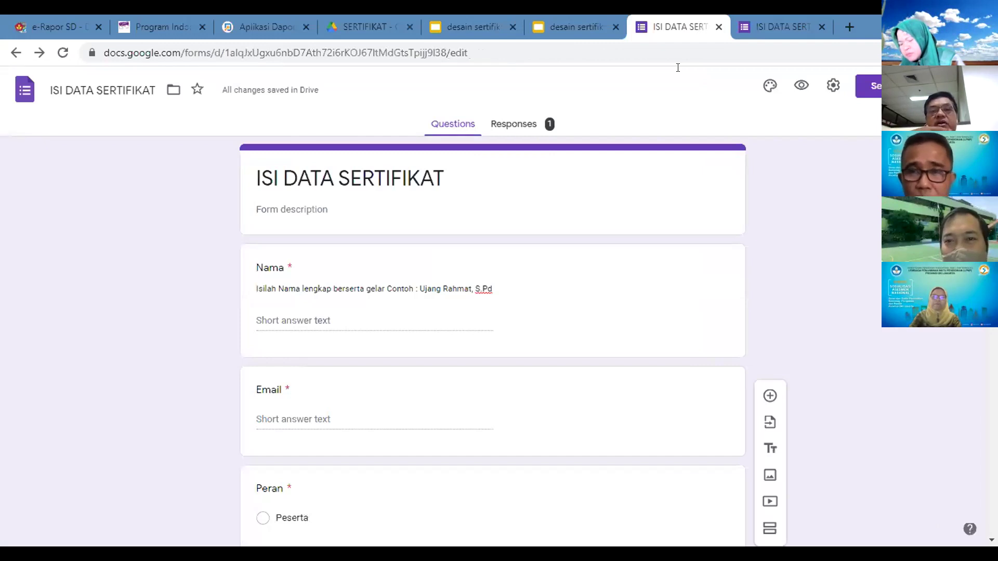
pyautogui.click(535, 127)
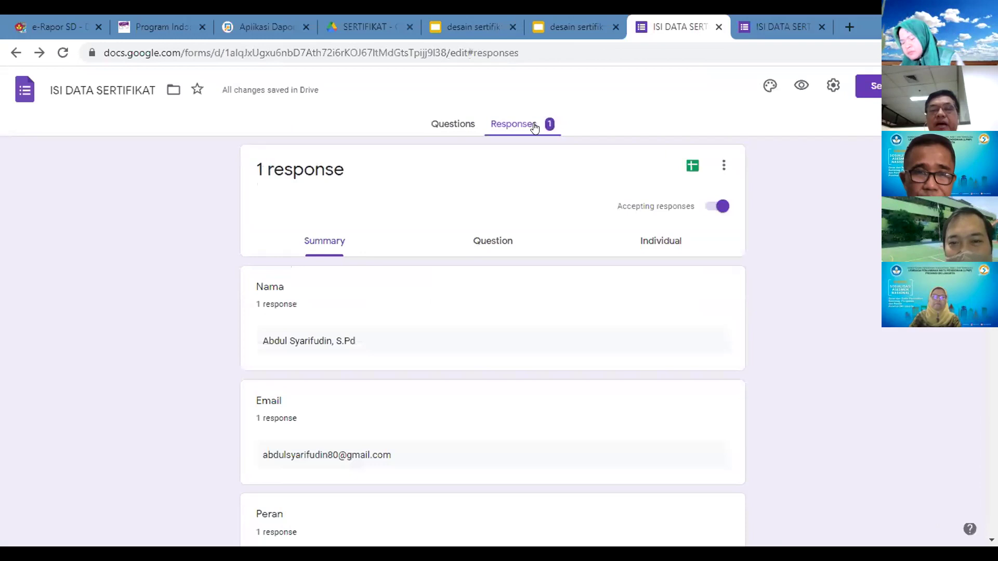
pyautogui.click(690, 164)
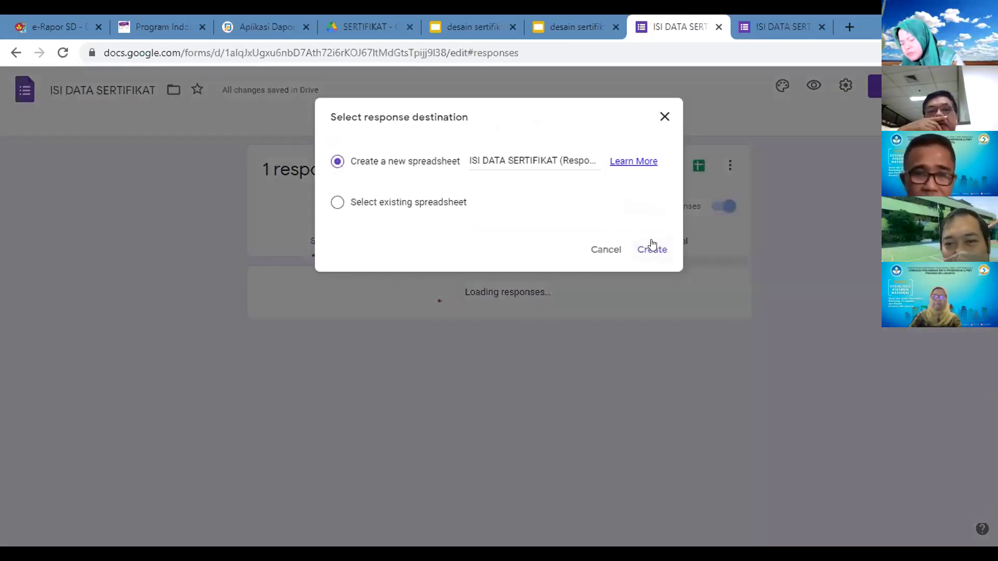
pyautogui.click(652, 246)
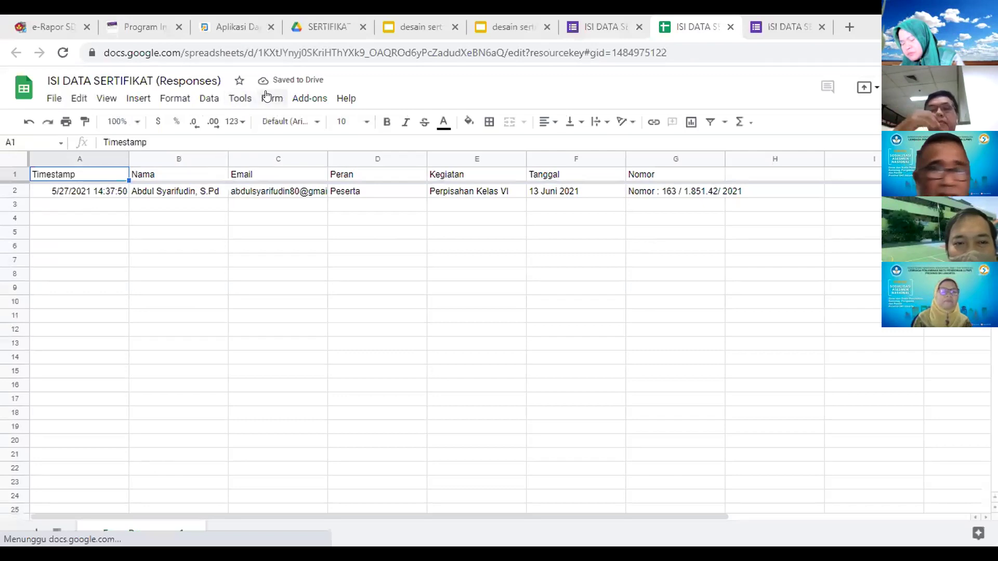
# Step: Launch the AutoCrat add-on from the Add-ons menu of the responses sheet
pyautogui.click(266, 96)
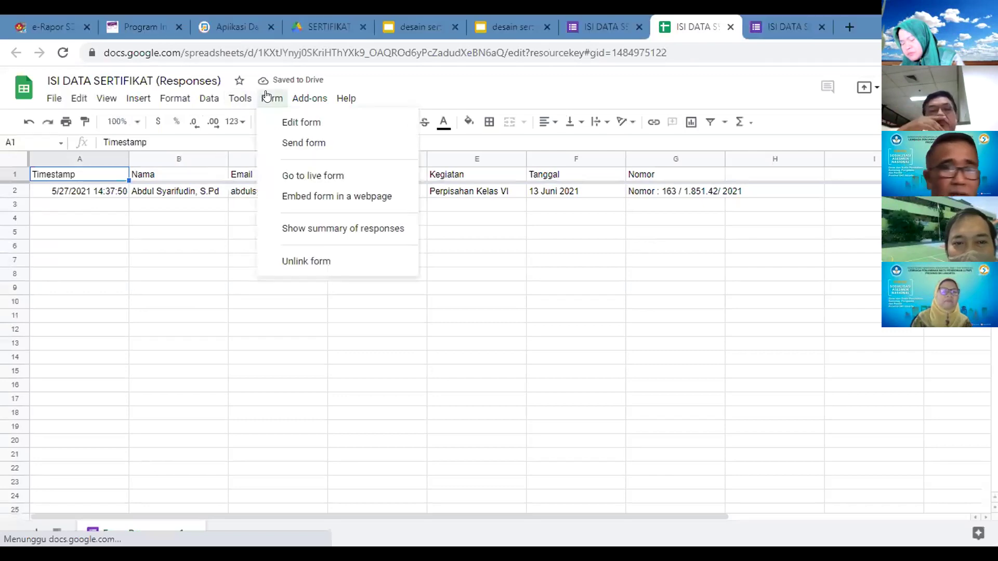
pyautogui.click(309, 98)
pyautogui.click(299, 100)
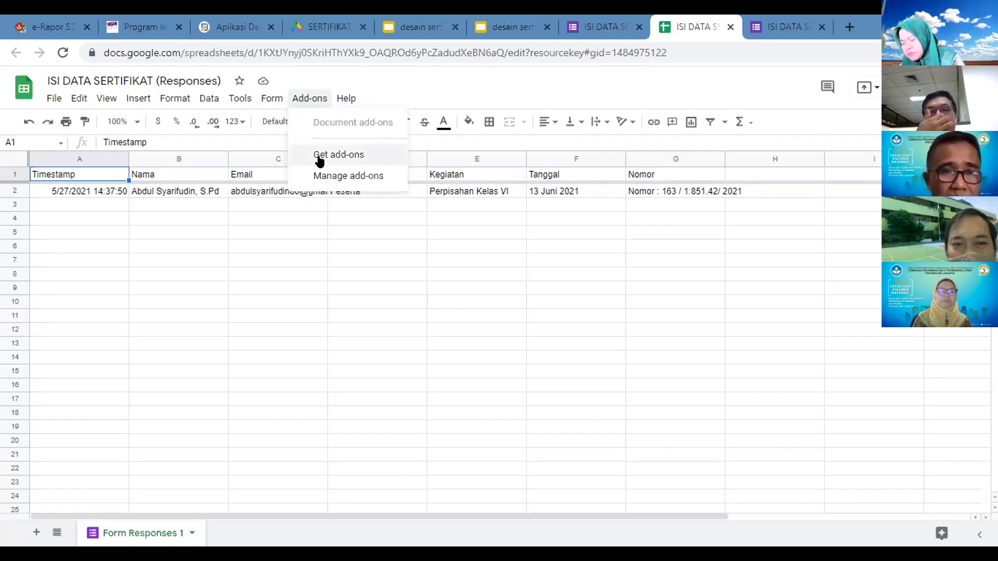
pyautogui.click(319, 158)
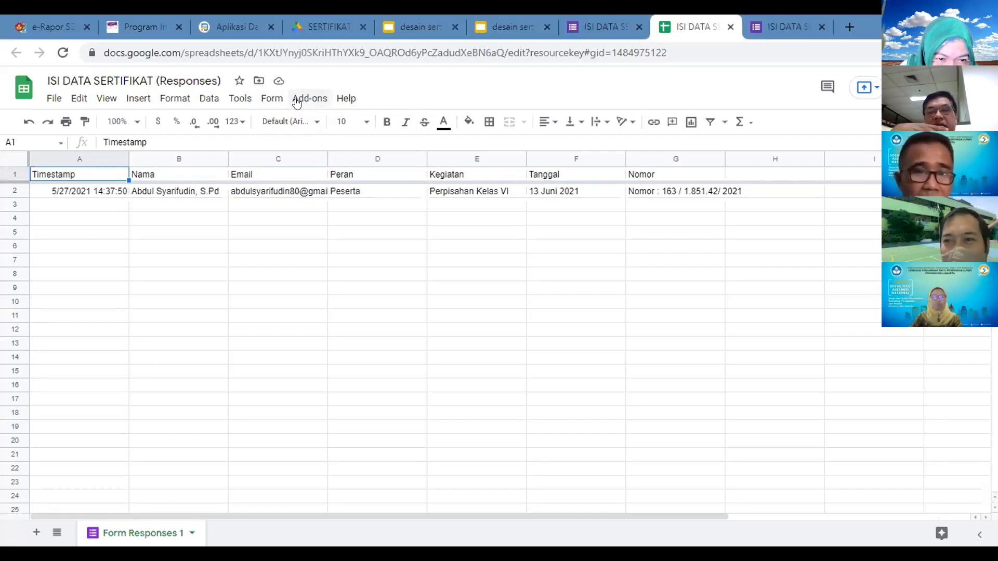
pyautogui.click(296, 100)
pyautogui.moveTo(348, 158)
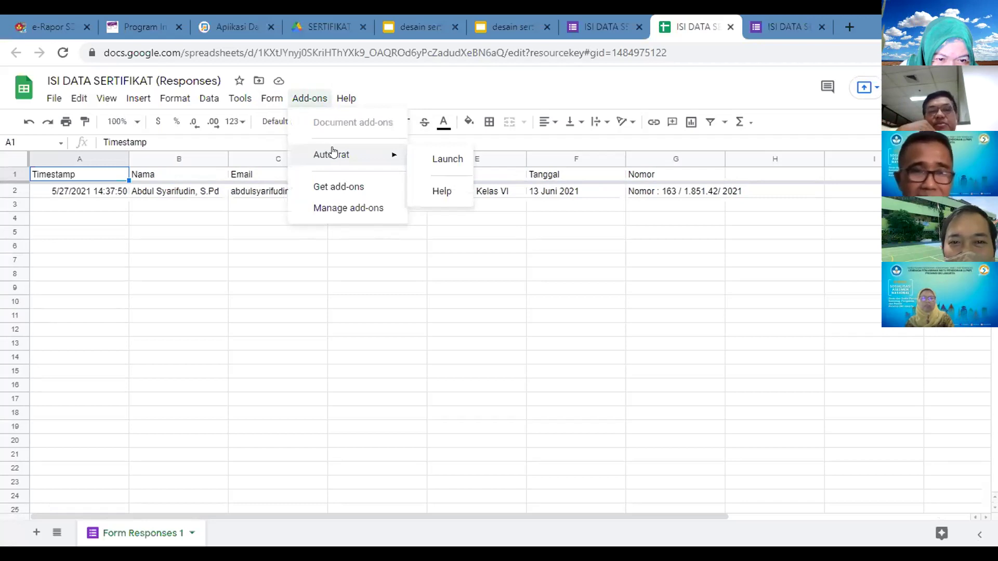
pyautogui.click(438, 159)
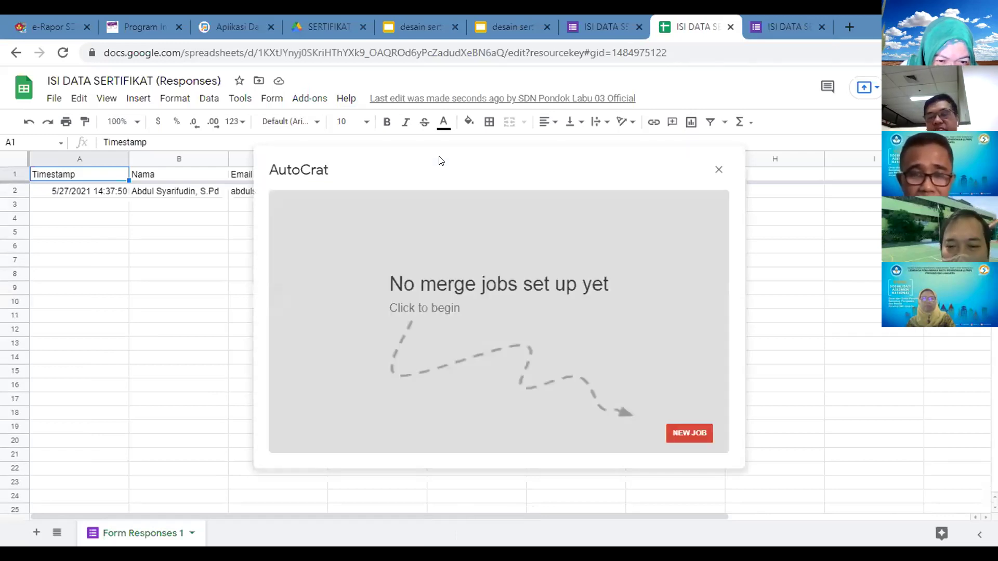
# Step: Create a new AutoCrat job named SERTIFIKAT PERPISAHAN and continue to the template step
pyautogui.click(682, 434)
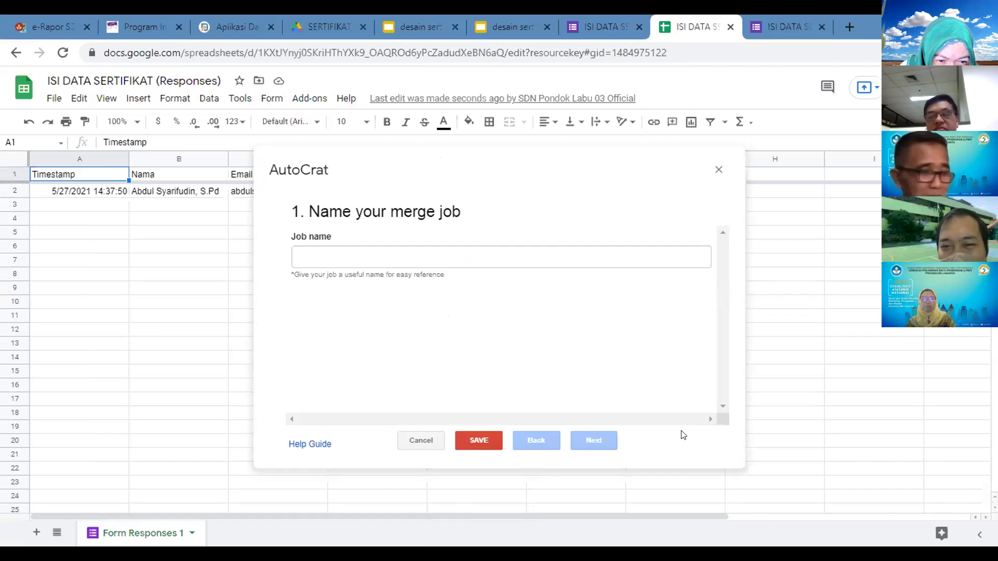
pyautogui.click(346, 254)
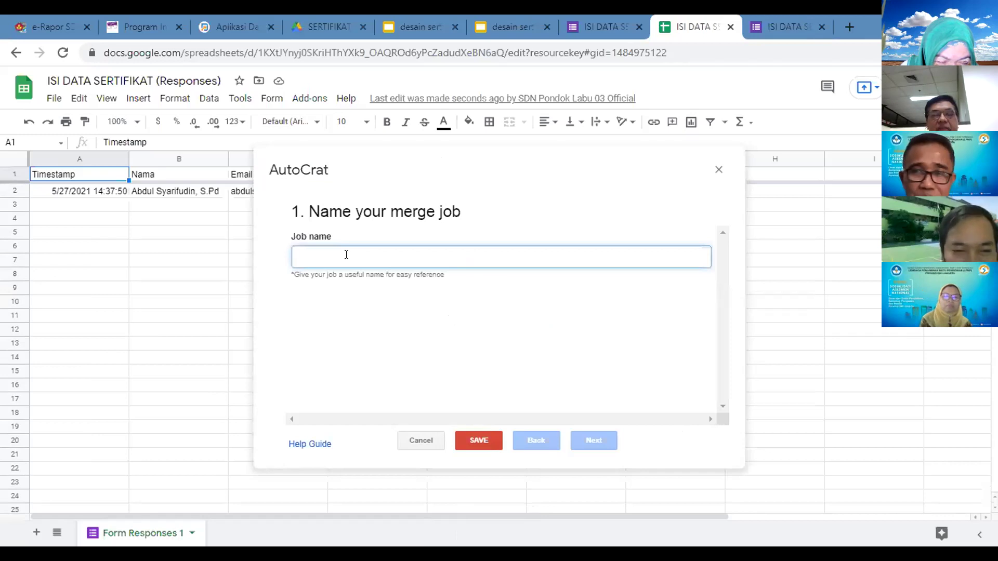
pyautogui.write('SERT')
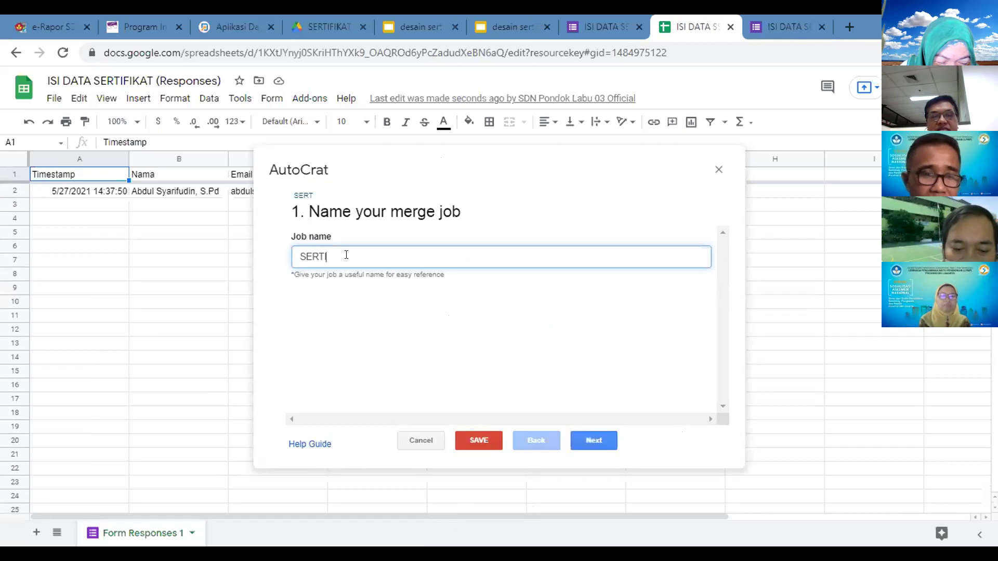
pyautogui.write('IFIKAT P')
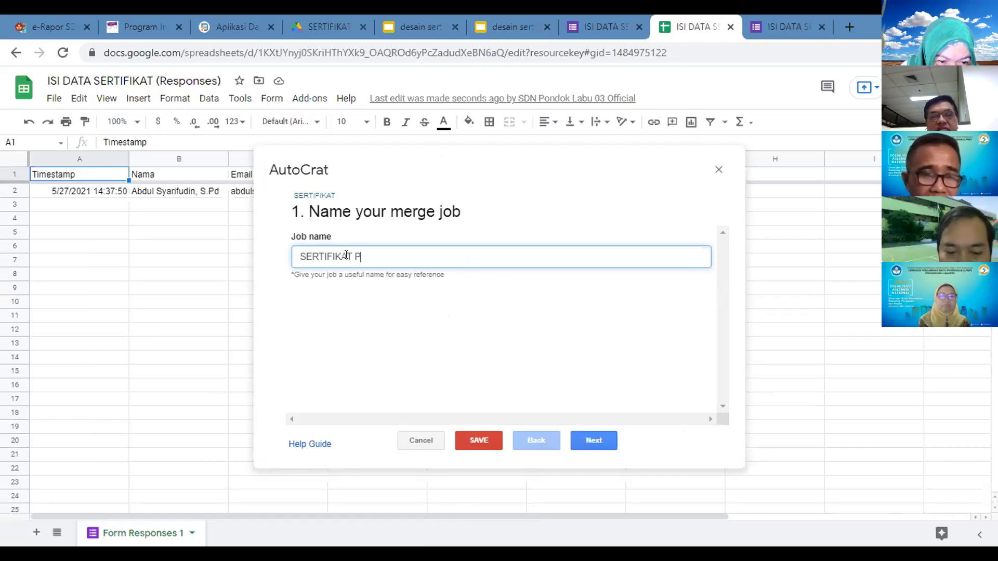
pyautogui.write('ERPISAHAN')
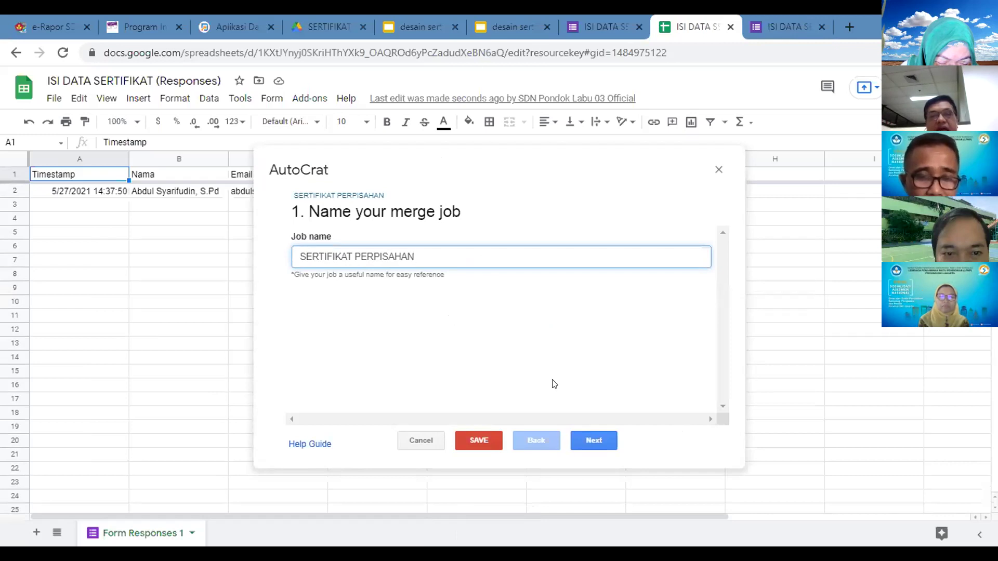
pyautogui.click(599, 442)
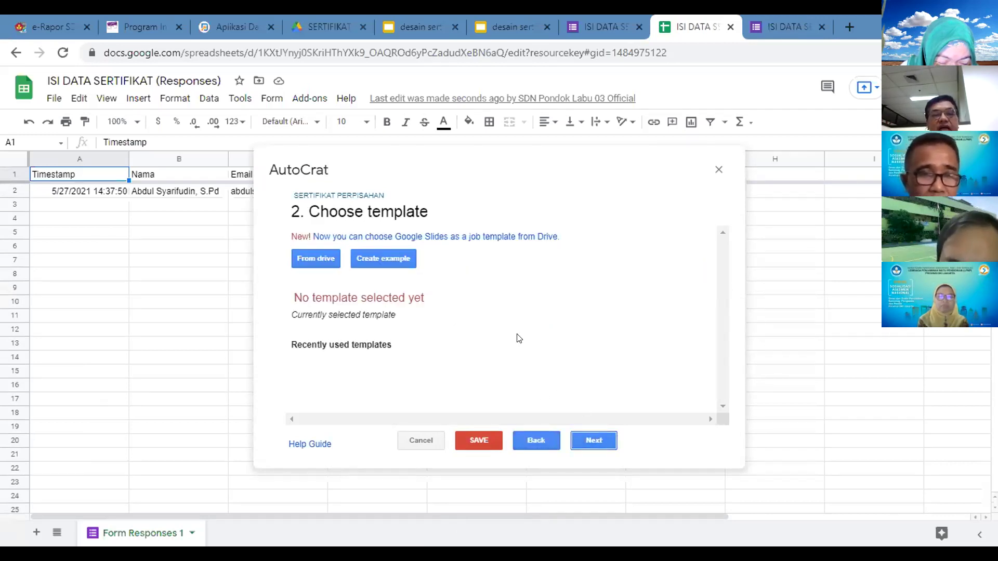
# Step: Select the desain sertifikat Slides file from Drive as the job's template
pyautogui.click(319, 258)
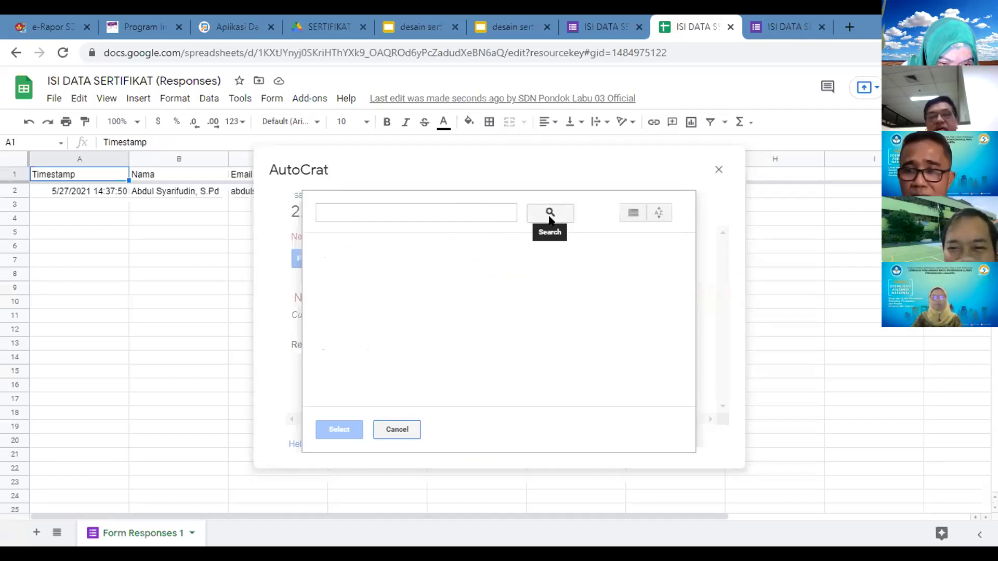
pyautogui.click(491, 213)
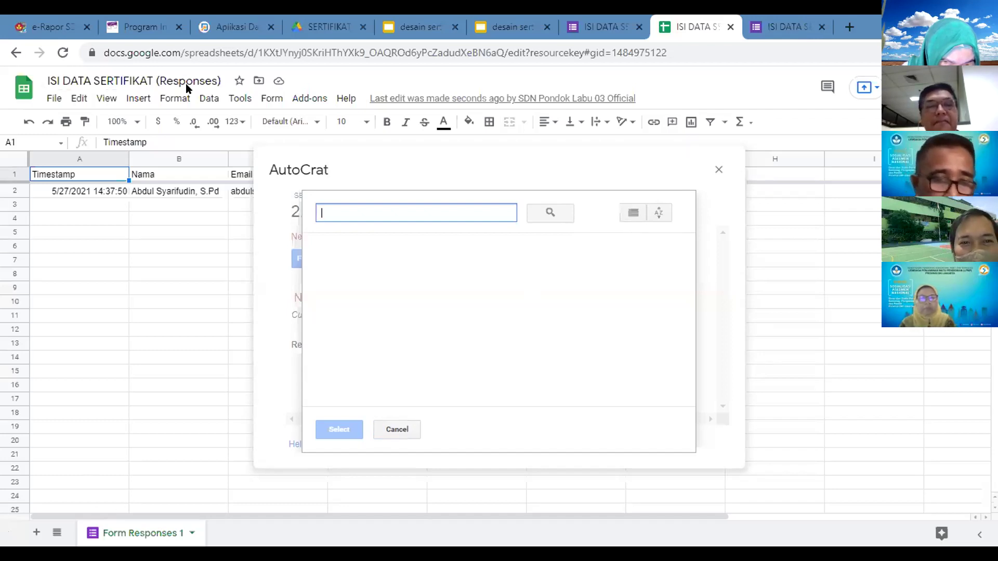
pyautogui.click(403, 430)
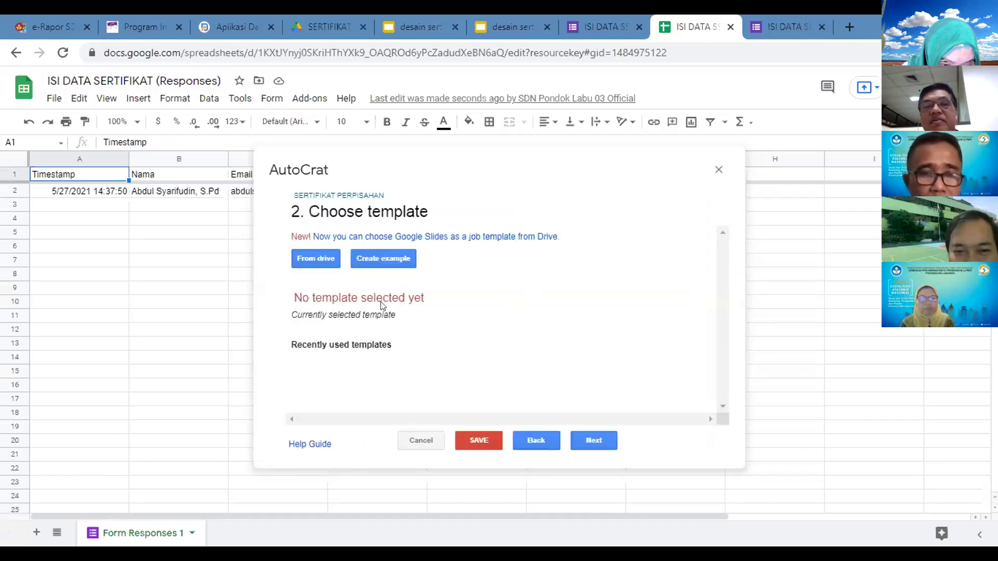
pyautogui.click(319, 259)
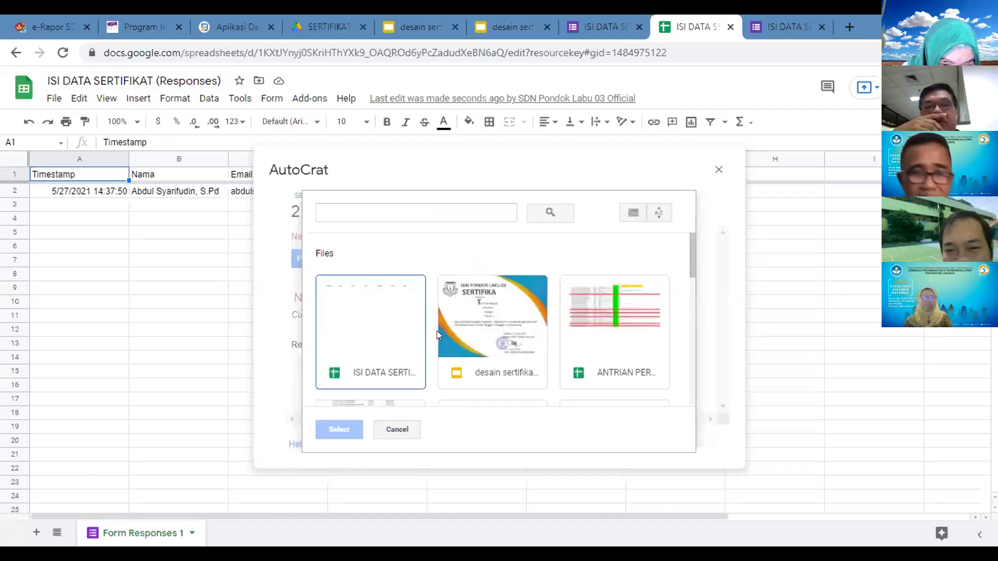
pyautogui.click(493, 332)
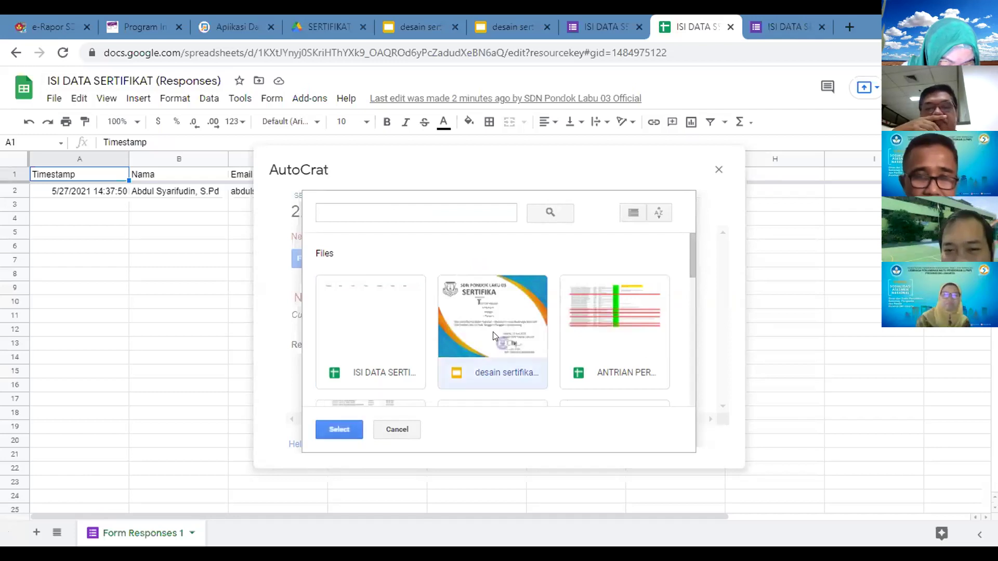
pyautogui.click(337, 429)
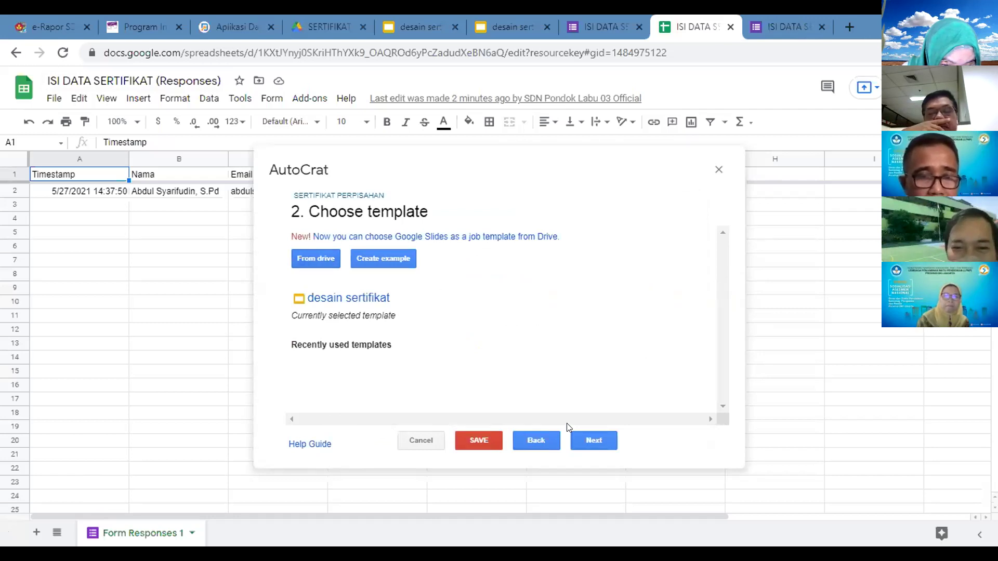
# Step: Check that Nama, Kegiatan, Tanggal, Nomor and Peran map to matching columns, then reach File settings
pyautogui.click(590, 441)
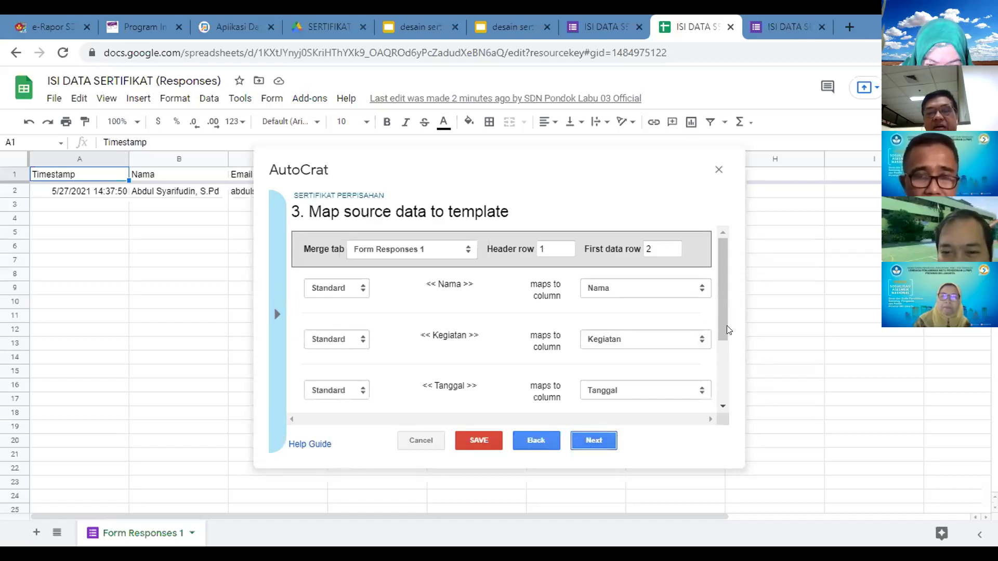
pyautogui.moveTo(722, 330); pyautogui.dragTo(720, 382)
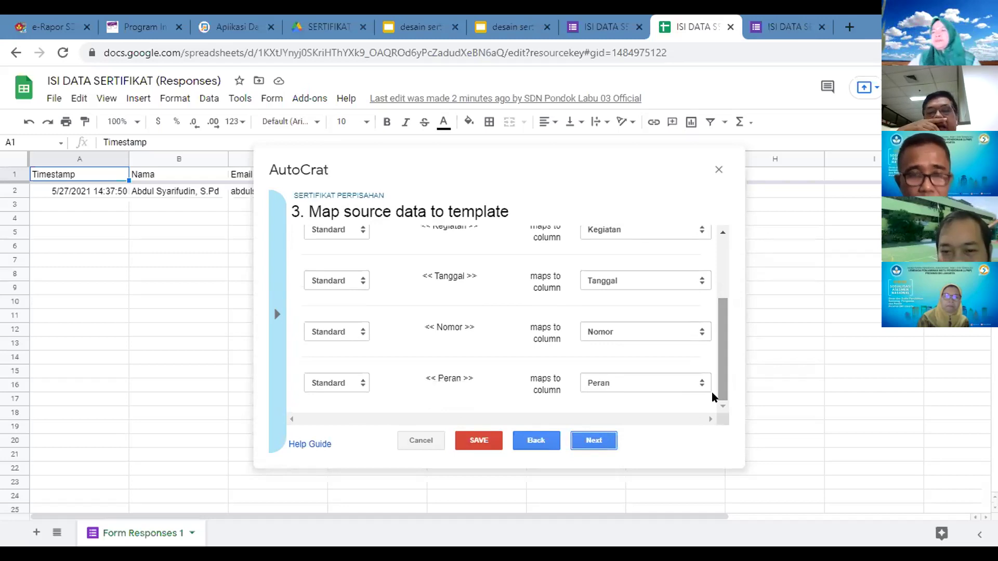
pyautogui.click(601, 442)
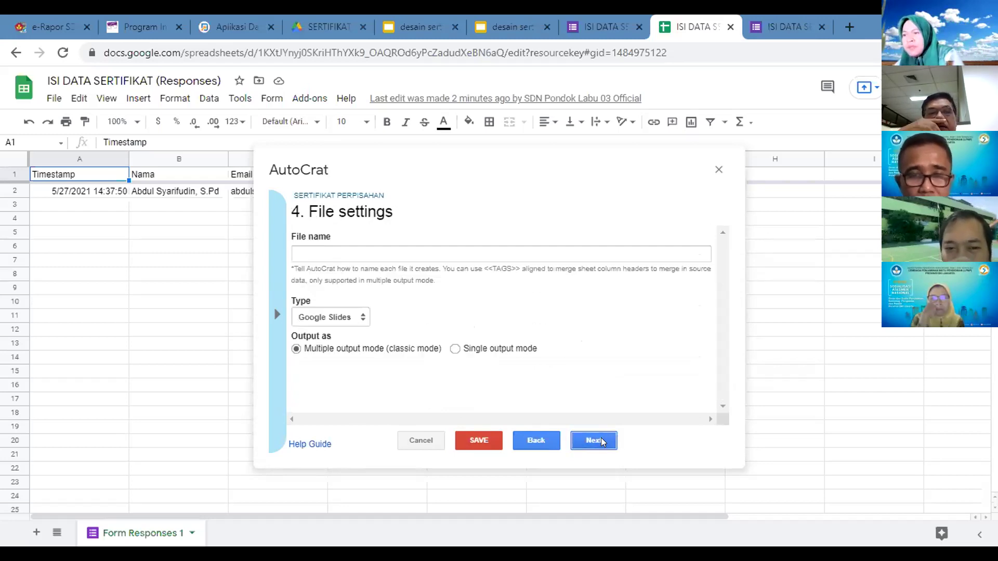
# Step: Set the merged file name to '<<Nama>> Sertifikat Perpisahan'
pyautogui.click(368, 254)
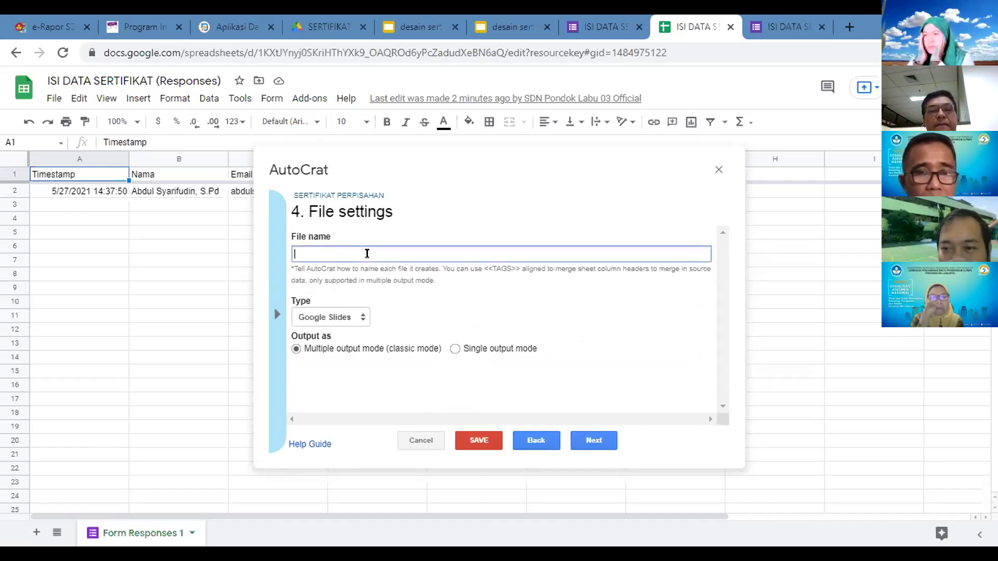
pyautogui.write('n')
pyautogui.press('BackSpace')
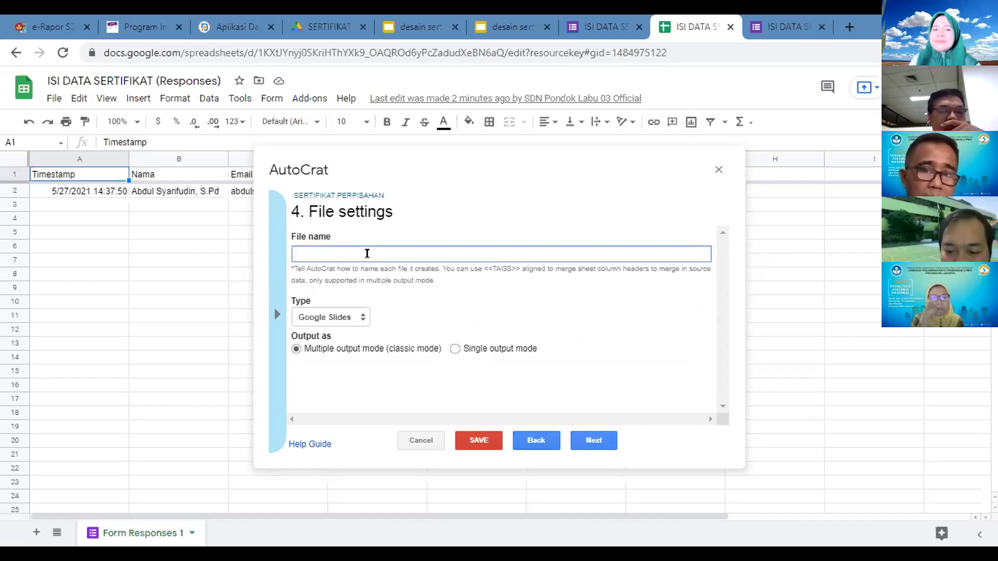
pyautogui.write('<<')
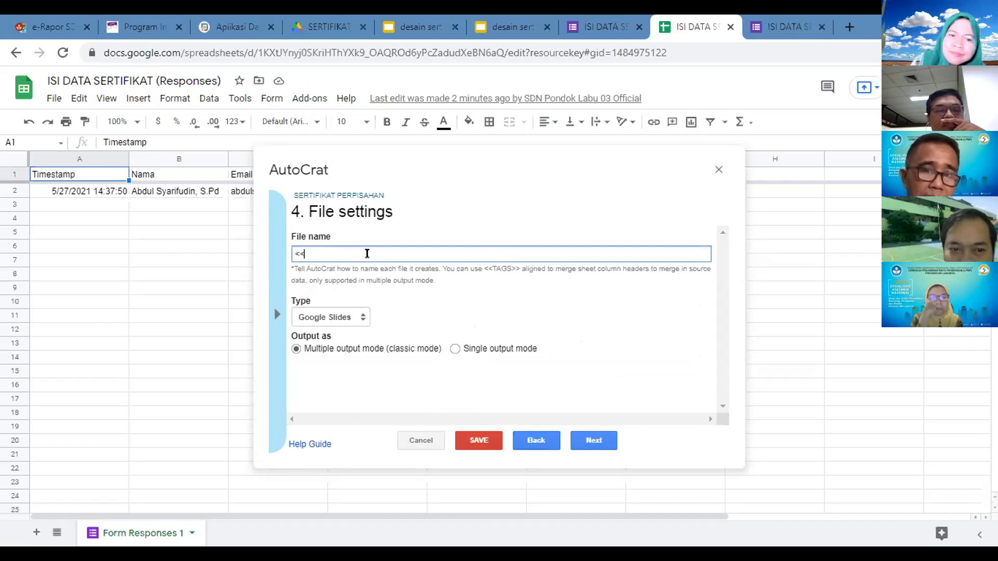
pyautogui.write('nAMA')
pyautogui.press('BackSpace')
pyautogui.press('BackSpace')
pyautogui.press('BackSpace')
pyautogui.press('BackSpace')
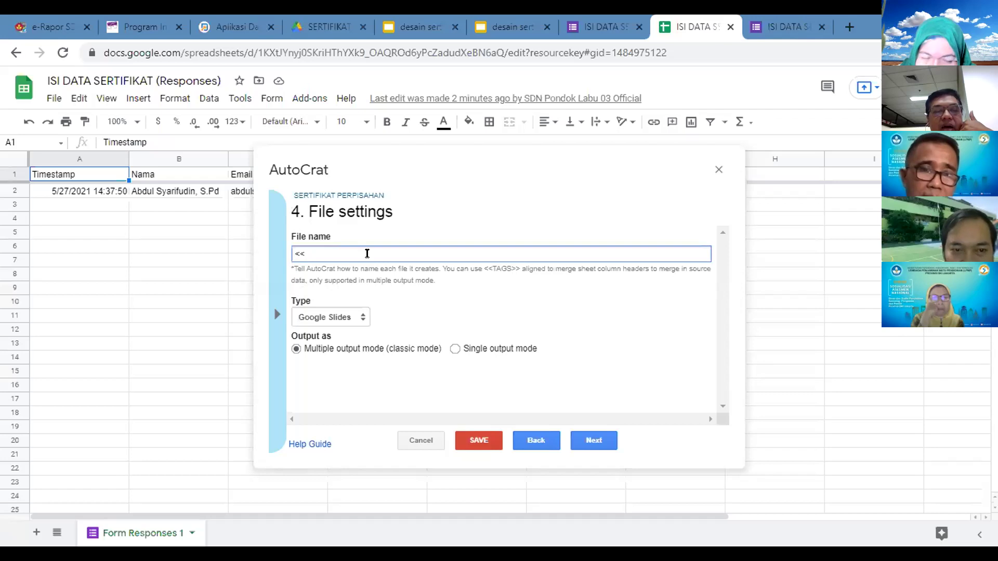
pyautogui.write('N')
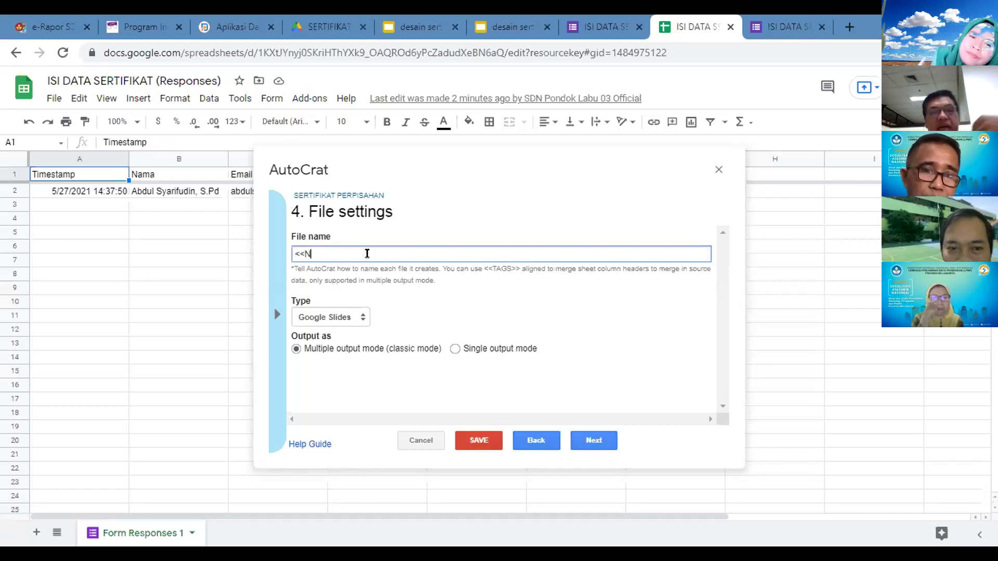
pyautogui.write('ama>>')
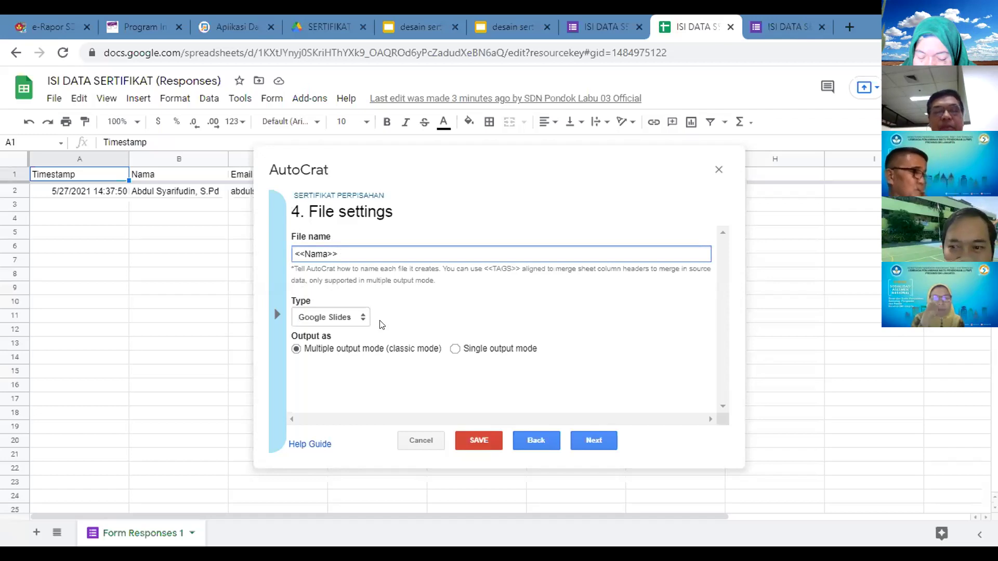
pyautogui.write('Sertifikat ')
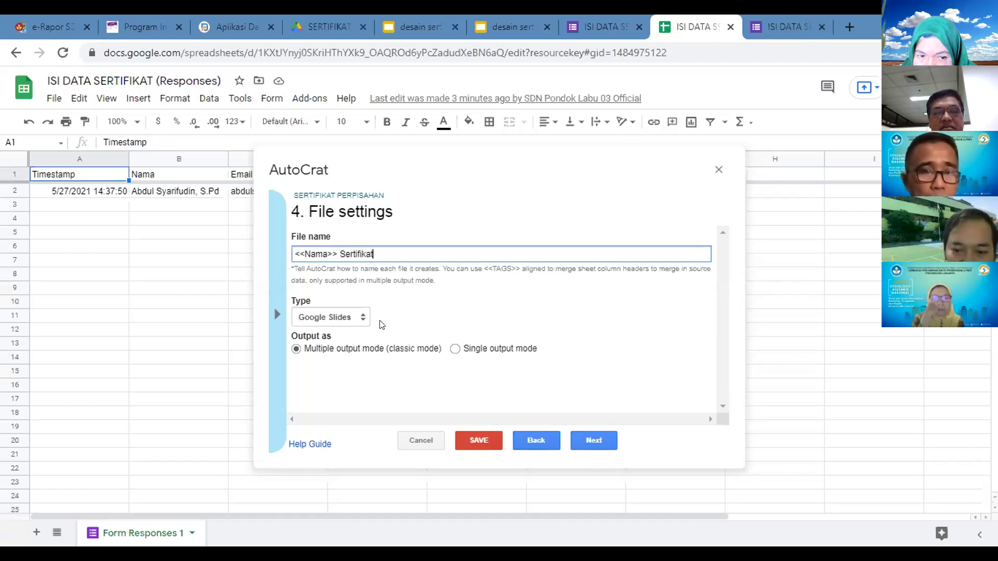
pyautogui.write('Perpishan')
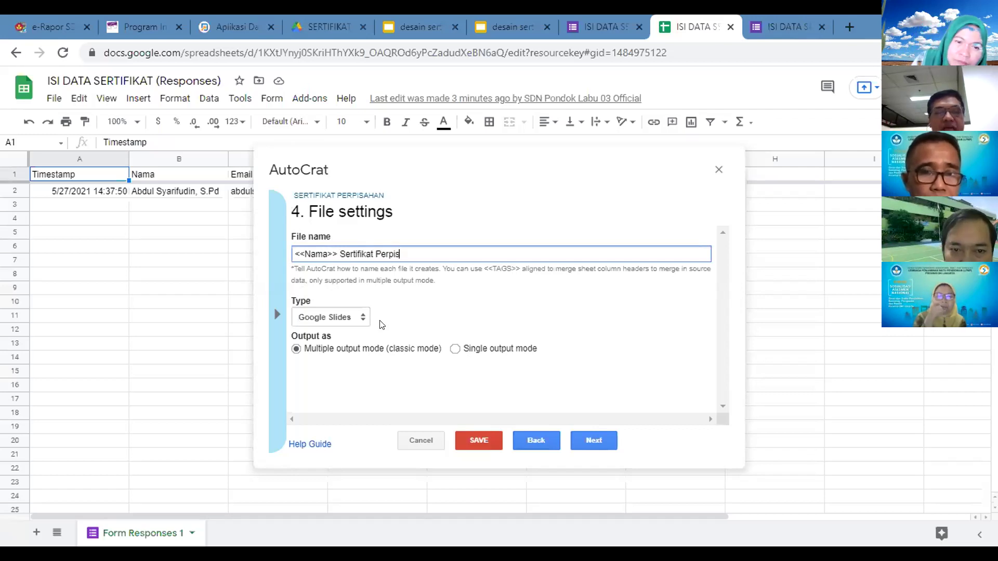
pyautogui.press('BackSpace')
pyautogui.press('BackSpace')
pyautogui.press('BackSpace')
pyautogui.press('BackSpace')
pyautogui.press('BackSpace')
pyautogui.write('isahan')
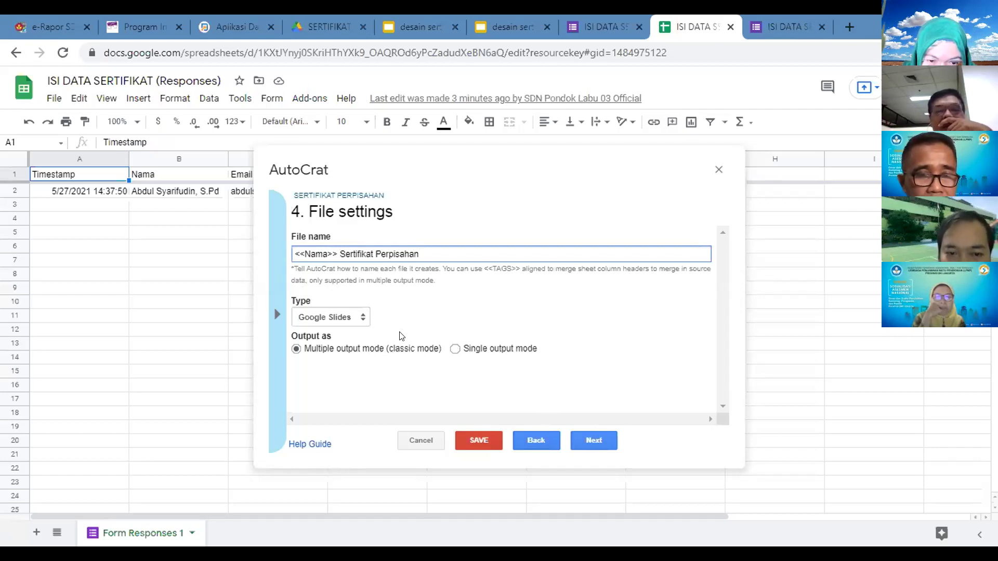
# Step: Set the output file type to PDF and continue to the destination-folder step
pyautogui.click(343, 321)
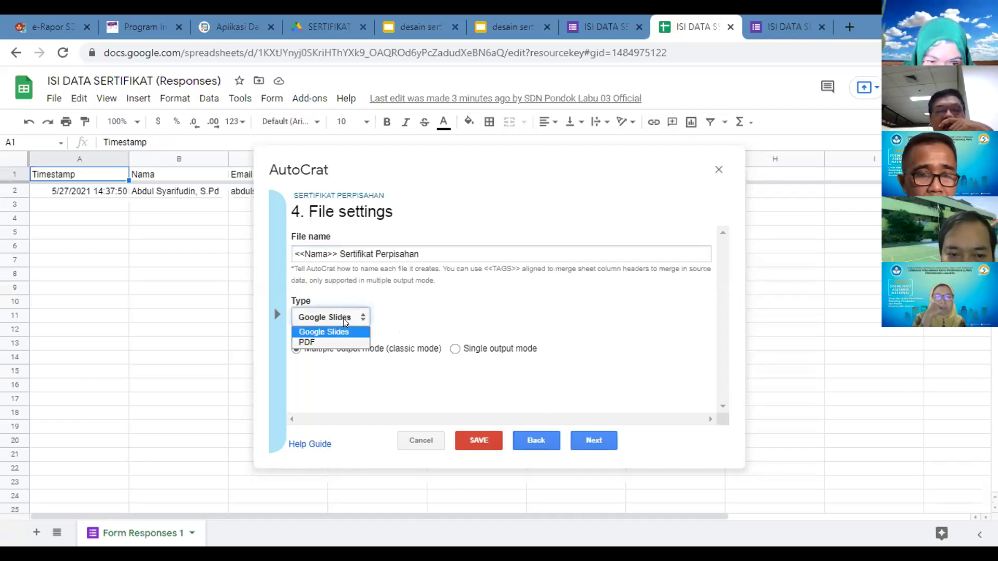
pyautogui.click(321, 340)
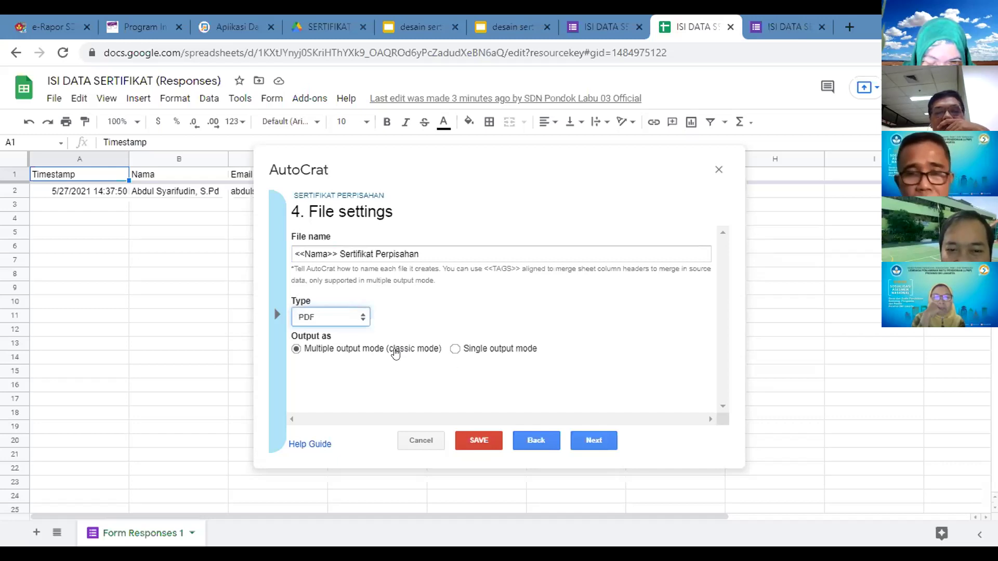
pyautogui.click(589, 442)
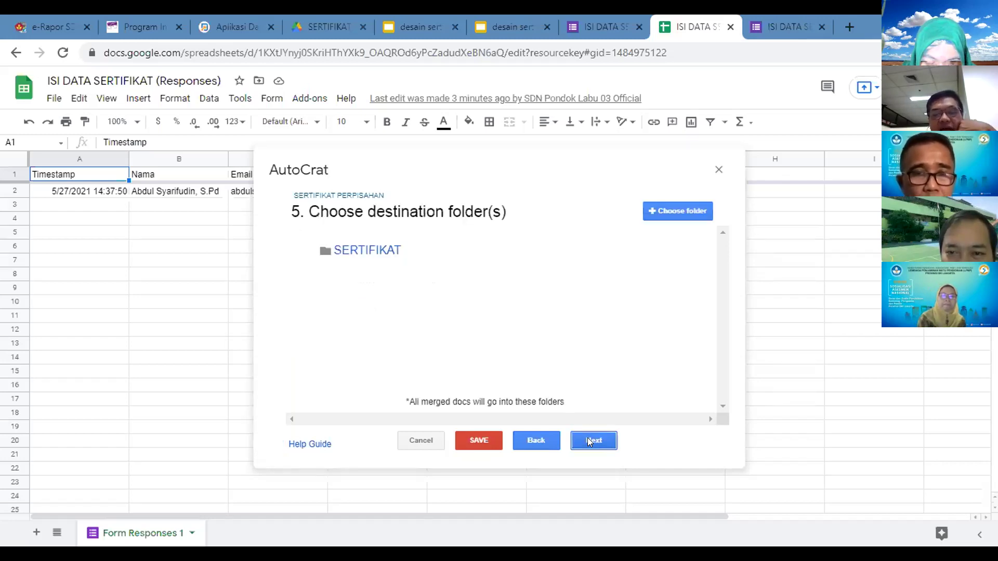
# Step: Keep the SERTIFIKAT folder and skip the dynamic folder reference and merge conditions
pyautogui.click(590, 442)
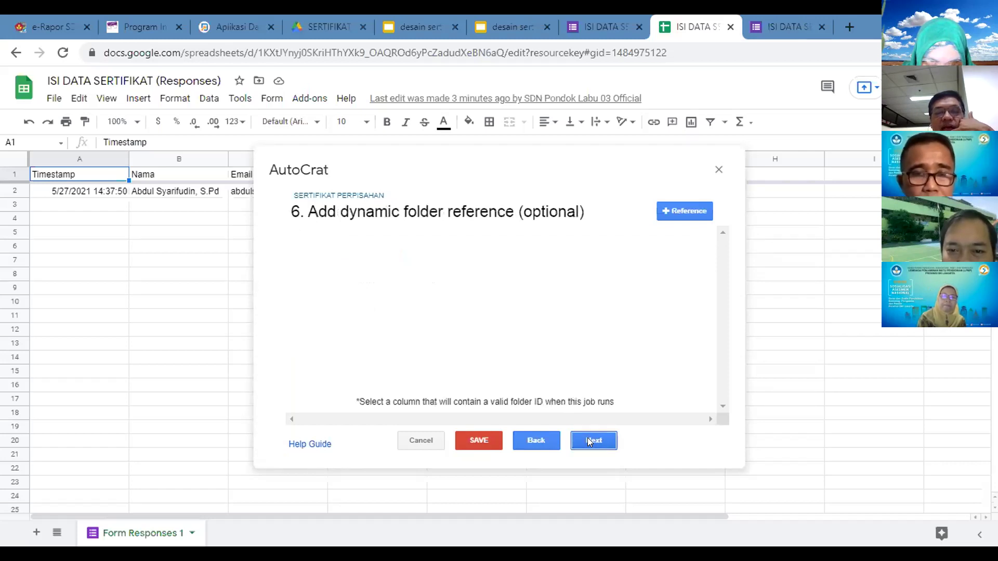
pyautogui.click(590, 443)
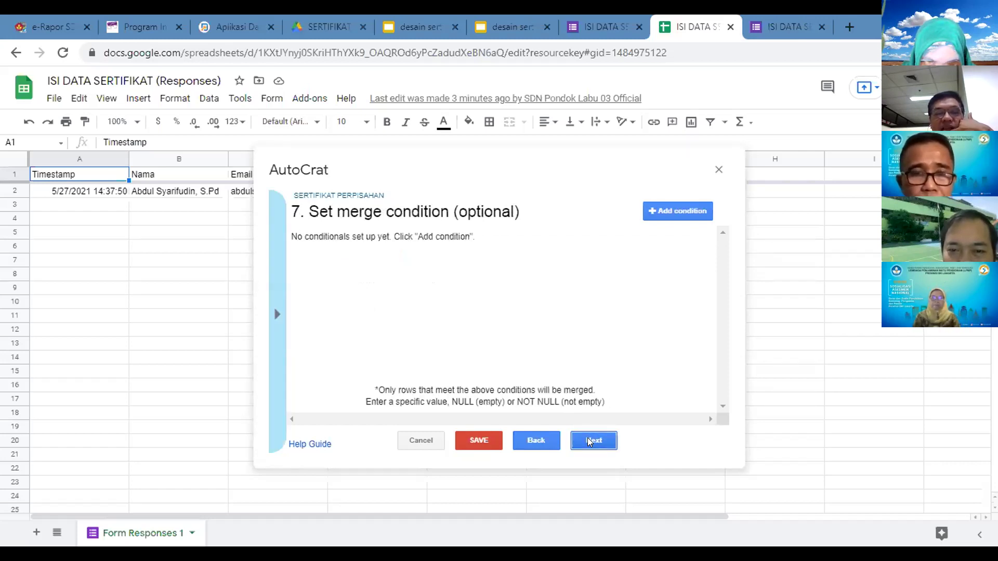
pyautogui.click(590, 443)
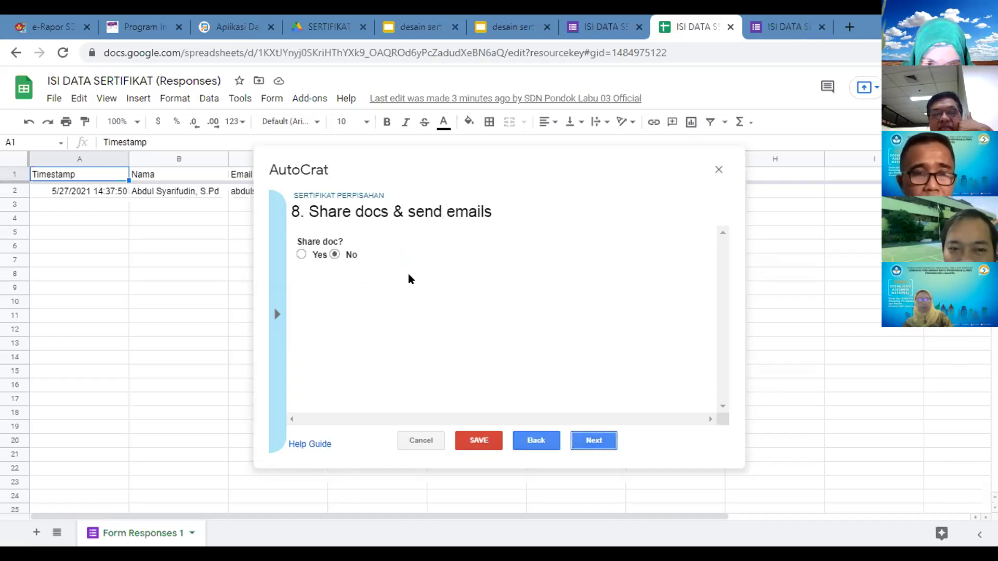
# Step: Turn on sharing each merged certificate as a PDF by email
pyautogui.click(301, 255)
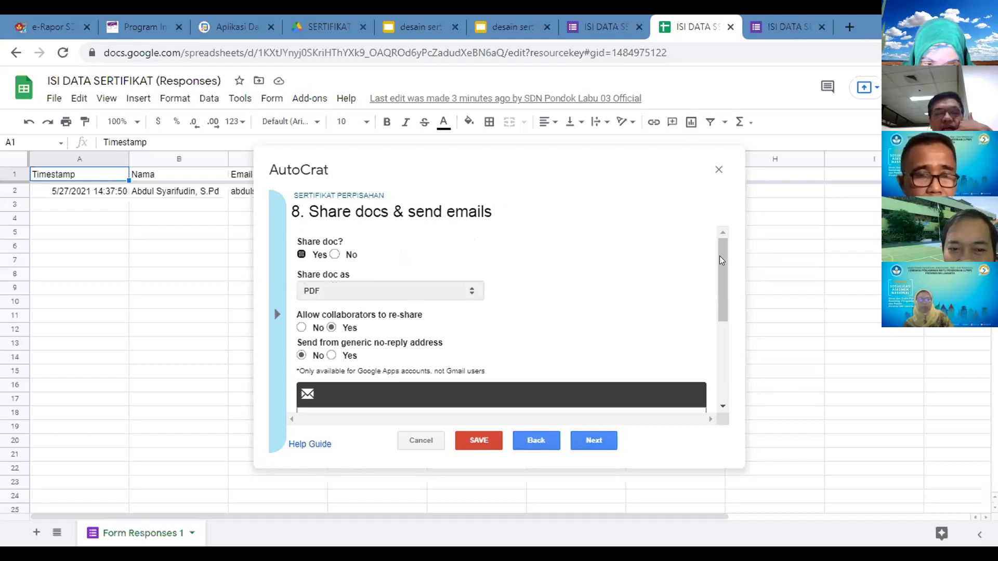
pyautogui.moveTo(722, 260); pyautogui.dragTo(725, 320)
pyautogui.click(380, 271)
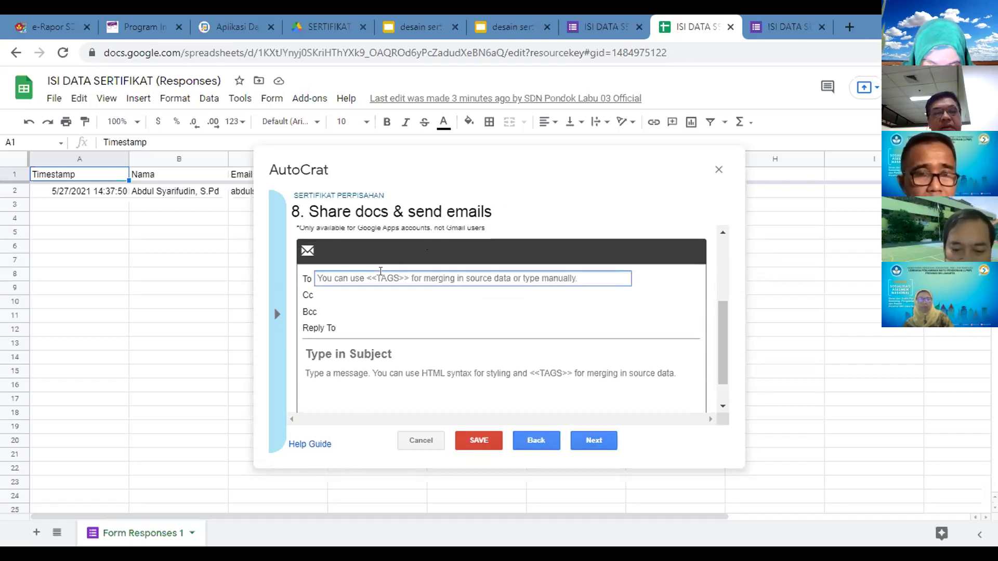
# Step: Send to <<Email>> with subject and message body both 'Sertifikat Perpisahan'
pyautogui.write('<<Email>>')
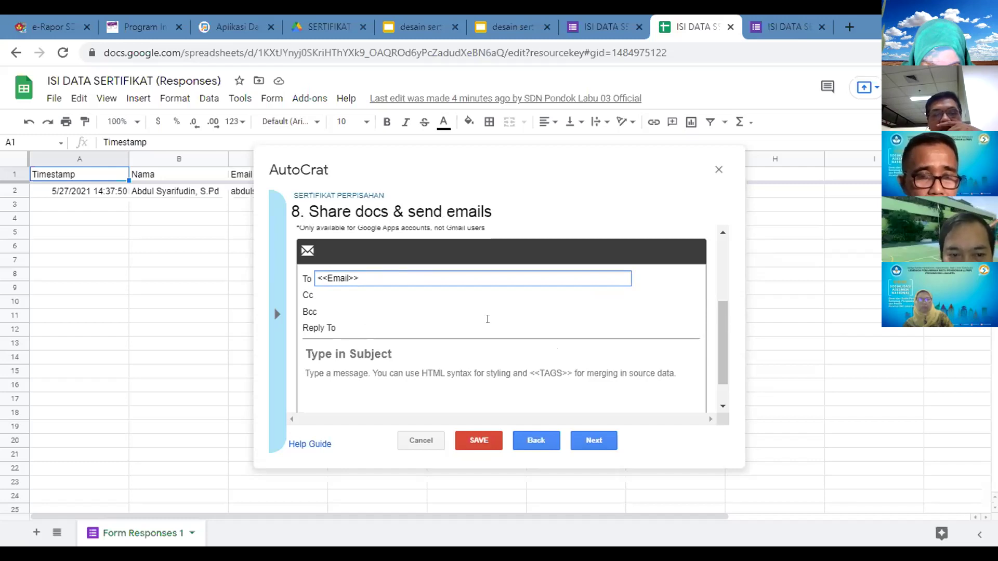
pyautogui.click(347, 374)
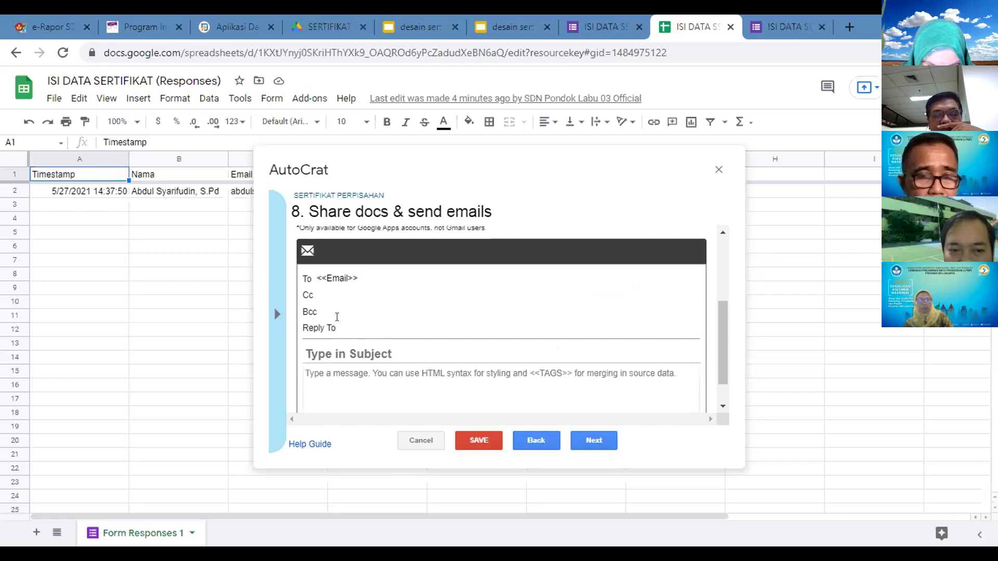
pyautogui.click(338, 348)
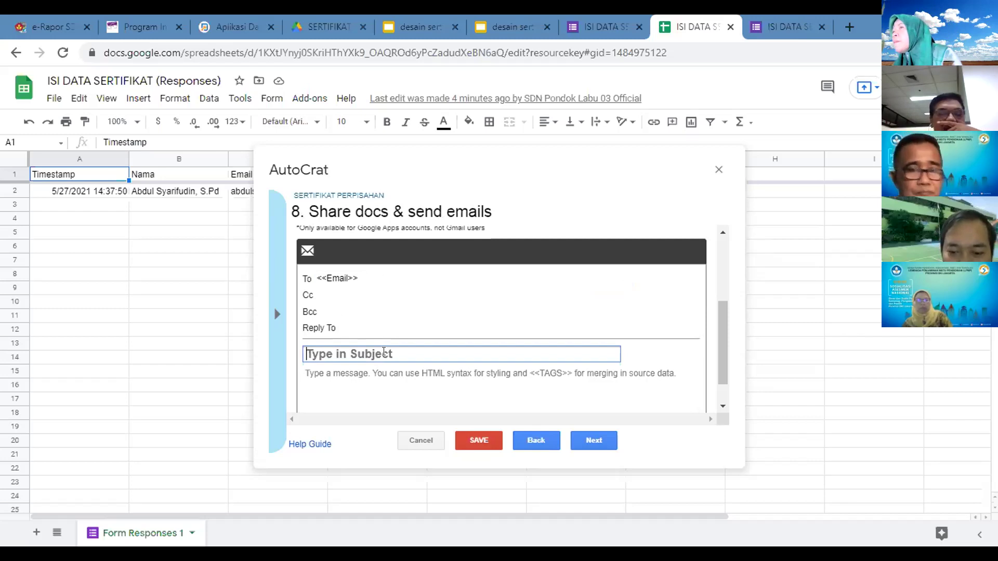
pyautogui.write('Sertifikat Perpisahan')
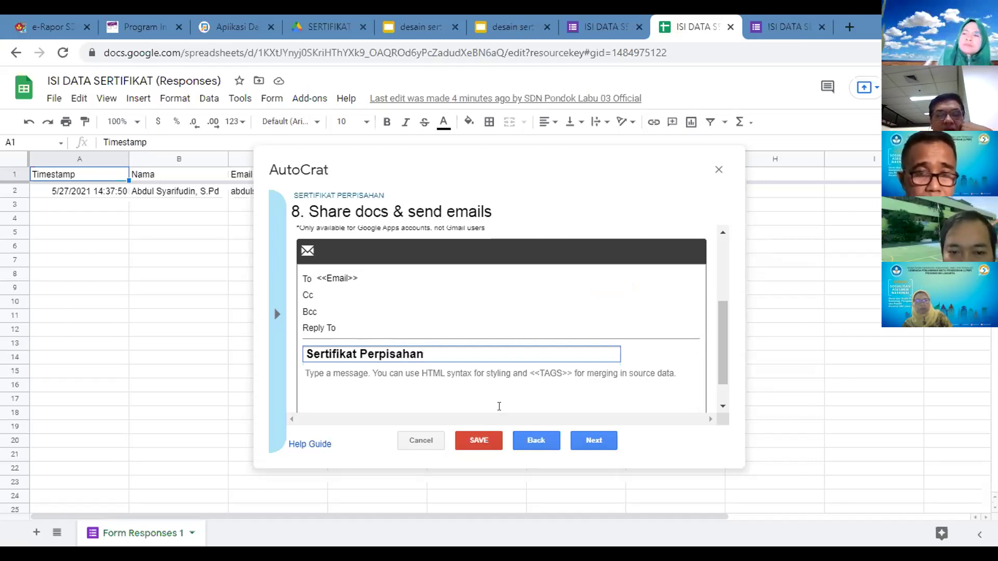
pyautogui.click(428, 374)
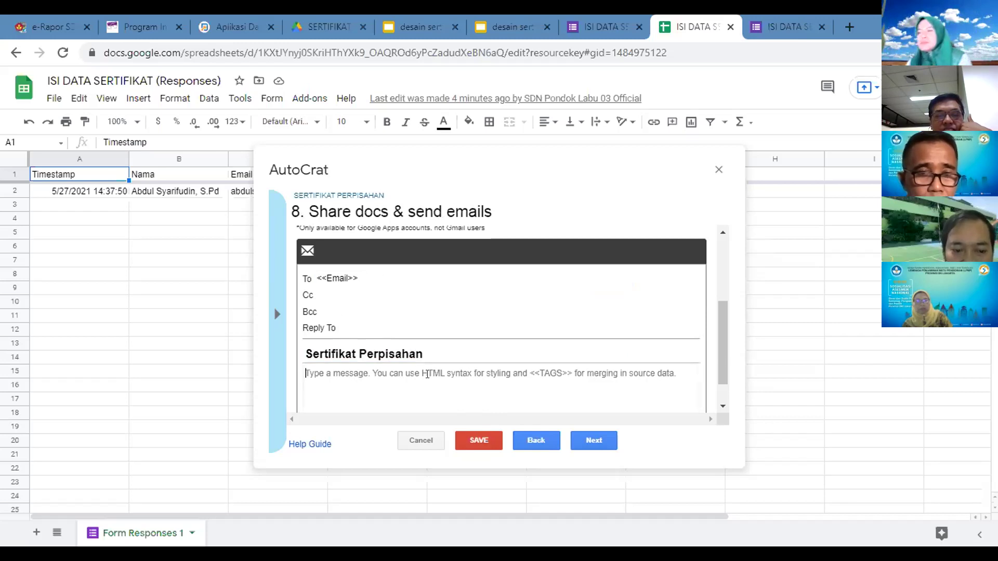
pyautogui.write('Sertifikat Perpisahan')
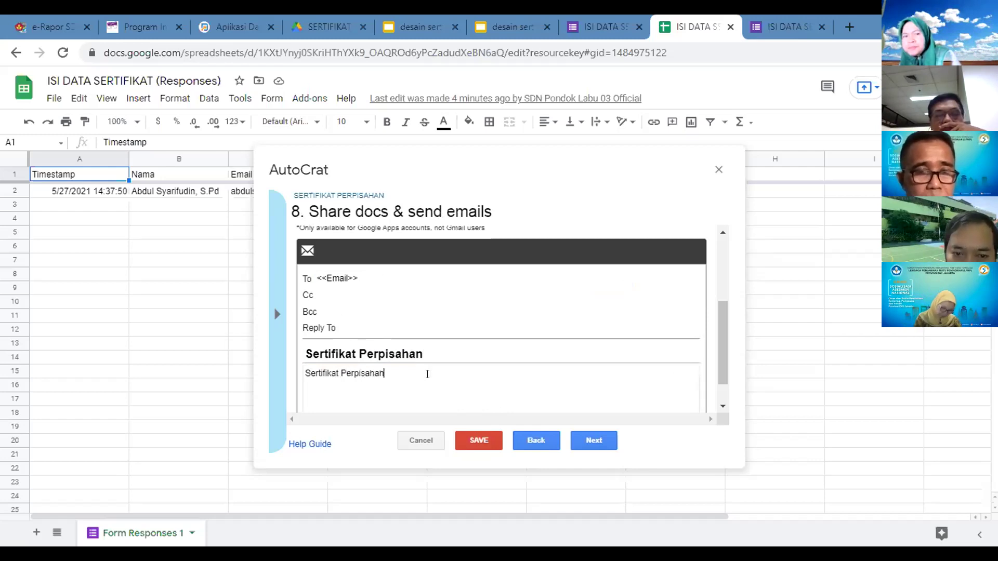
# Step: Set the job to run on form submission, not on time, enable form triggers, and save
pyautogui.click(591, 441)
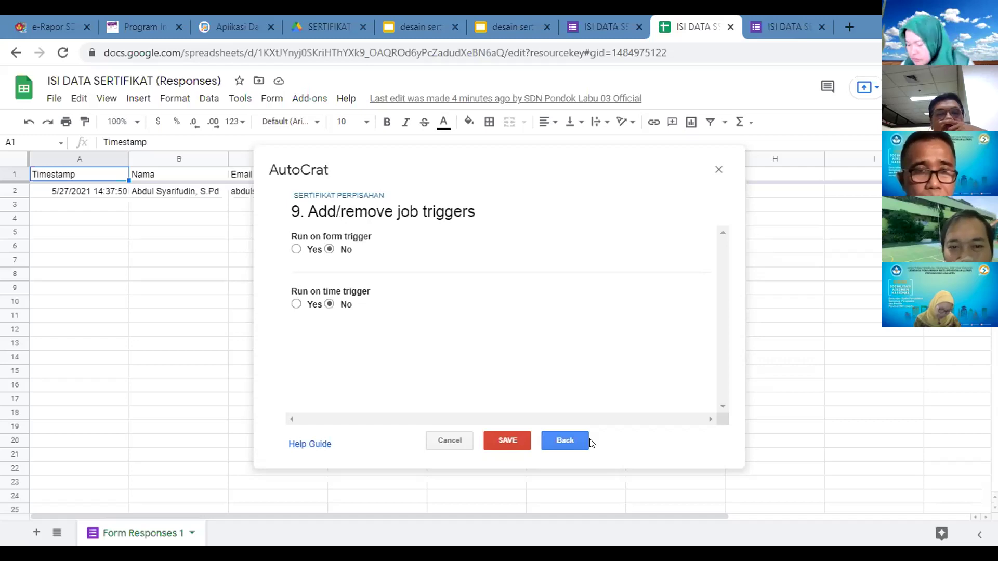
pyautogui.click(294, 249)
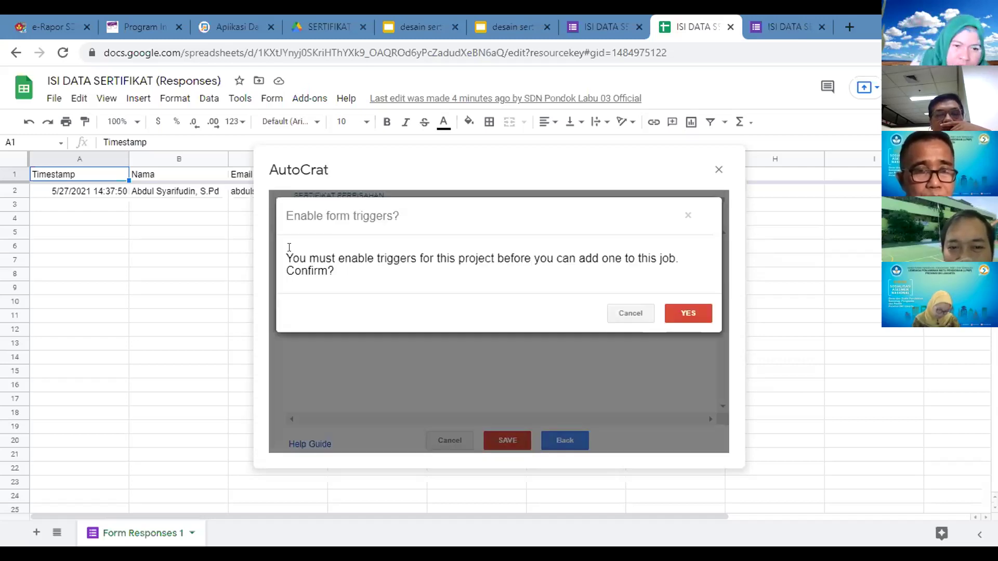
pyautogui.click(696, 313)
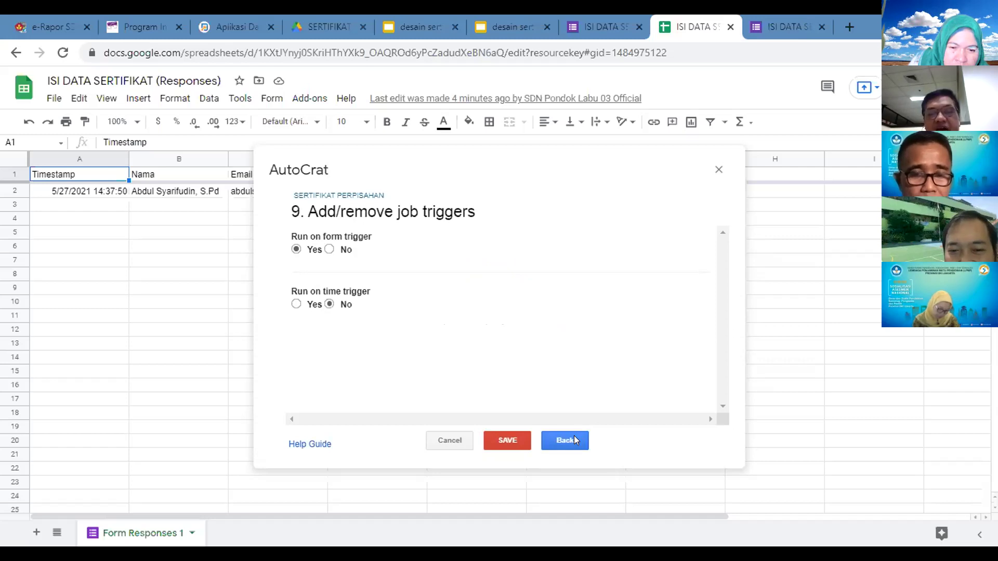
pyautogui.click(508, 441)
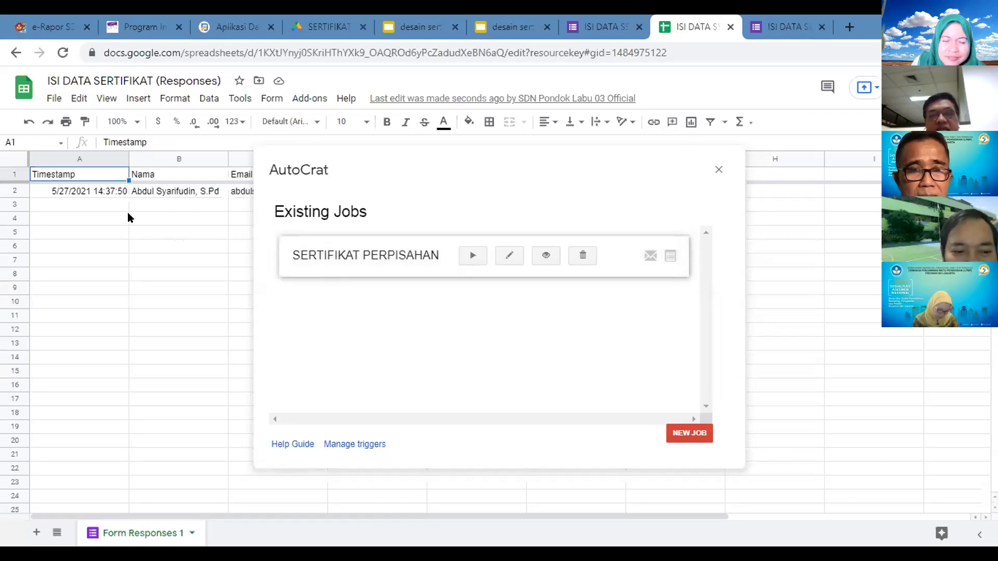
# Step: Run the SERTIFIKAT PERPISAHAN merge job, then open a new browser tab
pyautogui.click(471, 257)
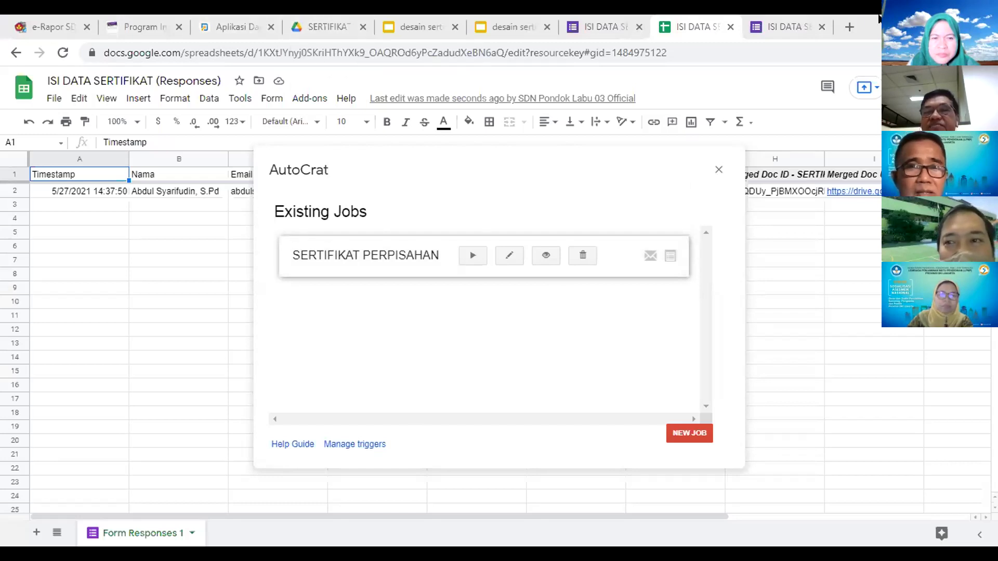
pyautogui.click(849, 27)
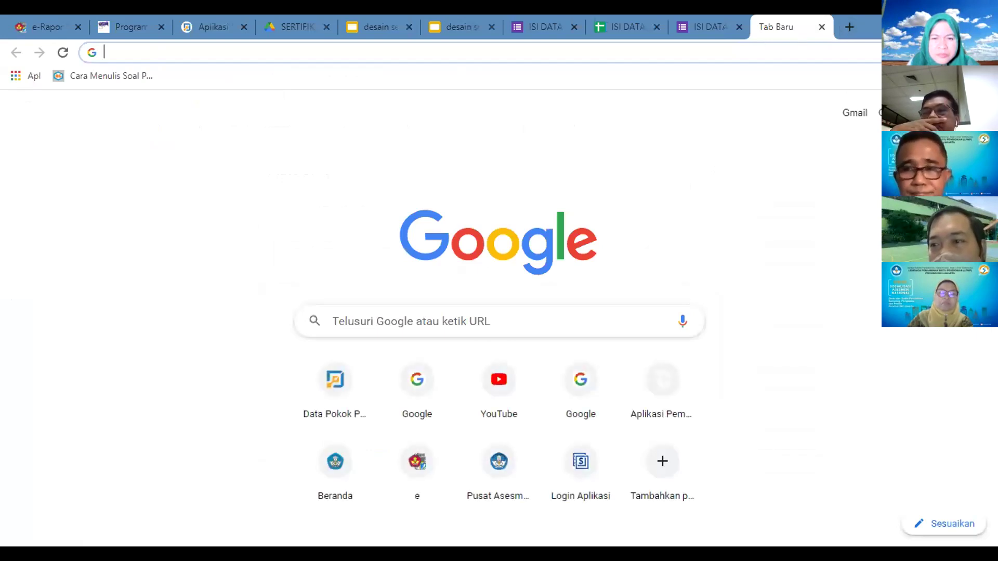
# Step: Open Gmail's Sent folder and preview the Sertifikat Perpisahan PDF attachment
pyautogui.click(976, 112)
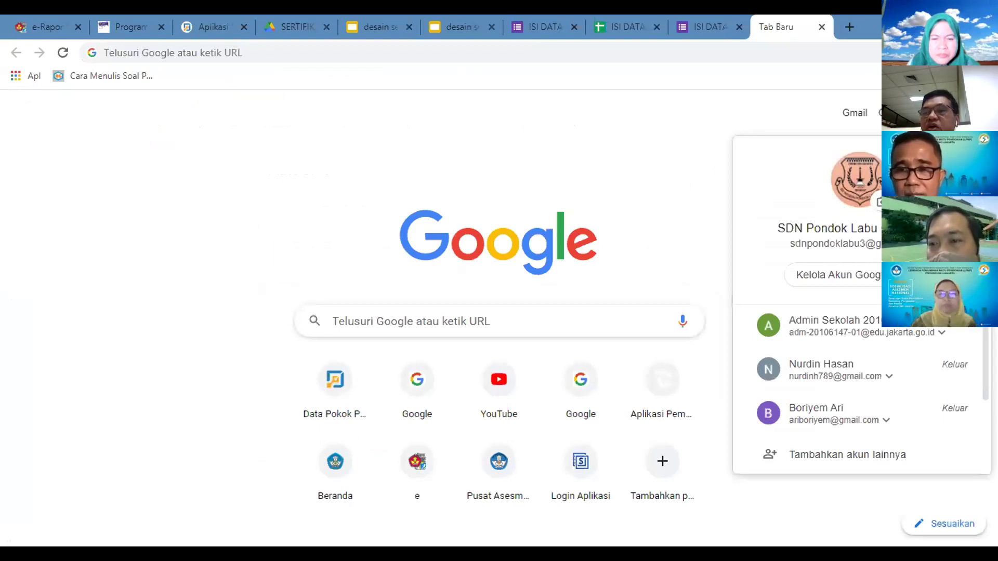
pyautogui.click(922, 113)
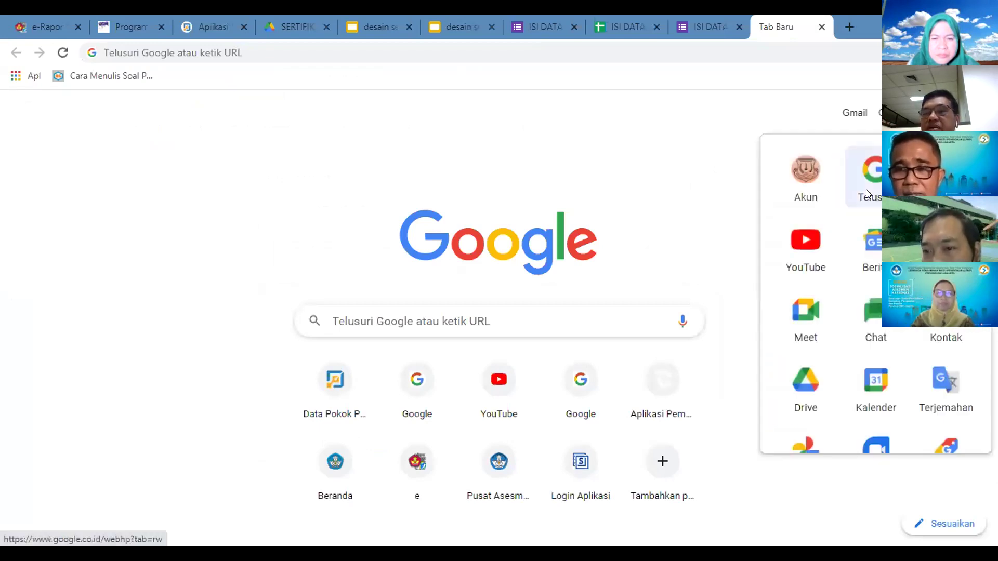
pyautogui.click(946, 247)
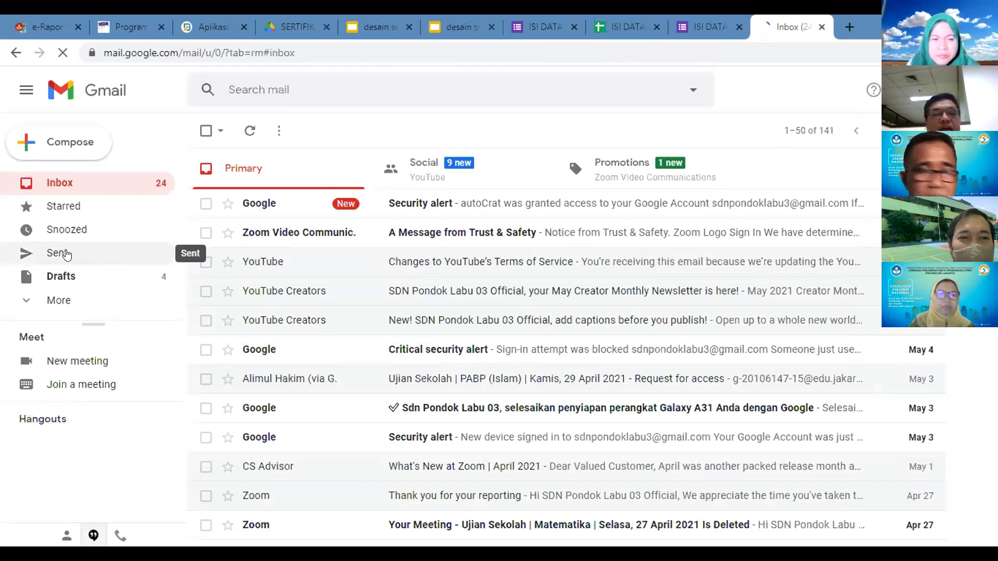
pyautogui.click(67, 254)
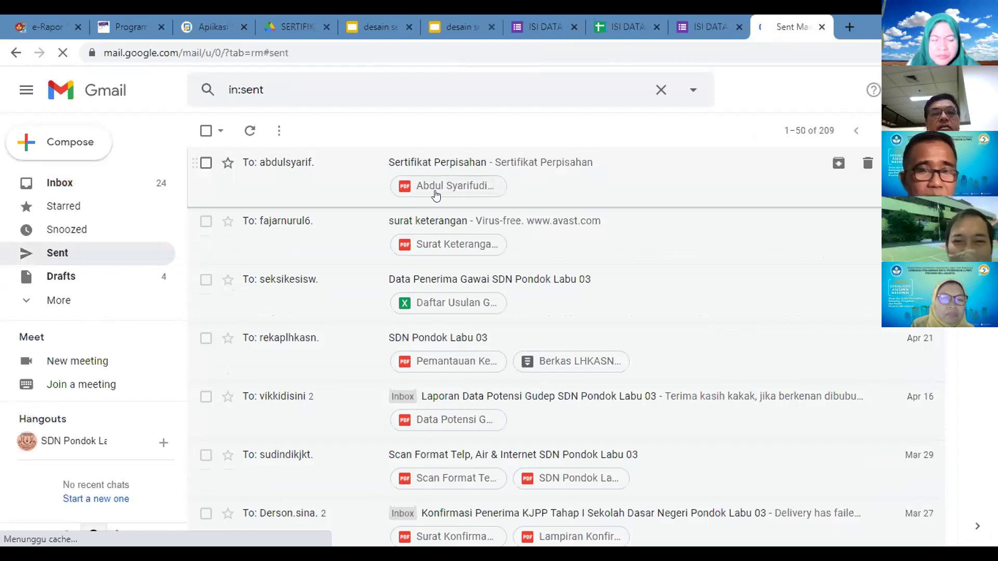
pyautogui.click(436, 189)
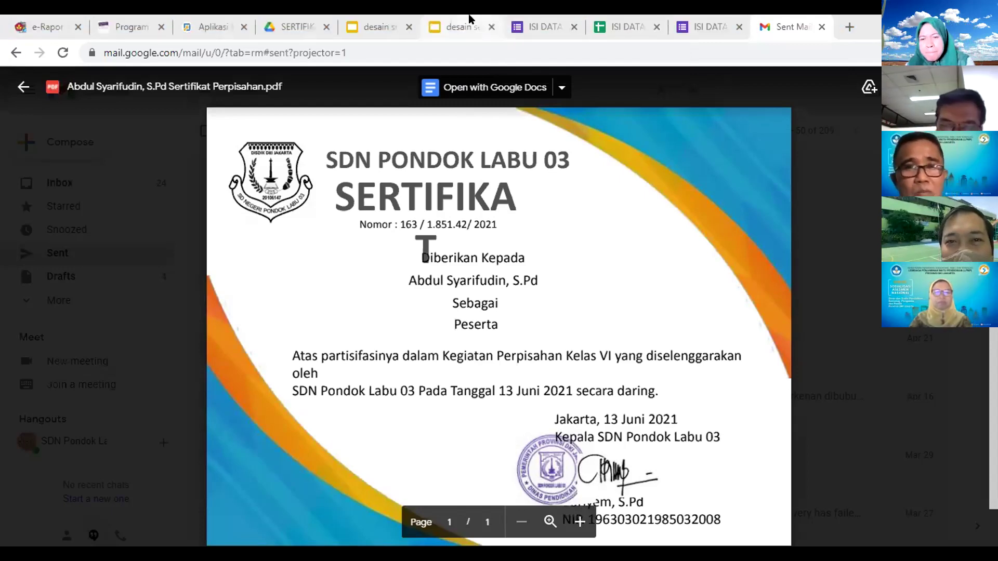
# Step: Widen the SERTIFIKAT title box on the certificate slide so the word fits
pyautogui.click(458, 27)
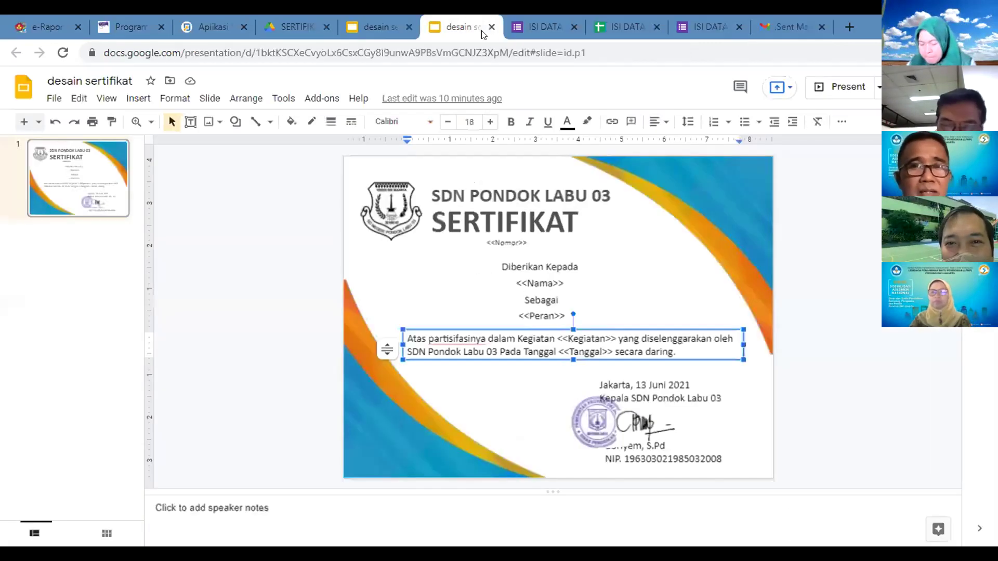
pyautogui.click(557, 218)
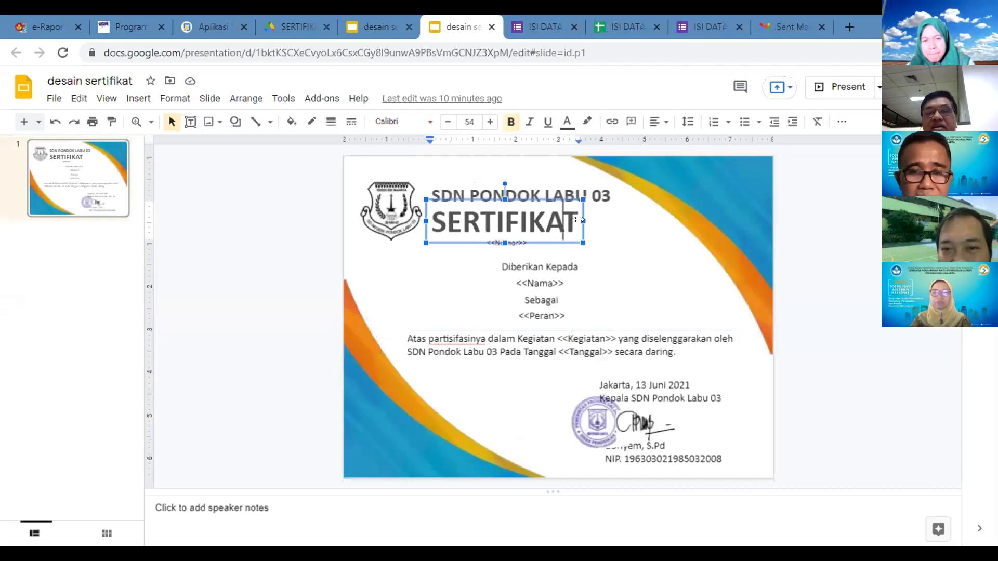
pyautogui.moveTo(583, 219); pyautogui.dragTo(609, 219)
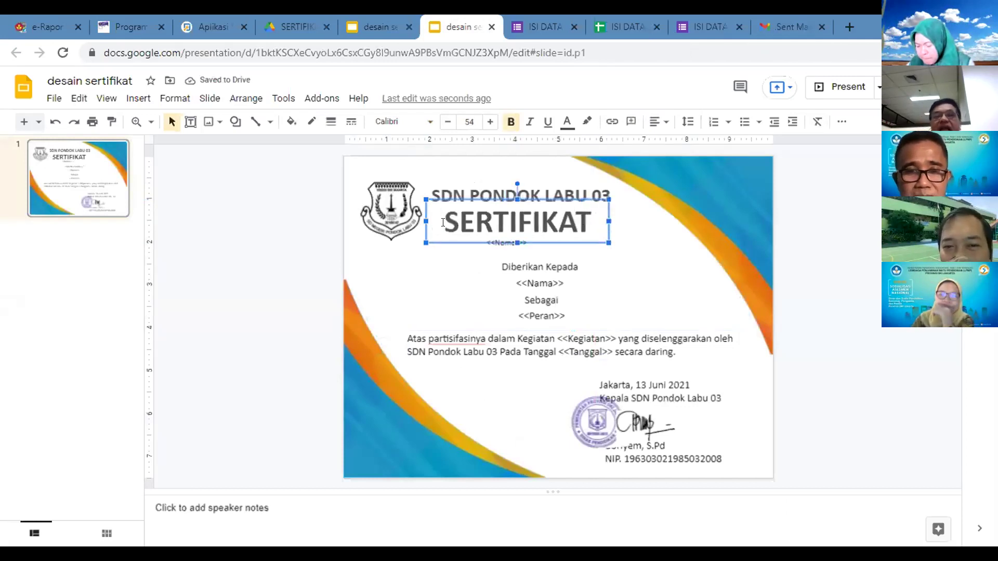
# Step: Switch across the open tabs back to the ISI DATA responses spreadsheet
pyautogui.click(695, 17)
pyautogui.click(776, 19)
pyautogui.click(603, 19)
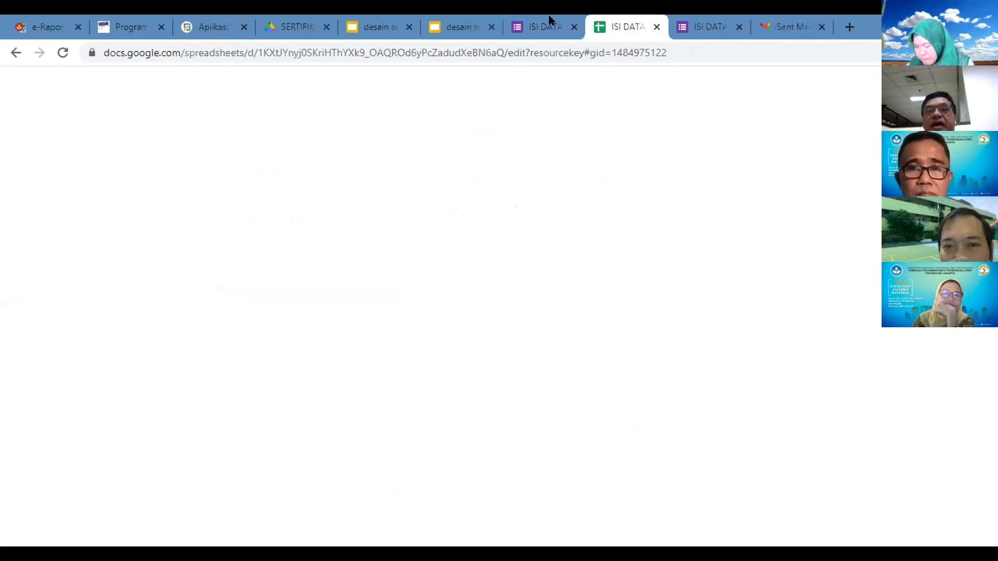
pyautogui.click(549, 19)
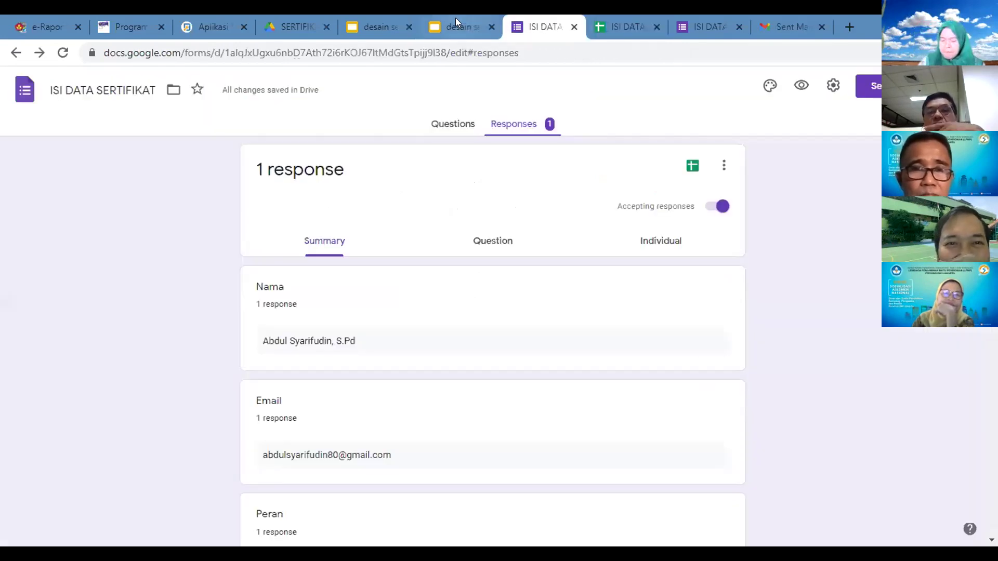
pyautogui.click(455, 17)
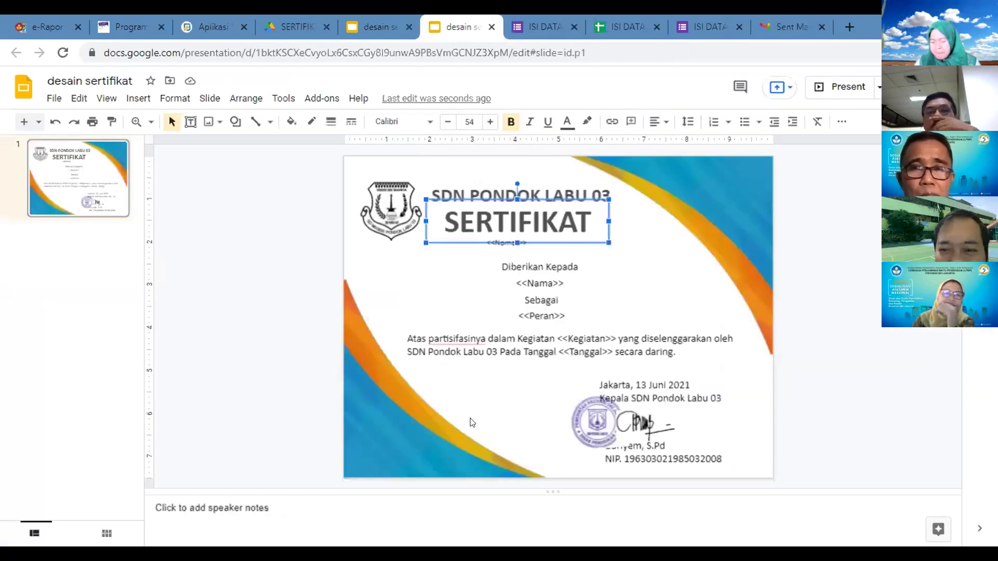
pyautogui.click(541, 24)
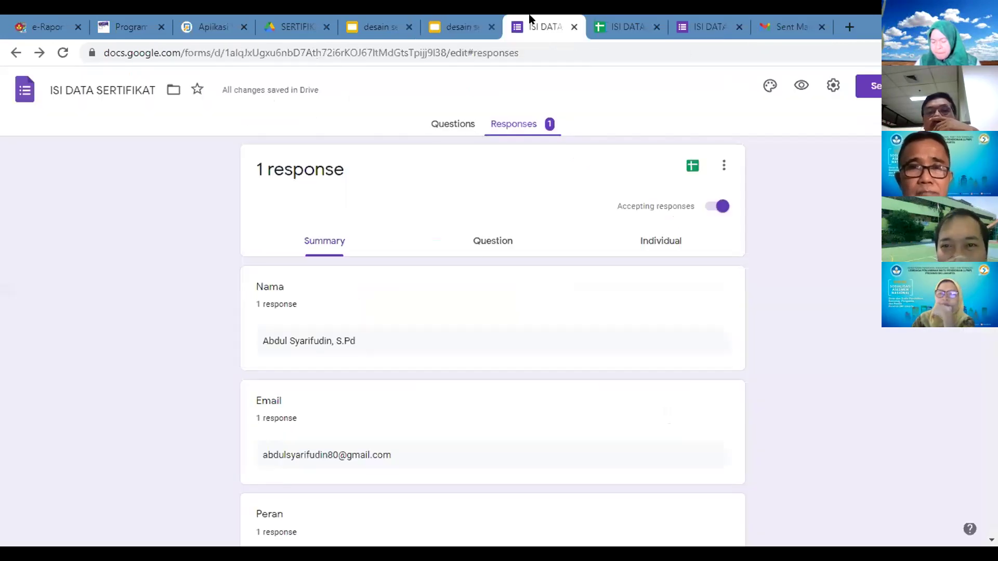
pyautogui.click(625, 22)
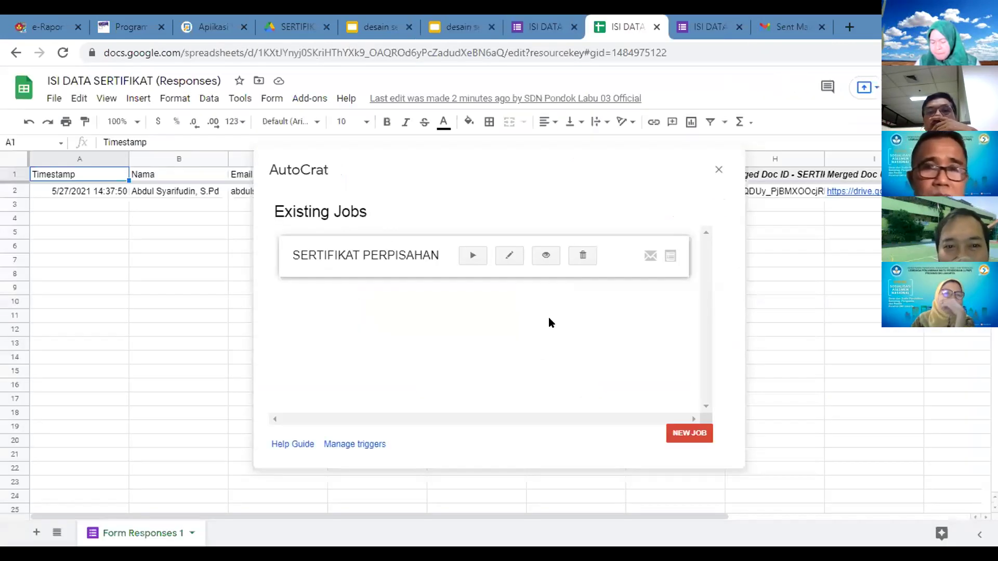
# Step: Run the certificate job, then close the PDF preview in Gmail
pyautogui.click(470, 258)
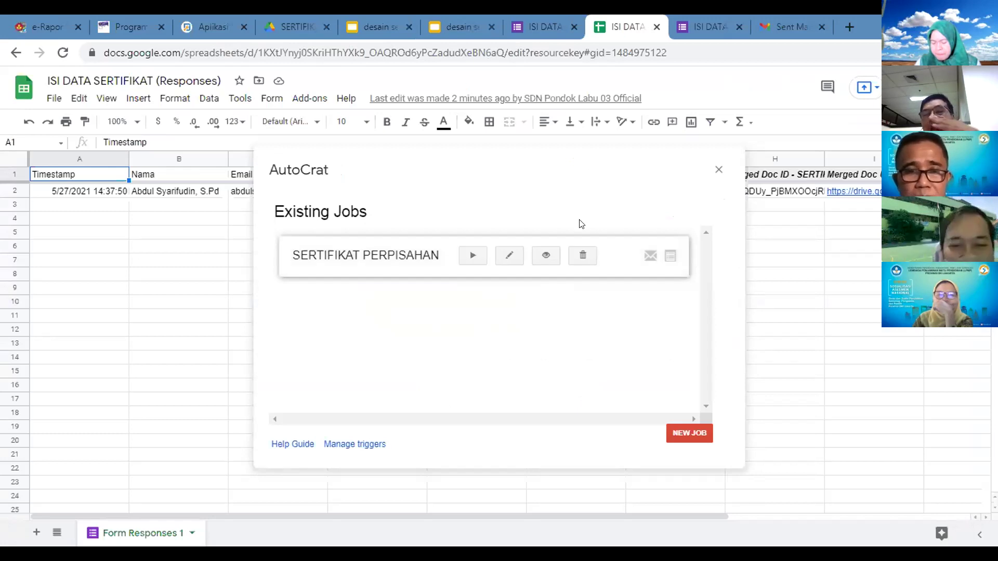
pyautogui.click(790, 21)
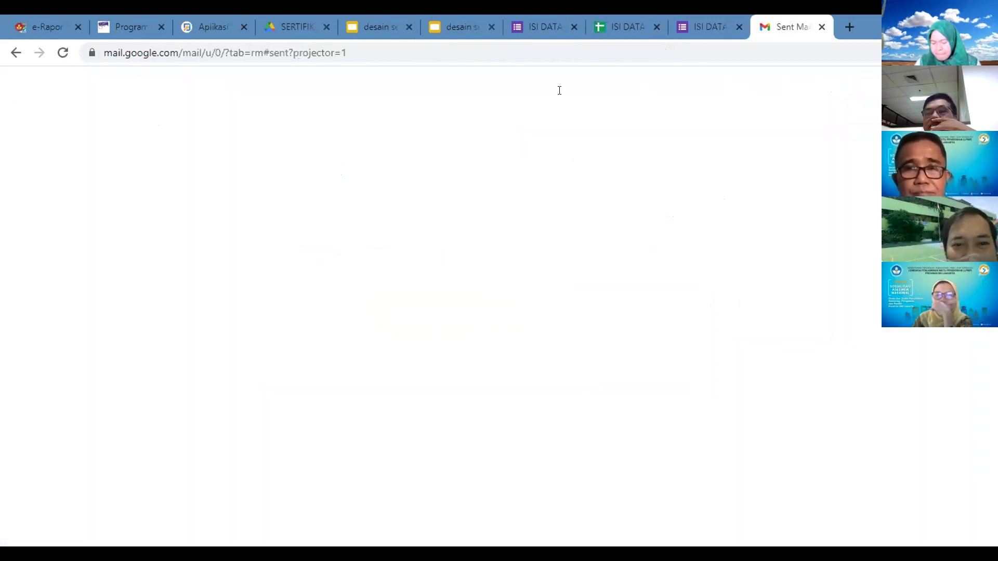
pyautogui.click(20, 90)
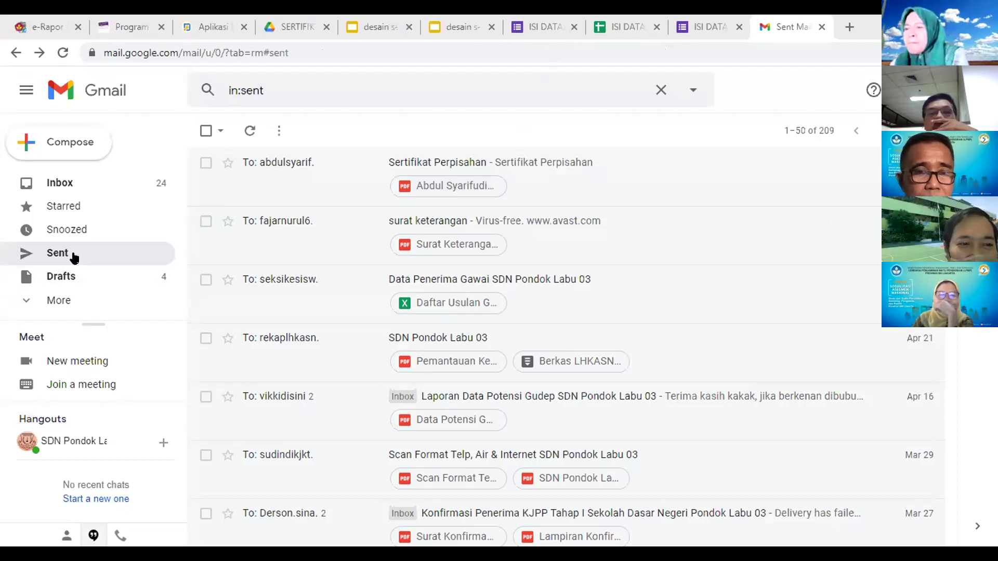
# Step: Go back to the responses spreadsheet and run the SERTIFIKAT PERPISAHAN job again
pyautogui.click(695, 23)
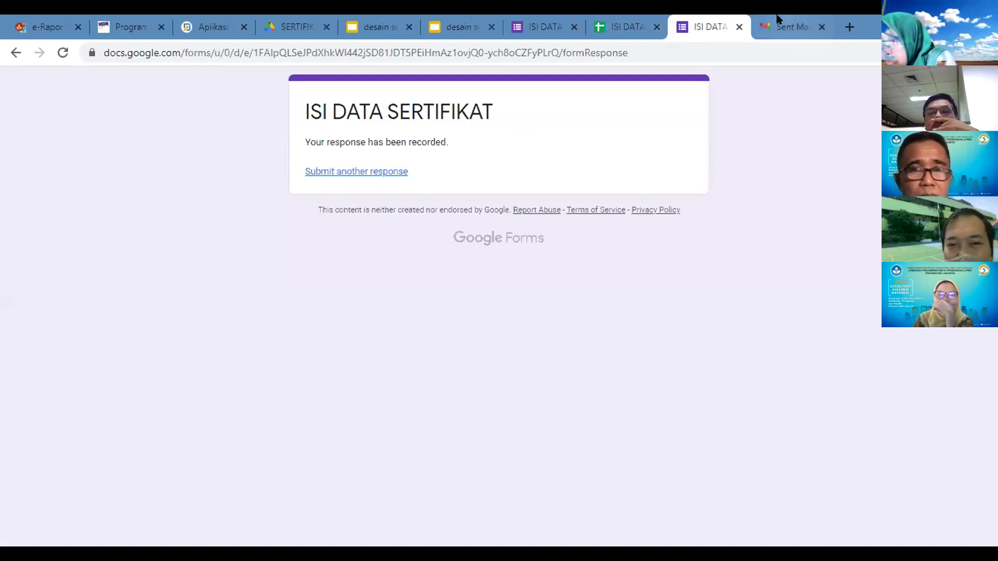
pyautogui.click(779, 20)
pyautogui.click(633, 18)
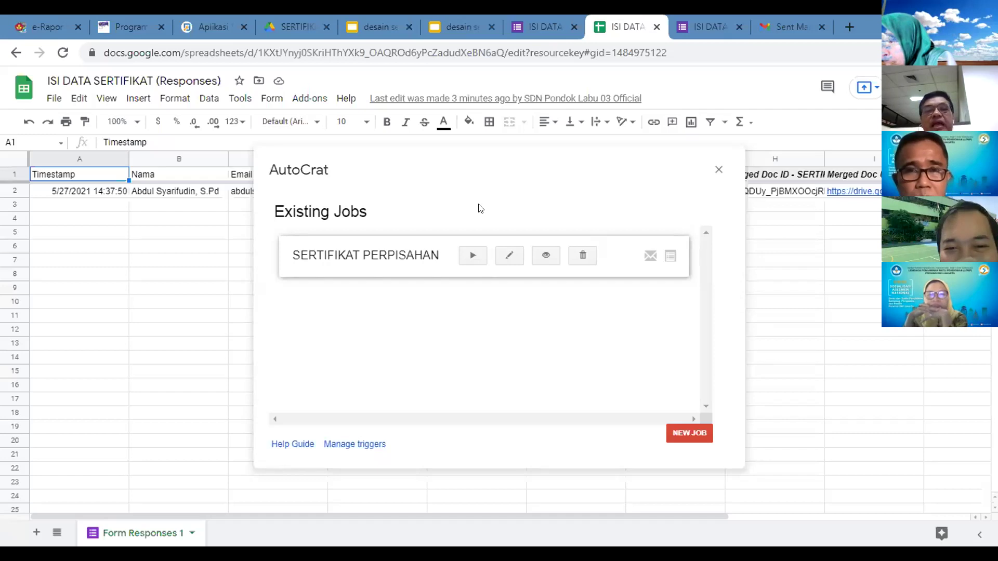
pyautogui.click(472, 255)
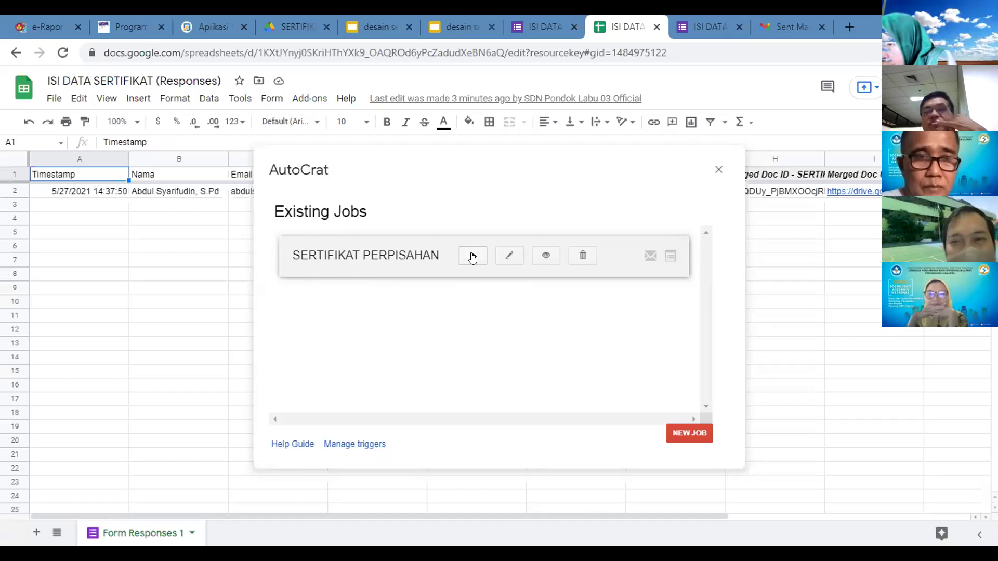
# Step: Return to Gmail's Sent list showing the new Sertifikat Perpisahan email
pyautogui.click(768, 23)
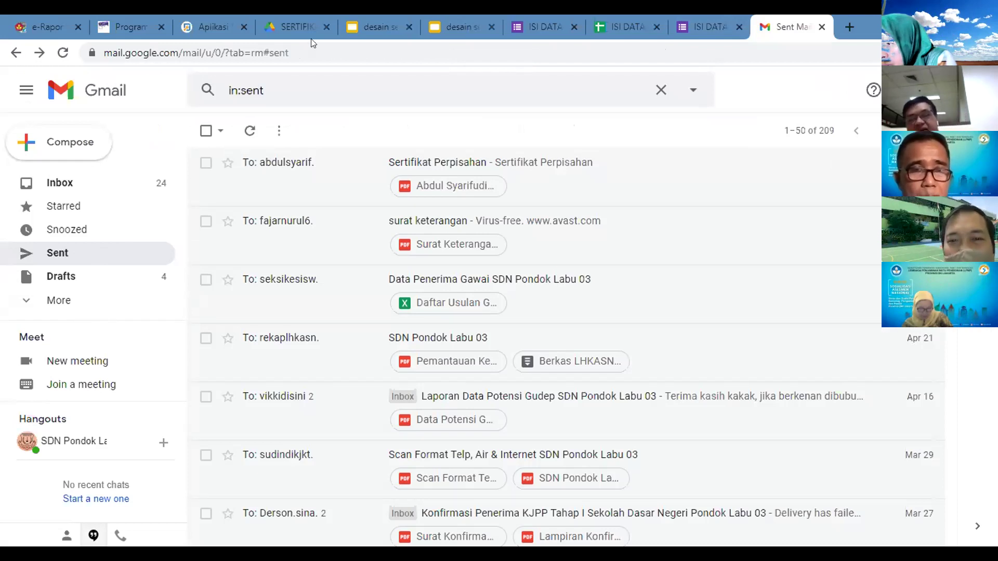
pyautogui.click(707, 18)
pyautogui.click(786, 18)
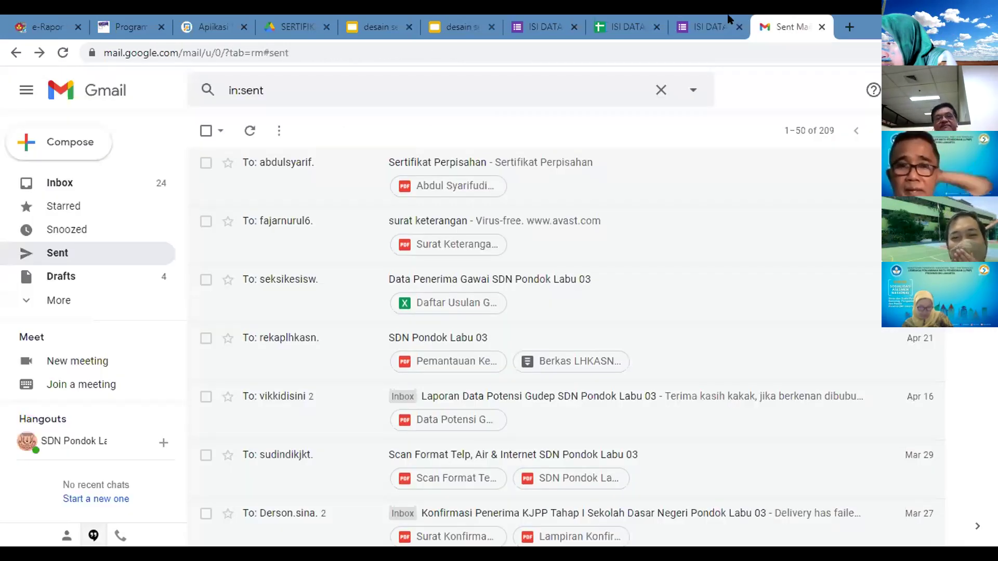